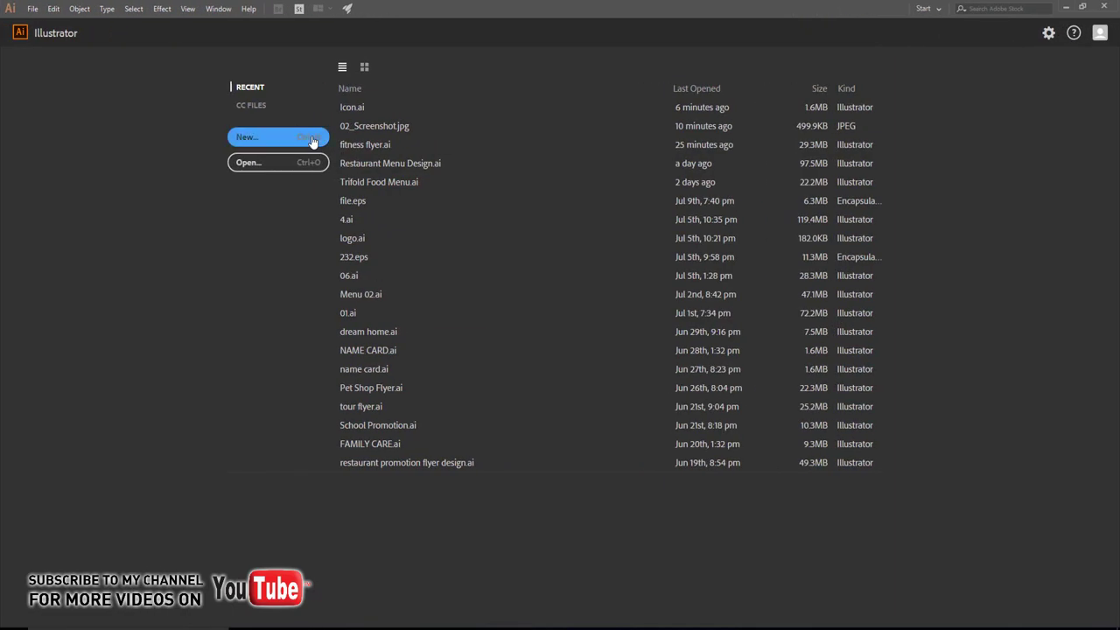
Create a new blank 21 × 30 cm portrait document from the custom preset.
{"action": "left_click", "coordinate": [297, 137]}
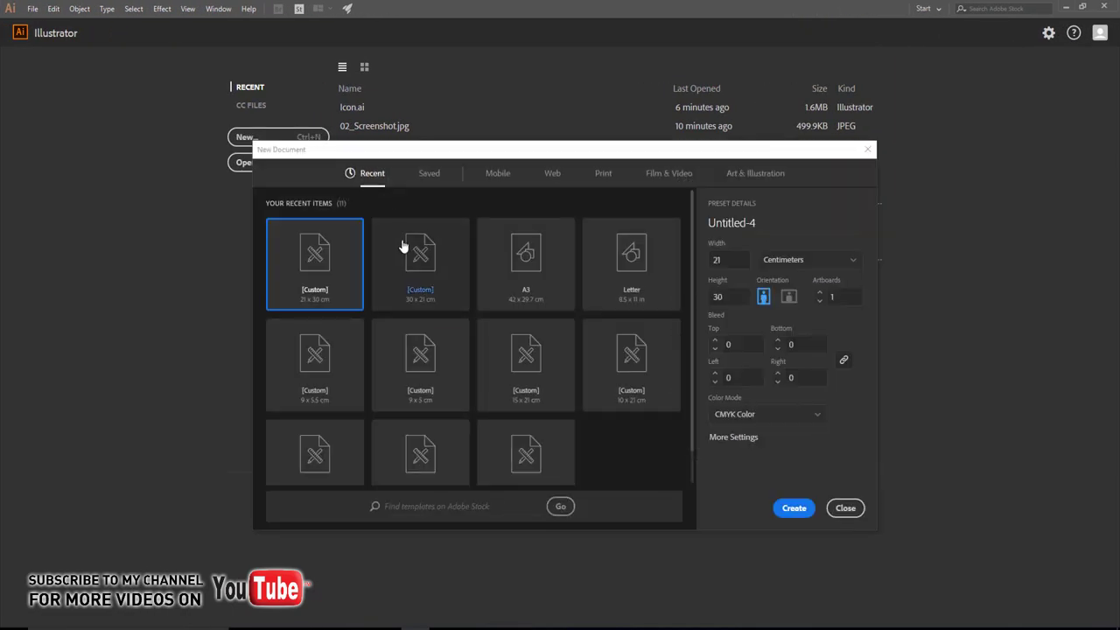
{"action": "left_click", "coordinate": [783, 509]}
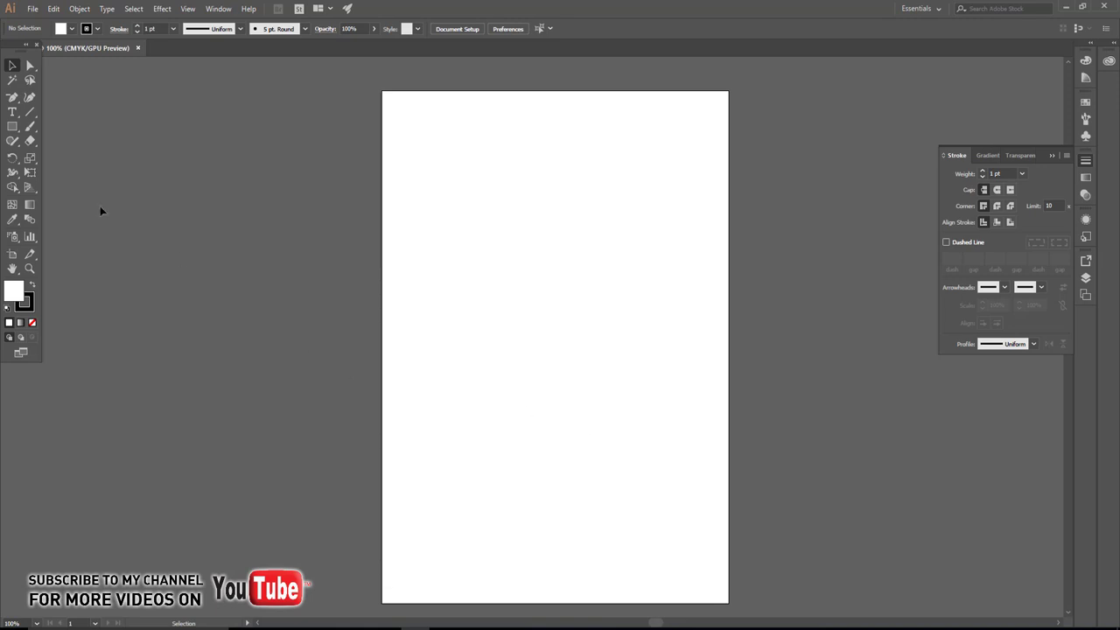
Draw a rectangle at the page's top-left and slant its bottom edge by moving both lower corners.
{"action": "left_click", "coordinate": [13, 127]}
{"action": "mouse_move", "coordinate": [382, 91]}
{"action": "left_mouse_down"}
{"action": "mouse_move", "coordinate": [586, 221]}
{"action": "mouse_move", "coordinate": [548, 229]}
{"action": "left_mouse_up"}
{"action": "left_click", "coordinate": [30, 68]}
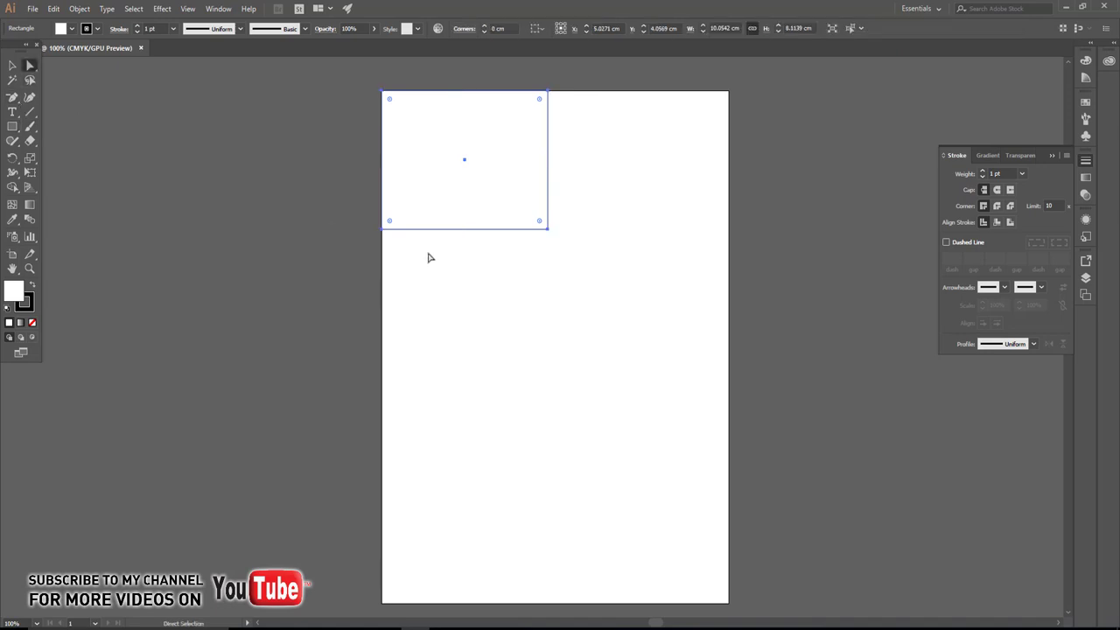
{"action": "left_click", "coordinate": [382, 230]}
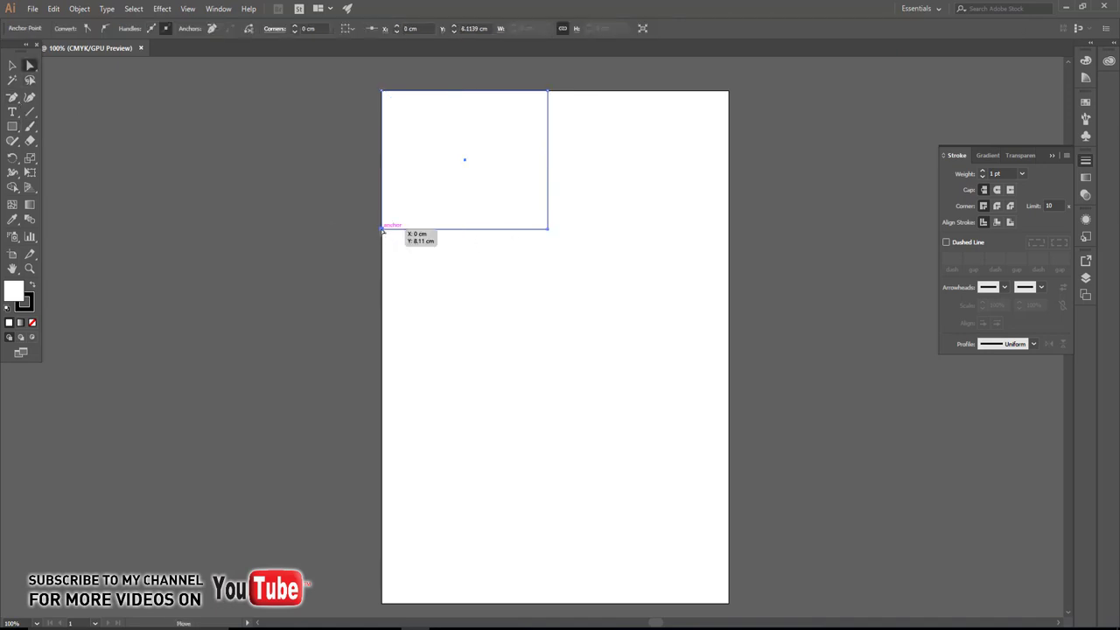
{"action": "left_click_drag", "start_coordinate": [382, 229], "coordinate": [382, 194]}
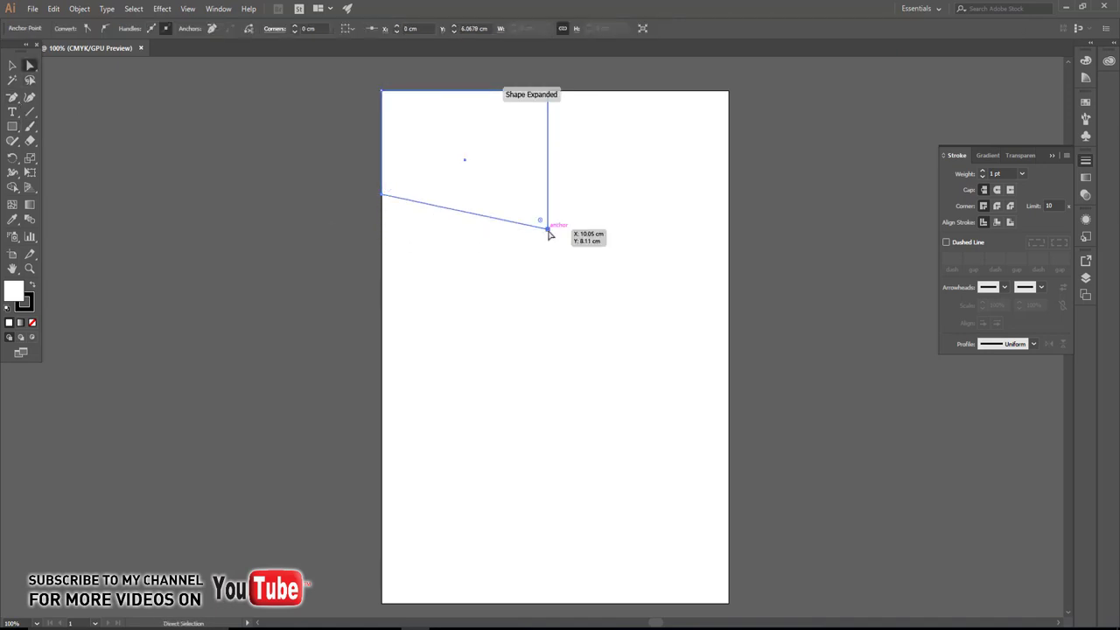
{"action": "left_click_drag", "start_coordinate": [549, 230], "coordinate": [502, 220]}
{"action": "left_click", "coordinate": [12, 65]}
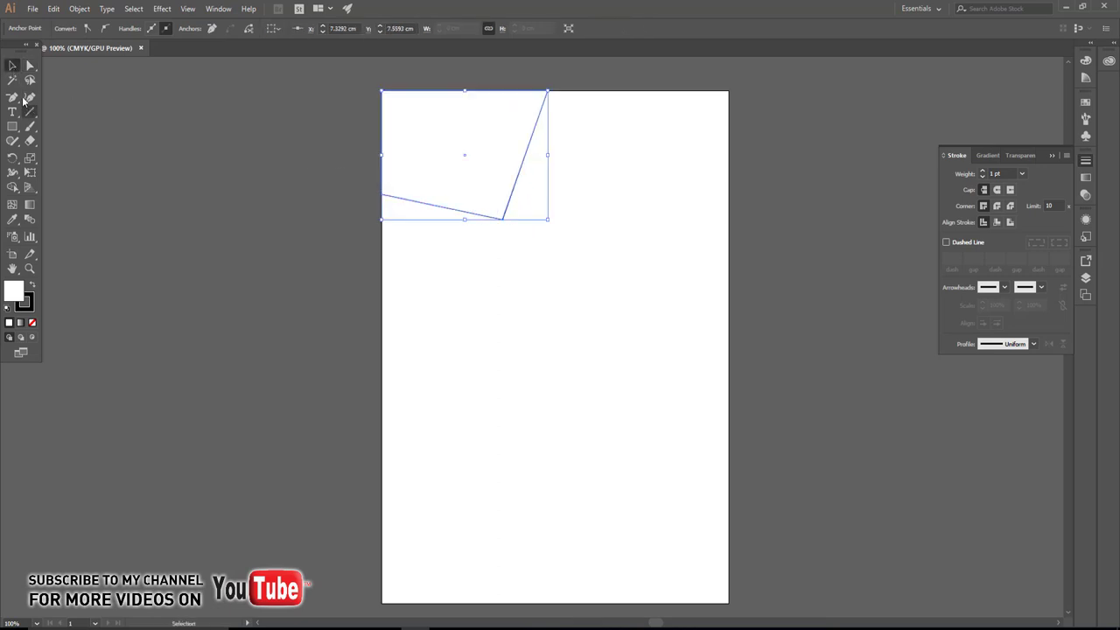
Copy and paste the slanted shape, then delete the pasted duplicate.
{"action": "left_click", "coordinate": [53, 8]}
{"action": "left_click", "coordinate": [75, 68]}
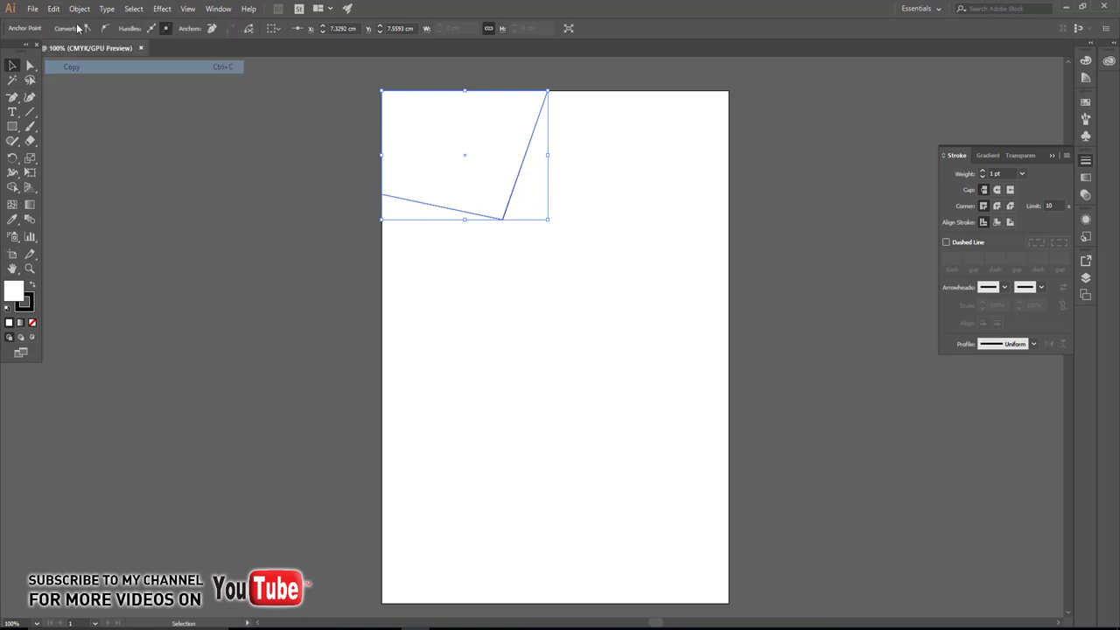
{"action": "left_click", "coordinate": [55, 9]}
{"action": "left_click", "coordinate": [75, 76]}
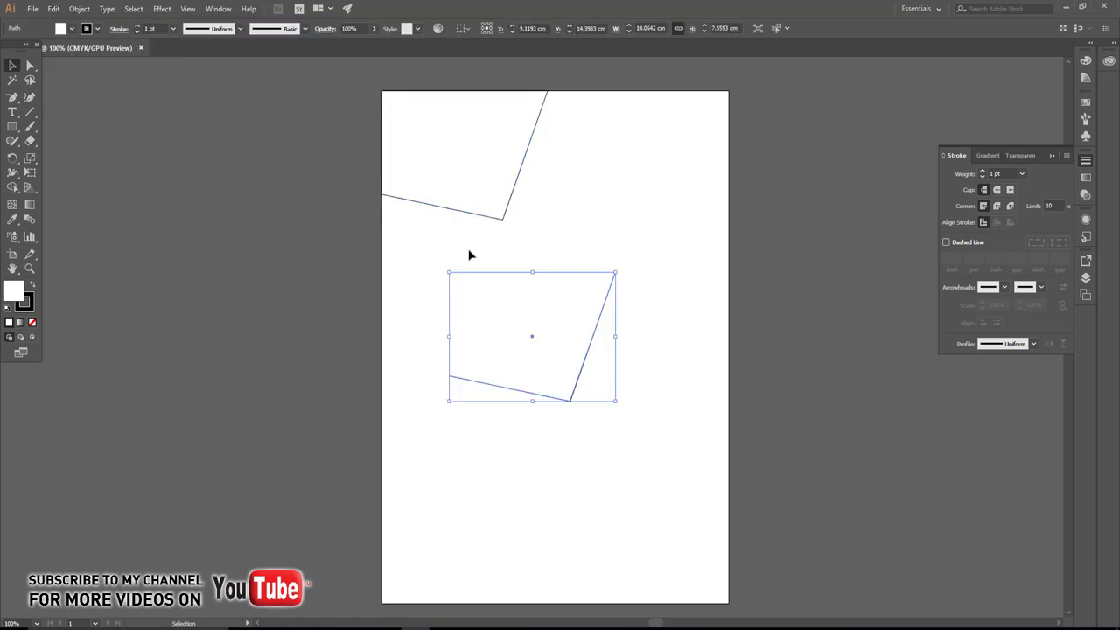
{"action": "left_click", "coordinate": [540, 243]}
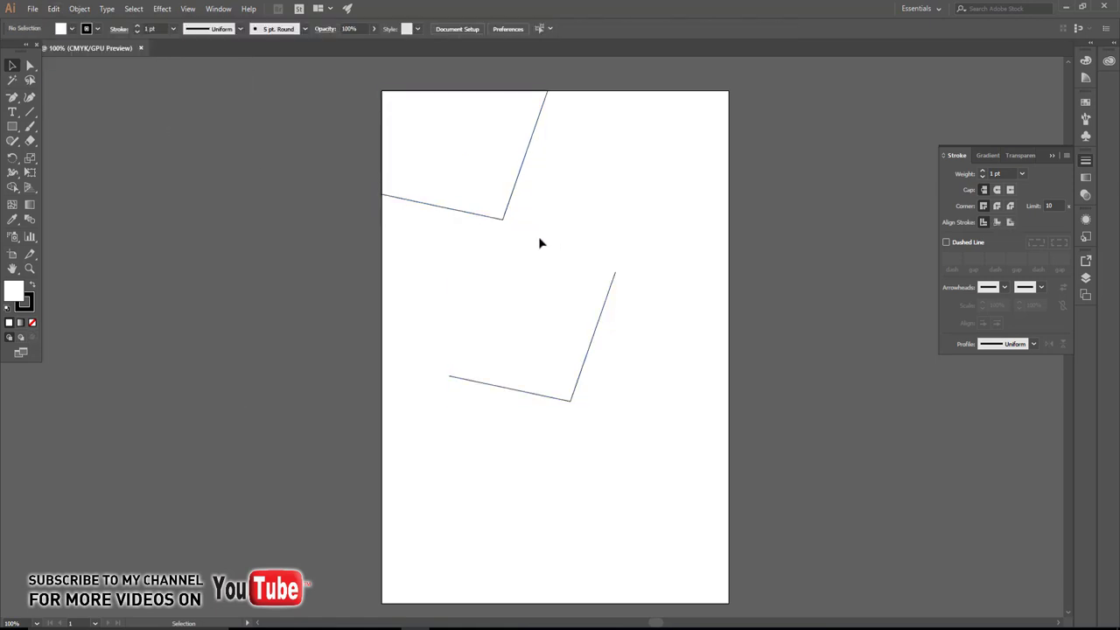
{"action": "left_click", "coordinate": [610, 296]}
{"action": "key", "text": "Delete"}
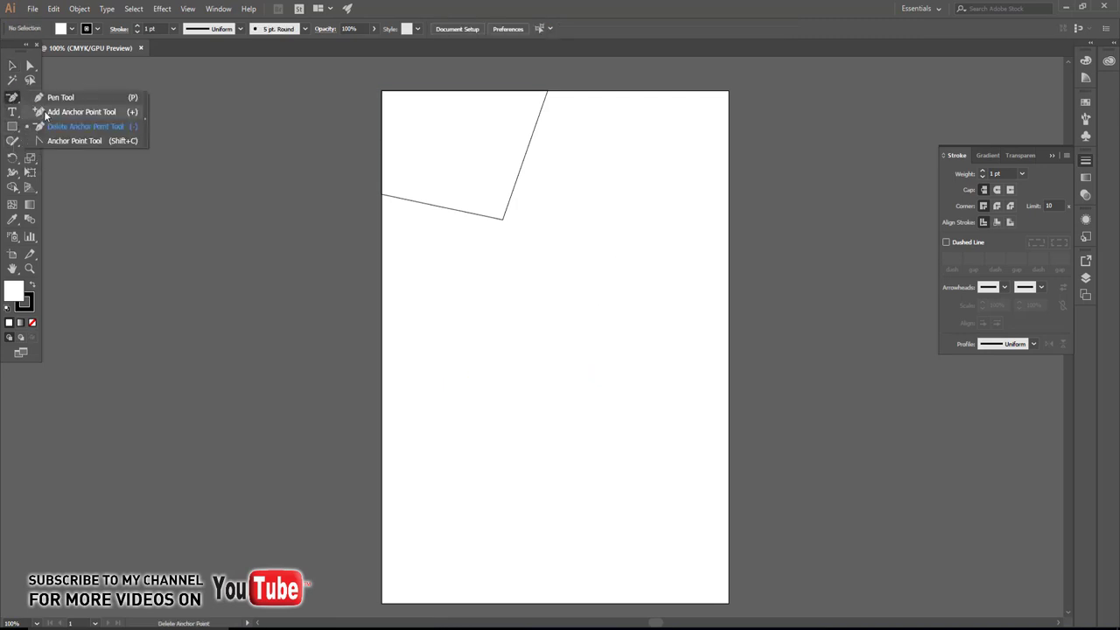
Pen-draw a four-sided shape filling the top from the slanted edge to the right edge.
{"action": "left_click_drag", "start_coordinate": [11, 100], "coordinate": [43, 94]}
{"action": "left_click", "coordinate": [729, 270]}
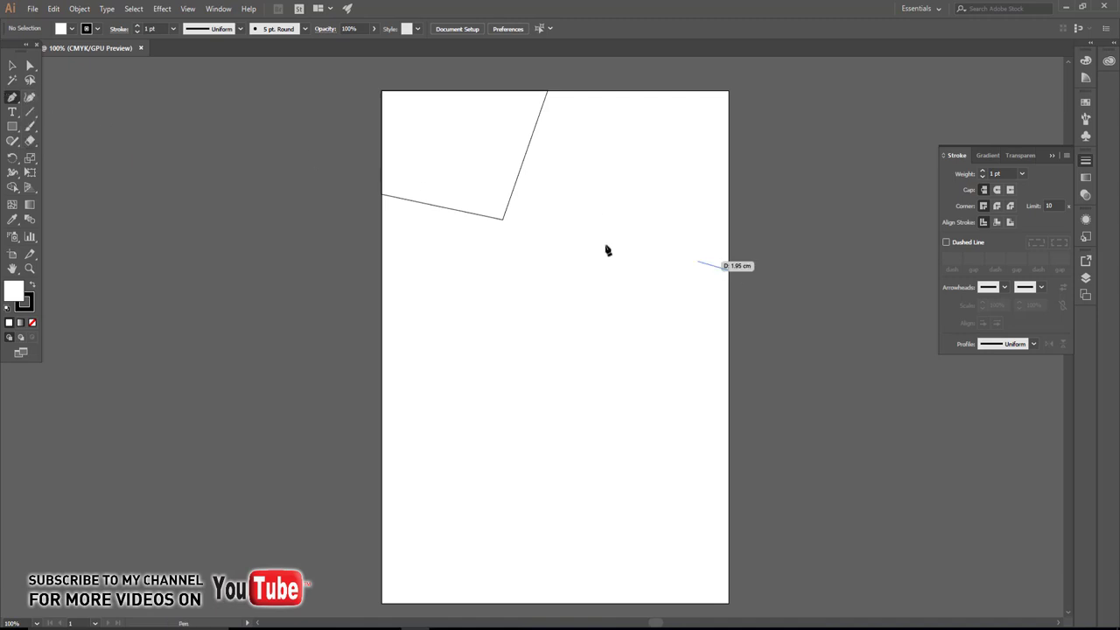
{"action": "left_click", "coordinate": [504, 219]}
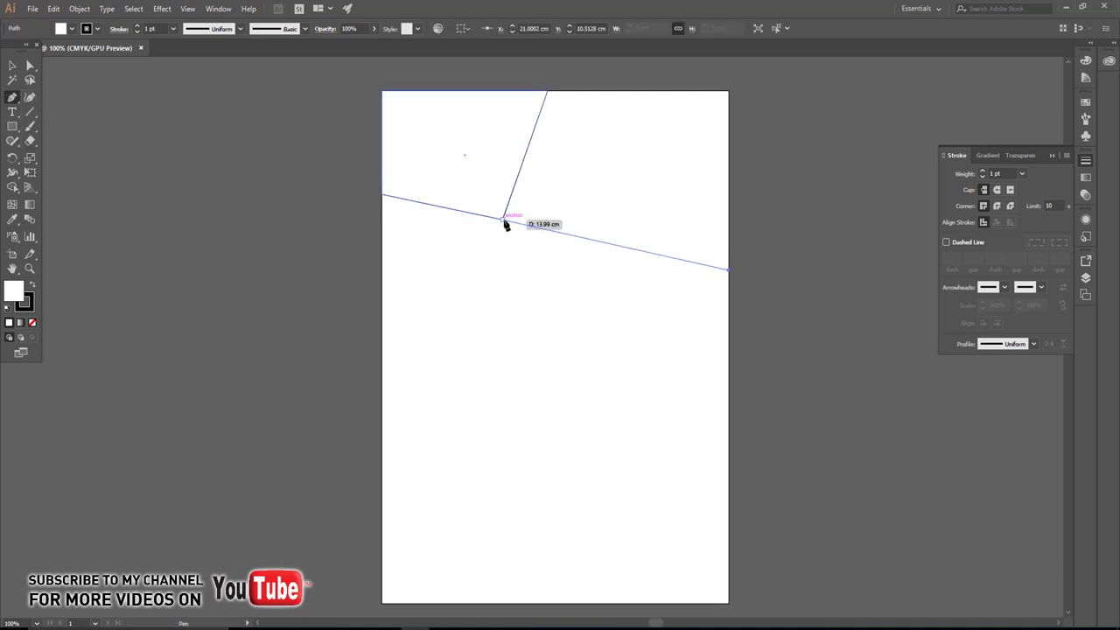
{"action": "left_click", "coordinate": [547, 91]}
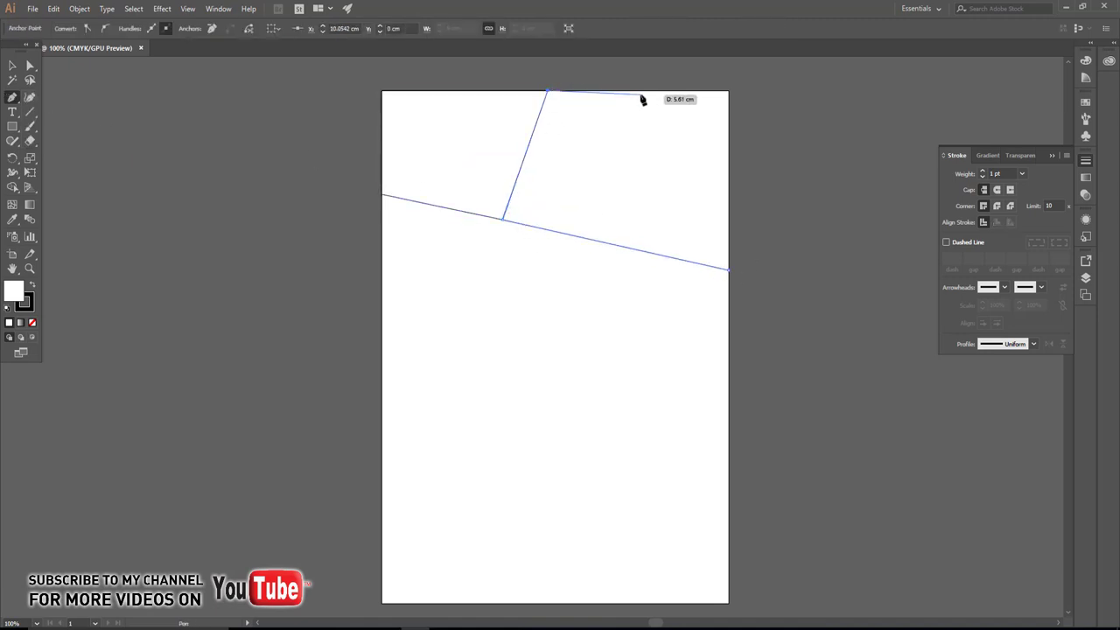
{"action": "left_click", "coordinate": [729, 91]}
{"action": "left_click", "coordinate": [729, 271]}
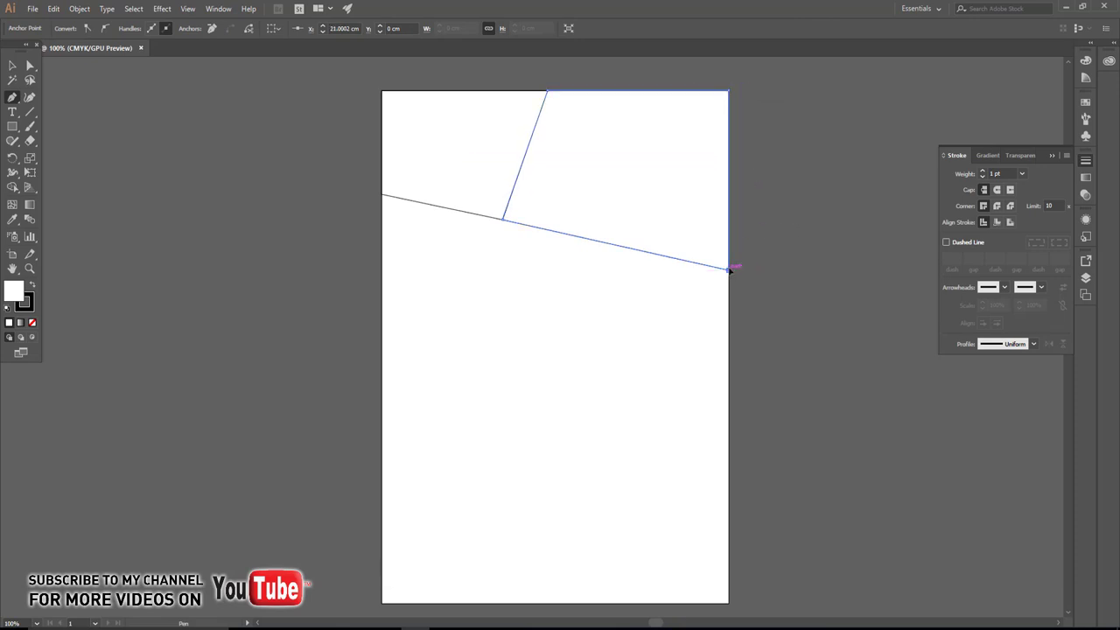
{"action": "left_click", "coordinate": [13, 64]}
{"action": "left_click", "coordinate": [343, 118]}
{"action": "left_click", "coordinate": [438, 140]}
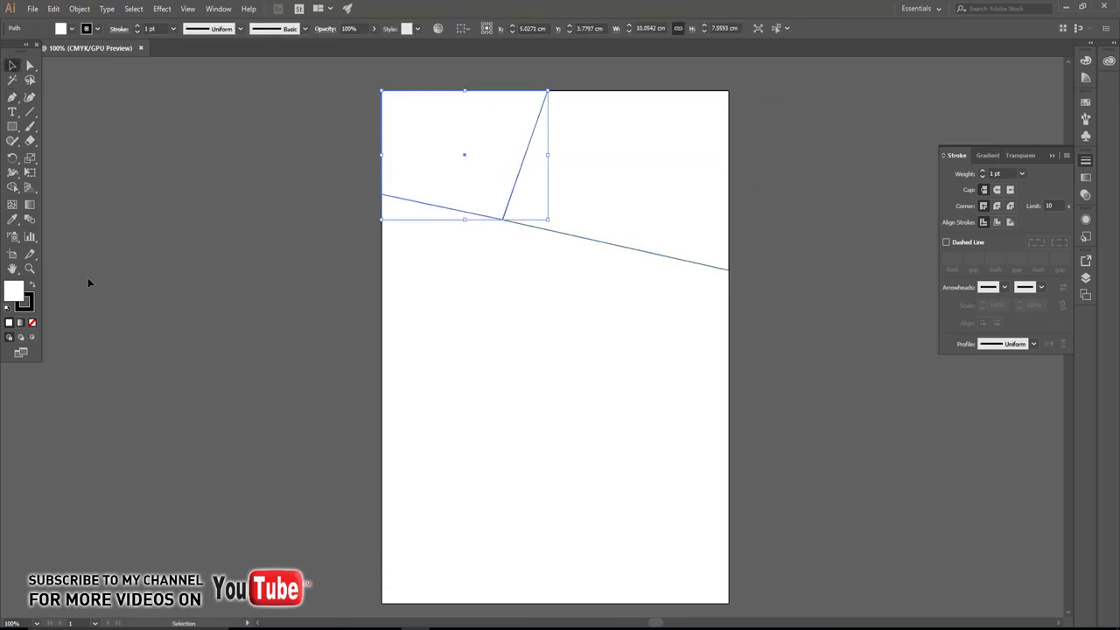
Fill the left header shape green 6ebe45 and the right one black 000000.
{"action": "double_click", "coordinate": [15, 295]}
{"action": "type", "text": "6ebe45"}
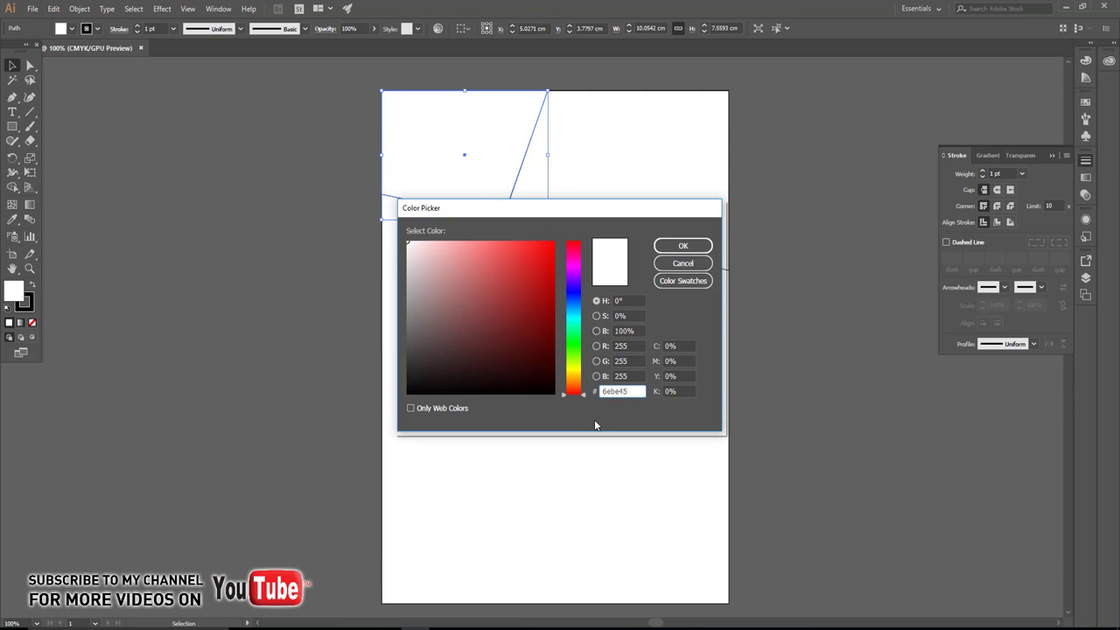
{"action": "key", "text": "Return"}
{"action": "left_click", "coordinate": [602, 311]}
{"action": "left_click", "coordinate": [552, 230]}
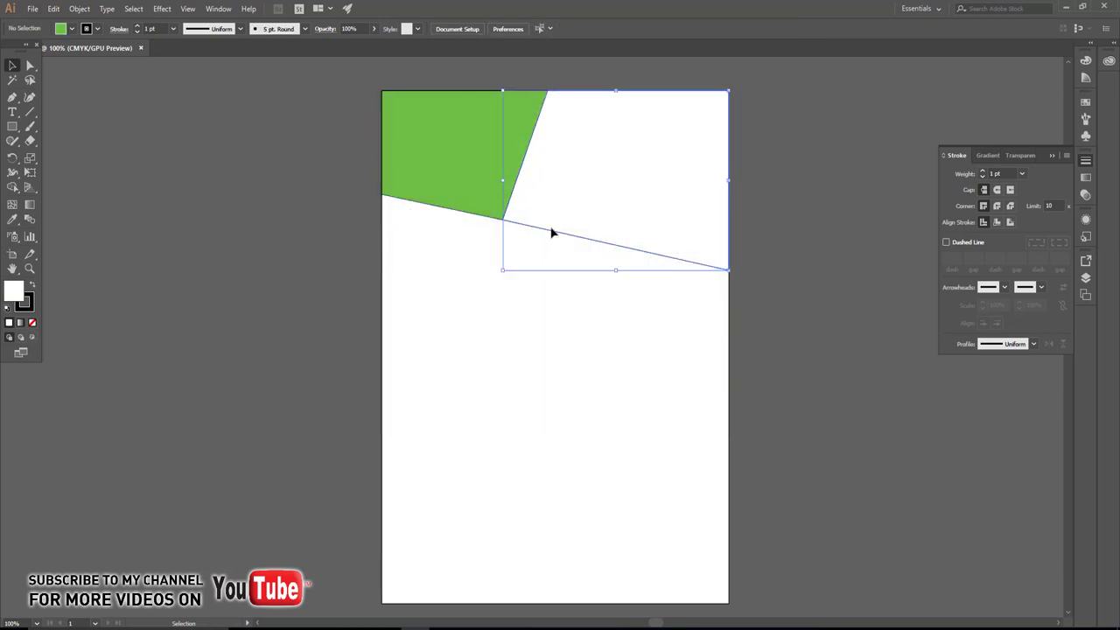
{"action": "double_click", "coordinate": [13, 298]}
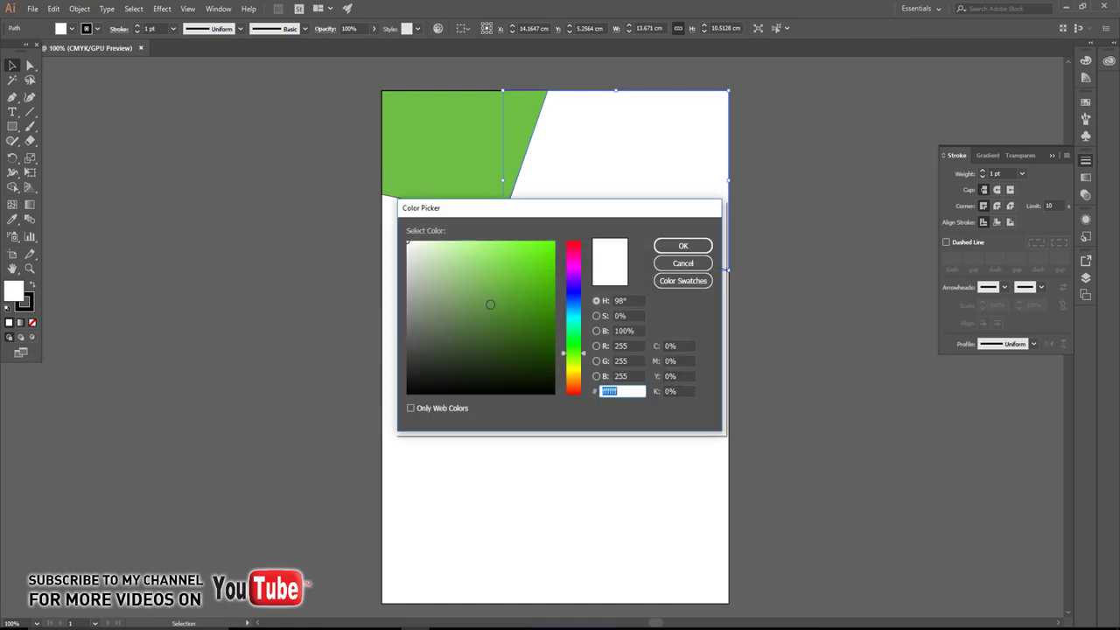
{"action": "type", "text": "000000"}
{"action": "key", "text": "Return"}
Set the stroke of both header shapes to None.
{"action": "left_click", "coordinate": [411, 130], "text": "shift"}
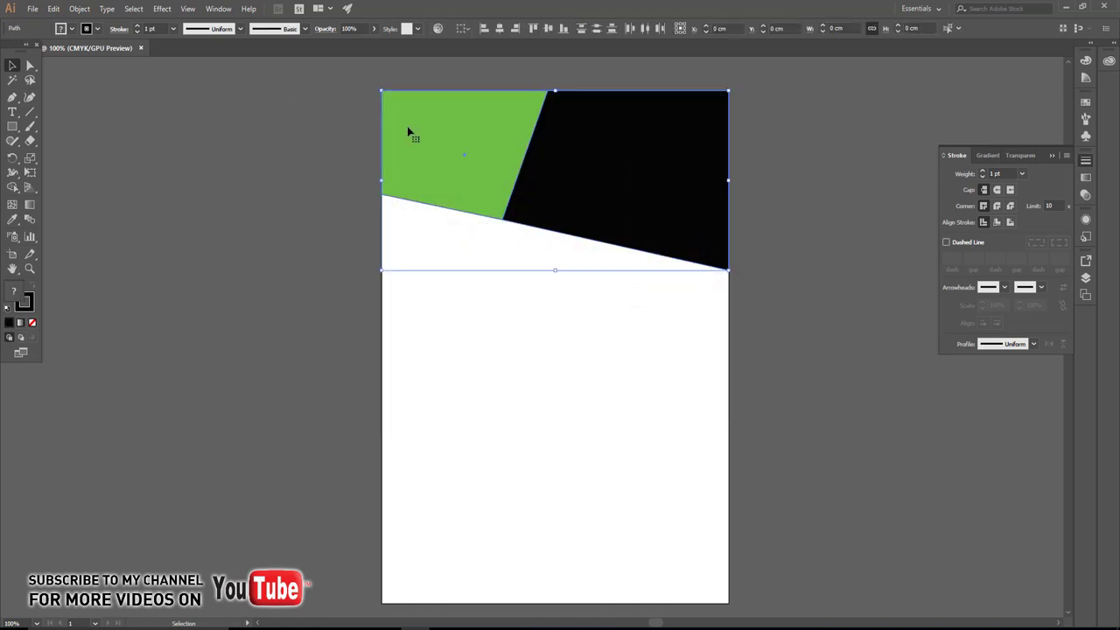
{"action": "left_click", "coordinate": [97, 29]}
{"action": "left_click", "coordinate": [8, 52]}
{"action": "left_click", "coordinate": [163, 200]}
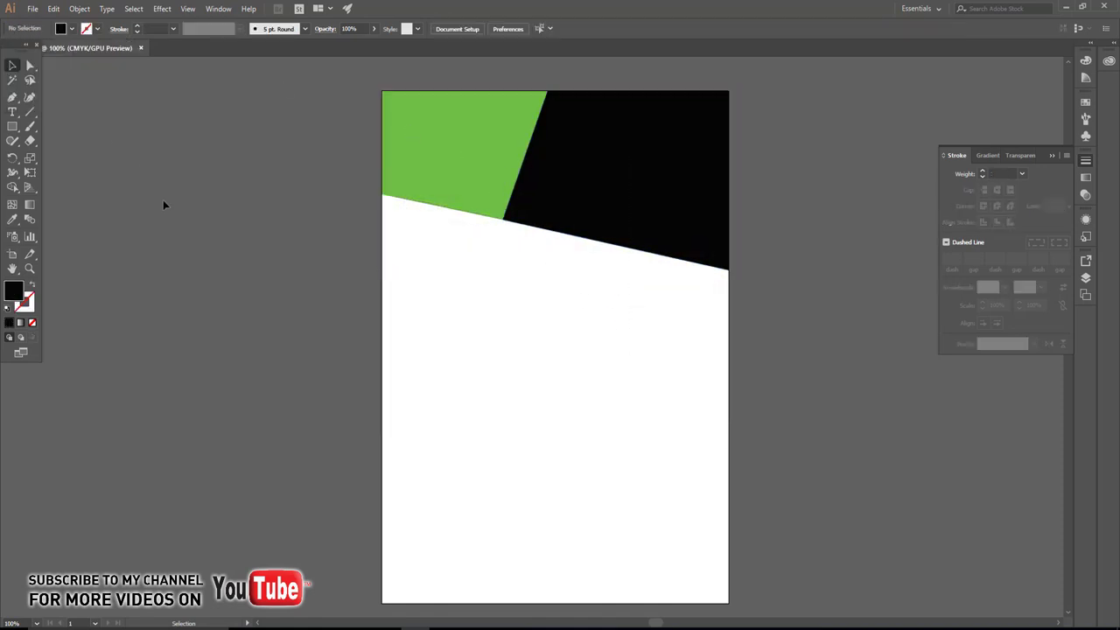
{"action": "left_click_drag", "start_coordinate": [240, 263], "coordinate": [248, 247]}
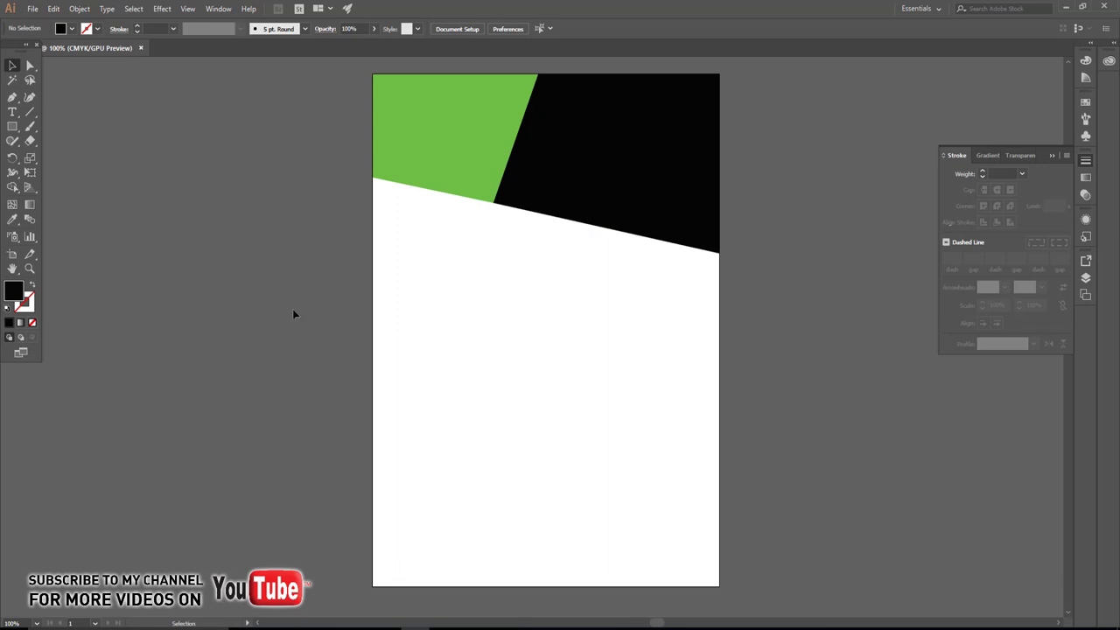
Draw a rectangle below the header and drag its corners into a slanted quad.
{"action": "left_click", "coordinate": [19, 128]}
{"action": "mouse_move", "coordinate": [502, 353]}
{"action": "left_mouse_down"}
{"action": "mouse_move", "coordinate": [482, 315]}
{"action": "mouse_move", "coordinate": [426, 313]}
{"action": "mouse_move", "coordinate": [428, 301]}
{"action": "left_mouse_up"}
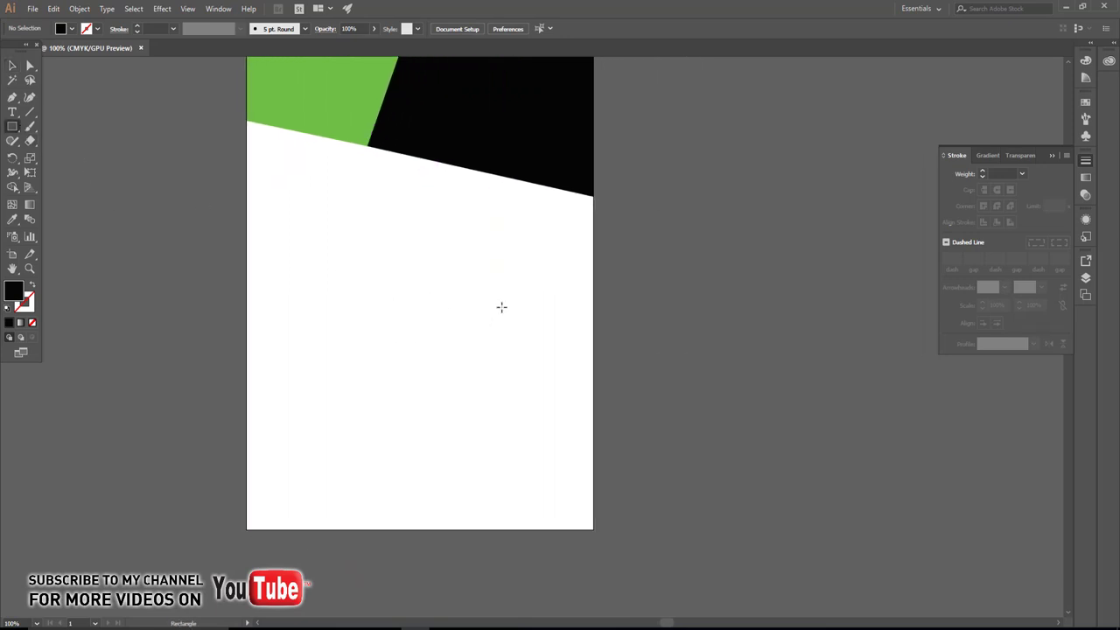
{"action": "mouse_move", "coordinate": [444, 209]}
{"action": "left_mouse_down"}
{"action": "mouse_move", "coordinate": [535, 350]}
{"action": "mouse_move", "coordinate": [570, 350]}
{"action": "left_mouse_up"}
{"action": "left_click", "coordinate": [30, 64]}
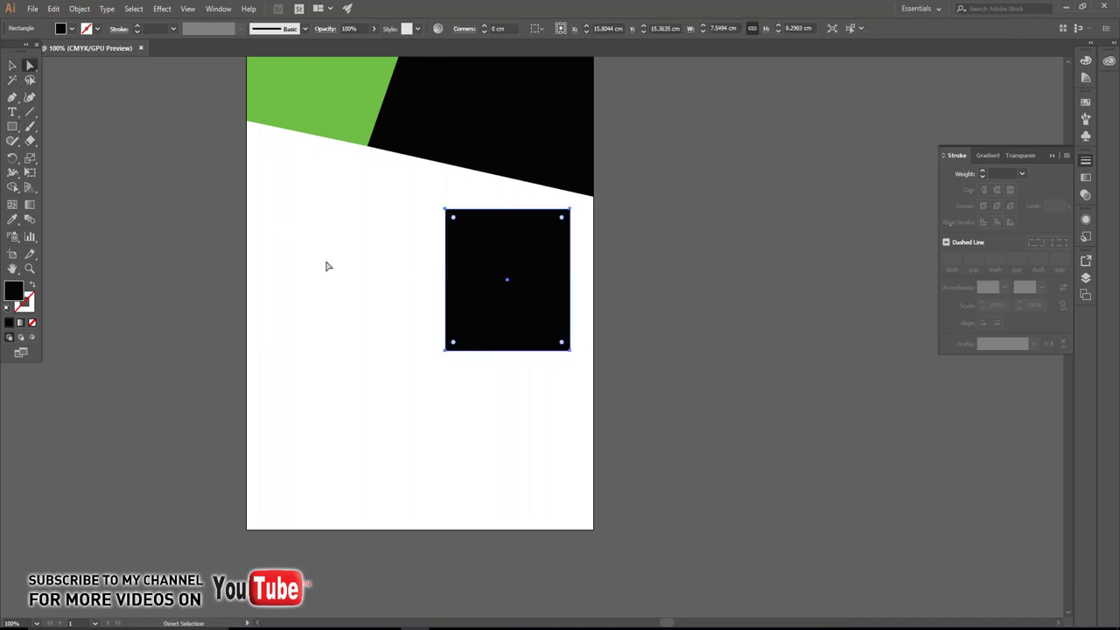
{"action": "left_click", "coordinate": [571, 210]}
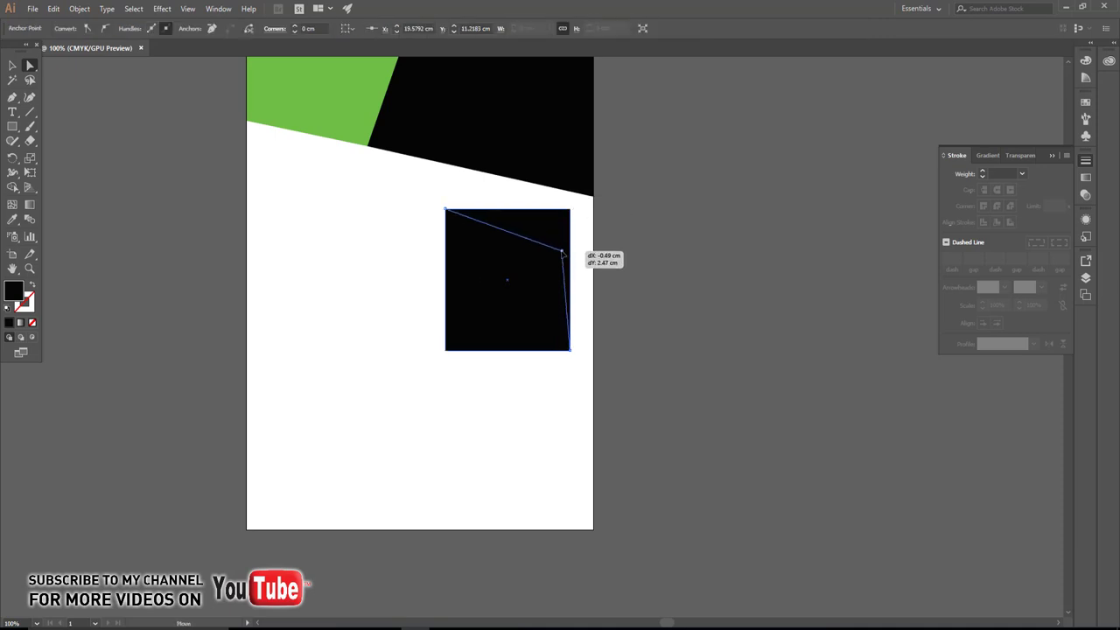
{"action": "left_click_drag", "start_coordinate": [570, 210], "coordinate": [561, 252]}
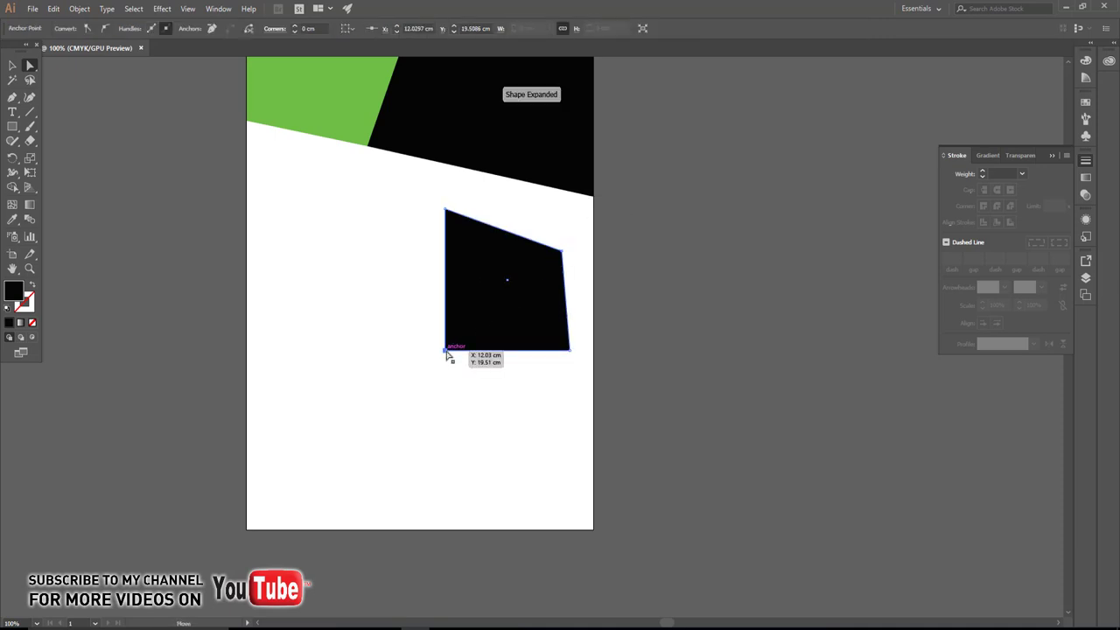
{"action": "left_click_drag", "start_coordinate": [447, 350], "coordinate": [376, 340]}
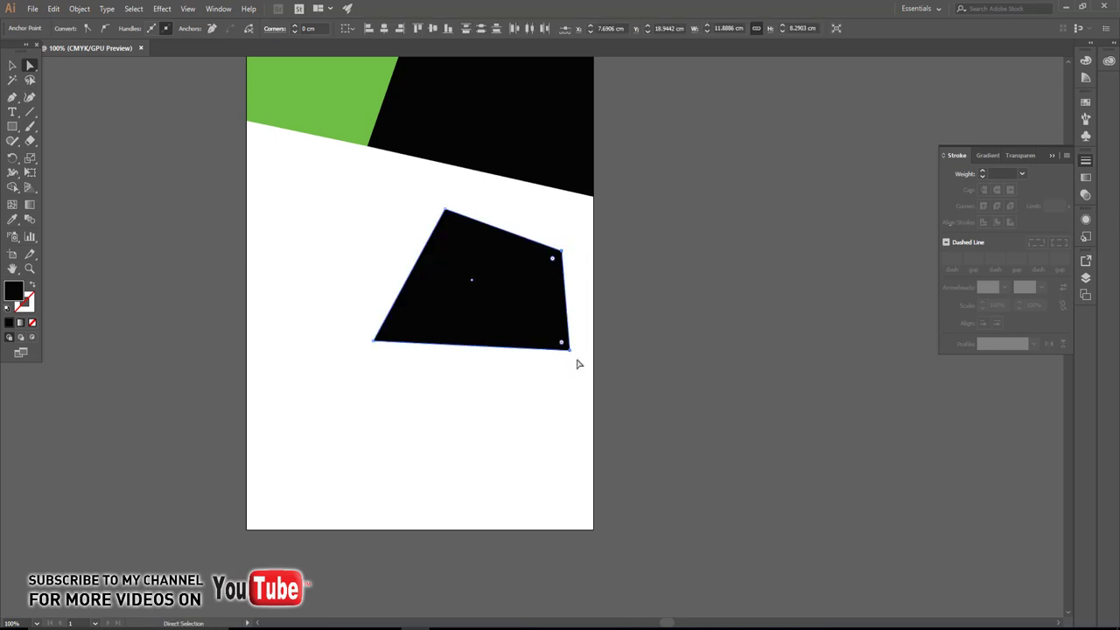
{"action": "left_click_drag", "start_coordinate": [570, 349], "coordinate": [536, 350]}
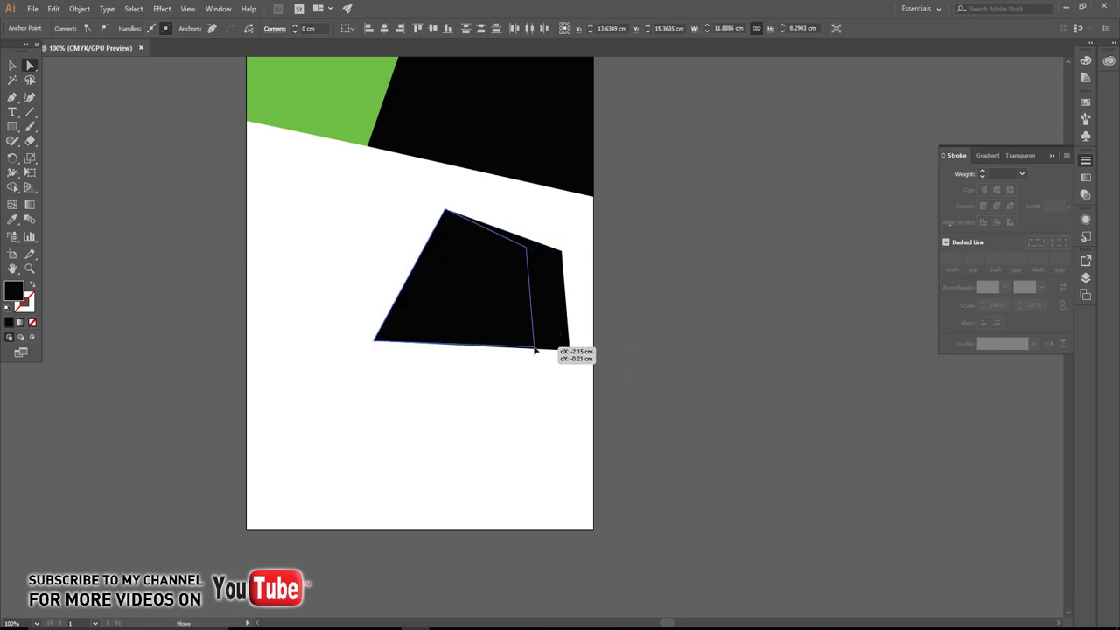
Move the black slanted shape up and to the right.
{"action": "left_click", "coordinate": [12, 67]}
{"action": "left_click", "coordinate": [300, 242]}
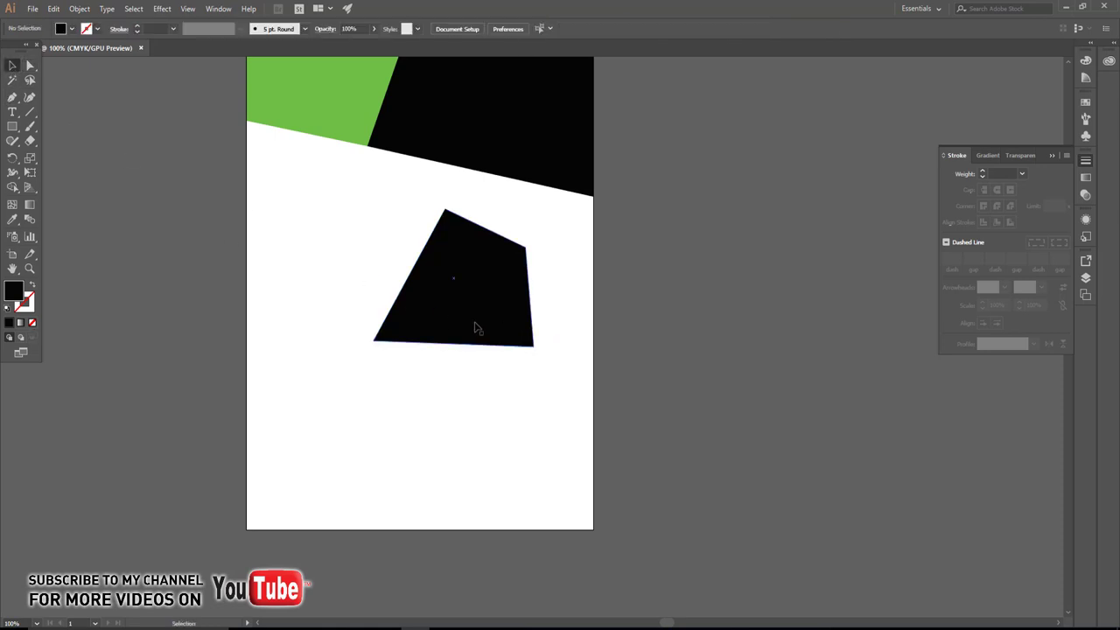
{"action": "left_click_drag", "start_coordinate": [476, 324], "coordinate": [502, 303]}
{"action": "left_click", "coordinate": [227, 340]}
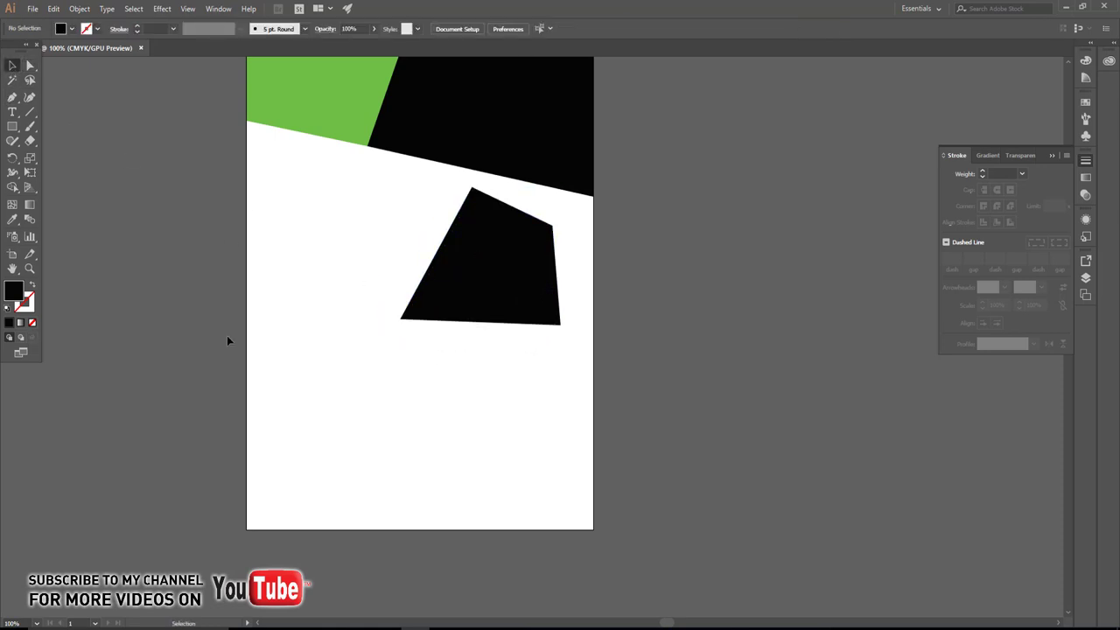
Pull the first black shape's bottom-left corner up and to the right.
{"action": "left_click", "coordinate": [12, 97]}
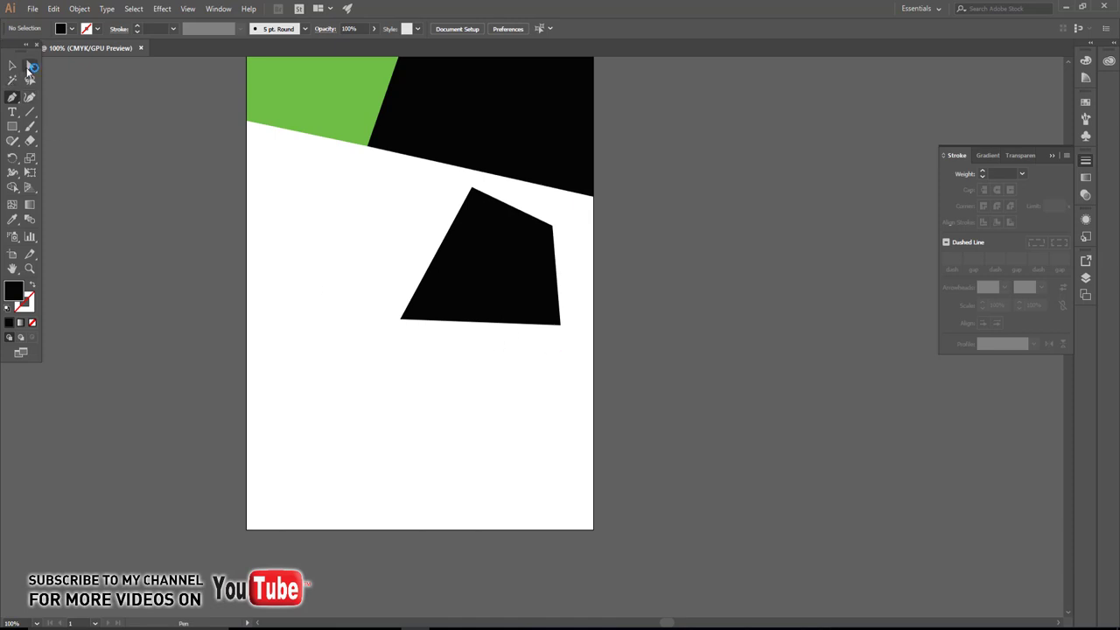
{"action": "left_click", "coordinate": [30, 65]}
{"action": "left_click_drag", "start_coordinate": [402, 318], "coordinate": [418, 289]}
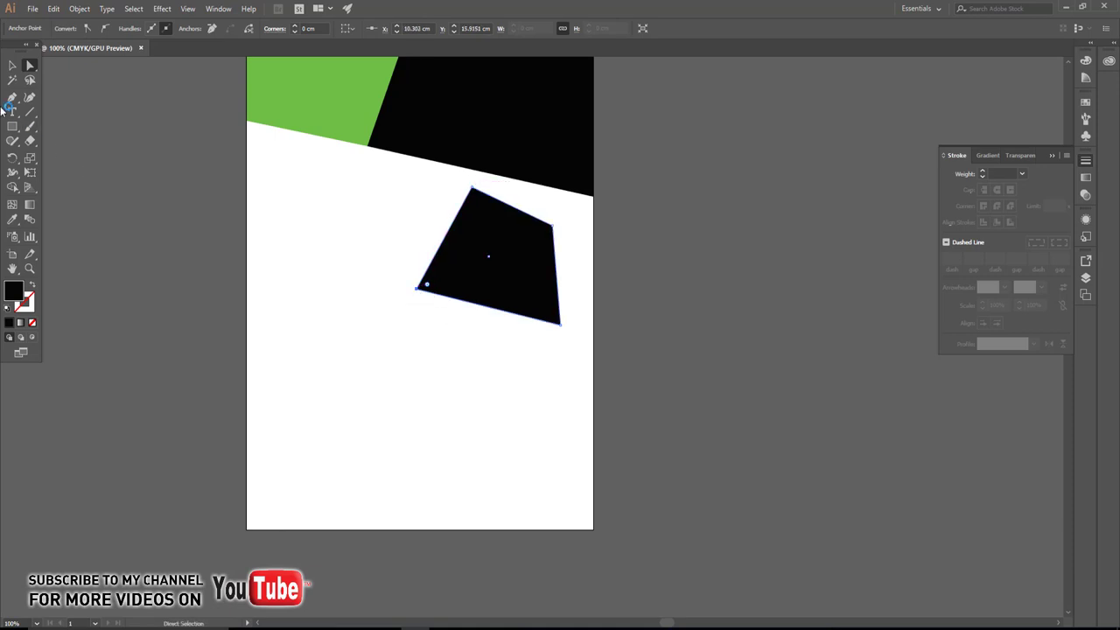
Draw a rectangle below the first shape and reshape its four corners into a slanted quad.
{"action": "left_click", "coordinate": [13, 126]}
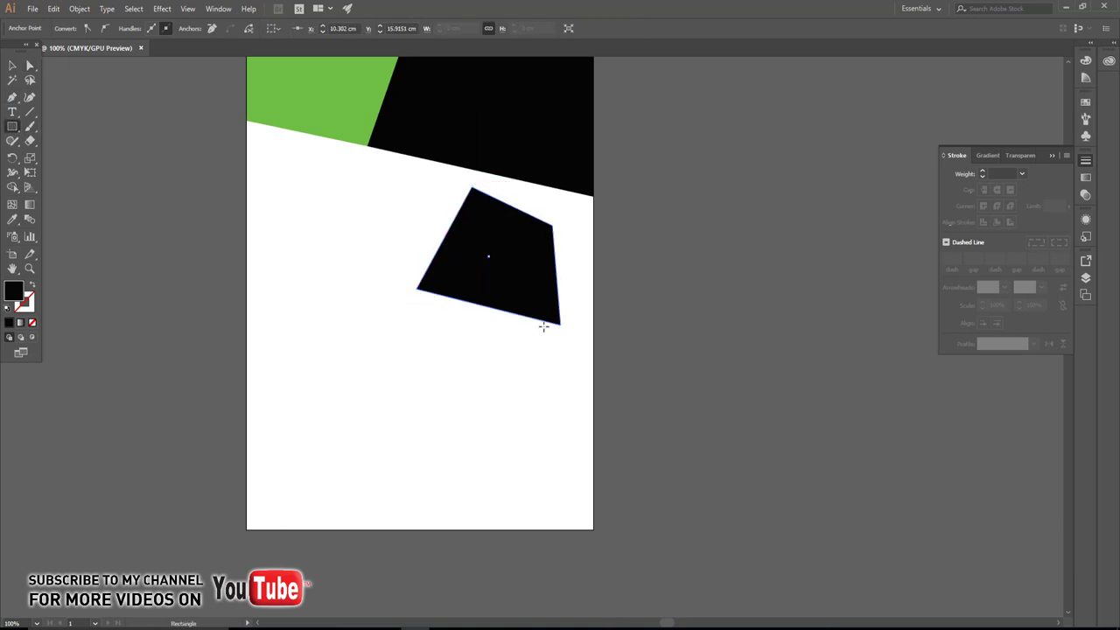
{"action": "left_click_drag", "start_coordinate": [560, 326], "coordinate": [408, 409]}
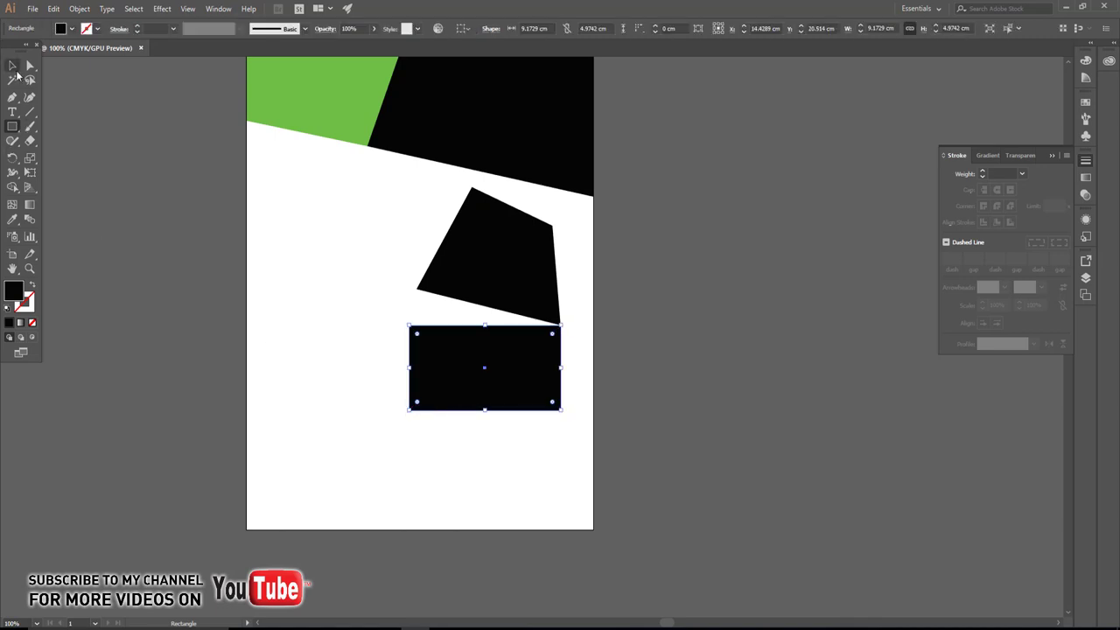
{"action": "left_click", "coordinate": [30, 64]}
{"action": "left_click", "coordinate": [409, 326]}
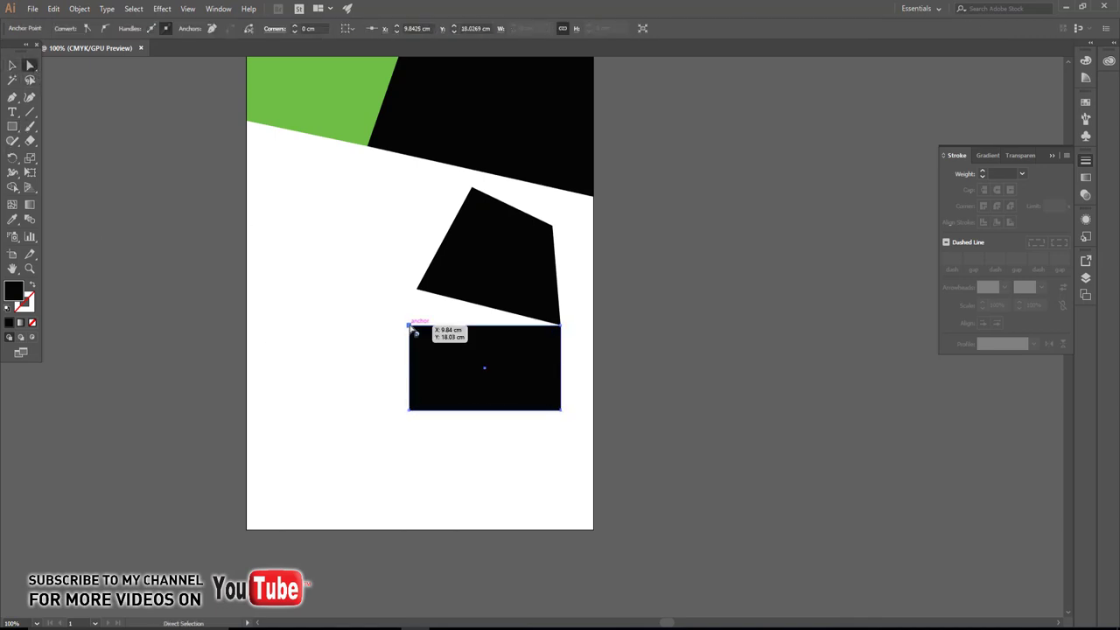
{"action": "left_click_drag", "start_coordinate": [408, 326], "coordinate": [384, 281]}
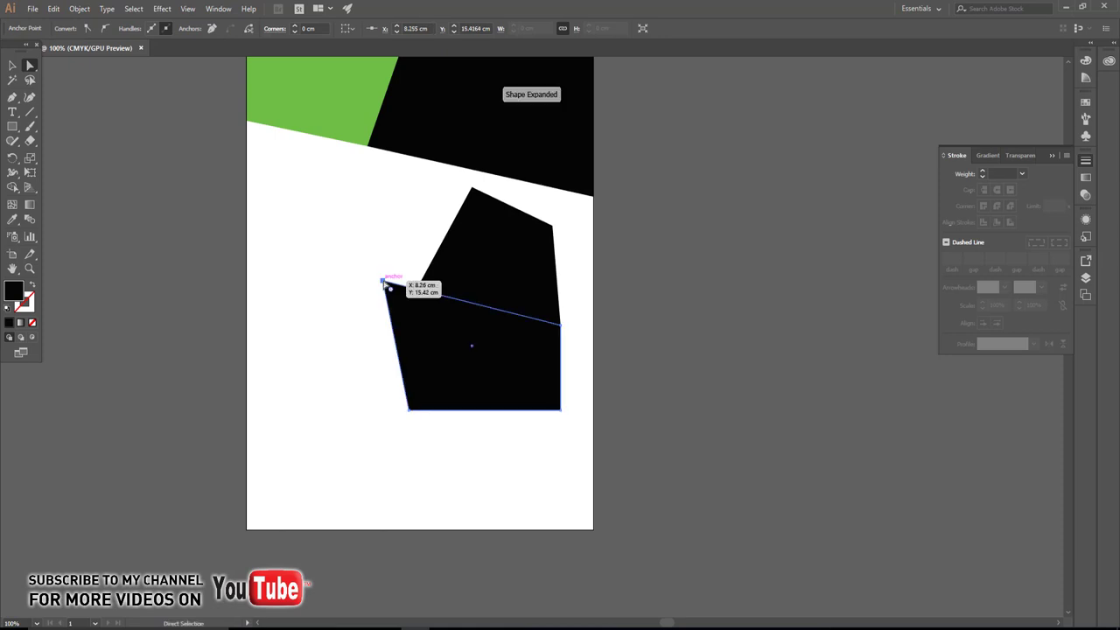
{"action": "left_click_drag", "start_coordinate": [559, 327], "coordinate": [520, 319]}
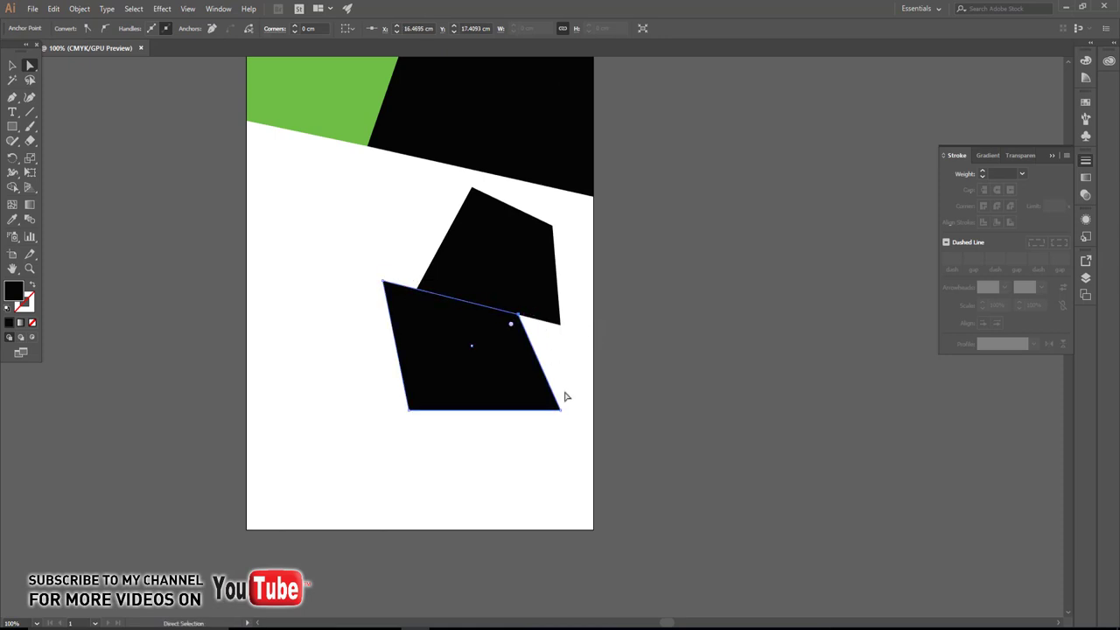
{"action": "left_click_drag", "start_coordinate": [560, 409], "coordinate": [489, 409]}
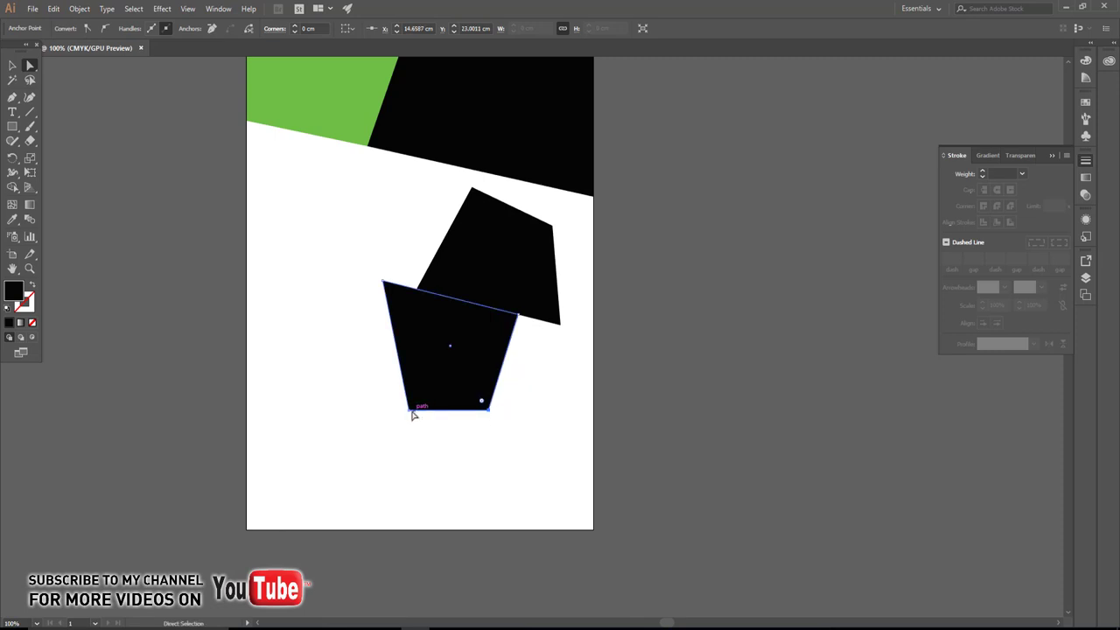
{"action": "left_click_drag", "start_coordinate": [412, 411], "coordinate": [383, 383]}
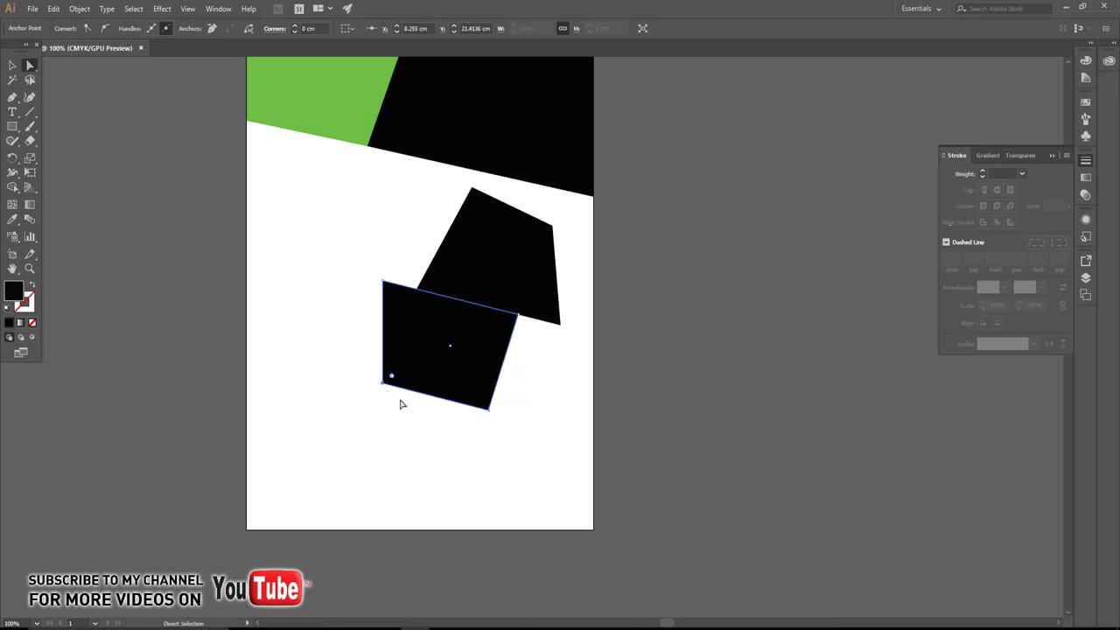
Select both black shapes together and scale them up.
{"action": "left_click", "coordinate": [12, 65]}
{"action": "left_click", "coordinate": [553, 422]}
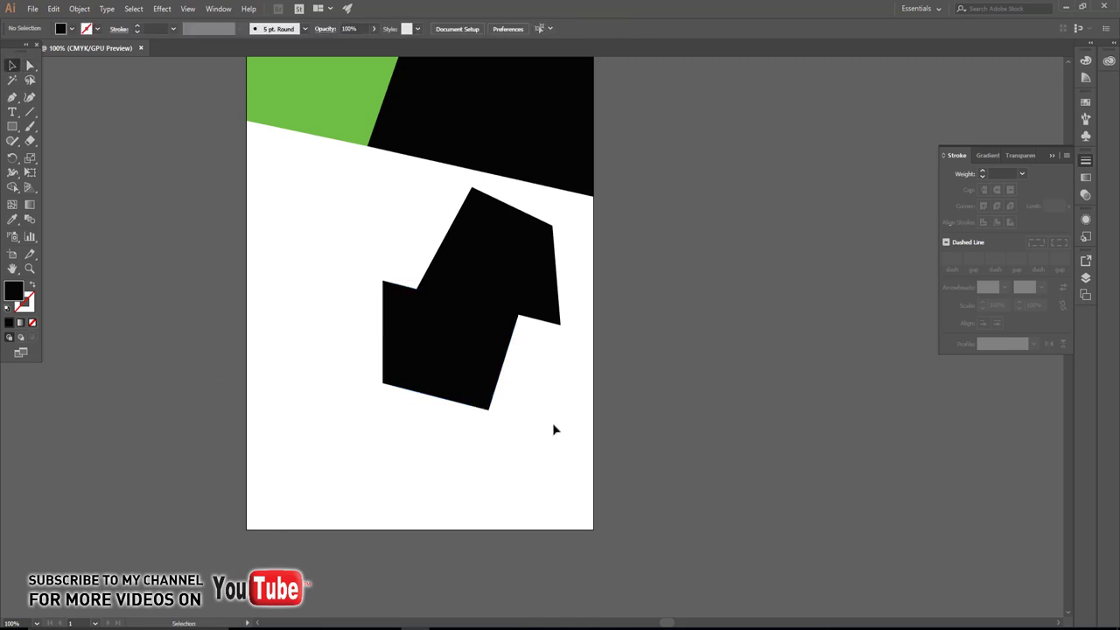
{"action": "left_click_drag", "start_coordinate": [553, 423], "coordinate": [436, 260]}
{"action": "left_click_drag", "start_coordinate": [562, 188], "coordinate": [573, 175]}
Draw a square left of the black pair and drag its corners into a skewed trapezoid.
{"action": "left_click", "coordinate": [639, 231]}
{"action": "left_click_drag", "start_coordinate": [486, 393], "coordinate": [532, 372]}
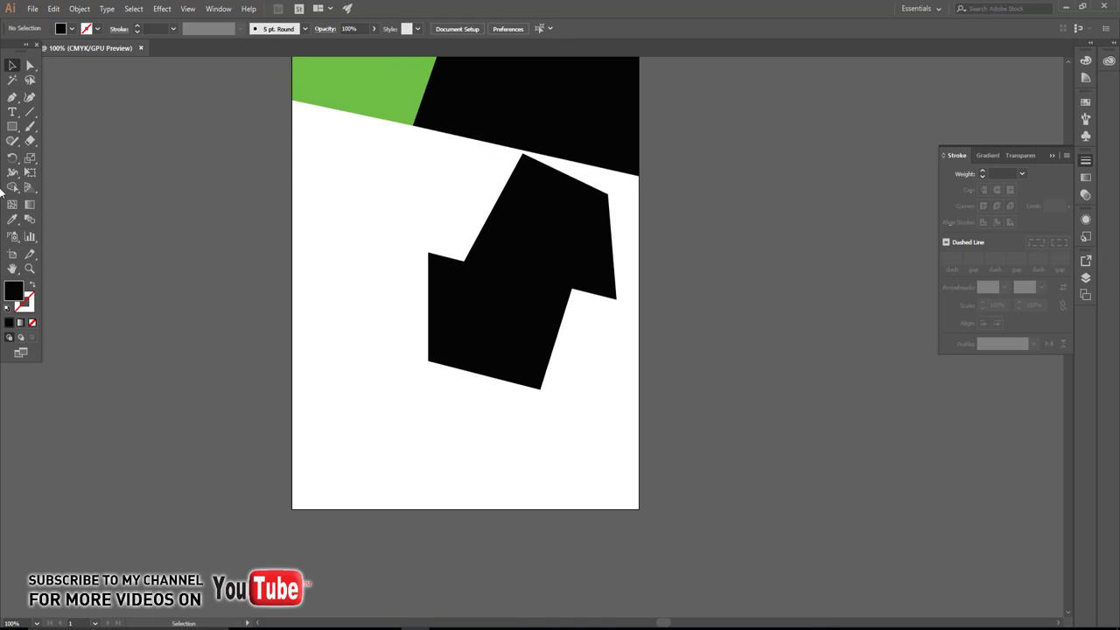
{"action": "left_click", "coordinate": [13, 126]}
{"action": "left_click_drag", "start_coordinate": [324, 258], "coordinate": [422, 359]}
{"action": "left_click", "coordinate": [30, 67]}
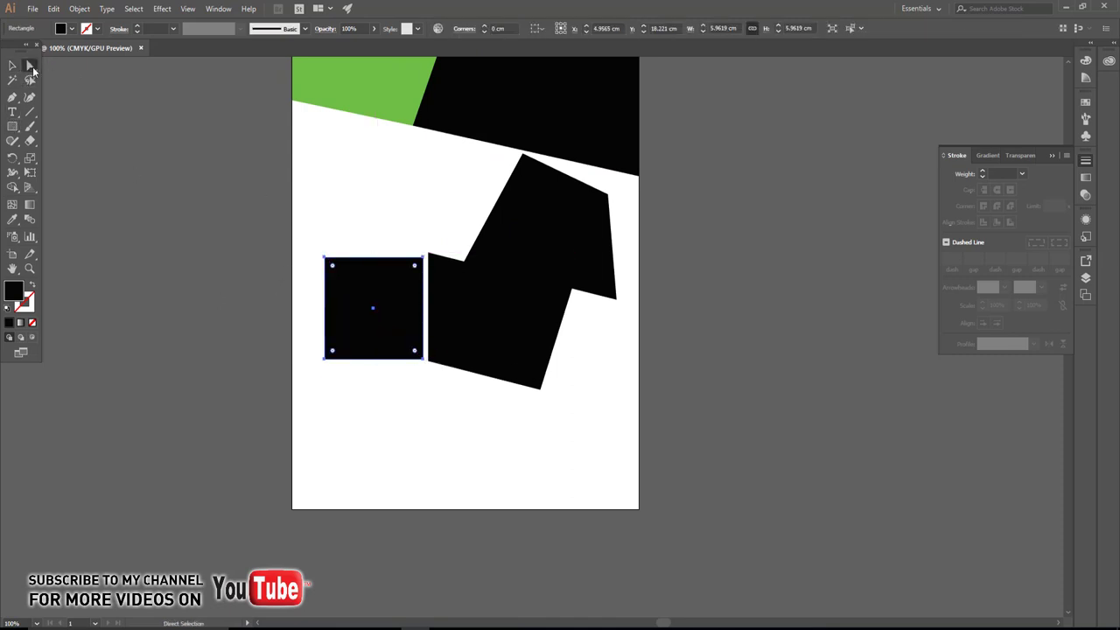
{"action": "left_click_drag", "start_coordinate": [329, 360], "coordinate": [295, 356]}
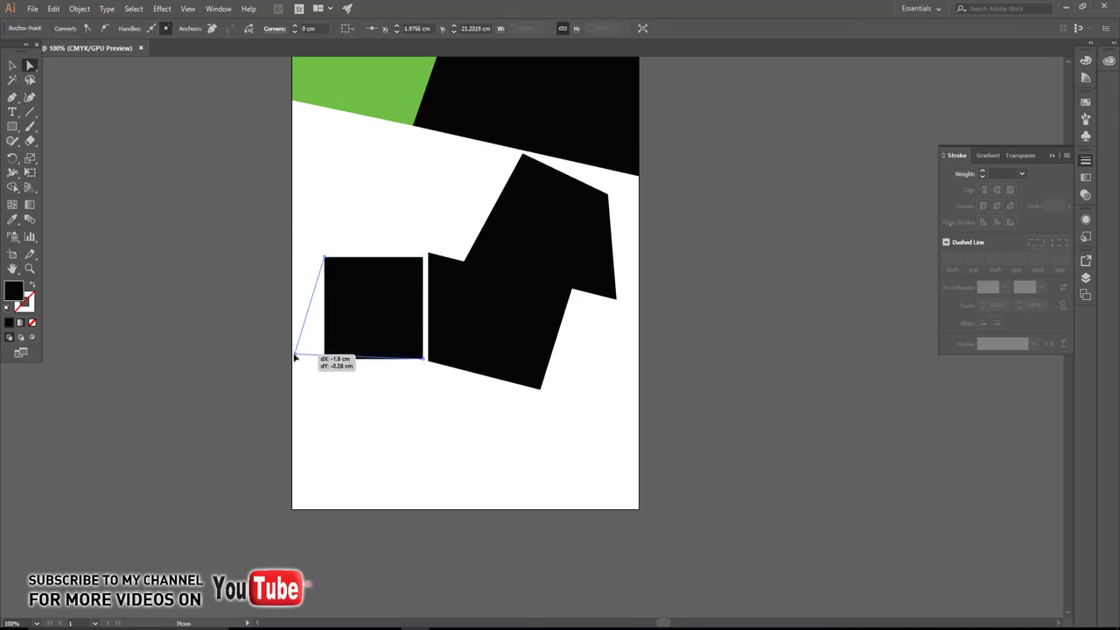
{"action": "mouse_move", "coordinate": [323, 258]}
{"action": "left_mouse_down"}
{"action": "mouse_move", "coordinate": [367, 259]}
{"action": "mouse_move", "coordinate": [428, 290]}
{"action": "left_mouse_up"}
{"action": "mouse_move", "coordinate": [423, 359]}
{"action": "left_mouse_down"}
{"action": "mouse_move", "coordinate": [428, 380]}
{"action": "mouse_move", "coordinate": [343, 265]}
{"action": "left_mouse_up"}
Give the three black shapes no fill and a black stroke.
{"action": "left_click", "coordinate": [13, 67]}
{"action": "left_click", "coordinate": [74, 29]}
{"action": "left_click", "coordinate": [73, 28]}
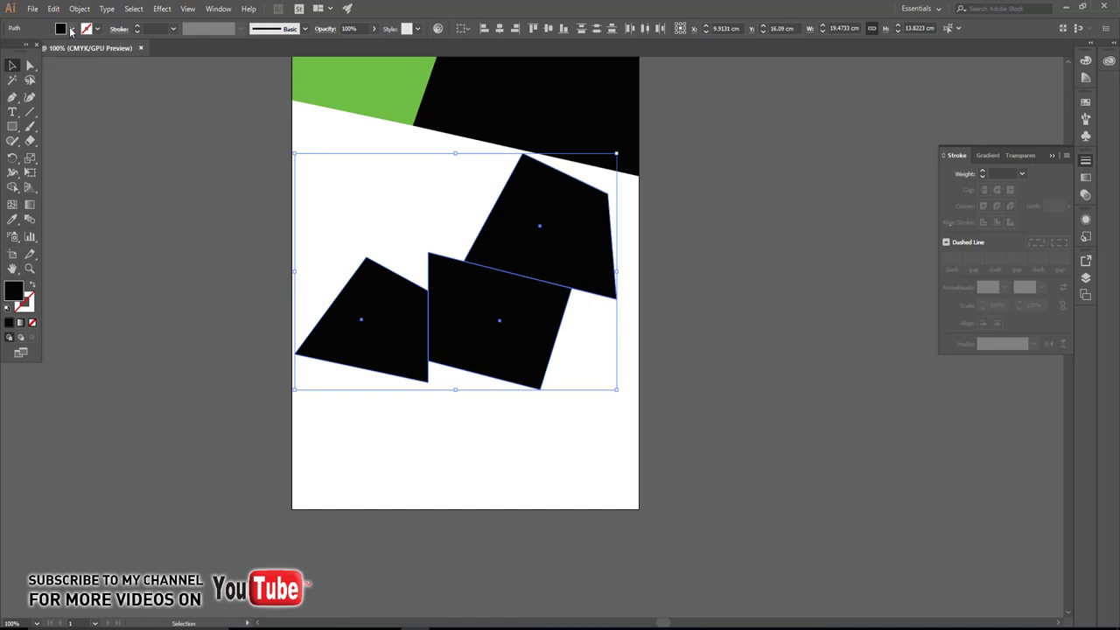
{"action": "left_click", "coordinate": [73, 29]}
{"action": "left_click", "coordinate": [9, 49]}
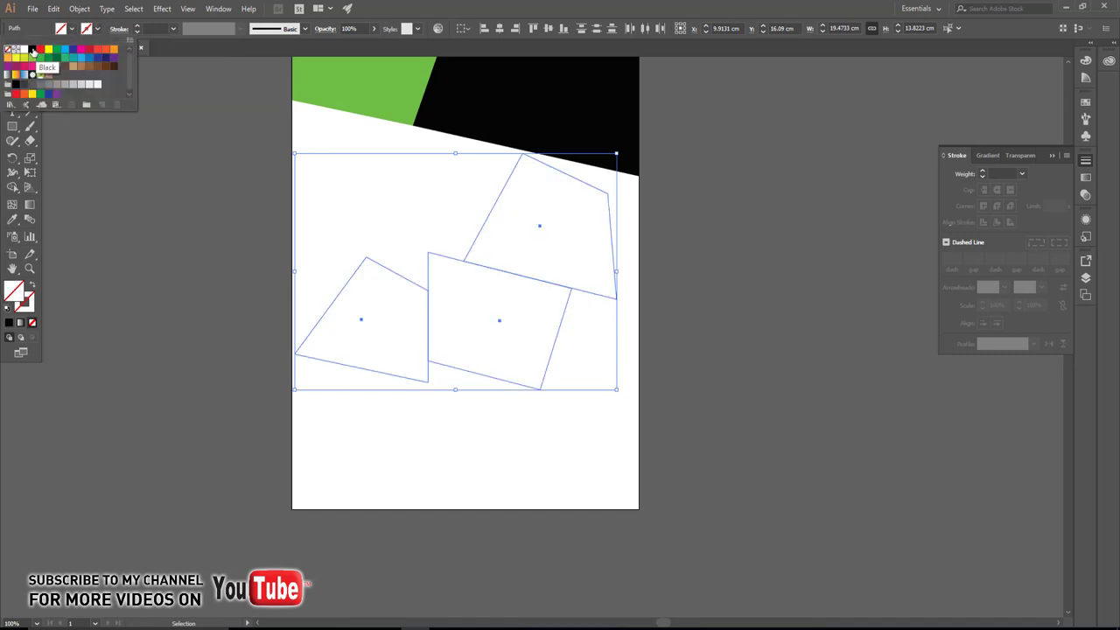
{"action": "left_click", "coordinate": [31, 49]}
{"action": "left_click", "coordinate": [297, 391]}
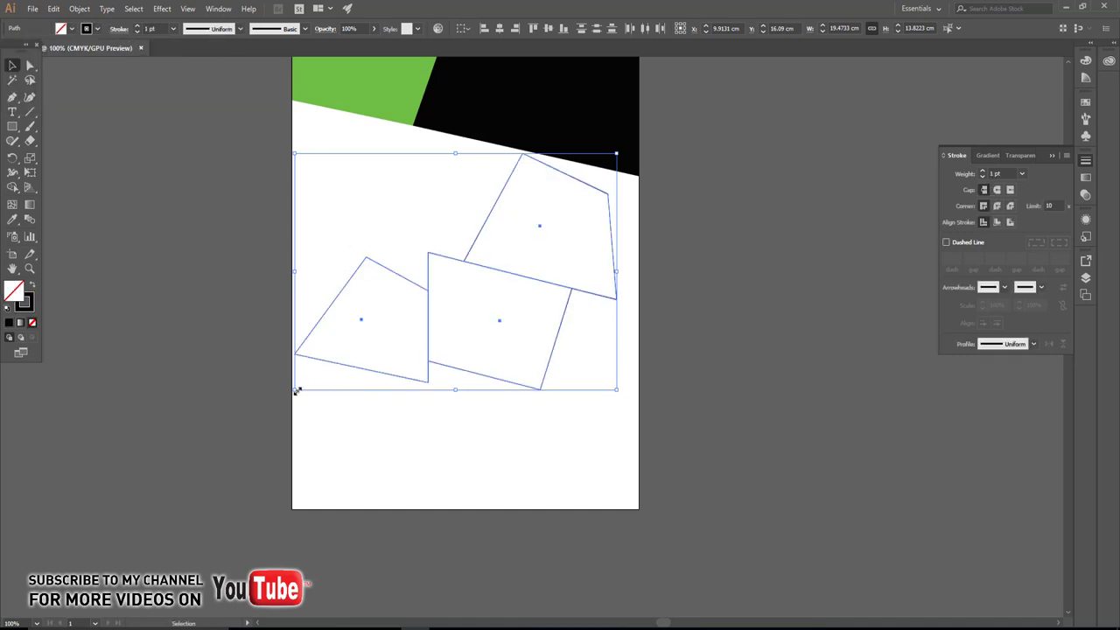
Shrink the three outlined shapes slightly and nudge them down.
{"action": "left_click_drag", "start_coordinate": [297, 391], "coordinate": [348, 351]}
{"action": "left_click_drag", "start_coordinate": [515, 260], "coordinate": [505, 265]}
{"action": "left_click_drag", "start_coordinate": [350, 368], "coordinate": [349, 359]}
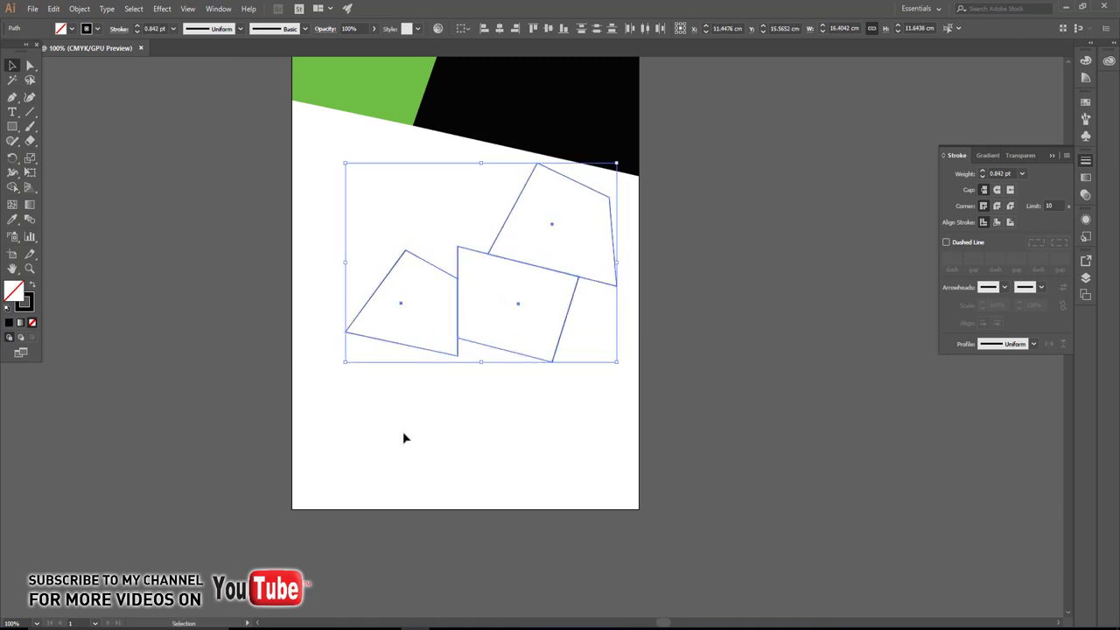
{"action": "left_click", "coordinate": [403, 437]}
{"action": "left_click_drag", "start_coordinate": [480, 432], "coordinate": [515, 400]}
{"action": "left_click", "coordinate": [12, 127]}
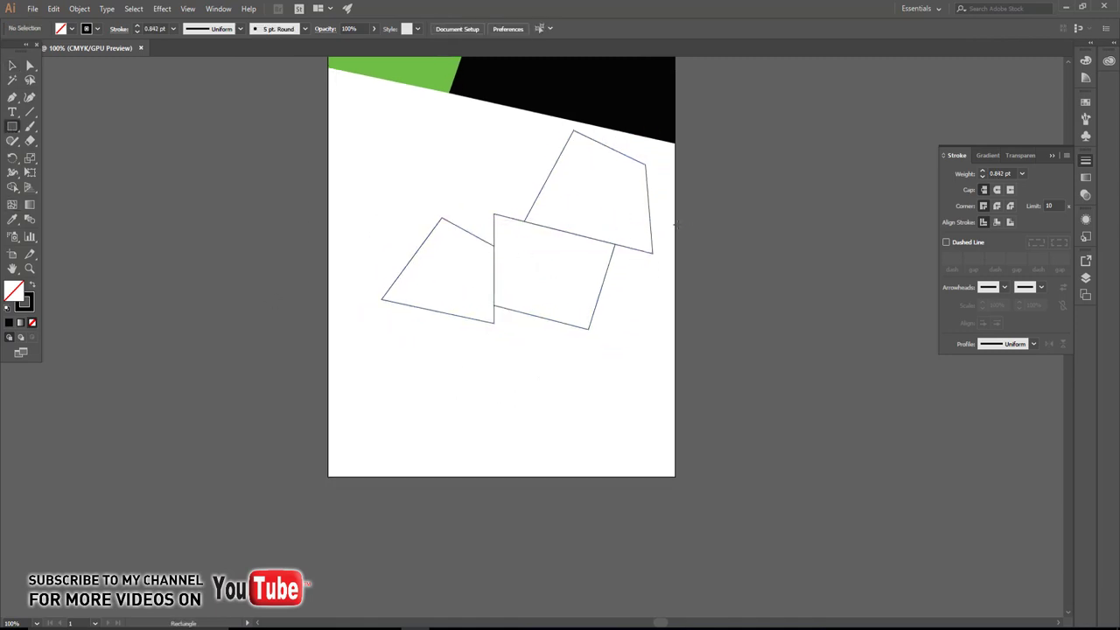
Draw a large rectangle in the lower right and slide its top-left corner right to slant it.
{"action": "left_click_drag", "start_coordinate": [674, 220], "coordinate": [459, 477]}
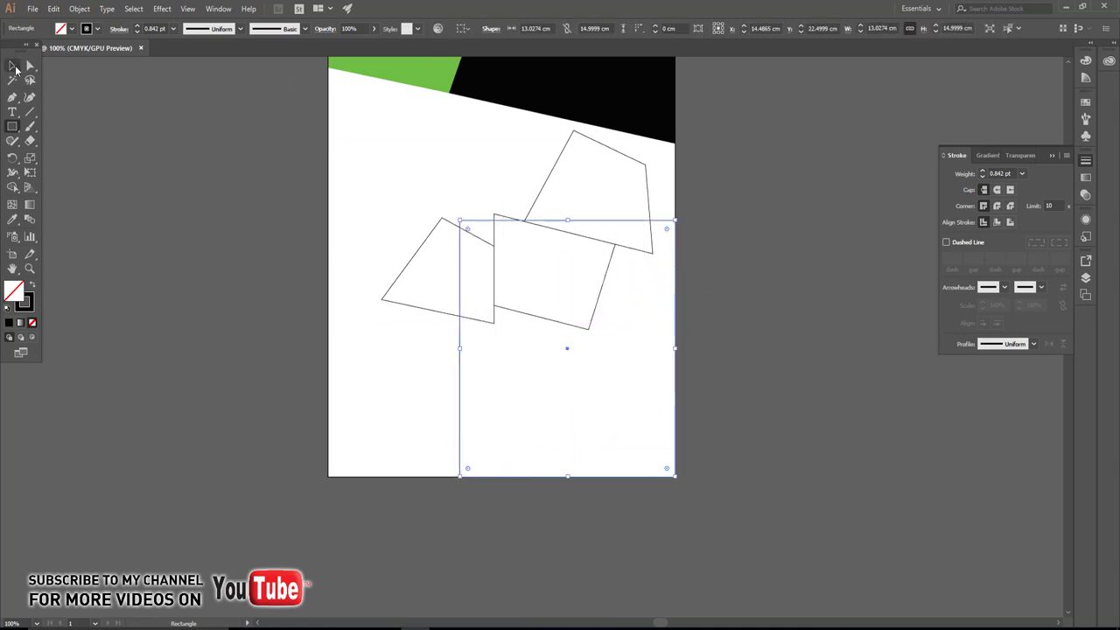
{"action": "left_click", "coordinate": [13, 66]}
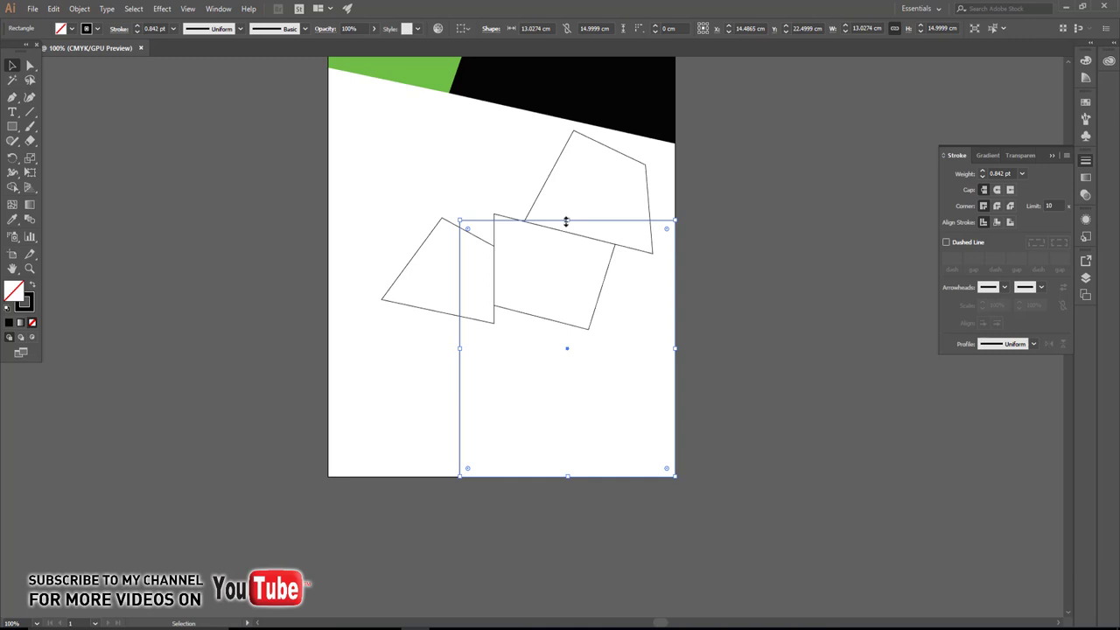
{"action": "left_click_drag", "start_coordinate": [601, 230], "coordinate": [561, 218]}
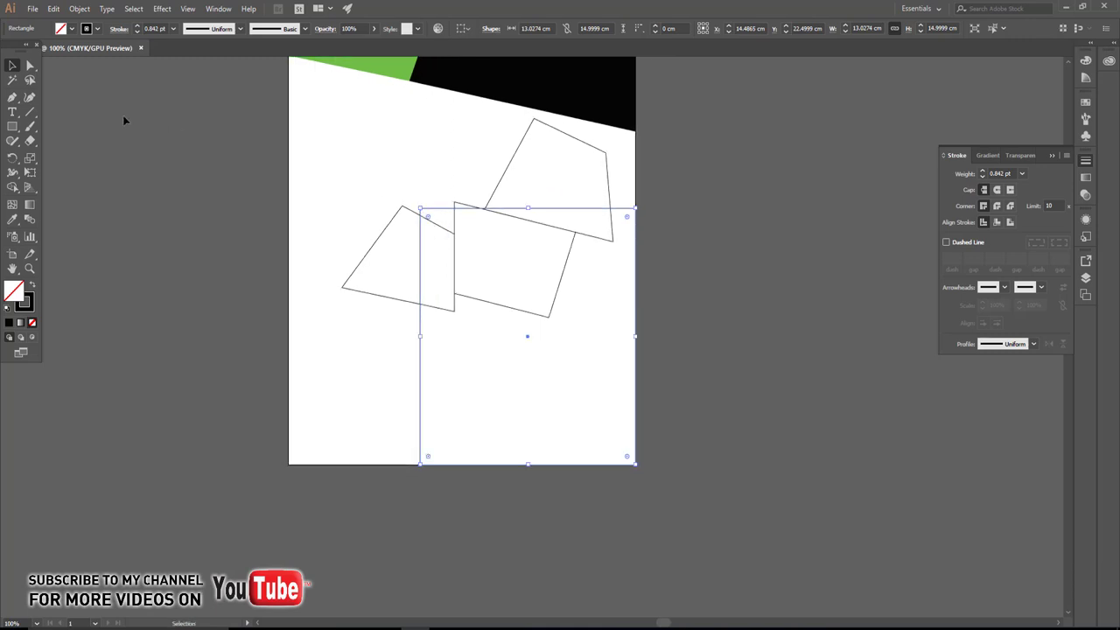
{"action": "left_click", "coordinate": [30, 65]}
{"action": "left_click_drag", "start_coordinate": [421, 210], "coordinate": [554, 211]}
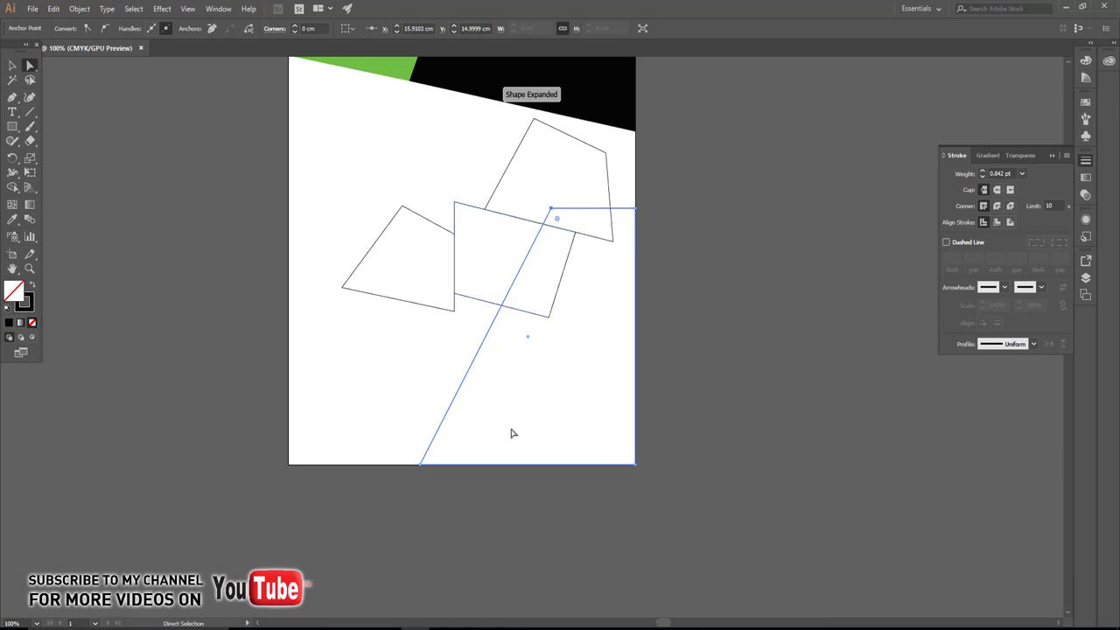
Cut a small triangle from a rectangle over the diagonal's bottom end with Shape Builder.
{"action": "left_click", "coordinate": [14, 128]}
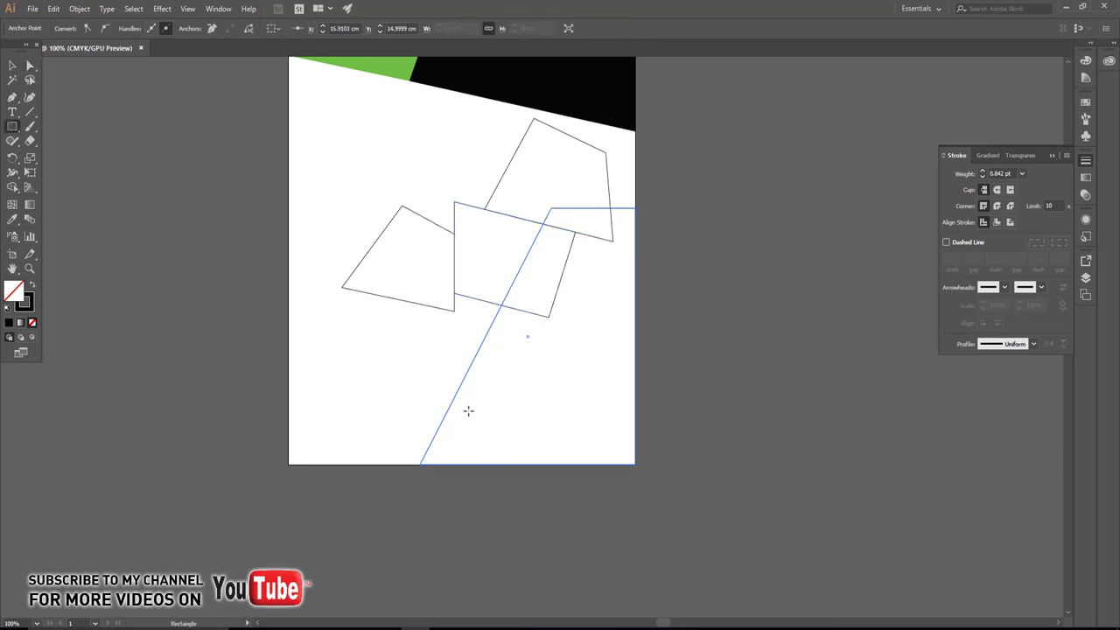
{"action": "left_click_drag", "start_coordinate": [459, 389], "coordinate": [393, 464]}
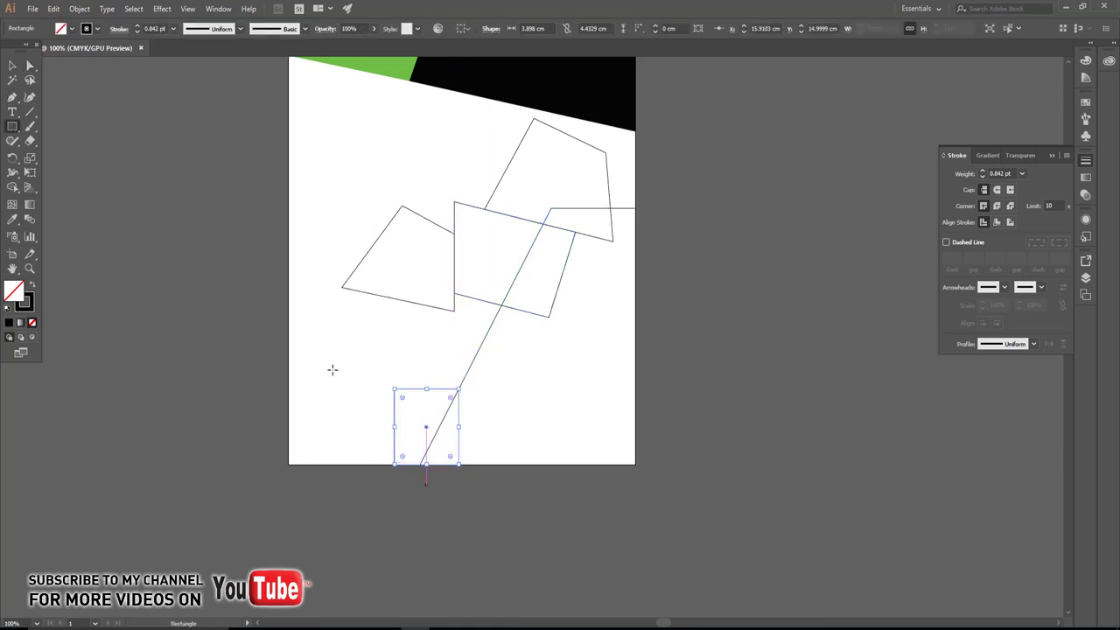
{"action": "key", "text": "v"}
{"action": "left_click_drag", "start_coordinate": [307, 381], "coordinate": [448, 428]}
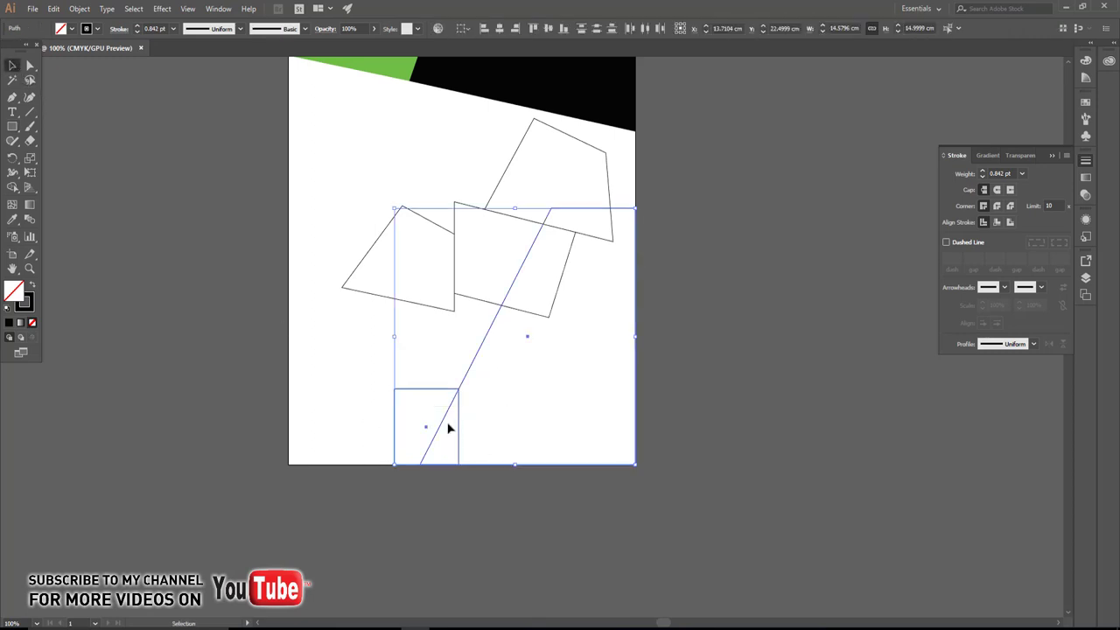
{"action": "left_click_drag", "start_coordinate": [13, 186], "coordinate": [35, 184]}
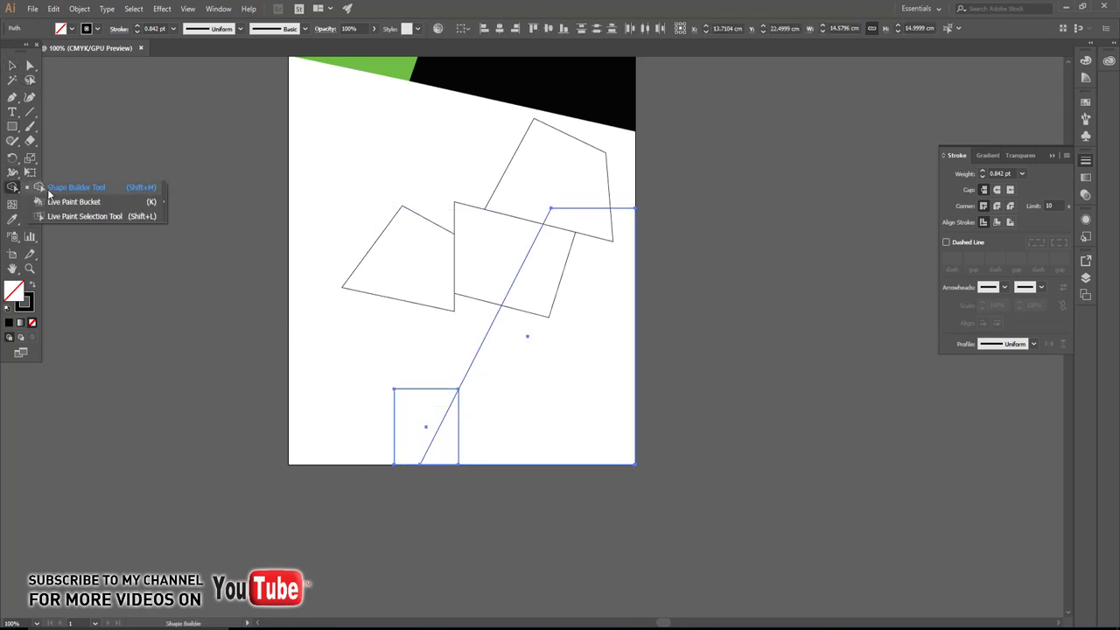
{"action": "left_click", "coordinate": [414, 404], "text": "alt"}
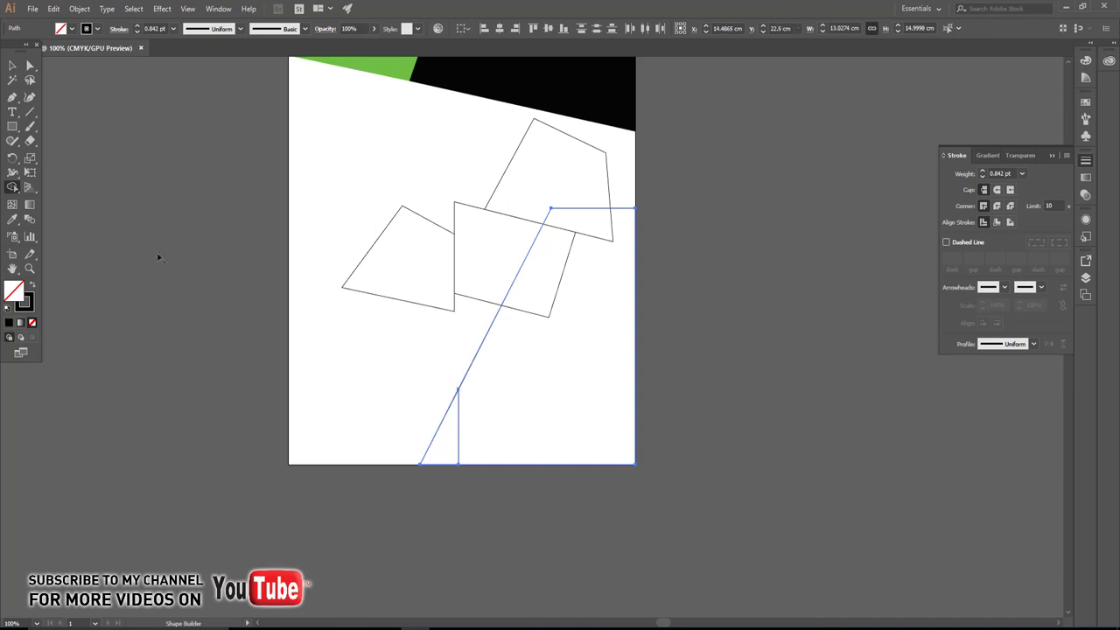
Fill the small bottom triangle with the header's green using the Eyedropper.
{"action": "left_click", "coordinate": [12, 66]}
{"action": "left_click", "coordinate": [453, 407]}
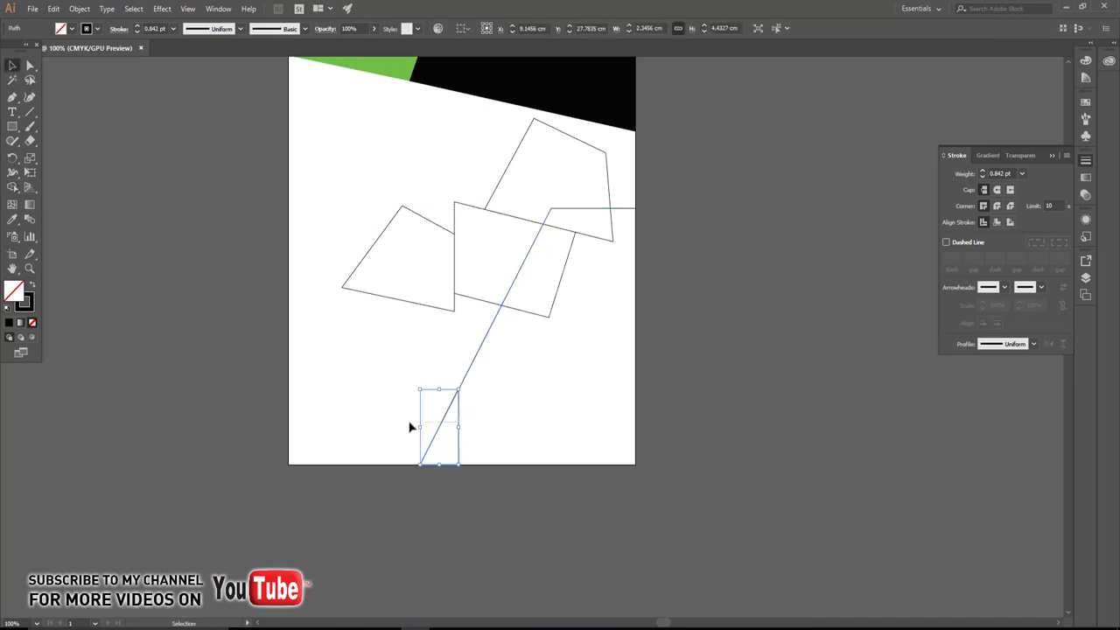
{"action": "mouse_move", "coordinate": [409, 426]}
{"action": "left_mouse_down"}
{"action": "mouse_move", "coordinate": [450, 499]}
{"action": "mouse_move", "coordinate": [379, 389]}
{"action": "left_mouse_up"}
{"action": "left_click", "coordinate": [450, 500]}
{"action": "left_click_drag", "start_coordinate": [482, 495], "coordinate": [683, 430]}
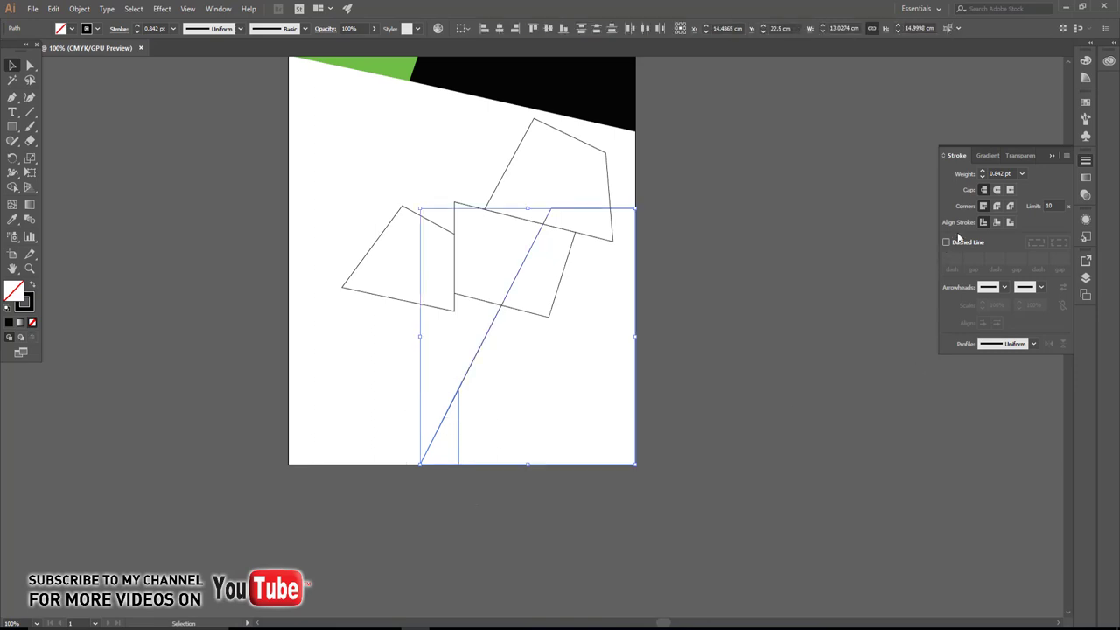
{"action": "left_click", "coordinate": [498, 430]}
{"action": "left_click", "coordinate": [458, 433]}
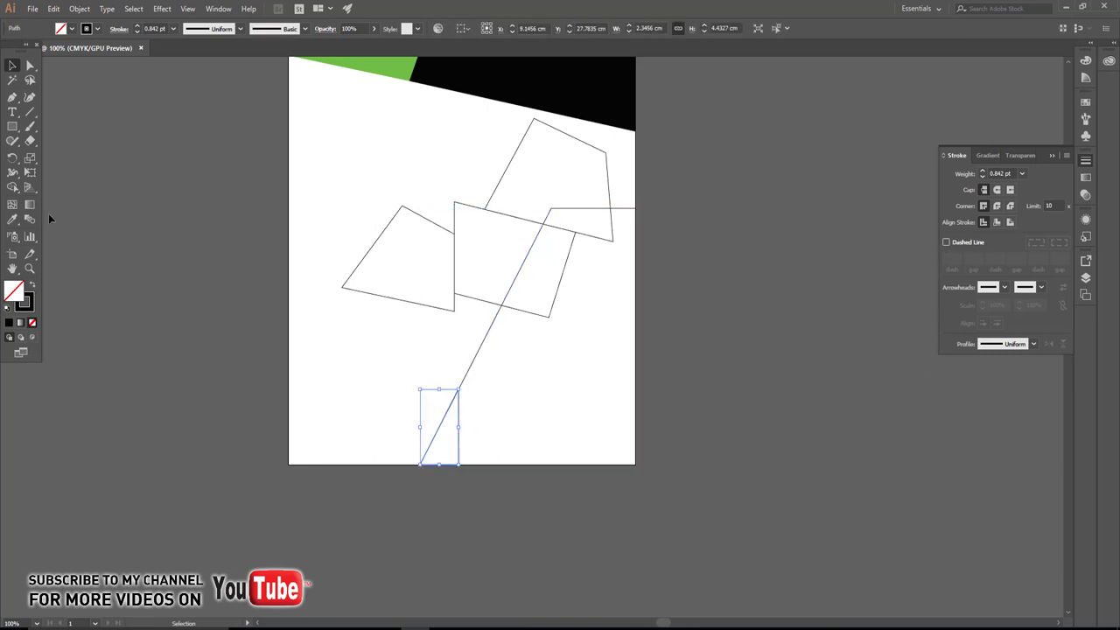
{"action": "left_click", "coordinate": [12, 220]}
{"action": "left_click_drag", "start_coordinate": [320, 166], "coordinate": [307, 248]}
{"action": "left_click", "coordinate": [338, 118]}
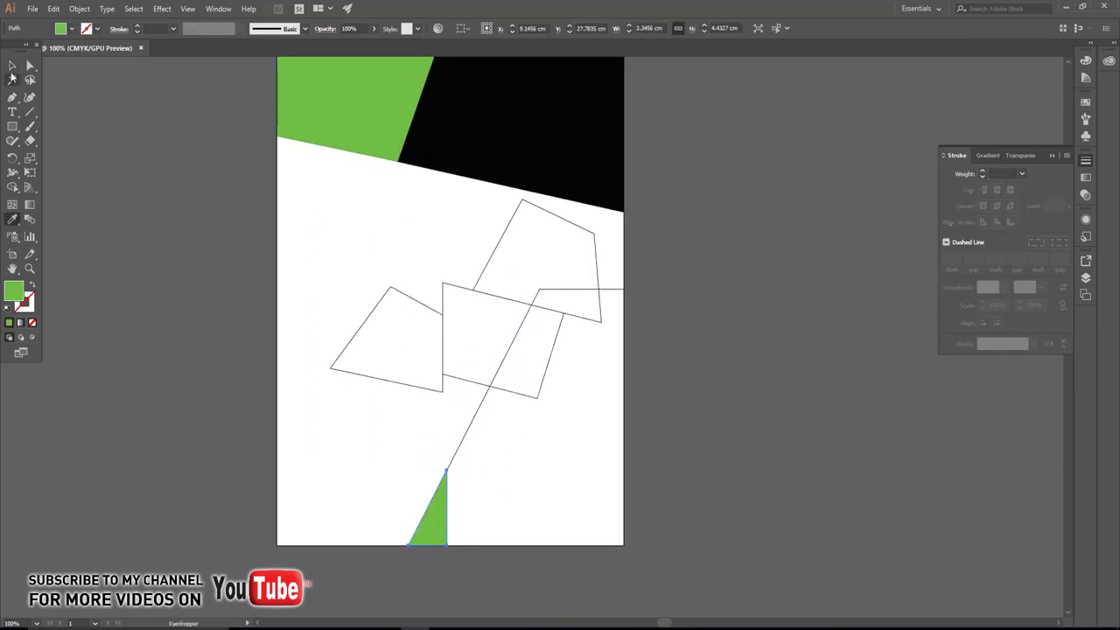
Fill the large lower-right diagonal shape green by sampling the small triangle.
{"action": "key", "text": "v"}
{"action": "left_click", "coordinate": [134, 242]}
{"action": "left_click", "coordinate": [469, 427]}
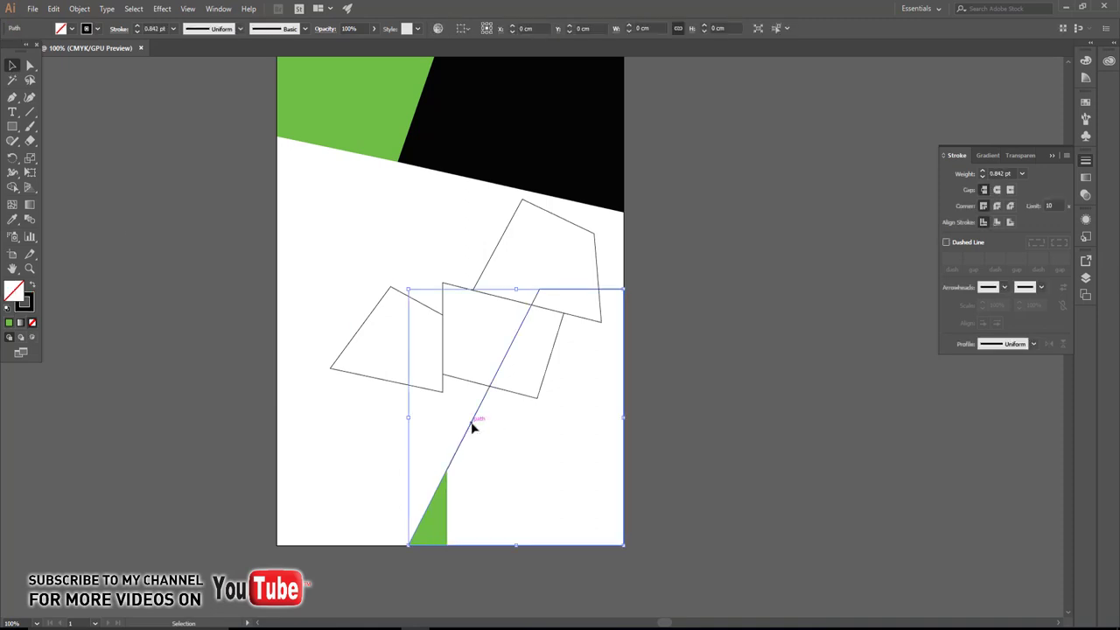
{"action": "left_click", "coordinate": [12, 220]}
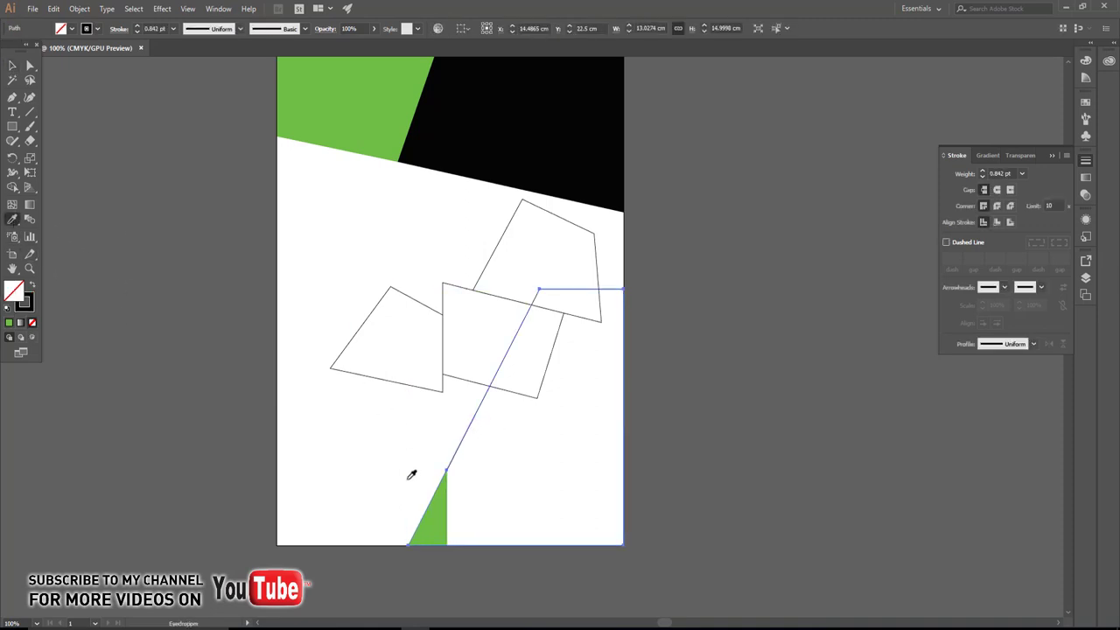
{"action": "left_click", "coordinate": [435, 521]}
Make the small bottom triangle black, then zoom out to see the whole page.
{"action": "left_click", "coordinate": [13, 65]}
{"action": "left_click", "coordinate": [438, 519]}
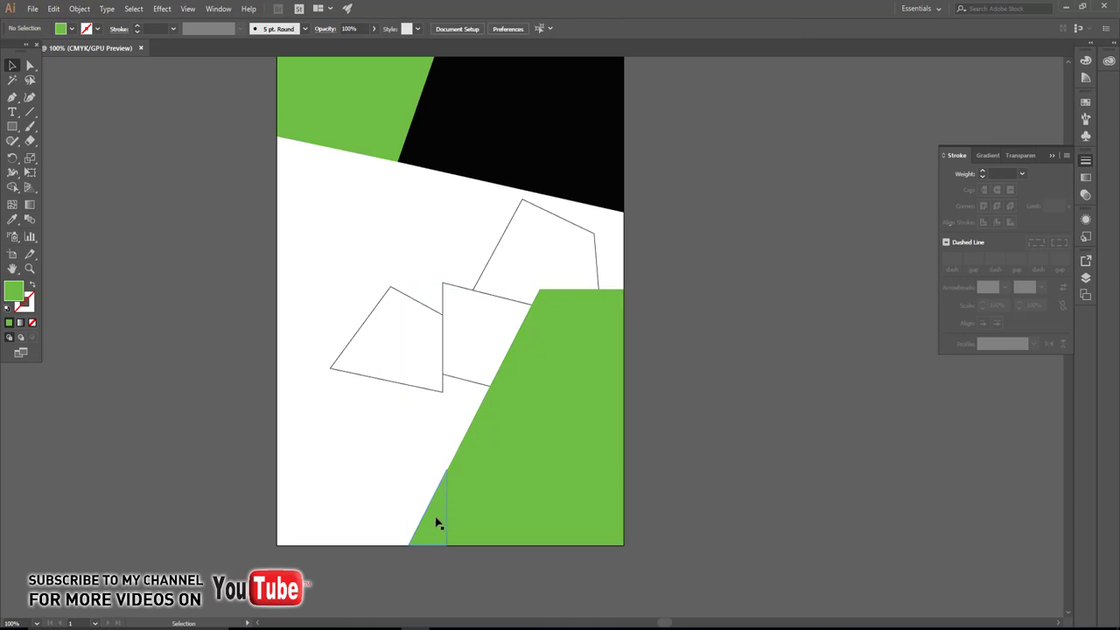
{"action": "left_click", "coordinate": [12, 220]}
{"action": "left_click", "coordinate": [486, 110]}
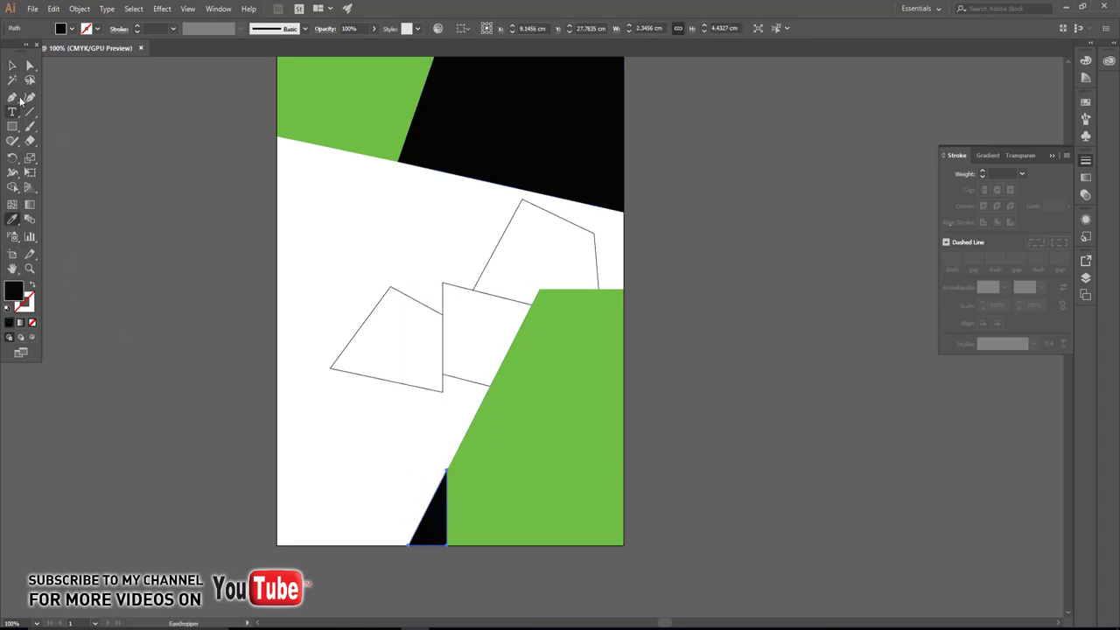
{"action": "left_click", "coordinate": [12, 65]}
{"action": "left_click_drag", "start_coordinate": [338, 228], "coordinate": [522, 328]}
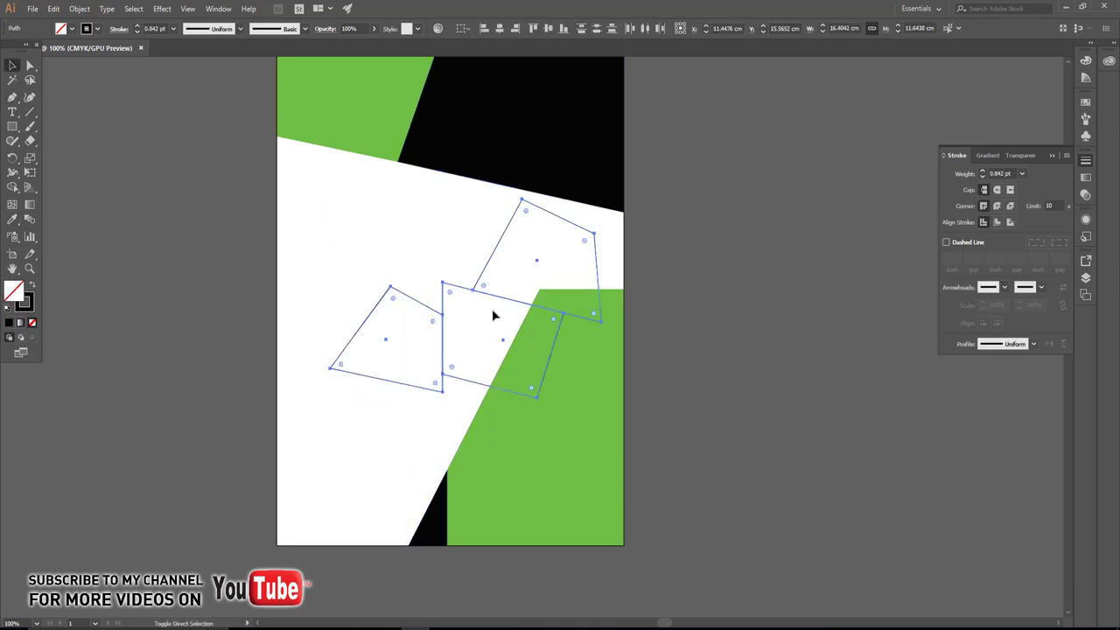
{"action": "key", "text": "ctrl+minus"}
{"action": "left_click", "coordinate": [627, 324]}
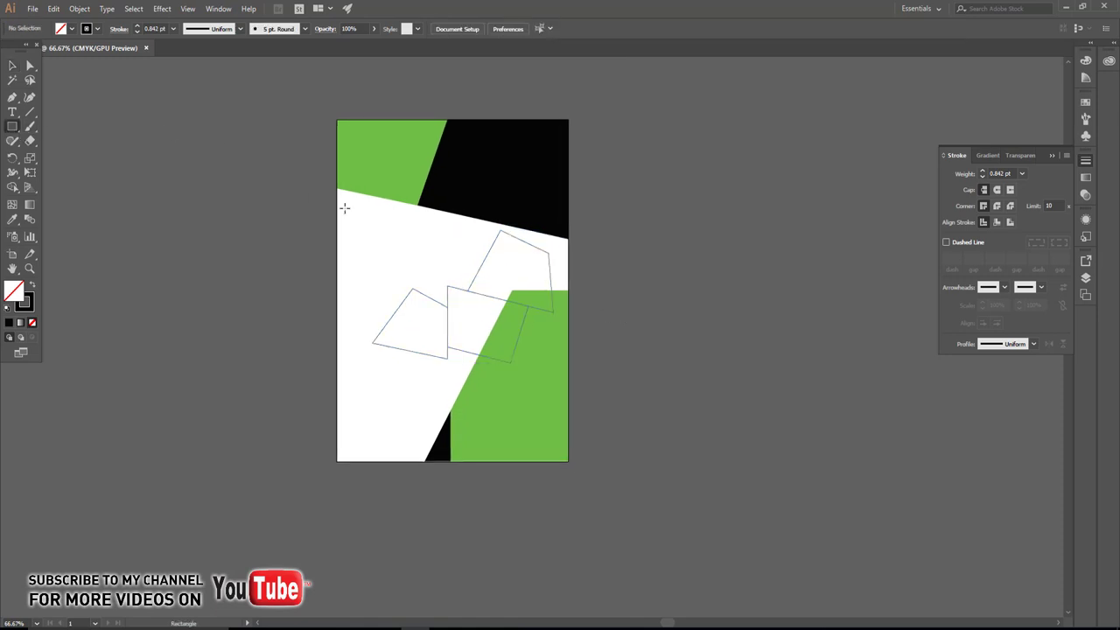
Draw a page-wide band mid-page, slant its corners, and begin placing an image from disk.
{"action": "left_click_drag", "start_coordinate": [338, 189], "coordinate": [511, 410]}
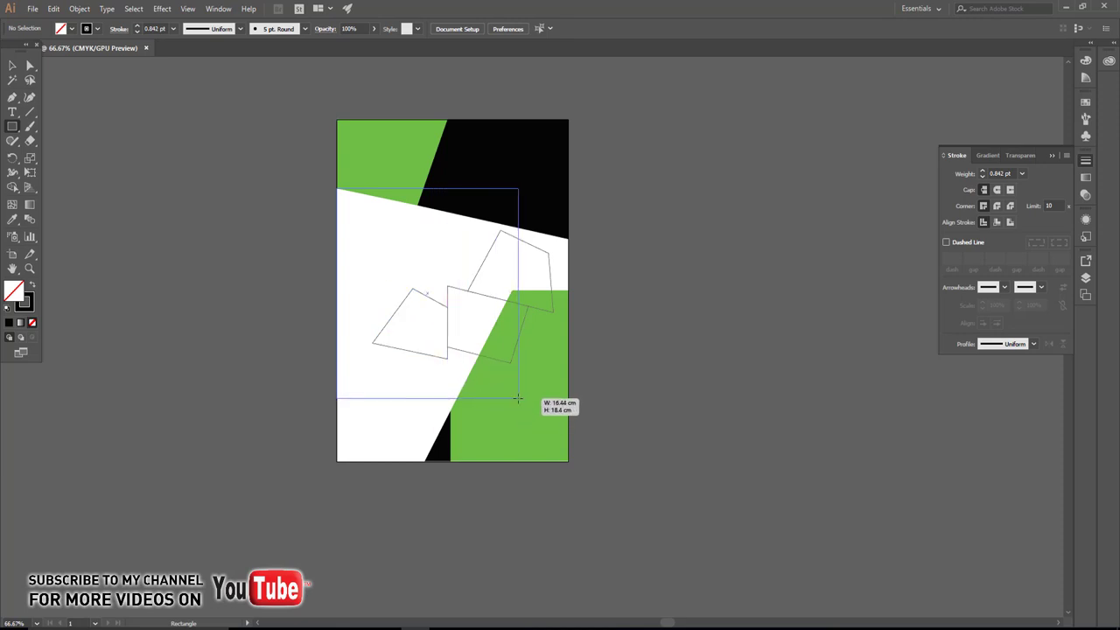
{"action": "mouse_move", "coordinate": [517, 398]}
{"action": "left_mouse_down"}
{"action": "mouse_move", "coordinate": [570, 402]}
{"action": "mouse_move", "coordinate": [568, 378]}
{"action": "left_mouse_up"}
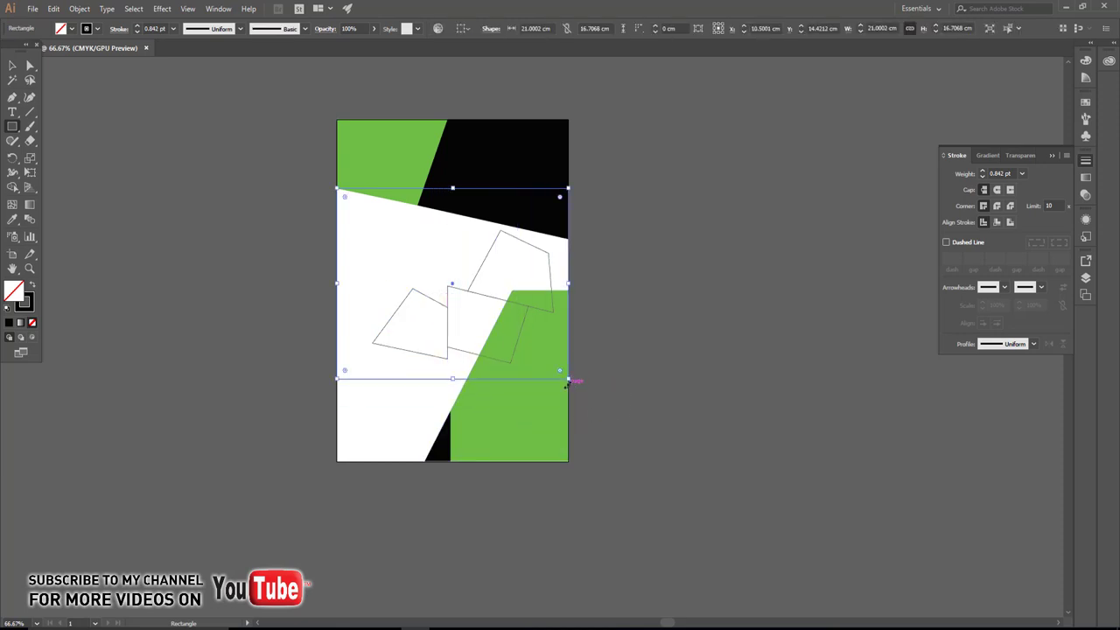
{"action": "left_click", "coordinate": [29, 67]}
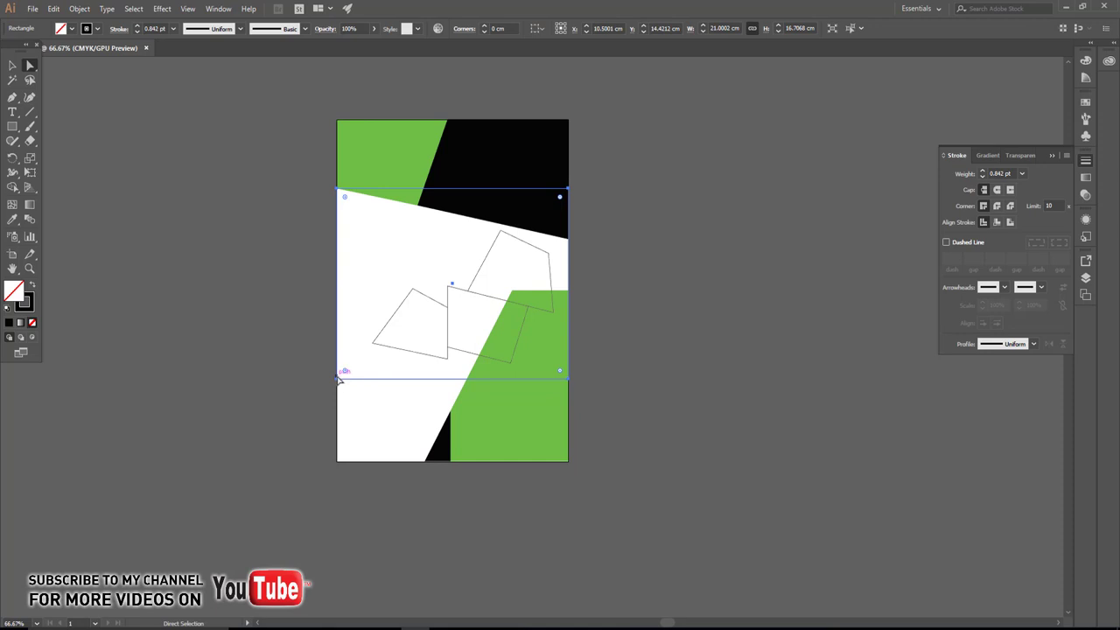
{"action": "left_click", "coordinate": [339, 378]}
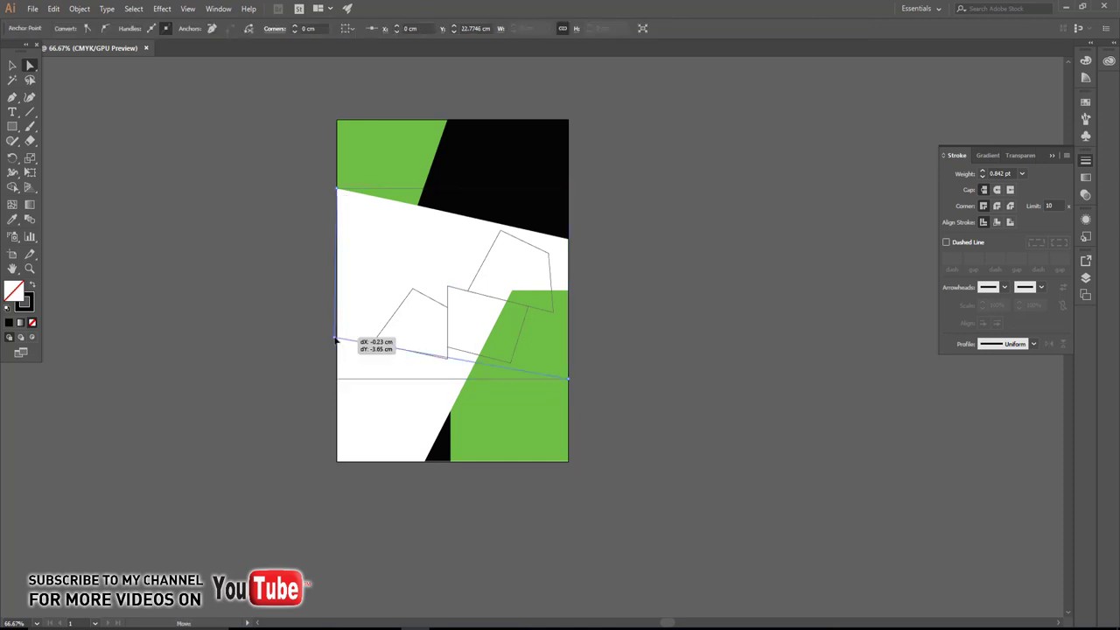
{"action": "left_click_drag", "start_coordinate": [338, 337], "coordinate": [346, 332]}
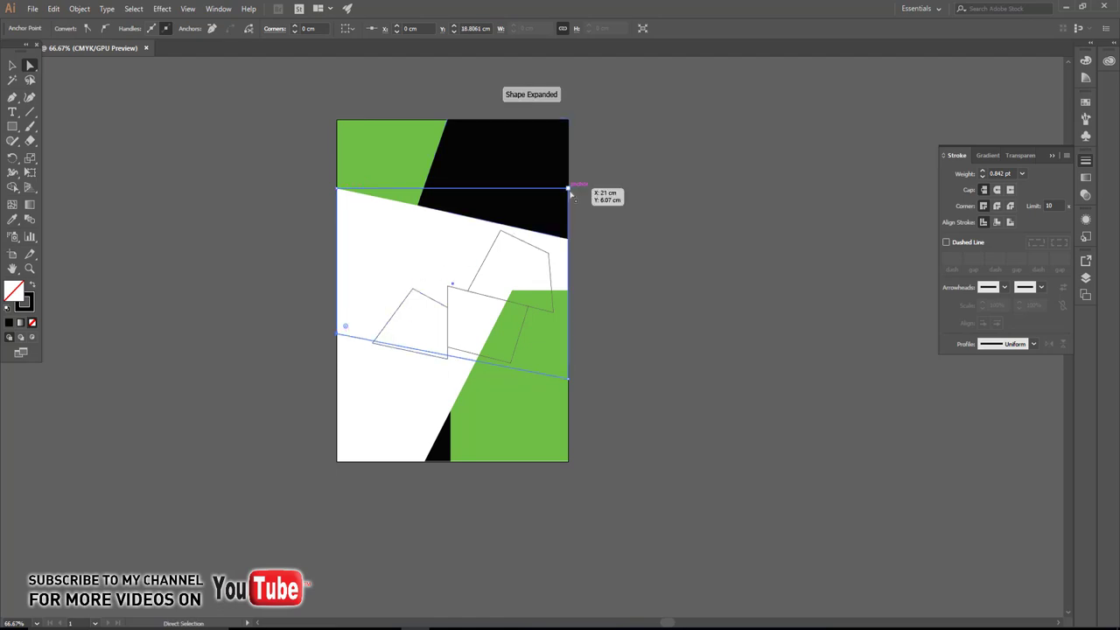
{"action": "left_click_drag", "start_coordinate": [568, 188], "coordinate": [569, 238]}
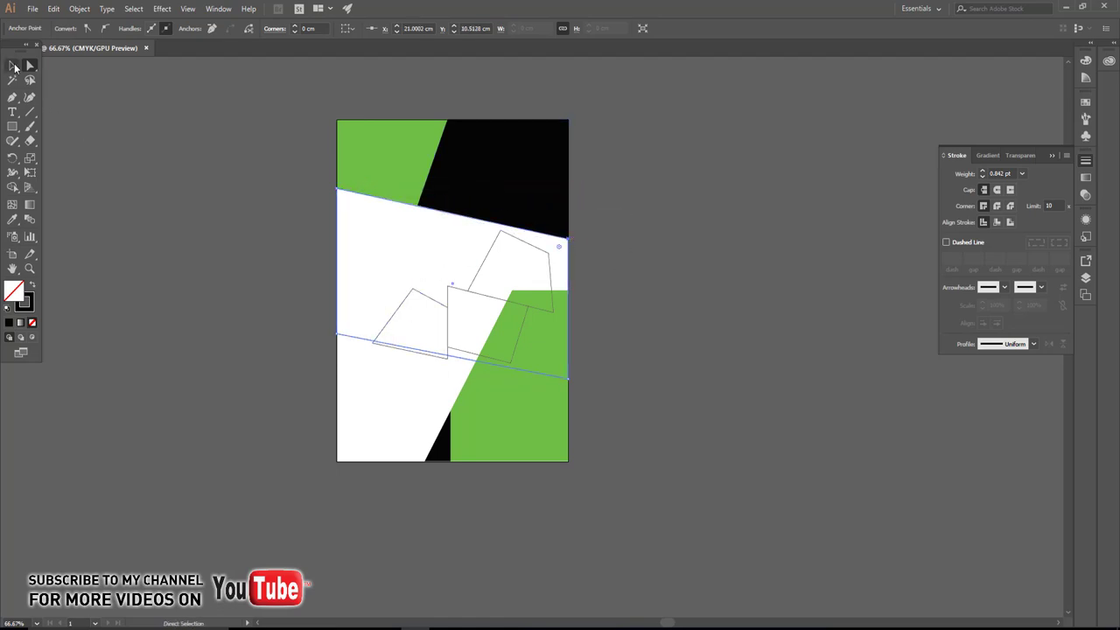
{"action": "left_click", "coordinate": [13, 66]}
{"action": "left_click", "coordinate": [32, 9]}
Place the active-athletes-beautiful-1124861 photo on the artboard at a smaller size.
{"action": "left_click", "coordinate": [50, 202]}
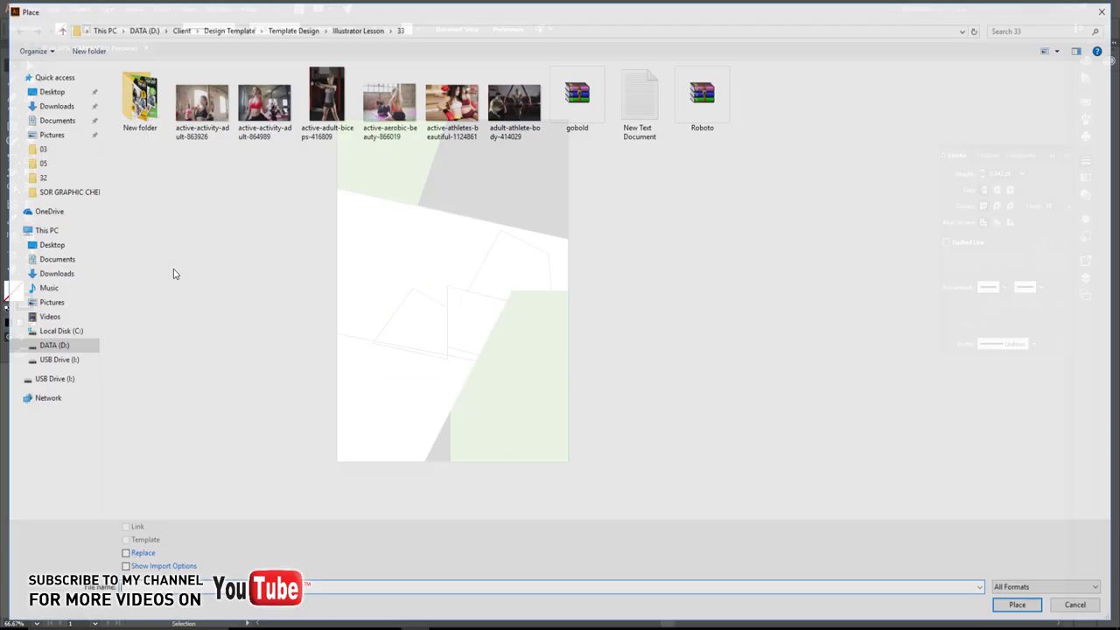
{"action": "left_click", "coordinate": [450, 104]}
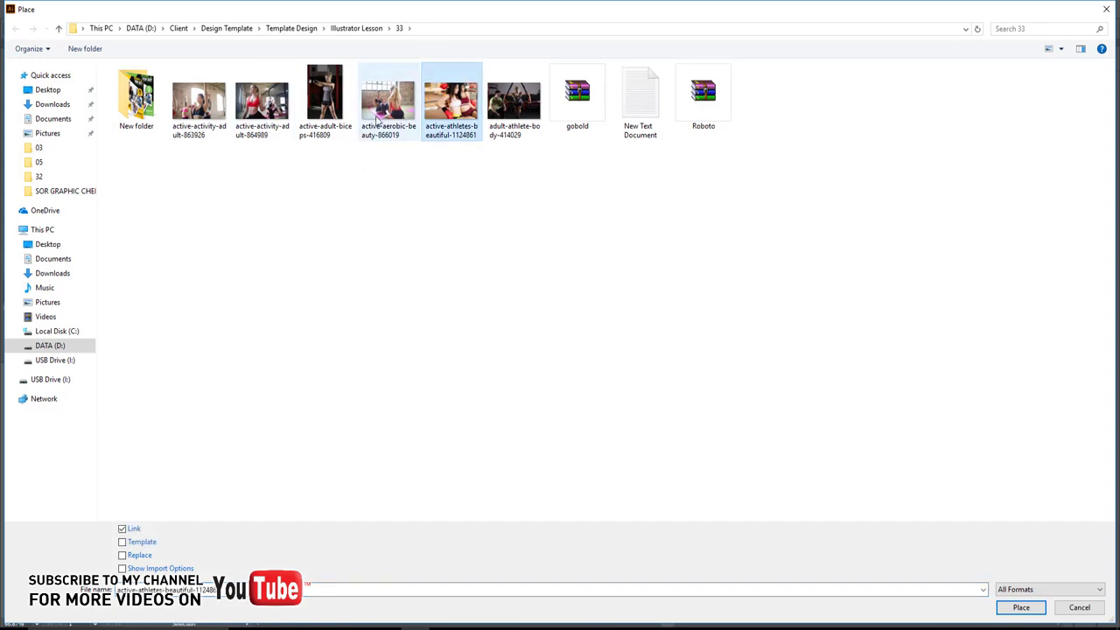
{"action": "key", "text": "Return"}
{"action": "left_click", "coordinate": [387, 232]}
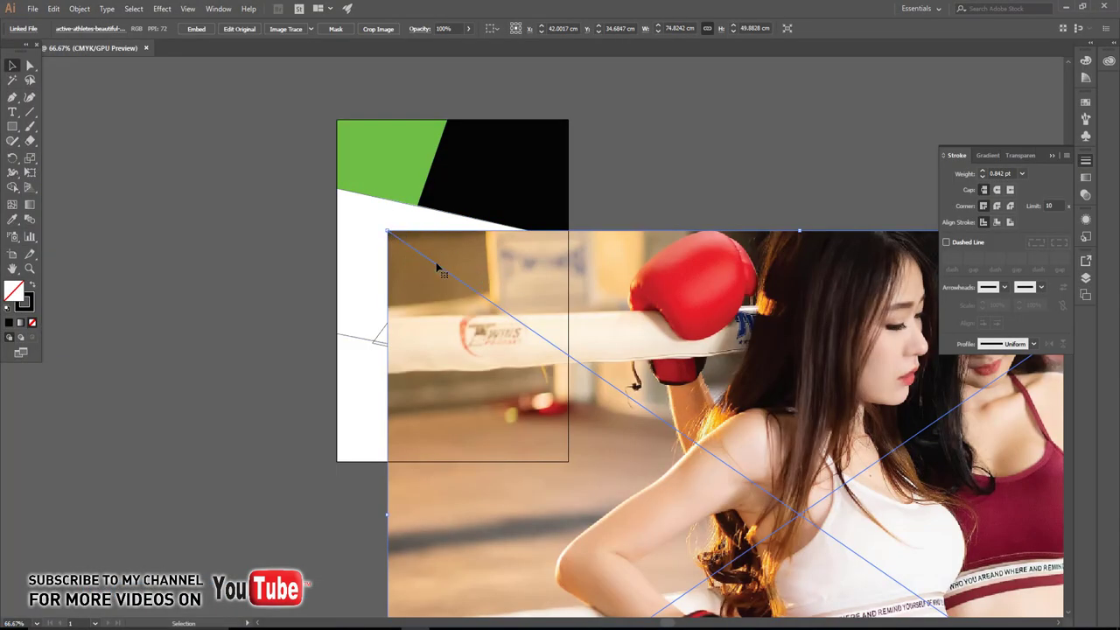
{"action": "key", "text": "ctrl+z"}
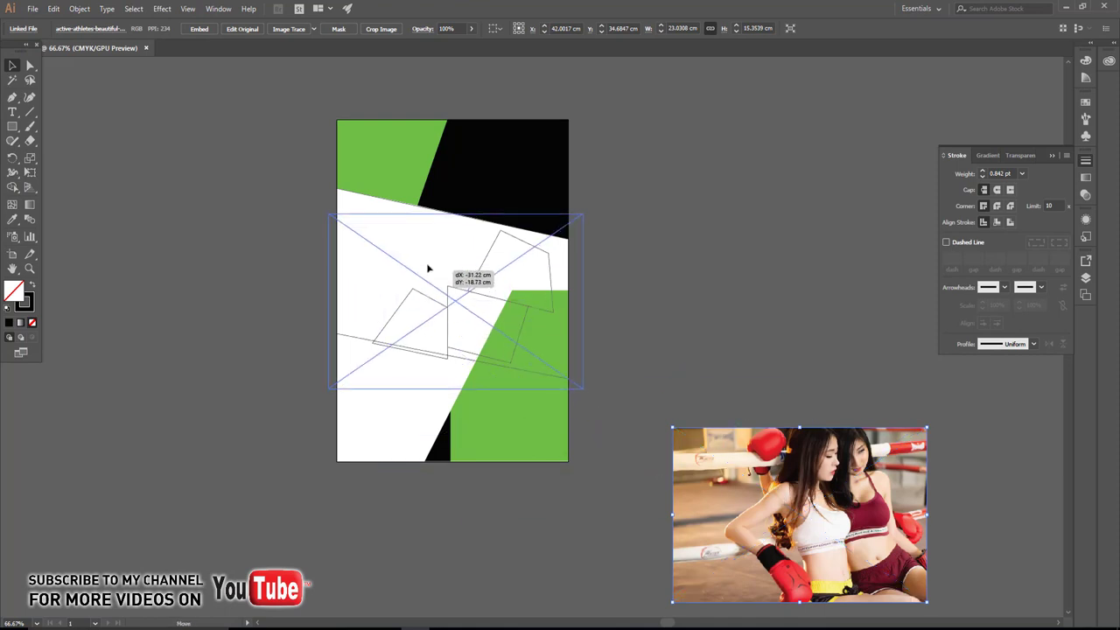
{"action": "left_click_drag", "start_coordinate": [325, 188], "coordinate": [579, 361]}
Send the photo to the back and clip it inside the slanted band.
{"action": "key", "text": "ctrl+shift+bracketleft"}
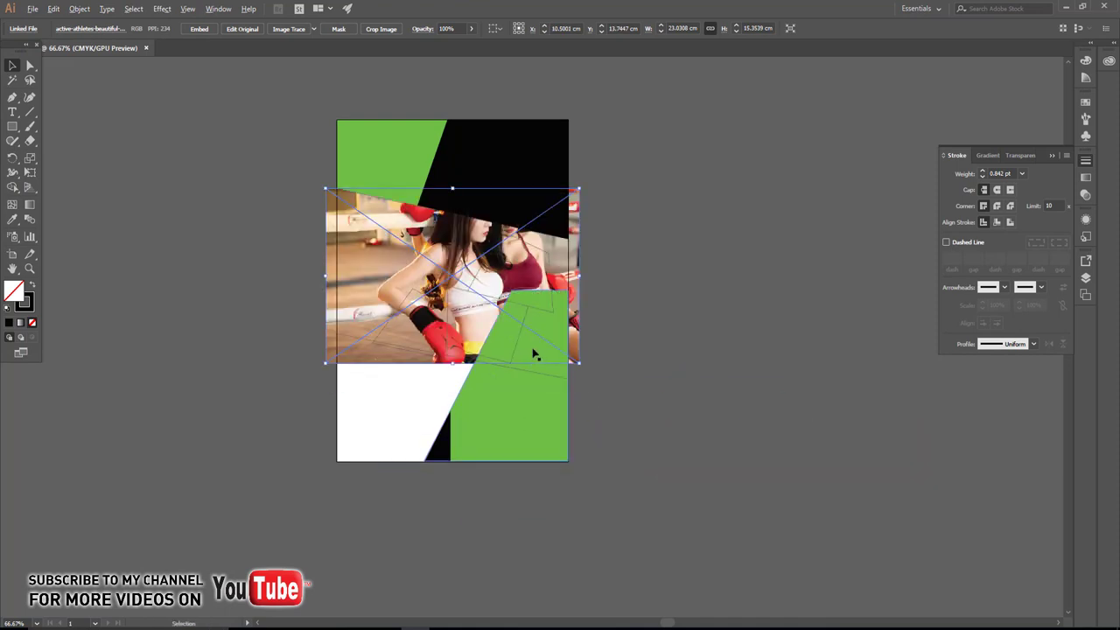
{"action": "key", "text": "ctrl+1"}
{"action": "right_click", "coordinate": [267, 238]}
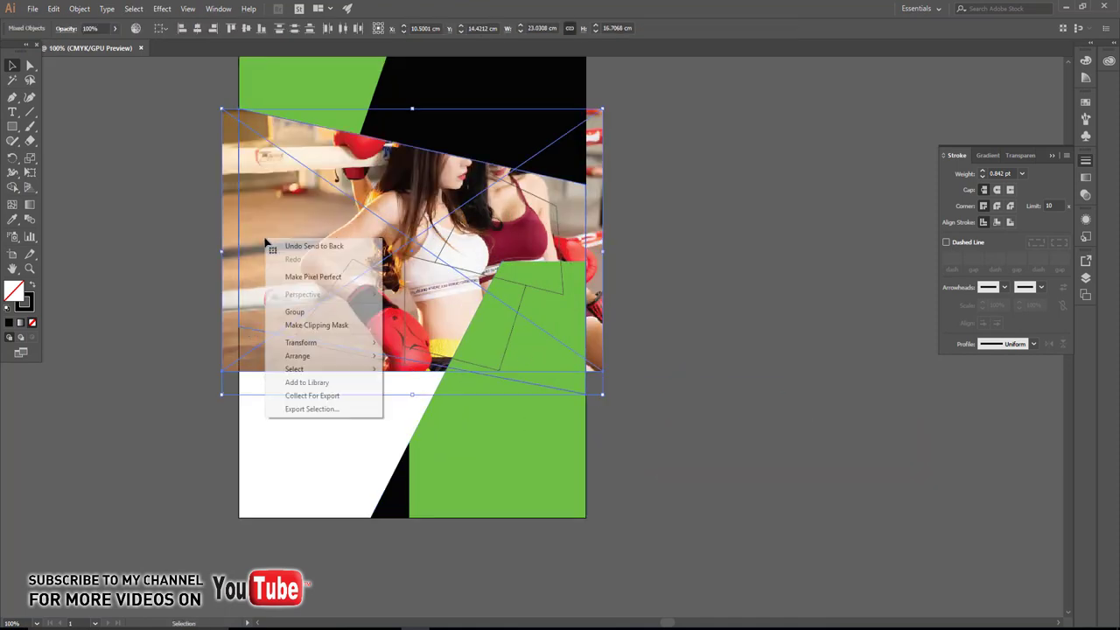
{"action": "left_click", "coordinate": [306, 325]}
{"action": "left_click", "coordinate": [339, 246]}
{"action": "left_click", "coordinate": [339, 246], "text": "ctrl"}
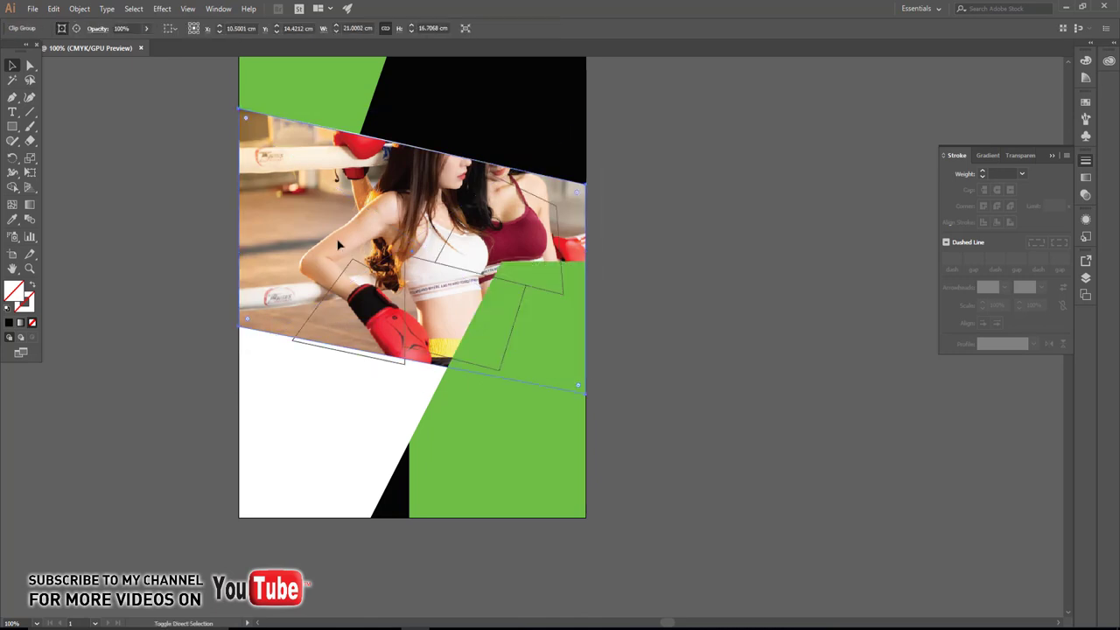
Inside the isolated clip group, reflect the photo left-to-right and adjust its bottom edge.
{"action": "right_click", "coordinate": [326, 184]}
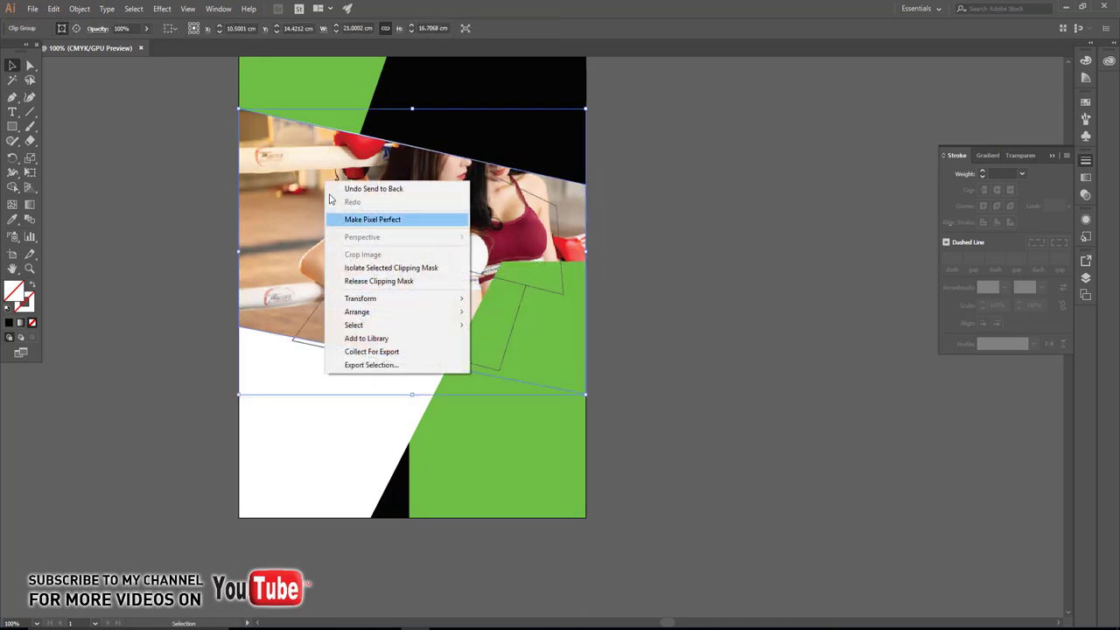
{"action": "left_click", "coordinate": [367, 269]}
{"action": "right_click", "coordinate": [303, 238]}
{"action": "mouse_move", "coordinate": [338, 334]}
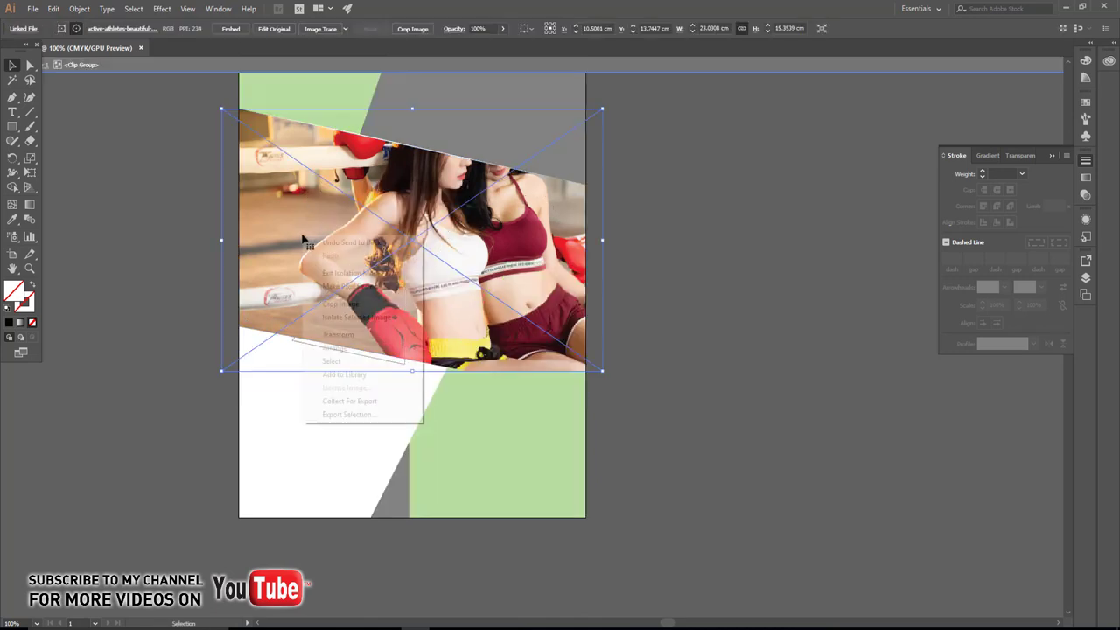
{"action": "left_click", "coordinate": [452, 379]}
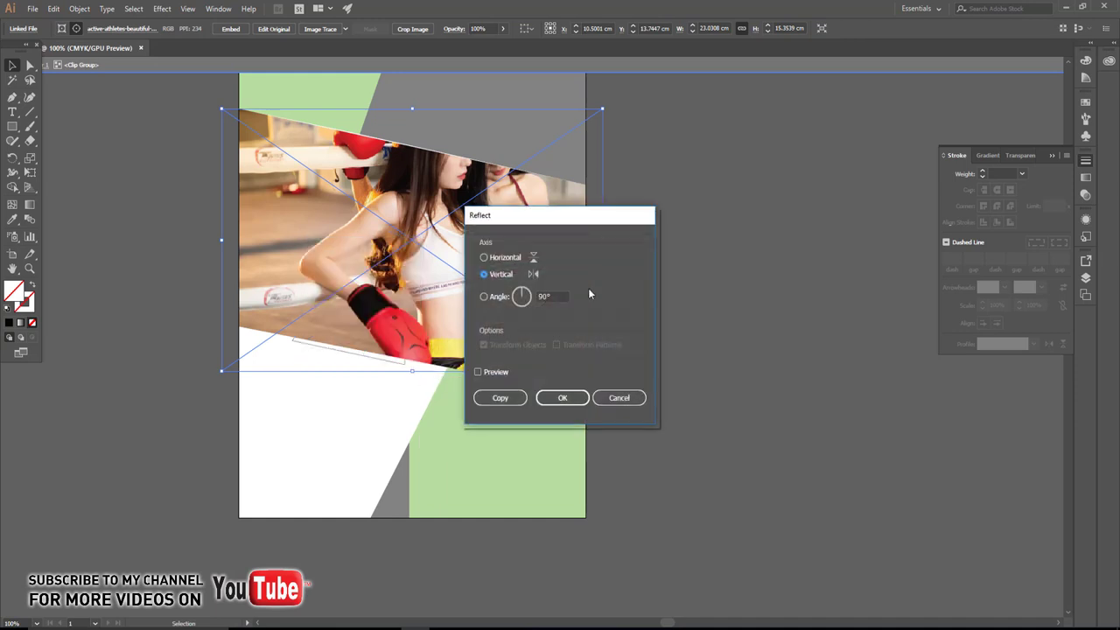
{"action": "left_click", "coordinate": [561, 396]}
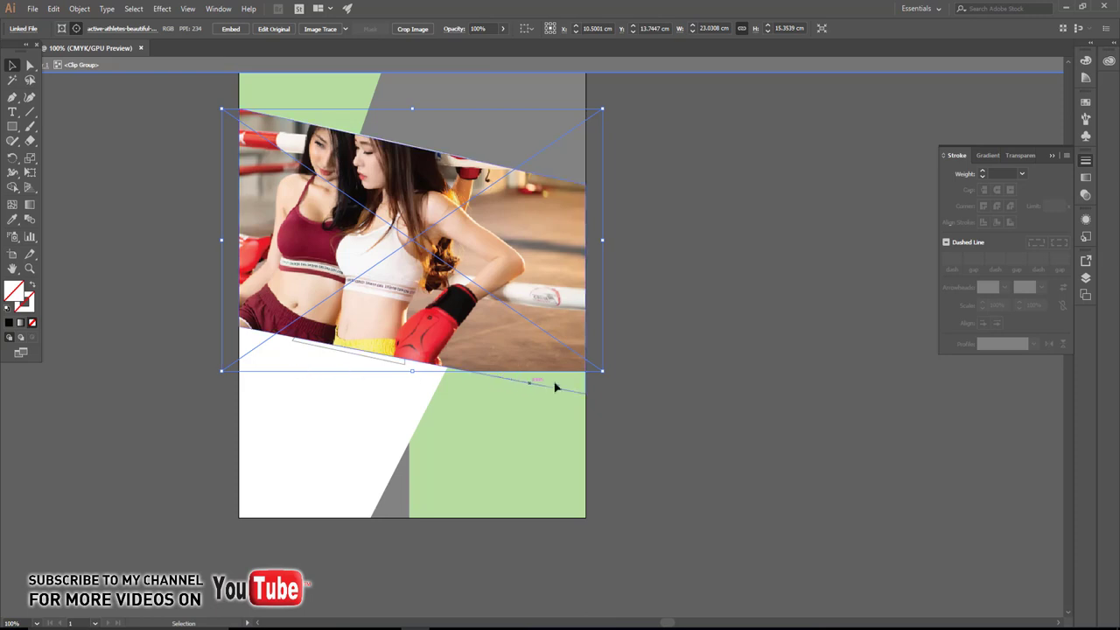
{"action": "left_click_drag", "start_coordinate": [604, 373], "coordinate": [623, 371]}
{"action": "double_click", "coordinate": [671, 383]}
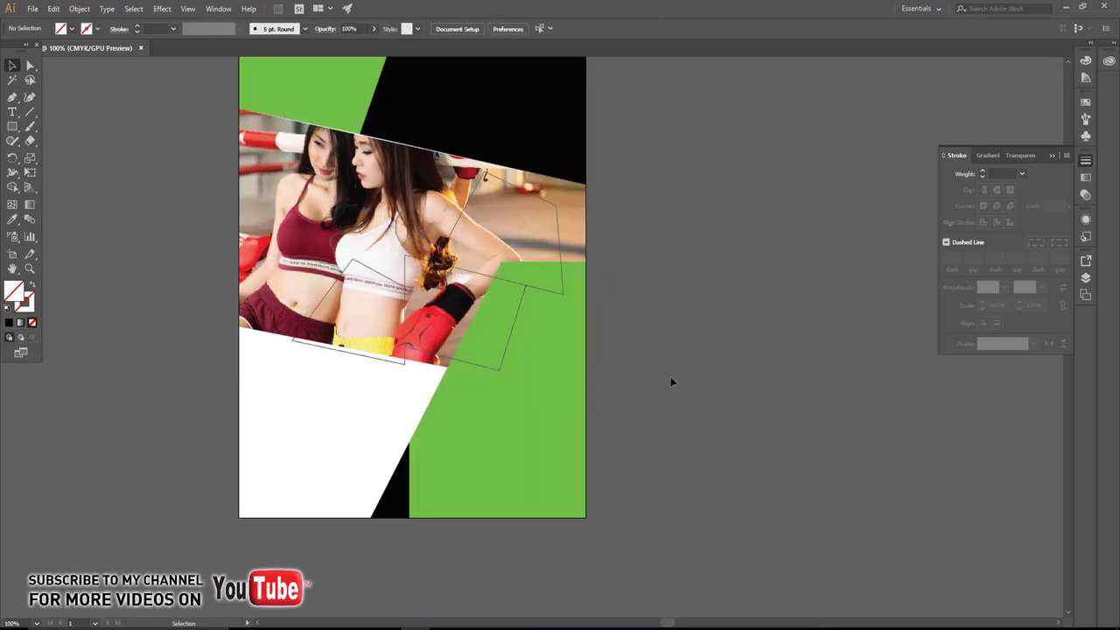
Place the dumbbell workout photo at 10 cm width, aligned to the artboard.
{"action": "left_click", "coordinate": [32, 8]}
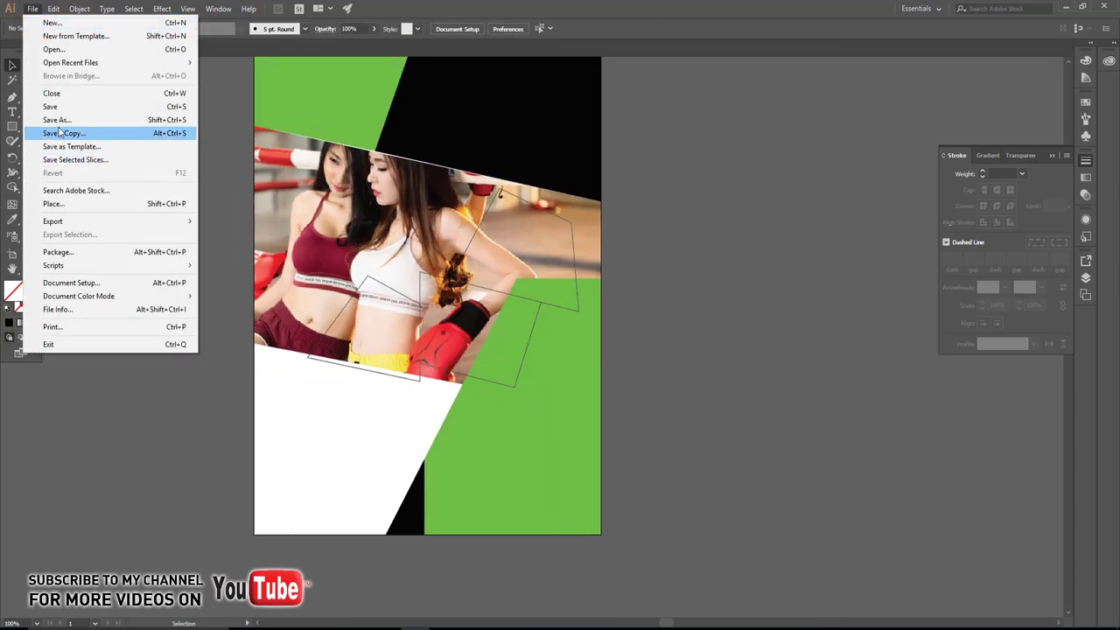
{"action": "left_click", "coordinate": [52, 203]}
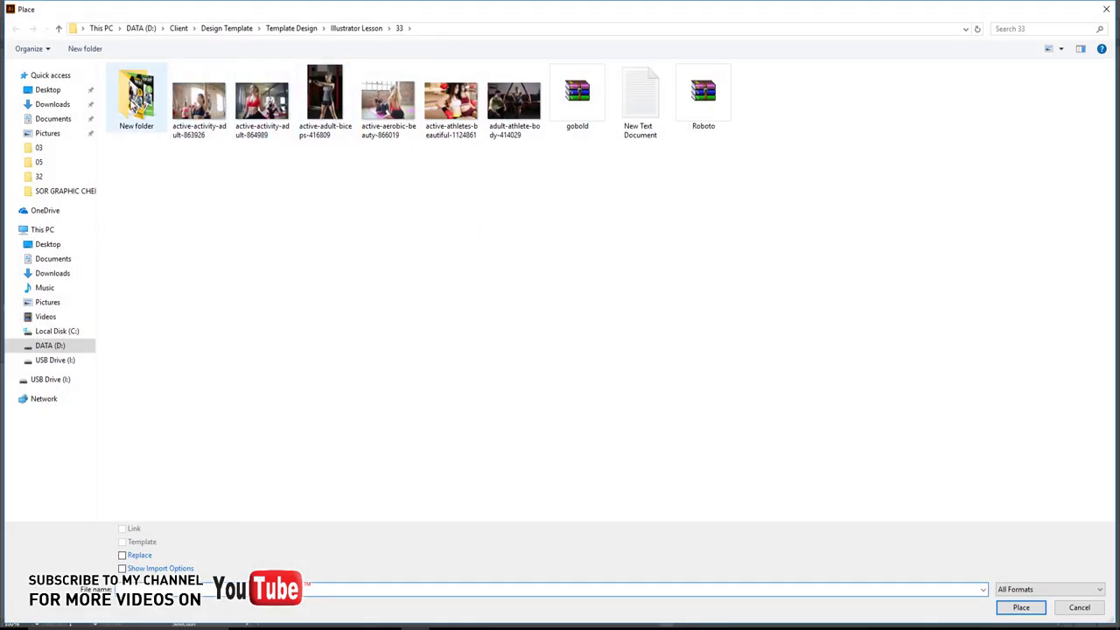
{"action": "left_click", "coordinate": [191, 107]}
{"action": "double_click", "coordinate": [182, 93]}
{"action": "left_click", "coordinate": [445, 187]}
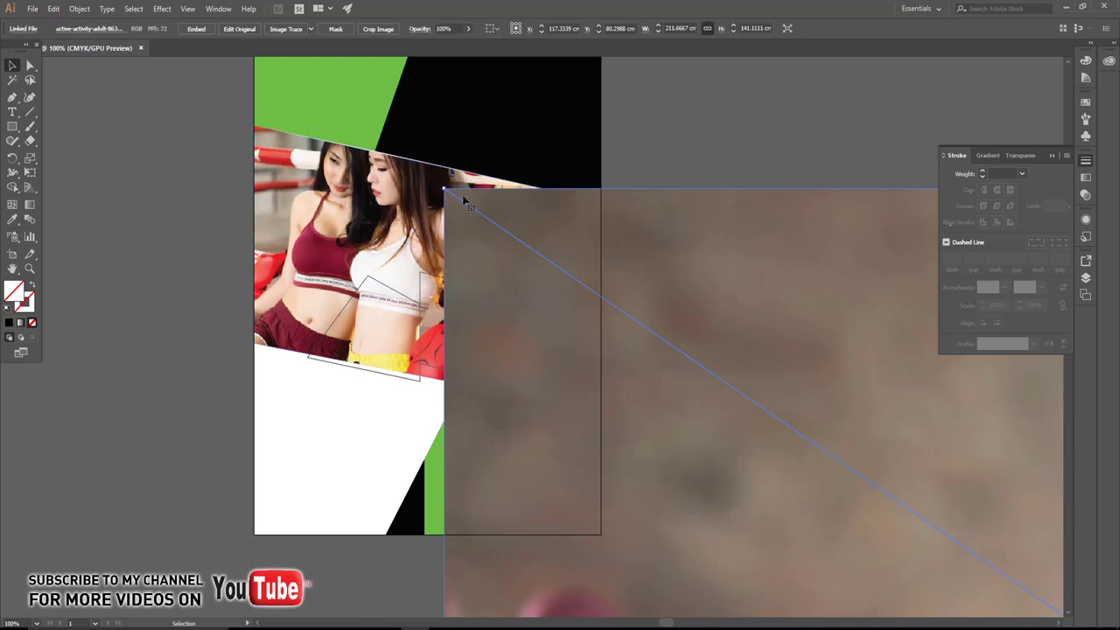
{"action": "left_click_drag", "start_coordinate": [458, 196], "coordinate": [862, 476]}
{"action": "left_click_drag", "start_coordinate": [905, 520], "coordinate": [388, 179]}
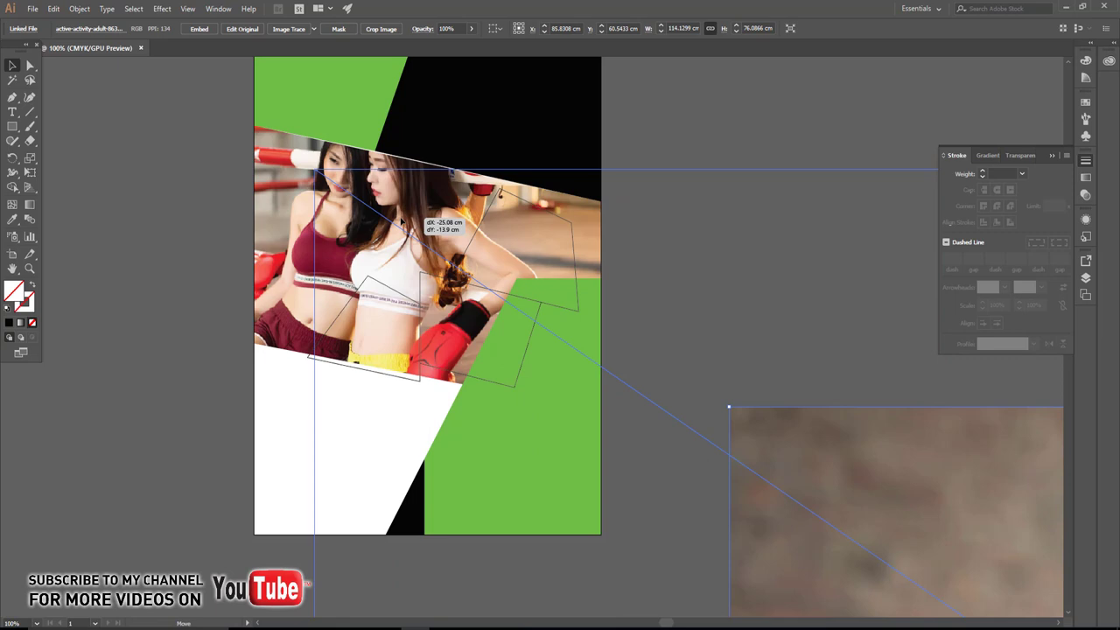
{"action": "left_click_drag", "start_coordinate": [329, 130], "coordinate": [314, 169]}
{"action": "type", "text": "15"}
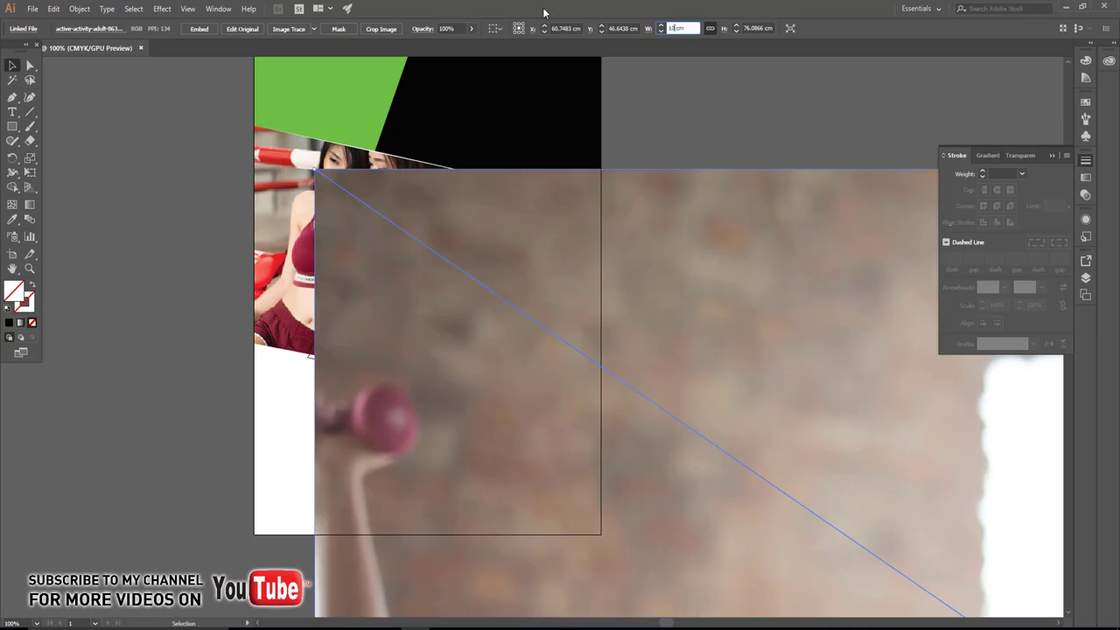
{"action": "key", "text": "Return"}
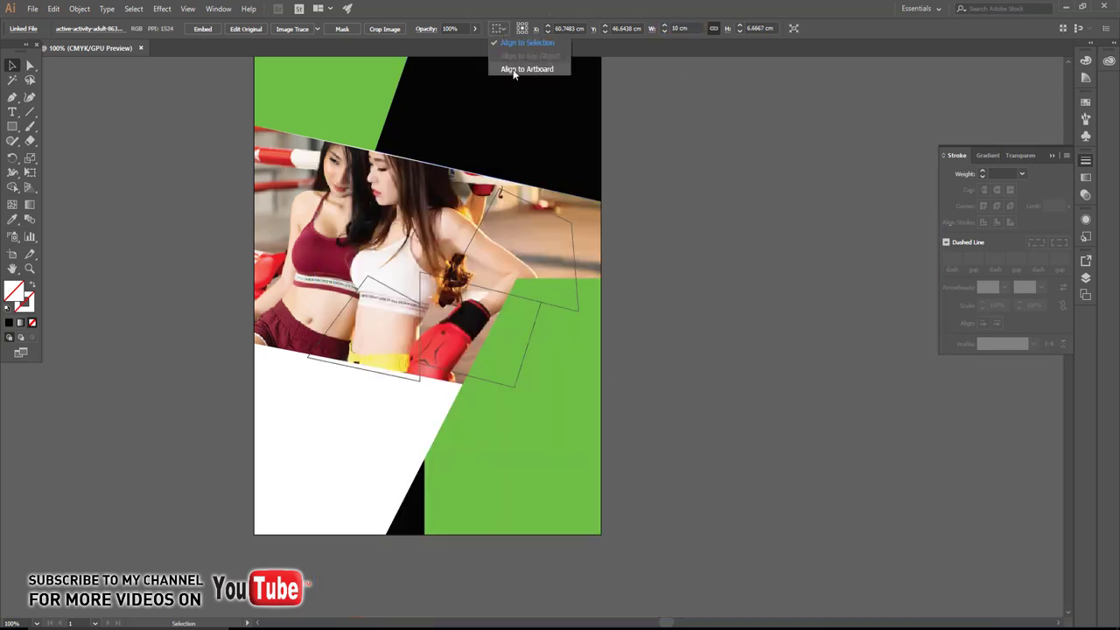
{"action": "left_click", "coordinate": [514, 70]}
Move the dumbbell photo upper right and enlarge it to cover the tilted outline.
{"action": "left_click", "coordinate": [573, 30]}
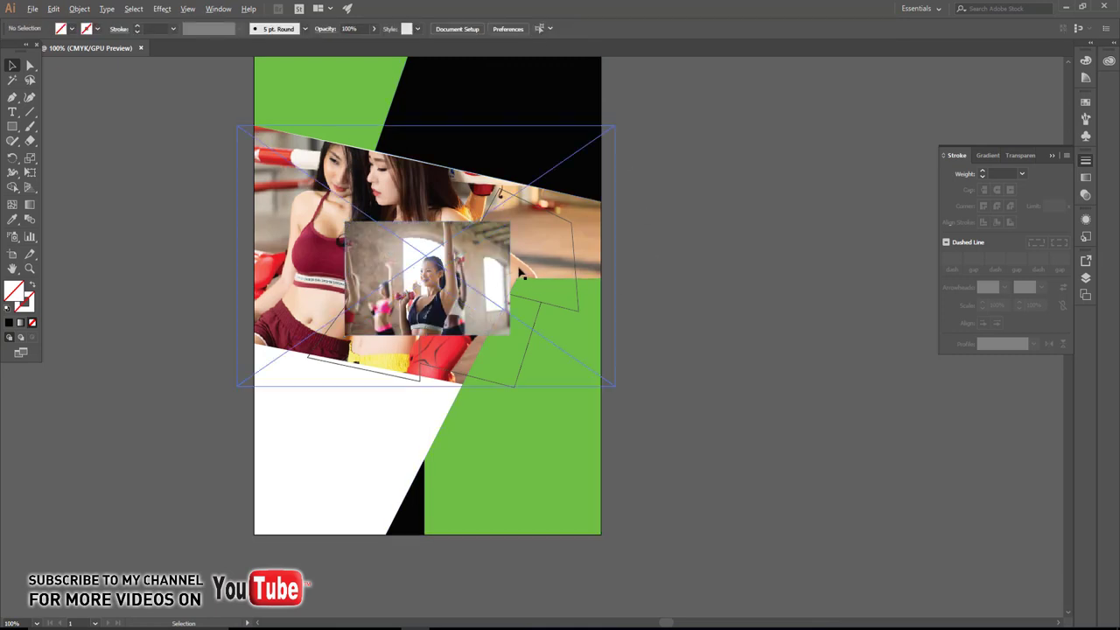
{"action": "key", "text": "ctrl+equal"}
{"action": "left_click_drag", "start_coordinate": [469, 309], "coordinate": [588, 271]}
{"action": "left_click", "coordinate": [490, 155]}
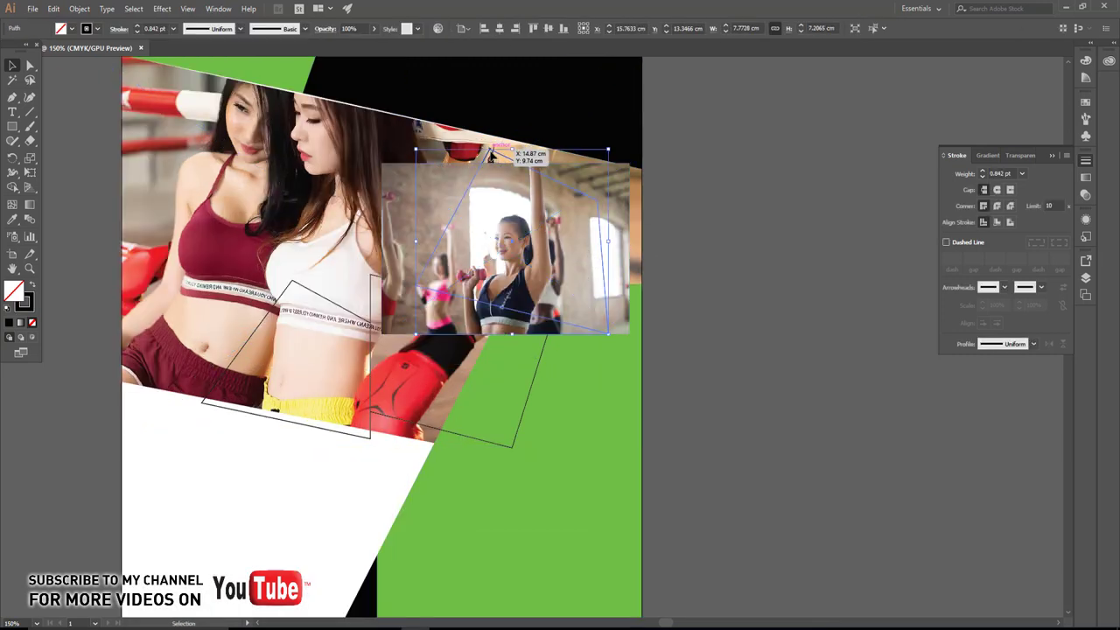
{"action": "left_click", "coordinate": [610, 191]}
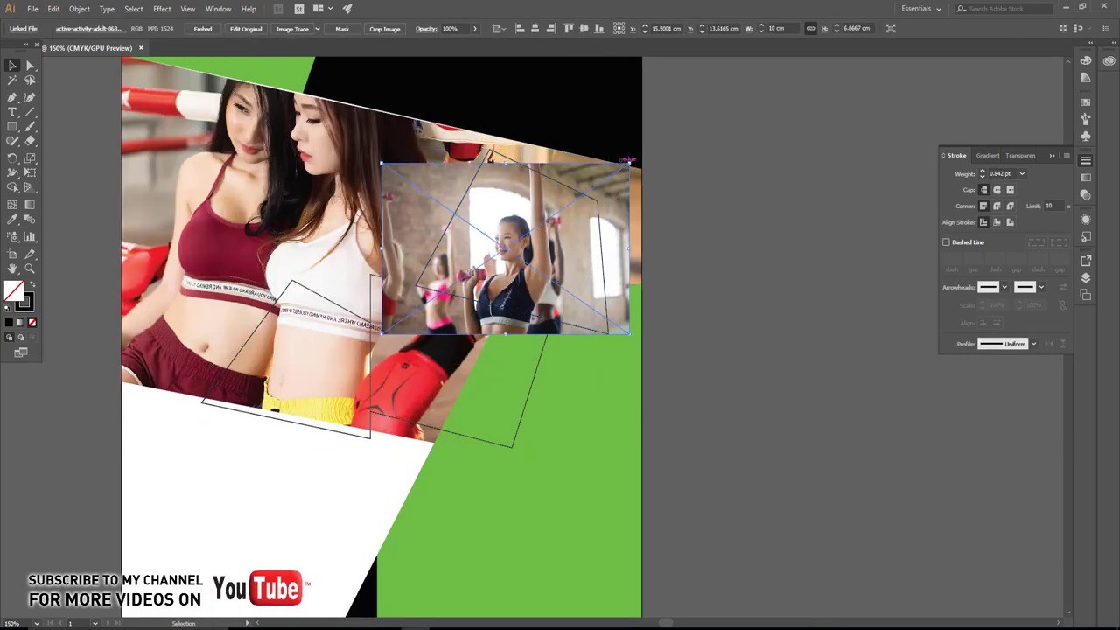
{"action": "left_click_drag", "start_coordinate": [628, 163], "coordinate": [648, 146]}
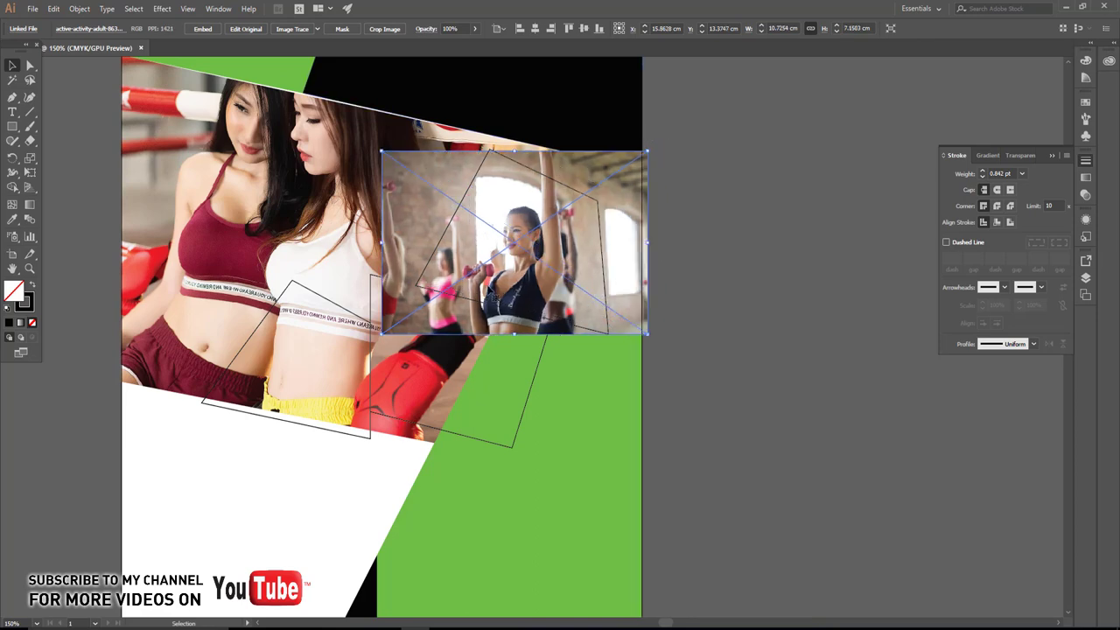
Copy the tilted quadrilateral outline and paste it in front.
{"action": "left_click", "coordinate": [451, 222]}
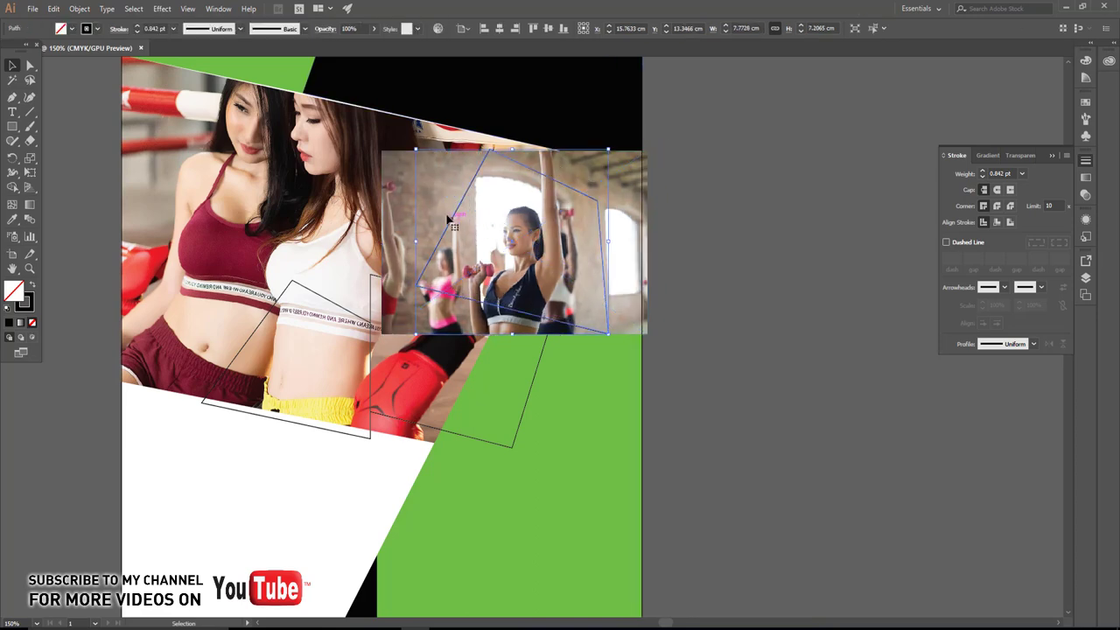
{"action": "left_click", "coordinate": [446, 289], "text": "shift"}
{"action": "left_click", "coordinate": [53, 8]}
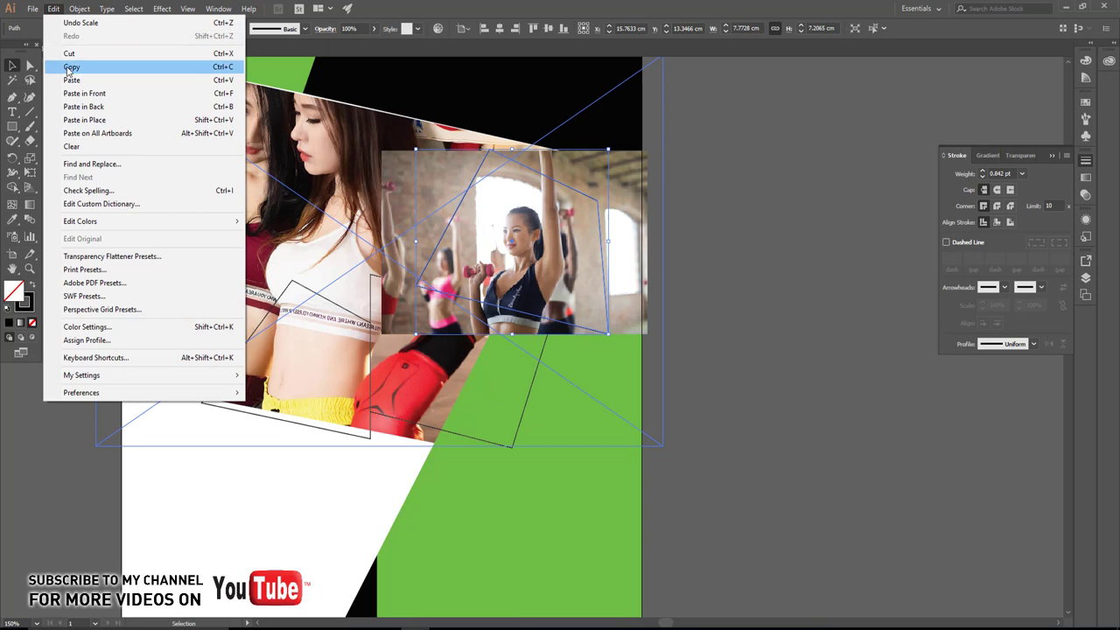
{"action": "left_click", "coordinate": [70, 67]}
{"action": "left_click", "coordinate": [53, 8]}
{"action": "left_click", "coordinate": [77, 93]}
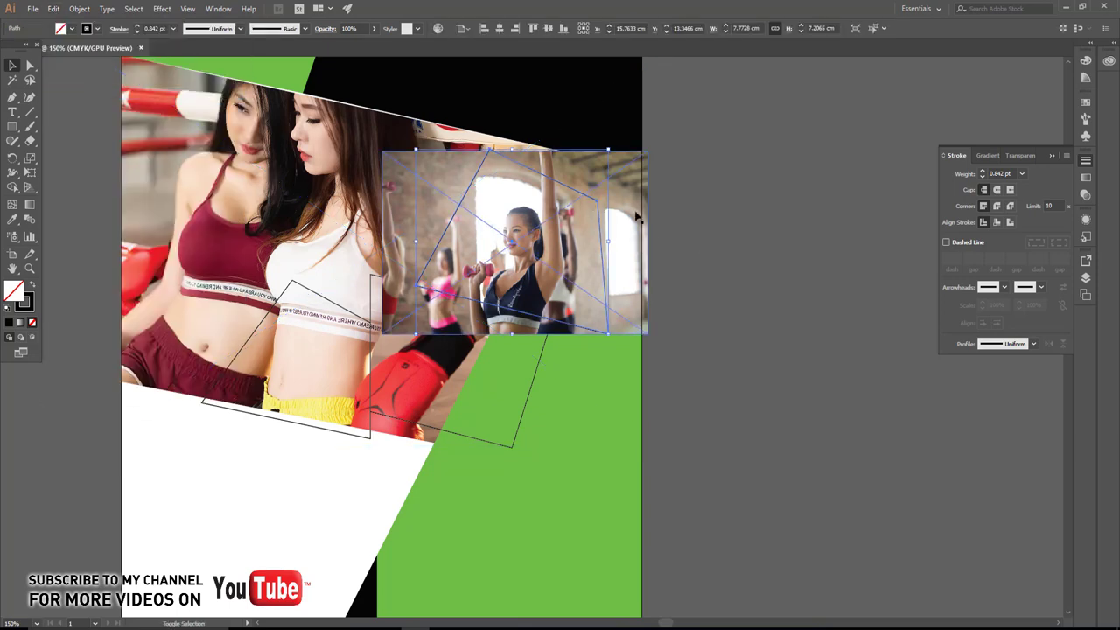
Clip the dumbbell photo to the quadrilateral and send it one step backward.
{"action": "left_click", "coordinate": [578, 263], "text": "shift"}
{"action": "right_click", "coordinate": [569, 203]}
{"action": "left_click", "coordinate": [601, 289]}
{"action": "right_click", "coordinate": [561, 236]}
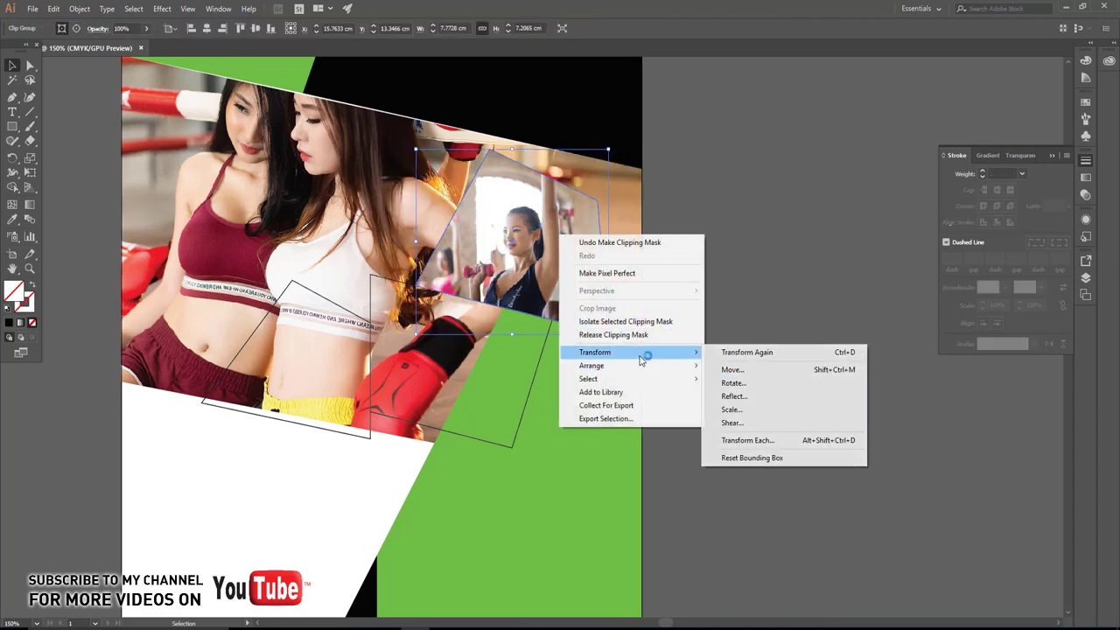
{"action": "mouse_move", "coordinate": [591, 365]}
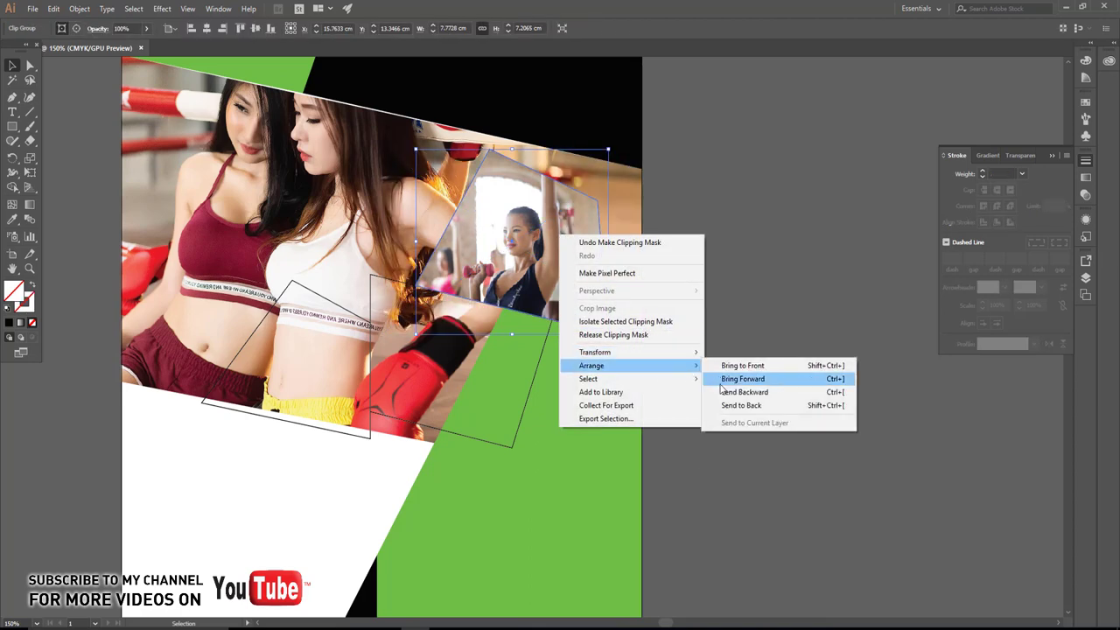
{"action": "left_click", "coordinate": [725, 392]}
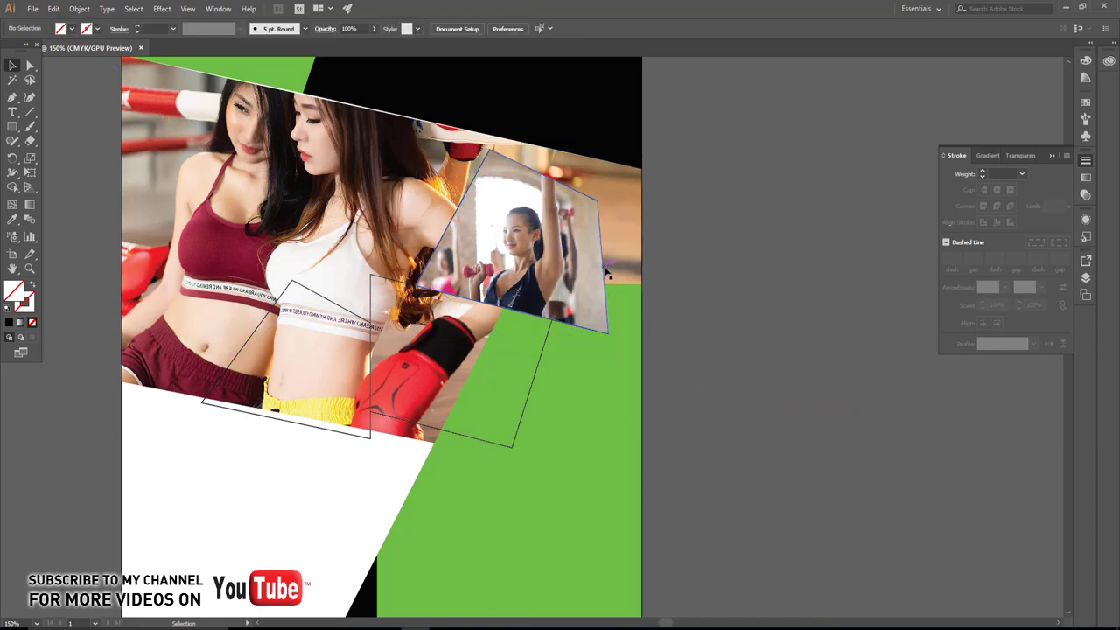
Give the framed photo a white 12 pt stroke aligned to the outside.
{"action": "left_click", "coordinate": [606, 274]}
{"action": "left_click", "coordinate": [96, 29]}
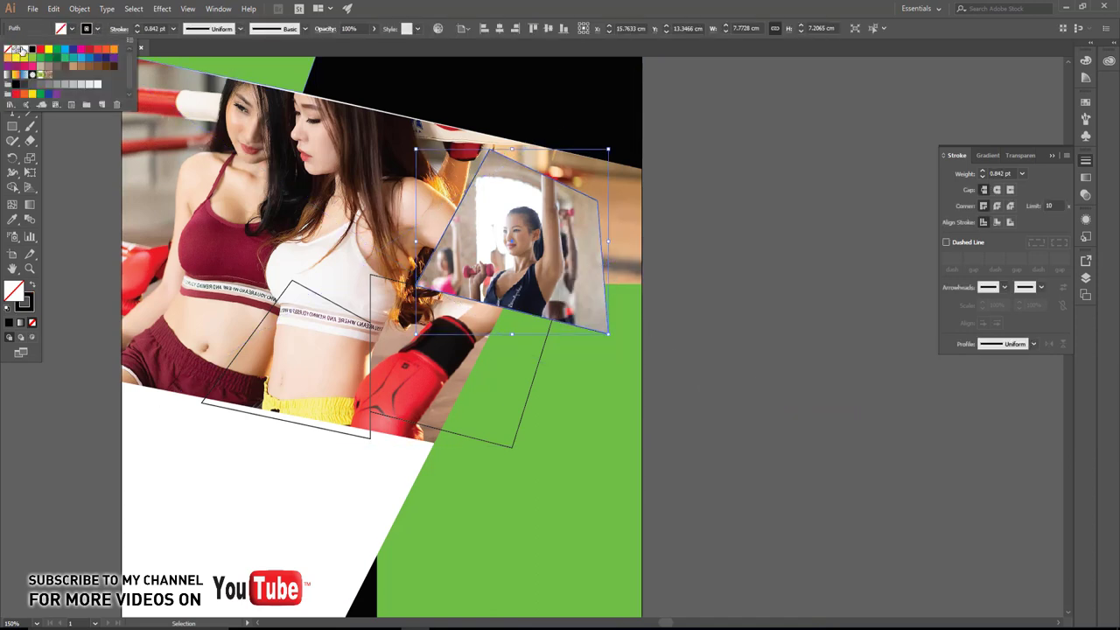
{"action": "left_click", "coordinate": [138, 29]}
{"action": "left_click", "coordinate": [137, 29]}
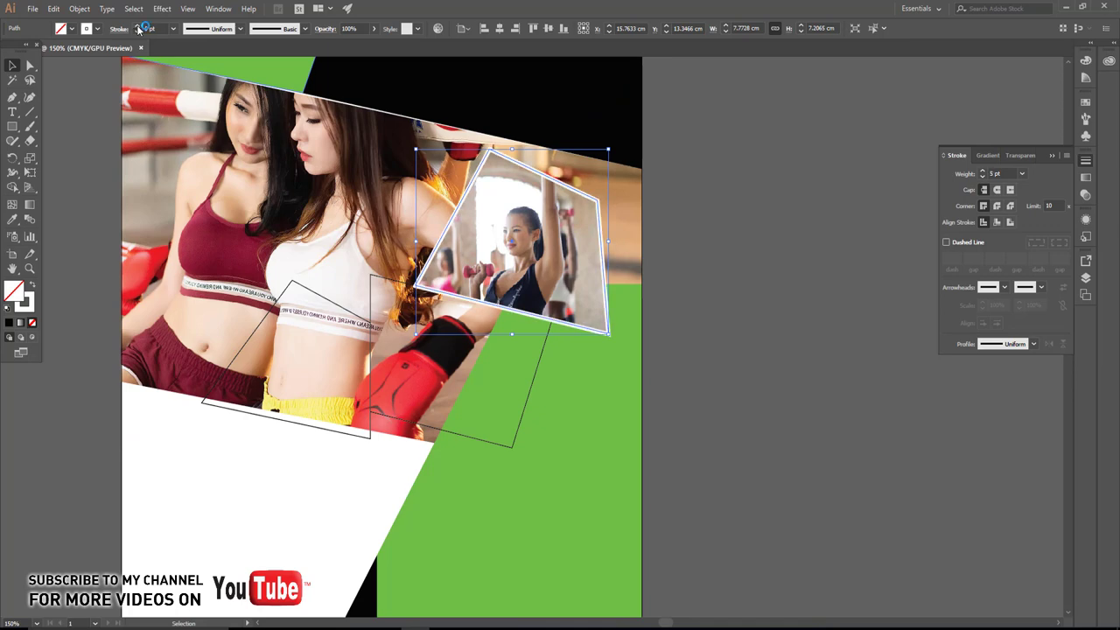
{"action": "left_click", "coordinate": [138, 28]}
{"action": "left_click", "coordinate": [137, 29]}
{"action": "left_click", "coordinate": [138, 29]}
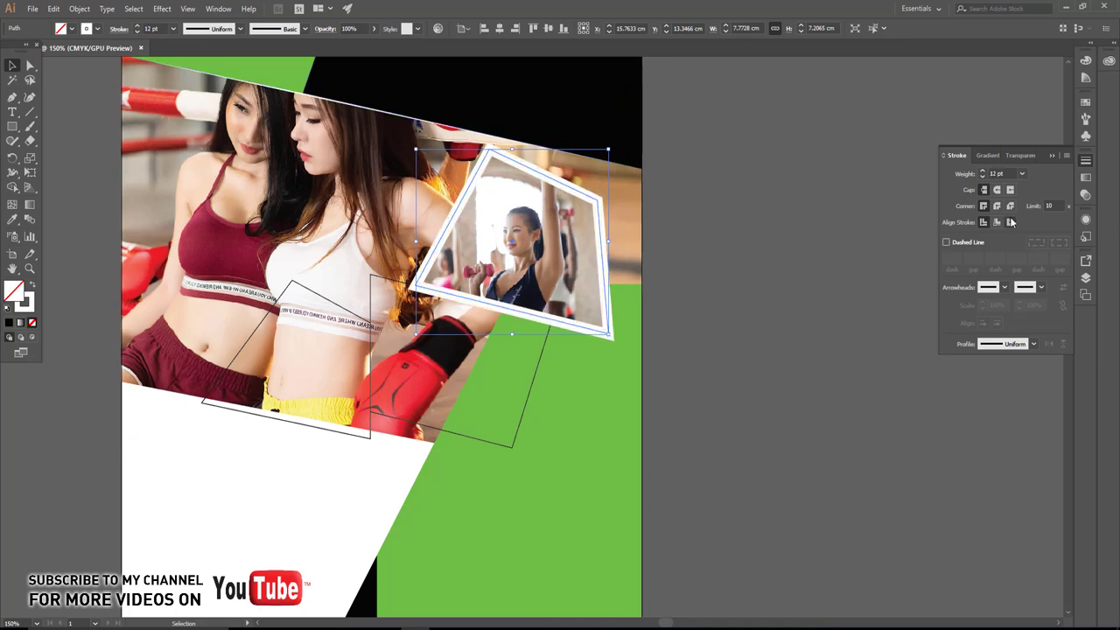
{"action": "left_click", "coordinate": [1011, 222]}
{"action": "left_click", "coordinate": [786, 221]}
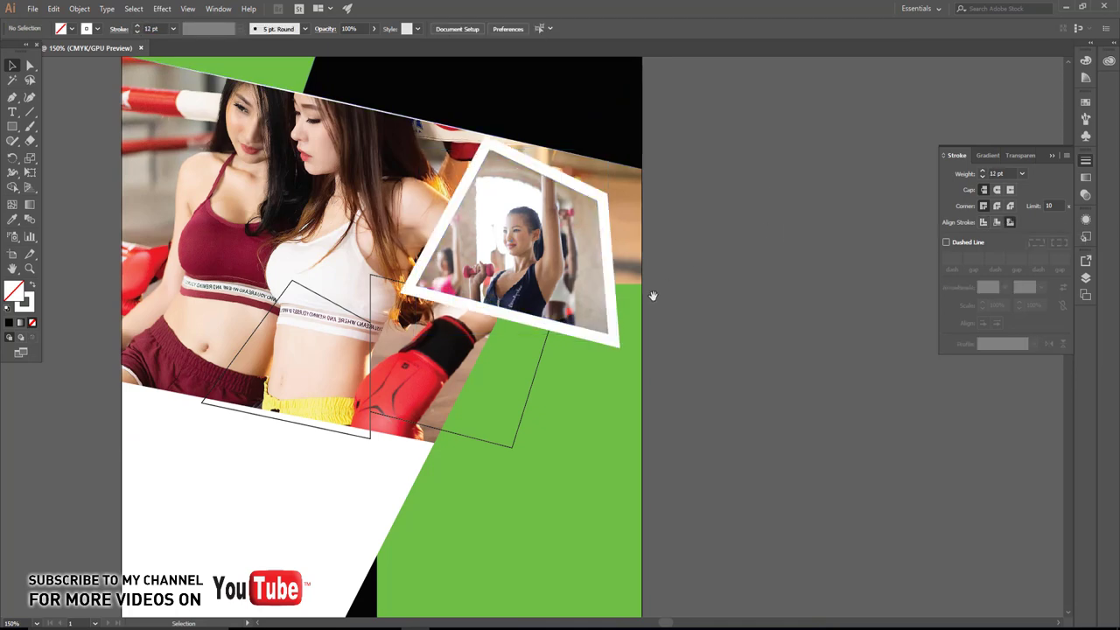
{"action": "scroll", "coordinate": [600, 371], "scroll_direction": "left", "scroll_amount": 2}
{"action": "left_click", "coordinate": [582, 359]}
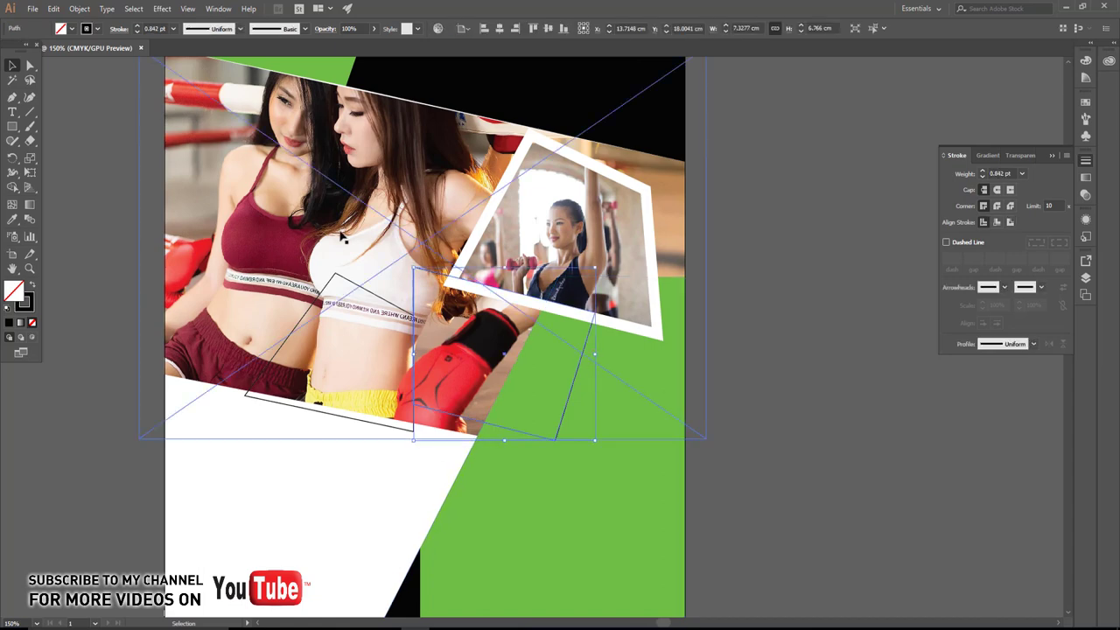
Place the aerobic beauty photo at 10 cm width over the lower tilted outline.
{"action": "left_click", "coordinate": [53, 9]}
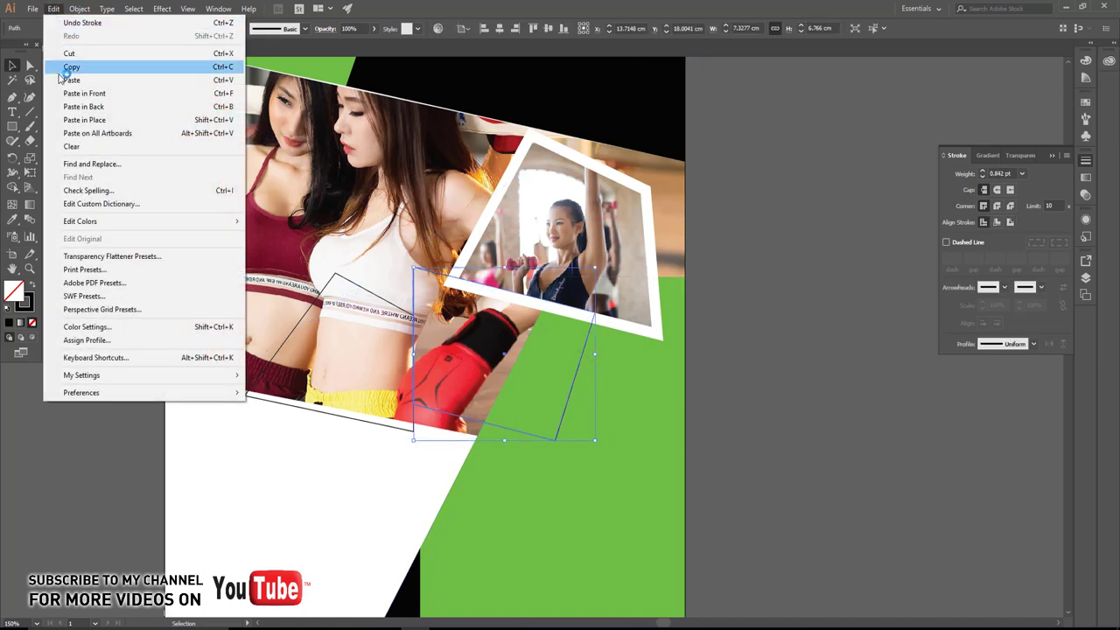
{"action": "left_click", "coordinate": [69, 201]}
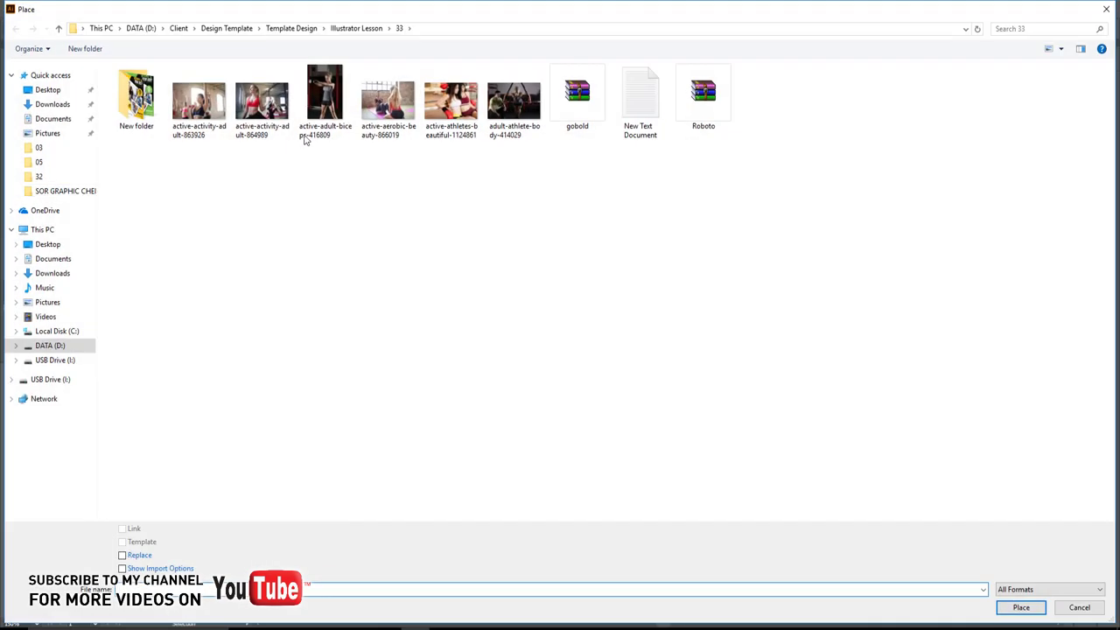
{"action": "left_click", "coordinate": [200, 103]}
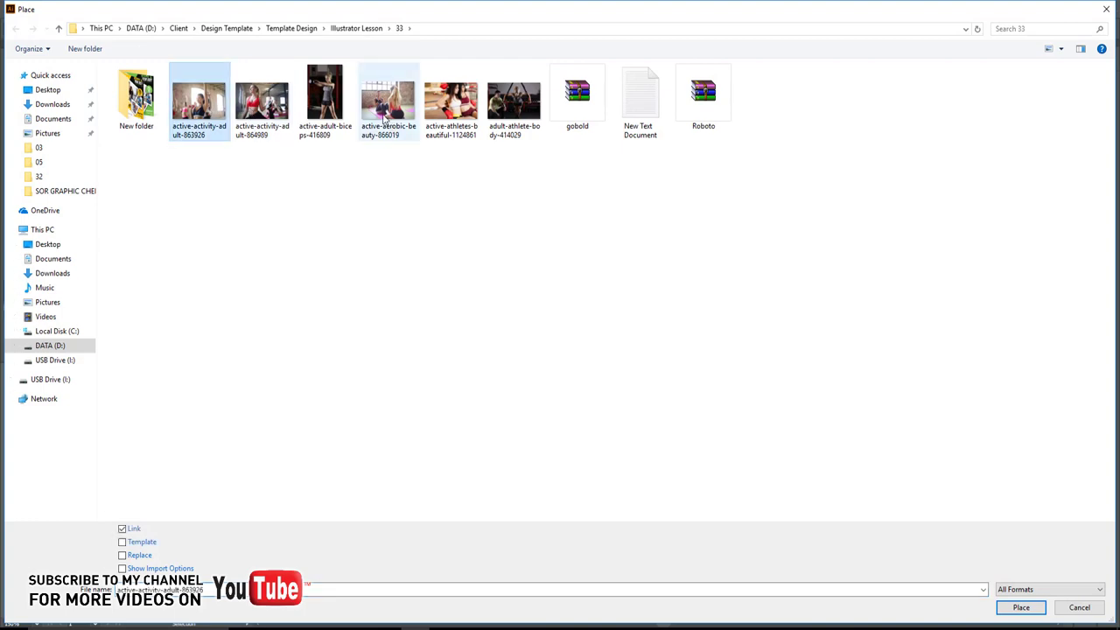
{"action": "double_click", "coordinate": [384, 121]}
{"action": "left_click", "coordinate": [466, 279]}
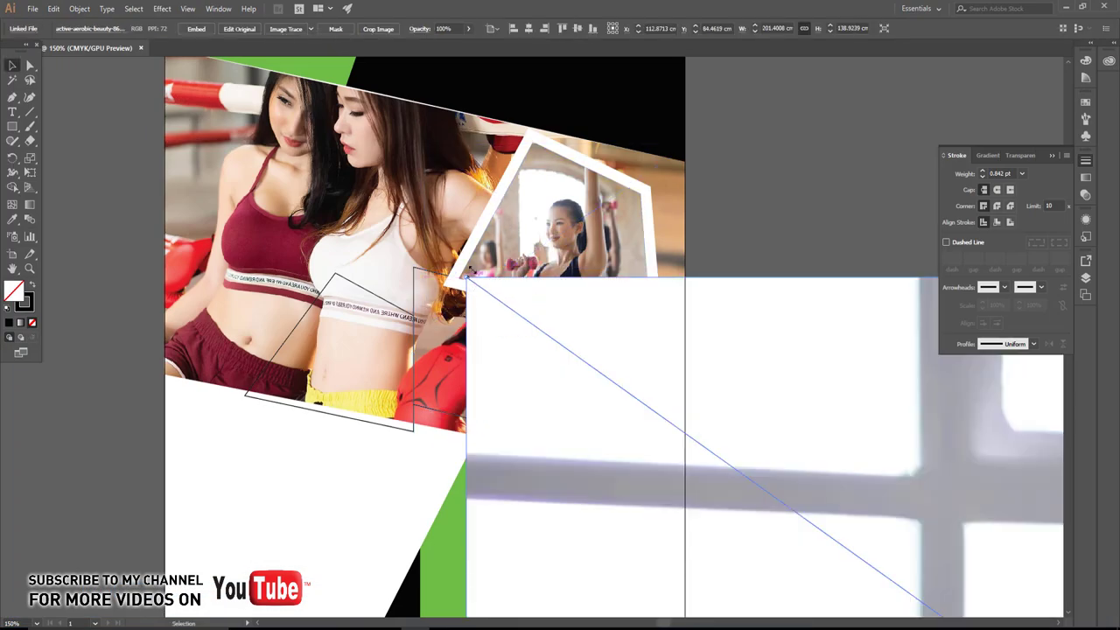
{"action": "type", "text": "10"}
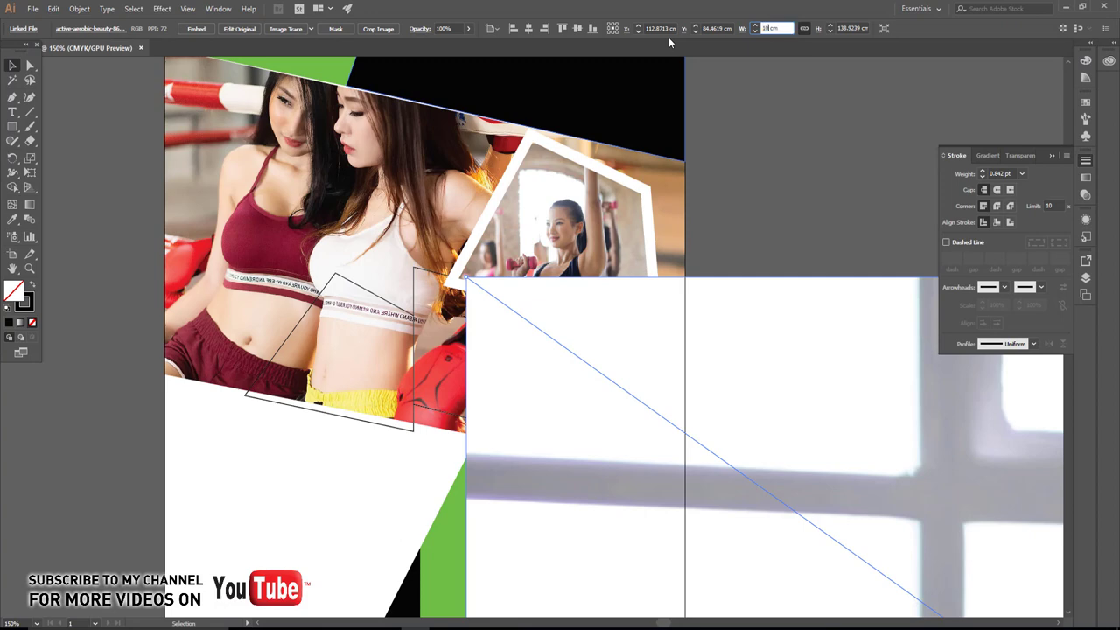
{"action": "key", "text": "Return"}
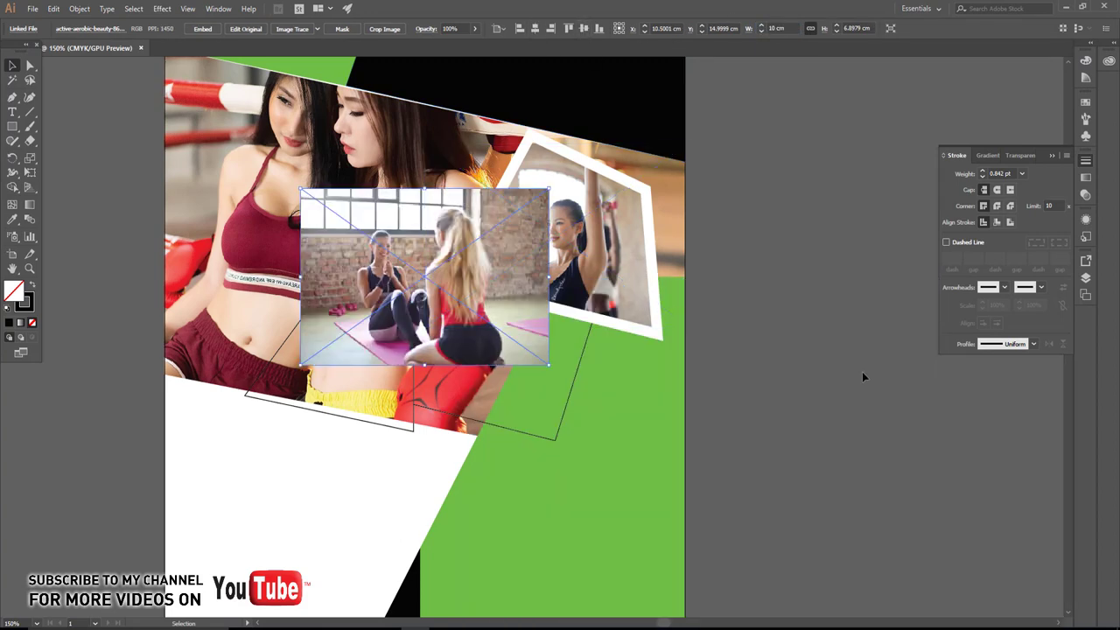
{"action": "left_click_drag", "start_coordinate": [545, 383], "coordinate": [612, 484]}
{"action": "left_click_drag", "start_coordinate": [575, 399], "coordinate": [618, 438]}
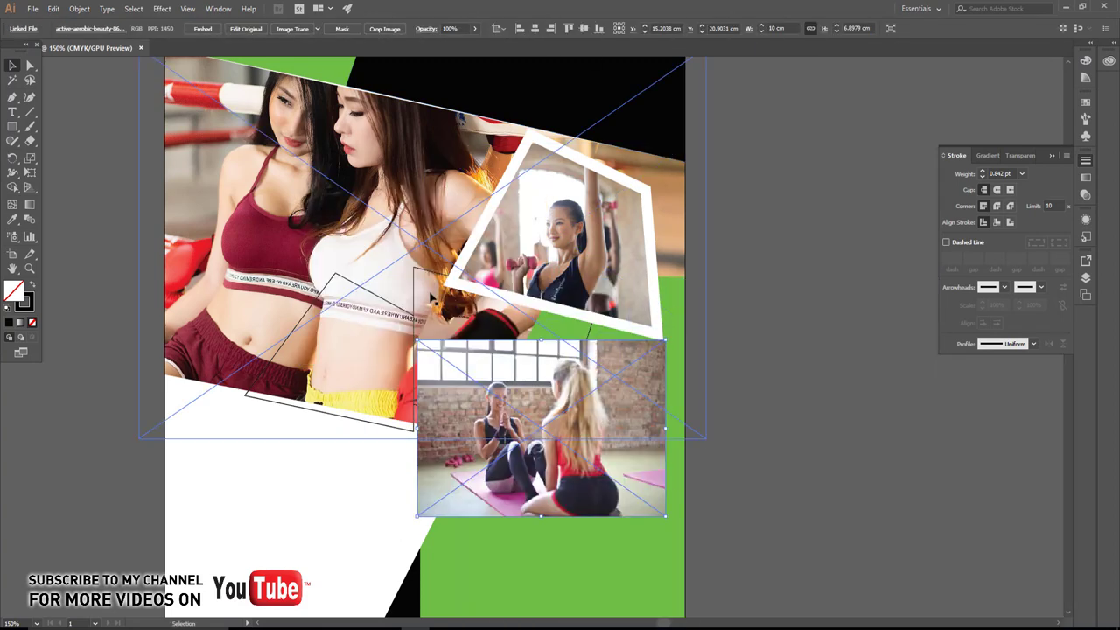
Bring the tilted outline in front of the photo and paste a copy in front.
{"action": "right_click", "coordinate": [416, 282]}
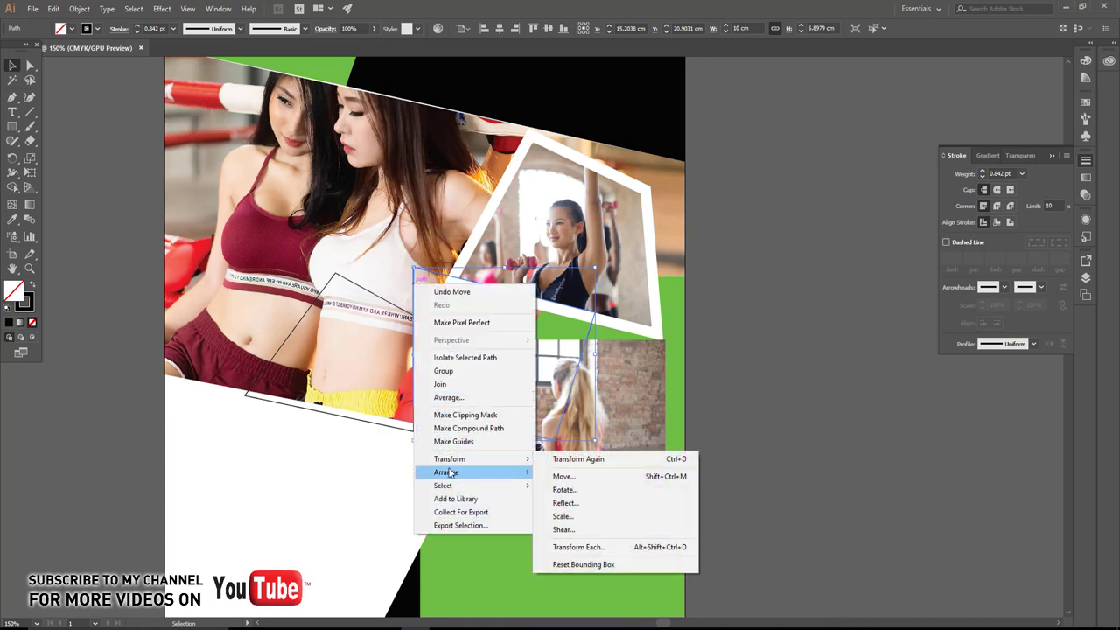
{"action": "mouse_move", "coordinate": [447, 473]}
{"action": "left_click", "coordinate": [579, 478]}
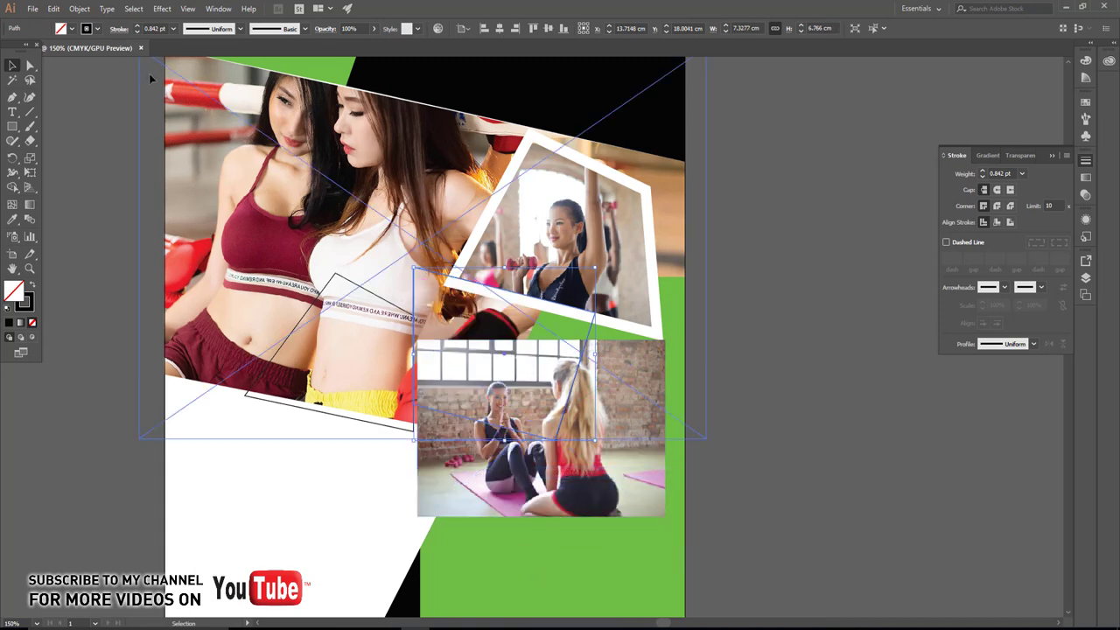
{"action": "left_click", "coordinate": [54, 8]}
{"action": "left_click", "coordinate": [63, 68]}
{"action": "left_click", "coordinate": [54, 8]}
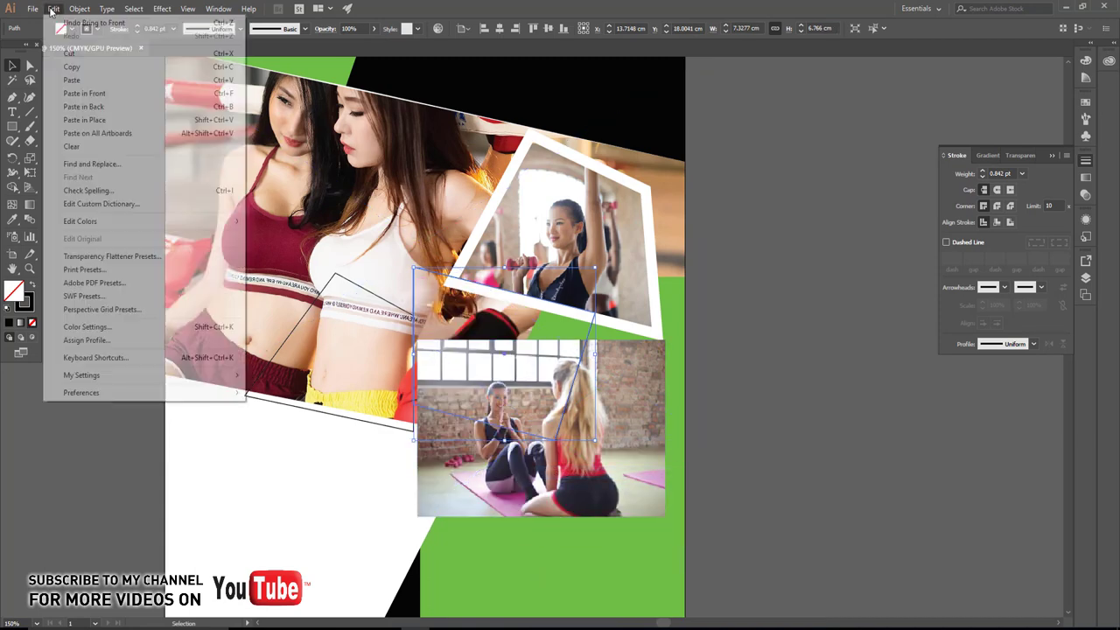
{"action": "left_click", "coordinate": [84, 93]}
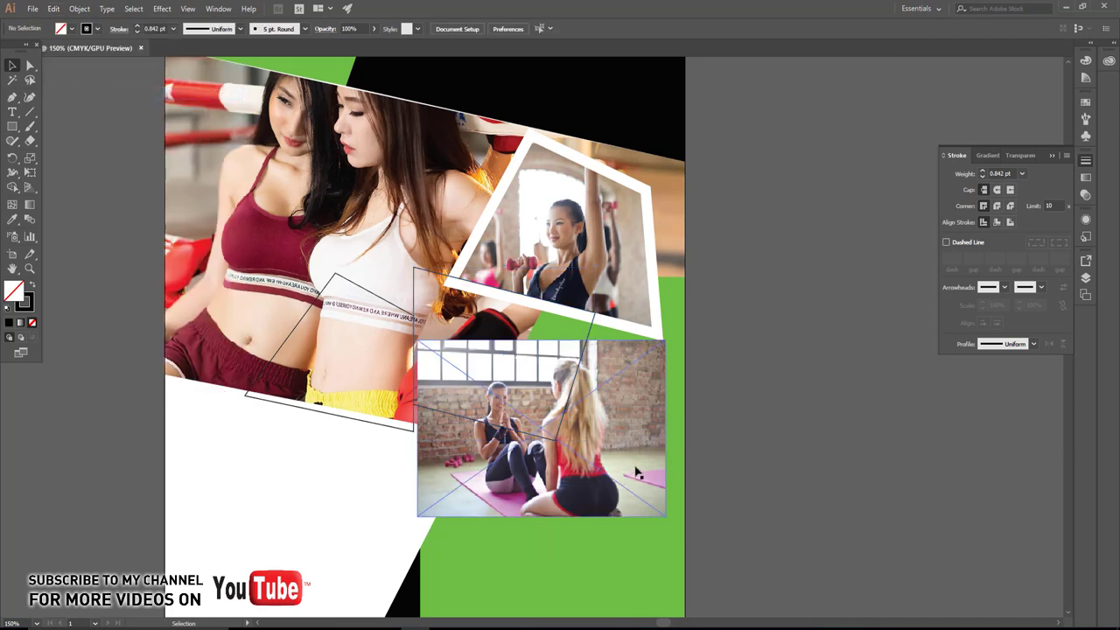
Clip the aerobic photo to the tilted shape and send it one step backward.
{"action": "key", "text": "ctrl+equal"}
{"action": "left_click_drag", "start_coordinate": [709, 444], "coordinate": [648, 358]}
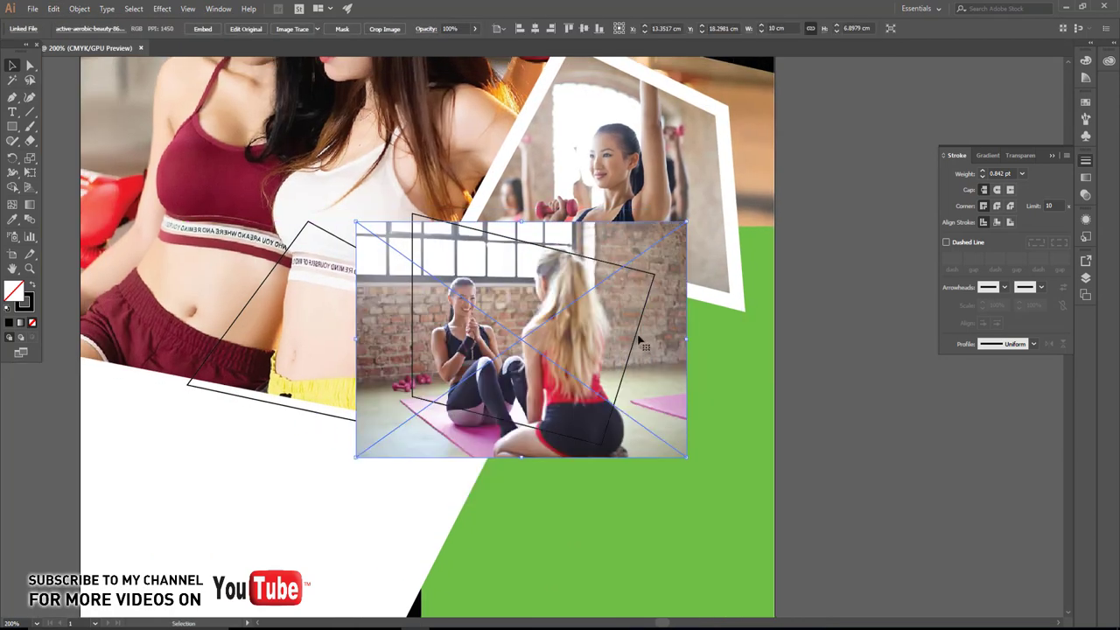
{"action": "right_click", "coordinate": [557, 305]}
{"action": "left_click", "coordinate": [597, 394]}
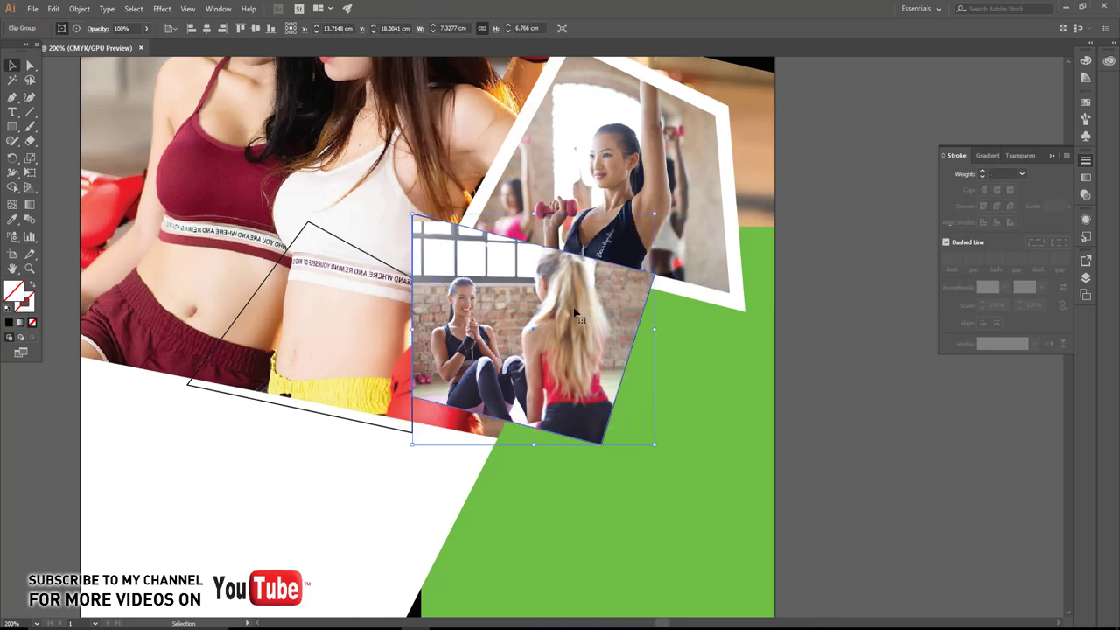
{"action": "right_click", "coordinate": [574, 307]}
{"action": "left_click", "coordinate": [763, 470]}
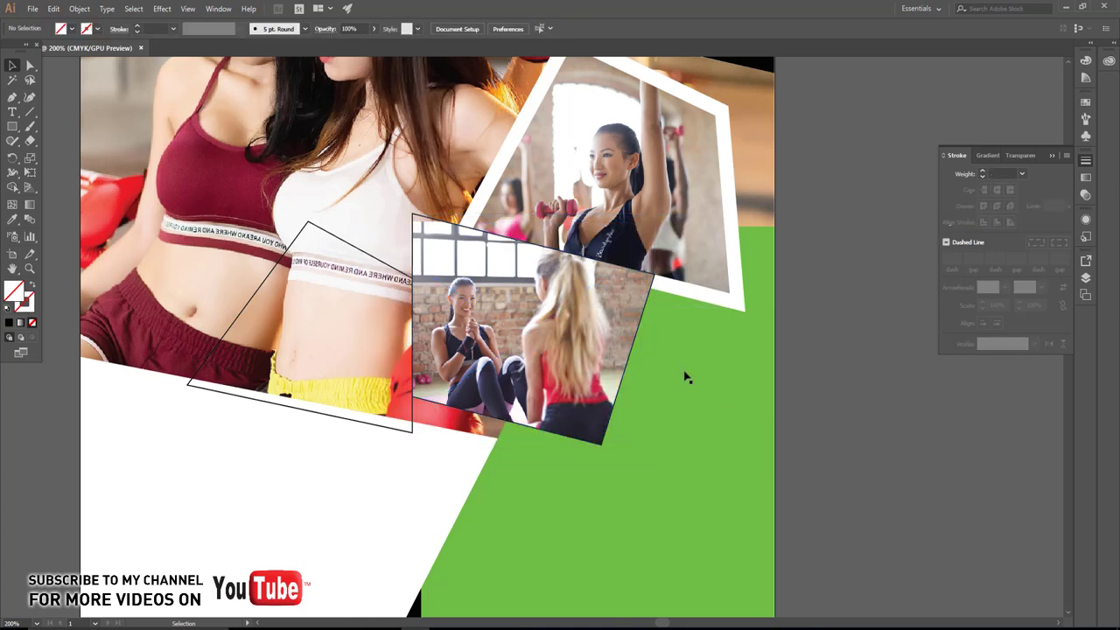
Eyedrop the 12 pt white border from the first framed photo onto the aerobic photo.
{"action": "left_click", "coordinate": [636, 346]}
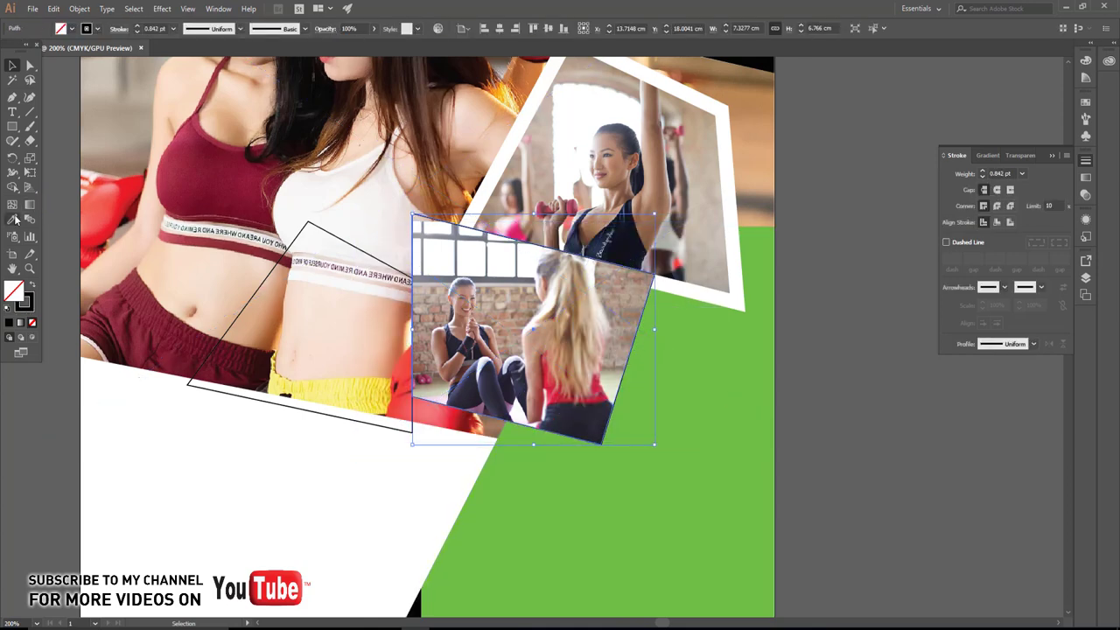
{"action": "left_click", "coordinate": [732, 287]}
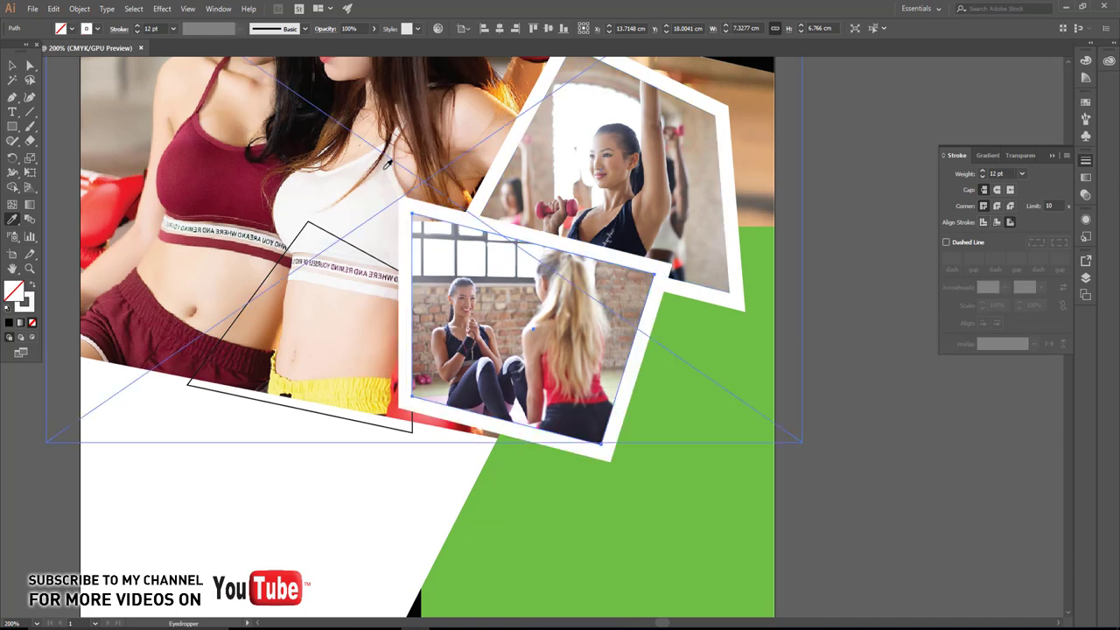
{"action": "left_click", "coordinate": [13, 66]}
{"action": "left_click", "coordinate": [763, 370]}
{"action": "scroll", "coordinate": [460, 288], "scroll_direction": "left", "scroll_amount": 3}
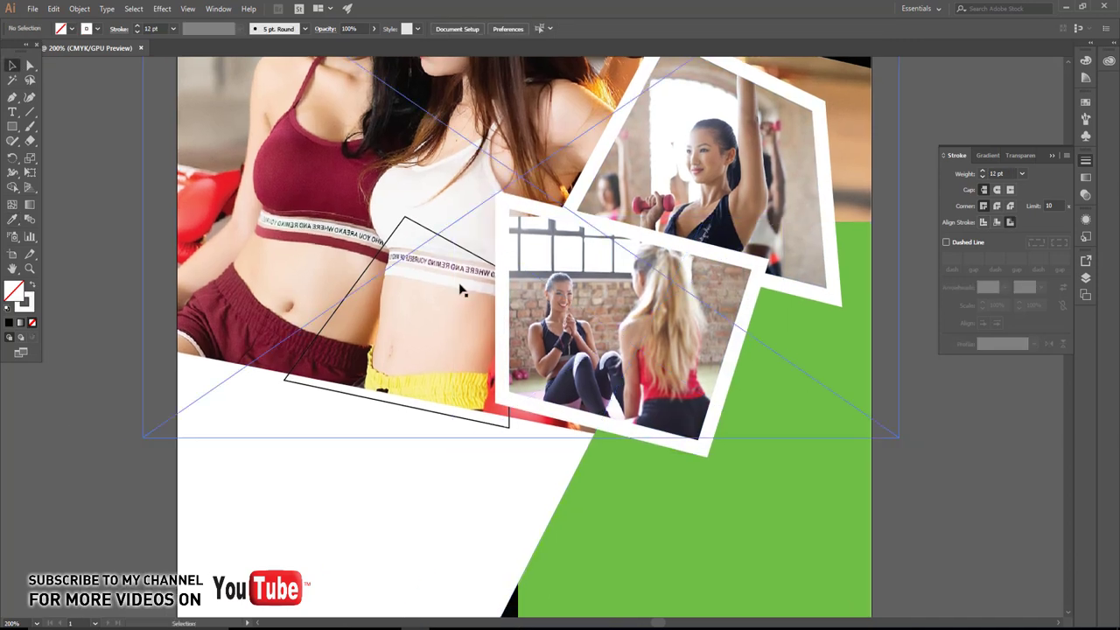
{"action": "left_click", "coordinate": [416, 225]}
Bring the outline forward one step and place the adult-athlete-body photo 10 cm wide.
{"action": "right_click", "coordinate": [415, 225]}
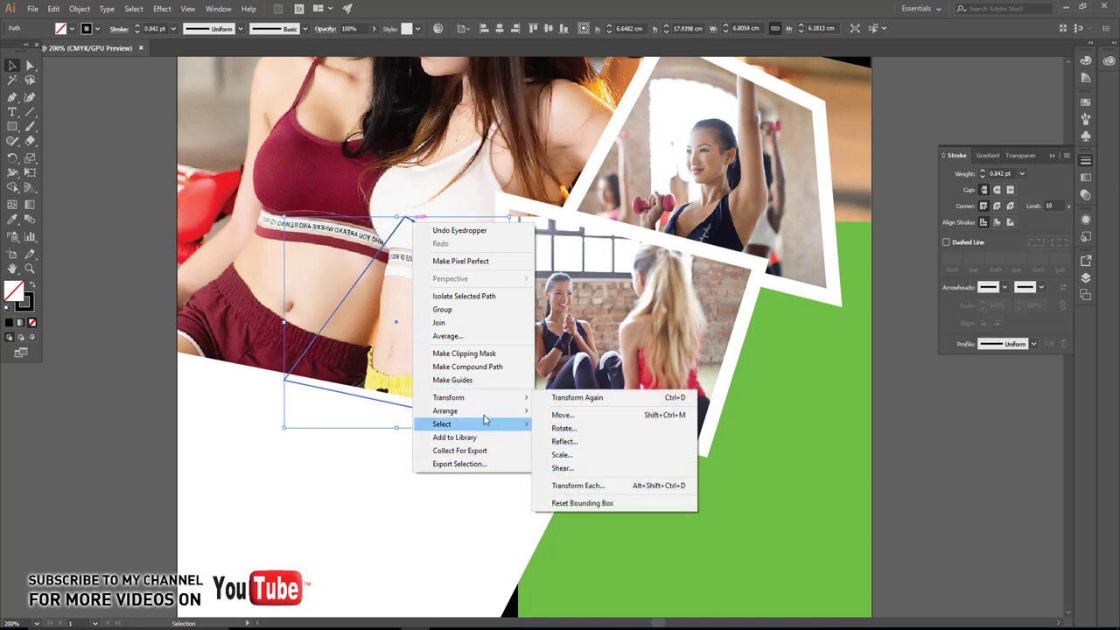
{"action": "mouse_move", "coordinate": [446, 410]}
{"action": "left_click", "coordinate": [586, 423]}
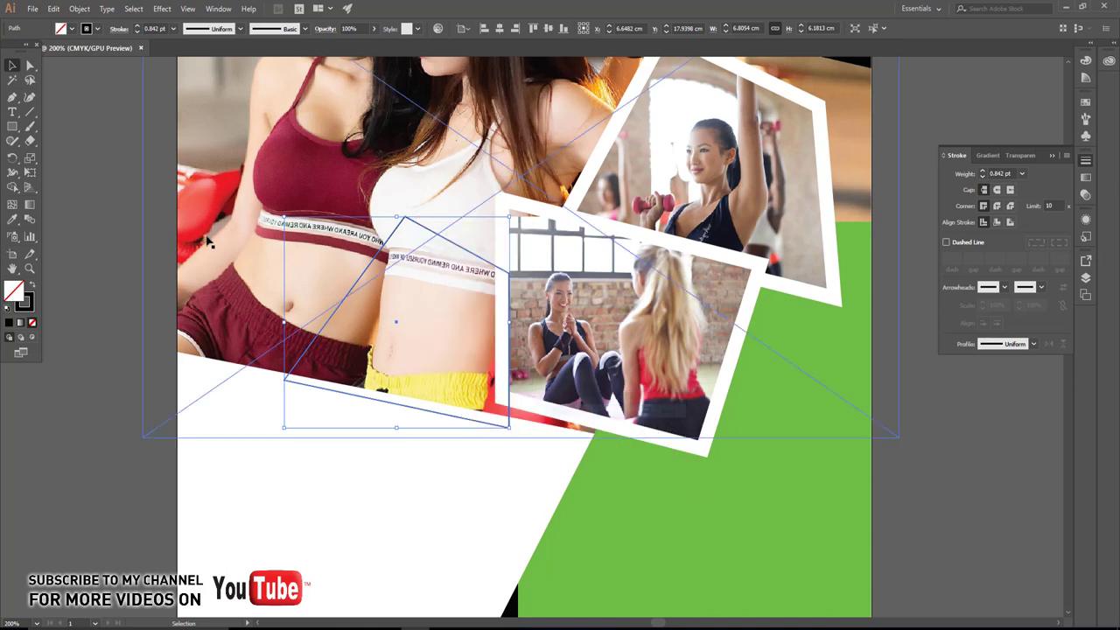
{"action": "left_click", "coordinate": [140, 170]}
{"action": "left_click", "coordinate": [32, 9]}
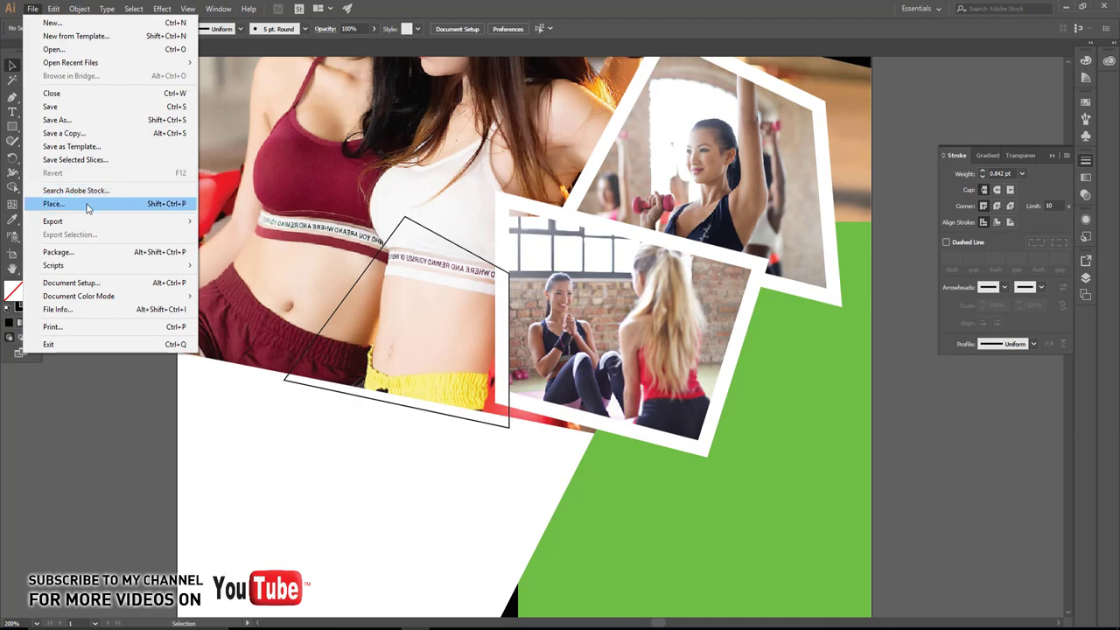
{"action": "left_click", "coordinate": [54, 203]}
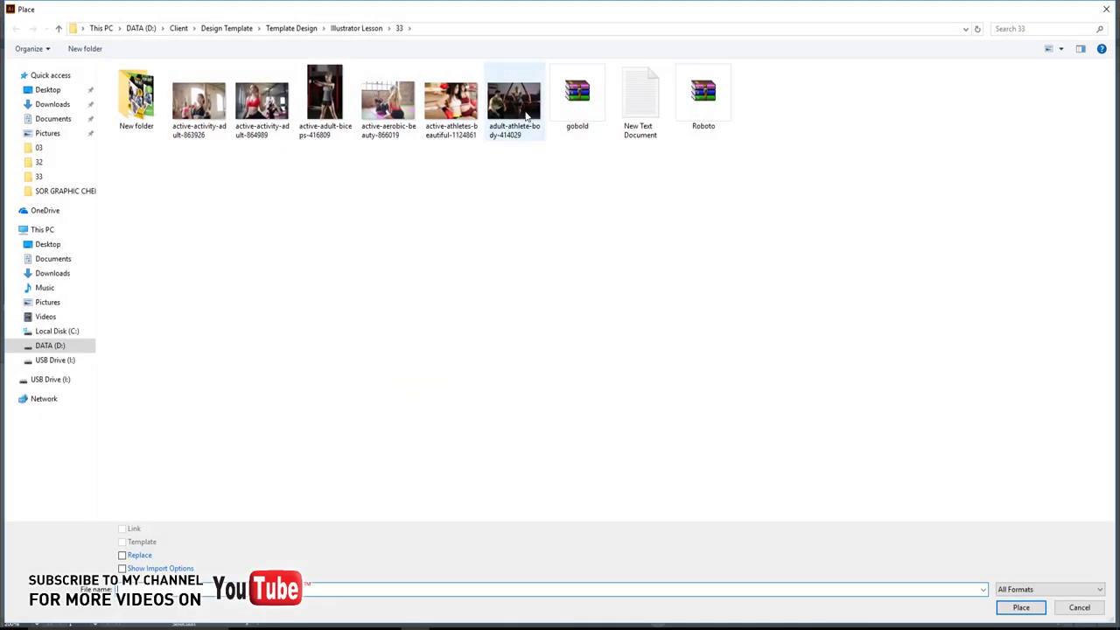
{"action": "double_click", "coordinate": [514, 101]}
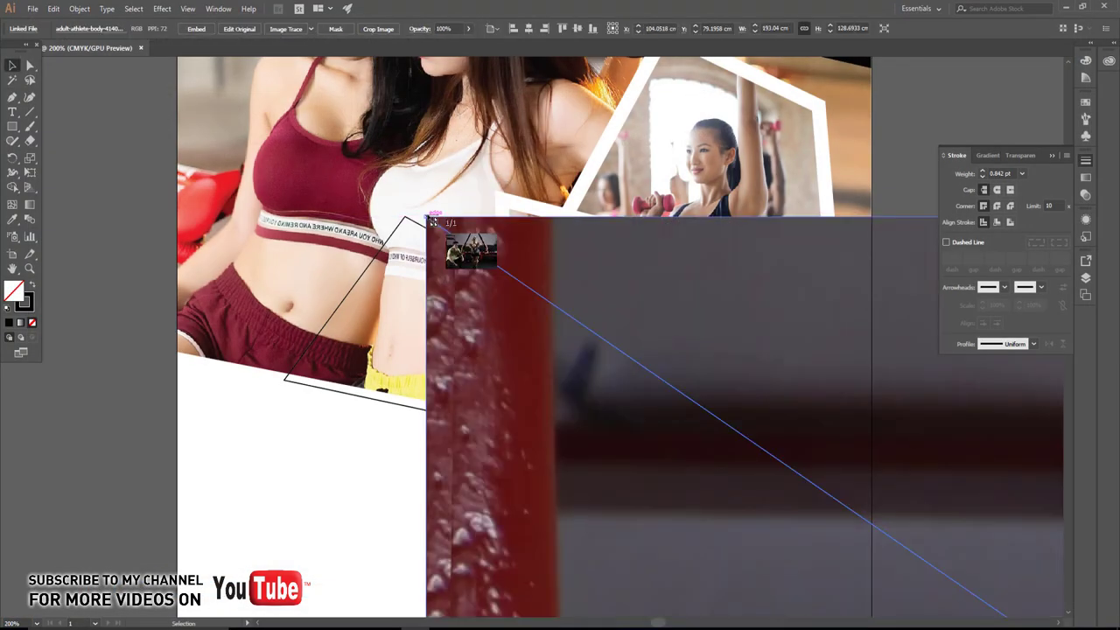
{"action": "left_click", "coordinate": [432, 222]}
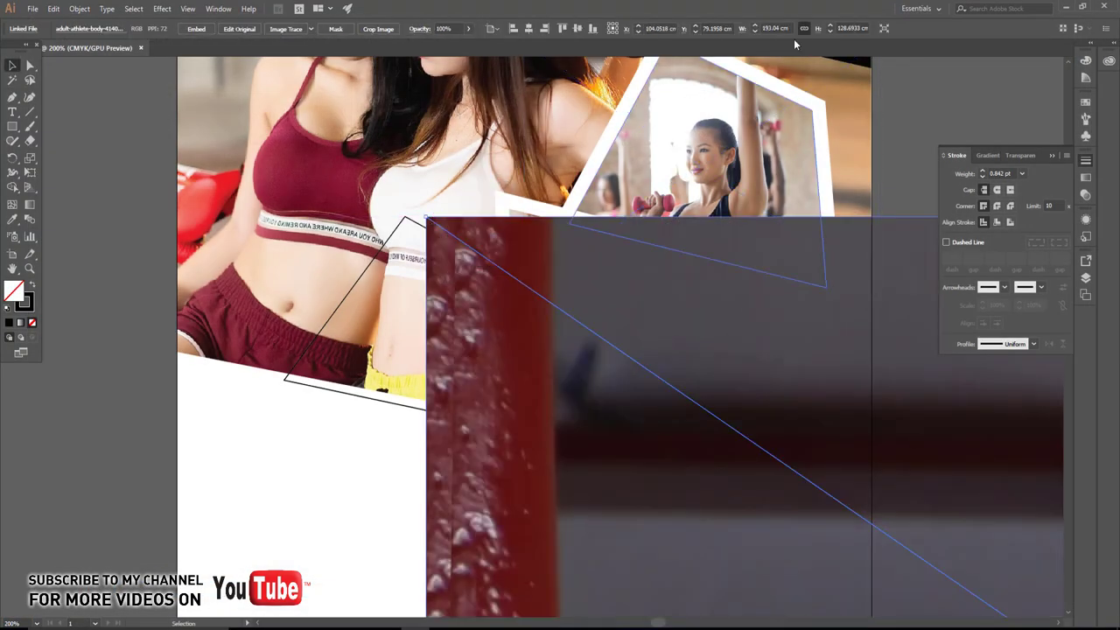
{"action": "type", "text": "10"}
{"action": "key", "text": "Return"}
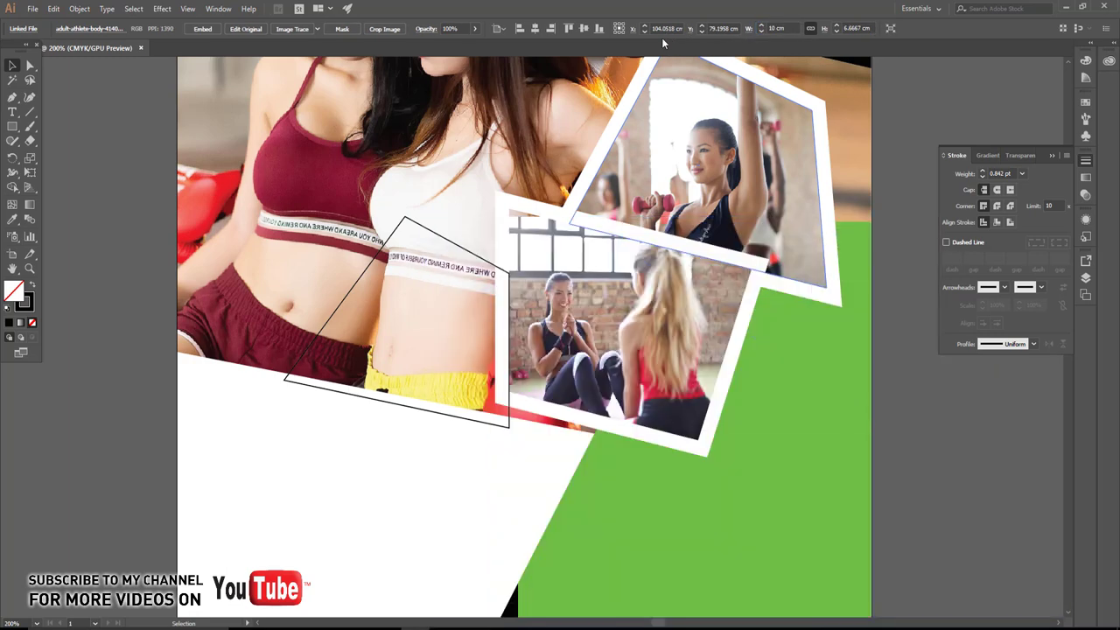
Paste a copy of the tilted outline in front and bring it with the gym photo to the front.
{"action": "left_click", "coordinate": [581, 31]}
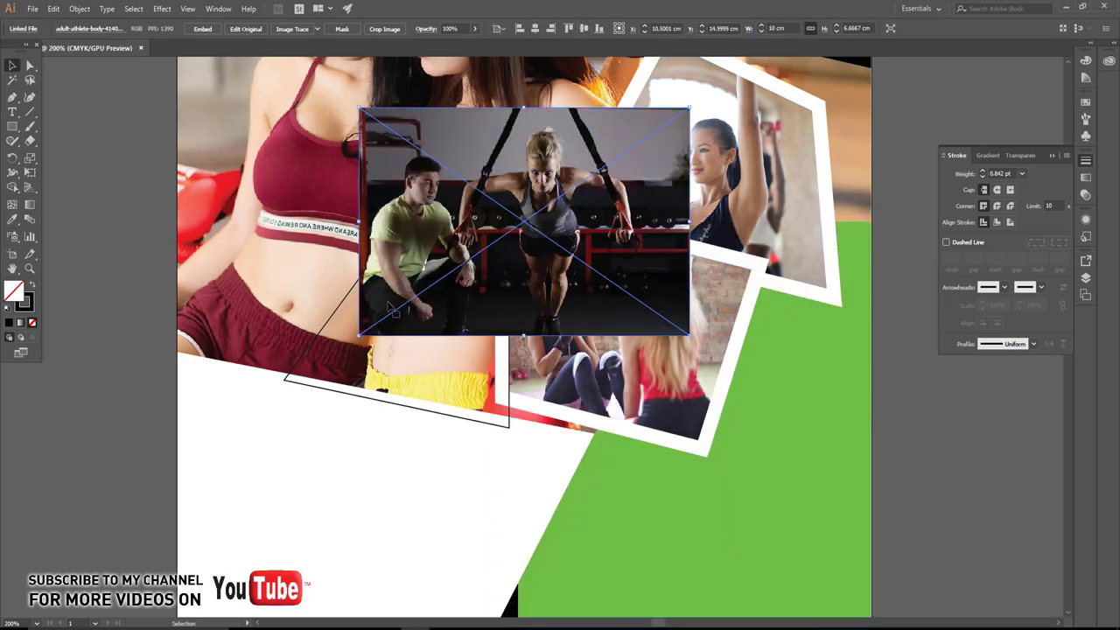
{"action": "left_click", "coordinate": [321, 333]}
{"action": "left_click", "coordinate": [80, 8]}
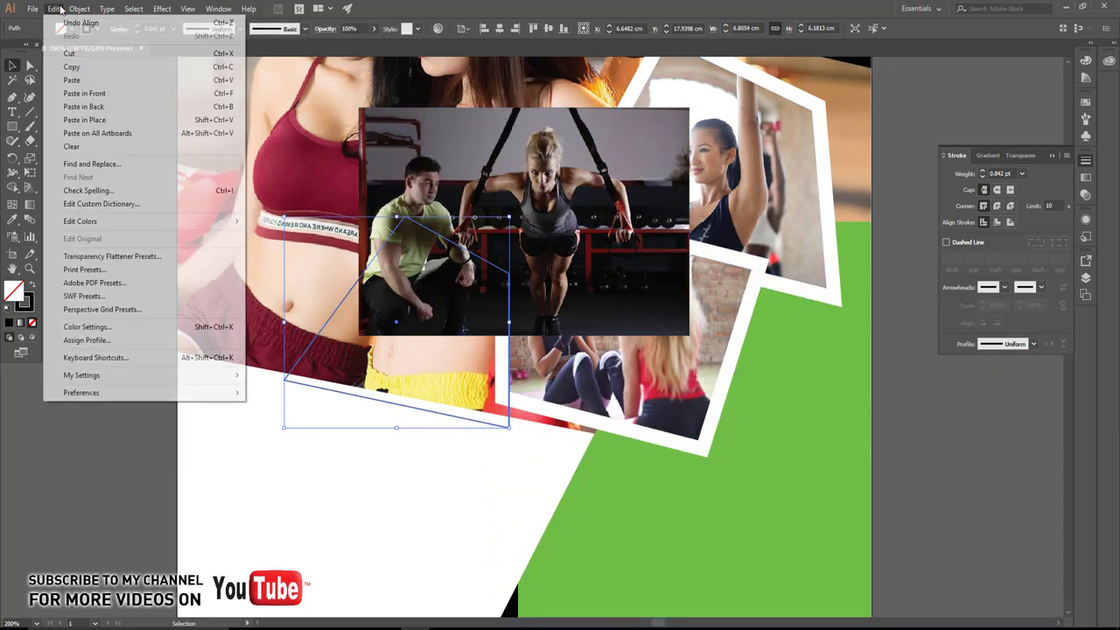
{"action": "left_click", "coordinate": [81, 68]}
{"action": "left_click", "coordinate": [53, 9]}
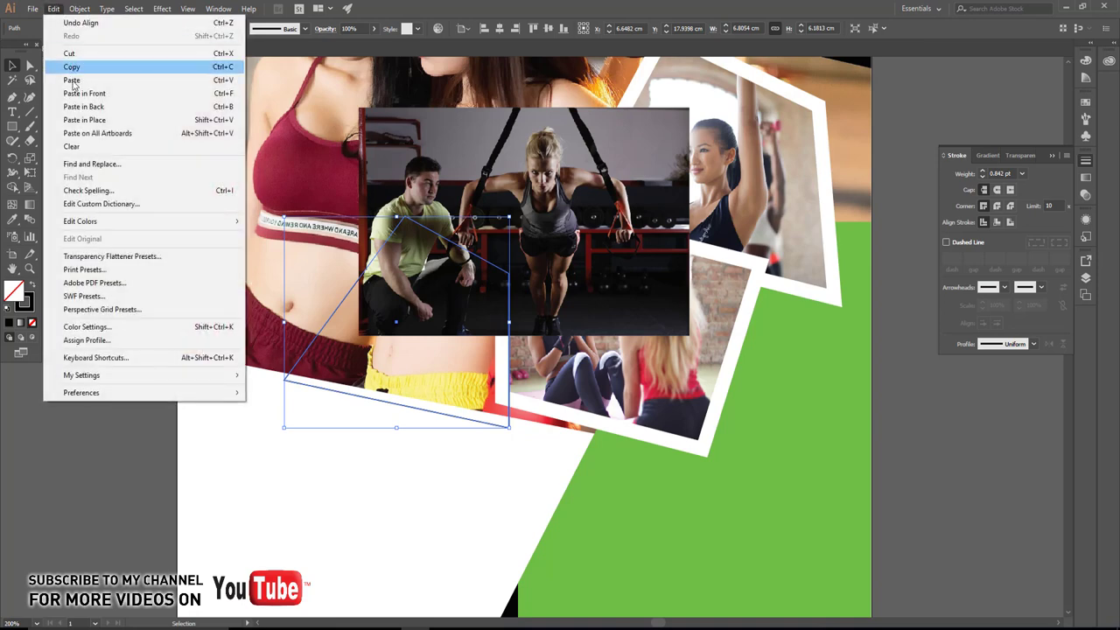
{"action": "left_click", "coordinate": [80, 92]}
{"action": "left_click_drag", "start_coordinate": [492, 255], "coordinate": [400, 342]}
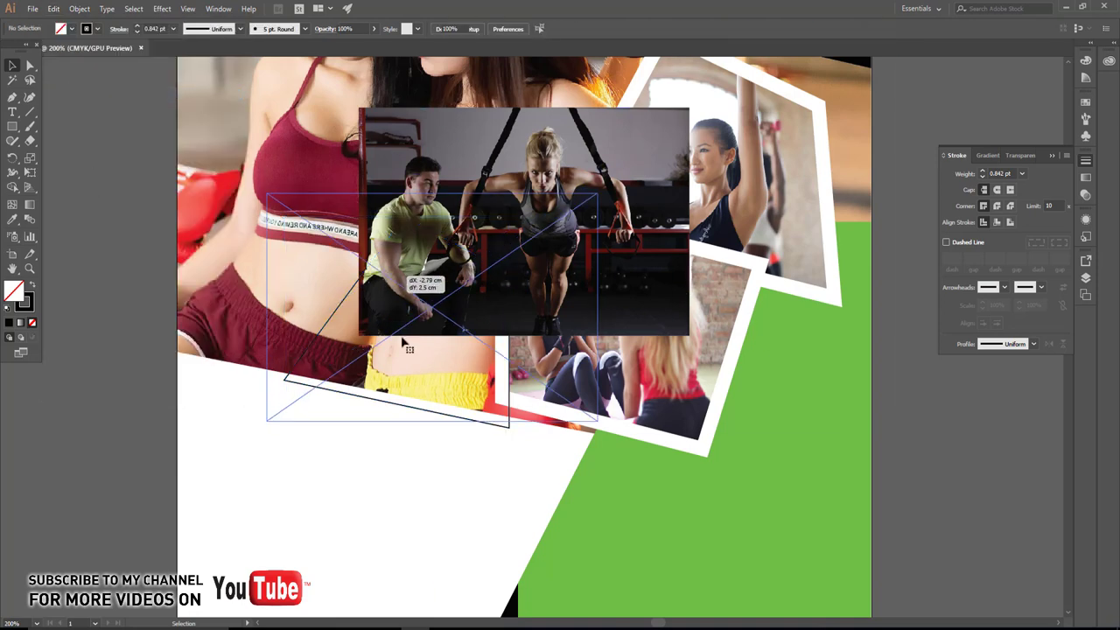
{"action": "left_click", "coordinate": [505, 430]}
{"action": "right_click", "coordinate": [504, 431]}
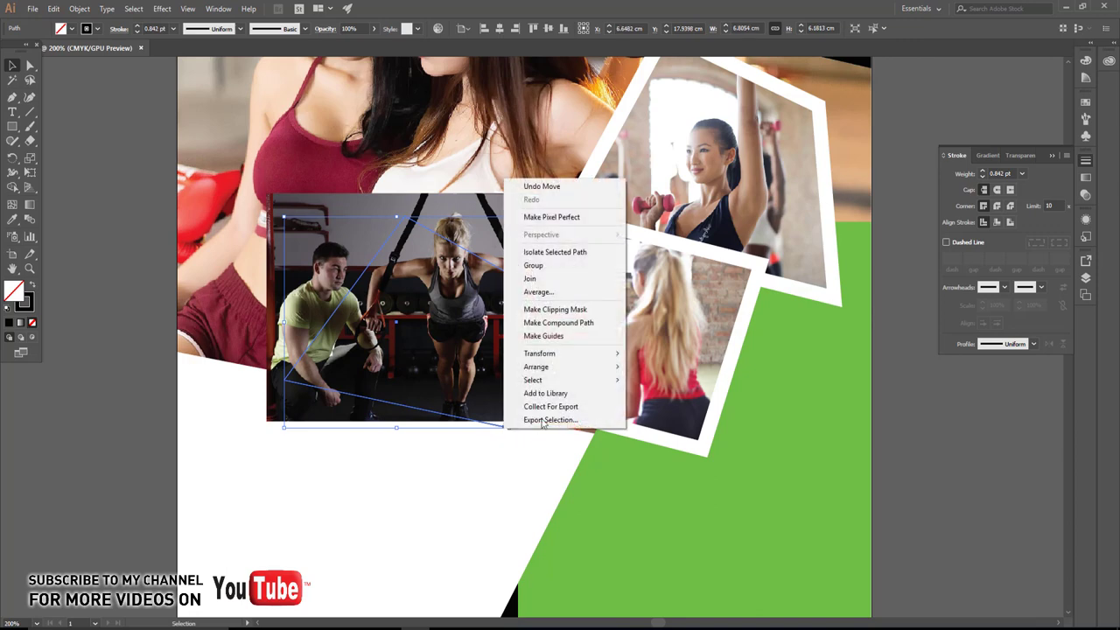
{"action": "left_click", "coordinate": [665, 367]}
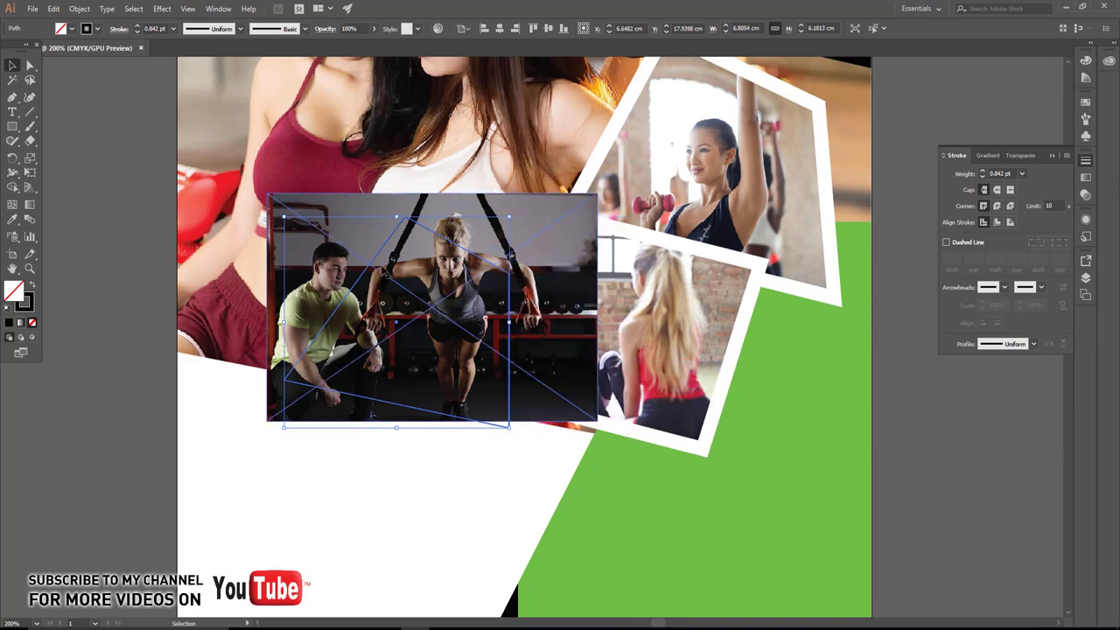
Clip the gym photo to the tilted outline and refine its position and size inside the mask.
{"action": "right_click", "coordinate": [437, 208]}
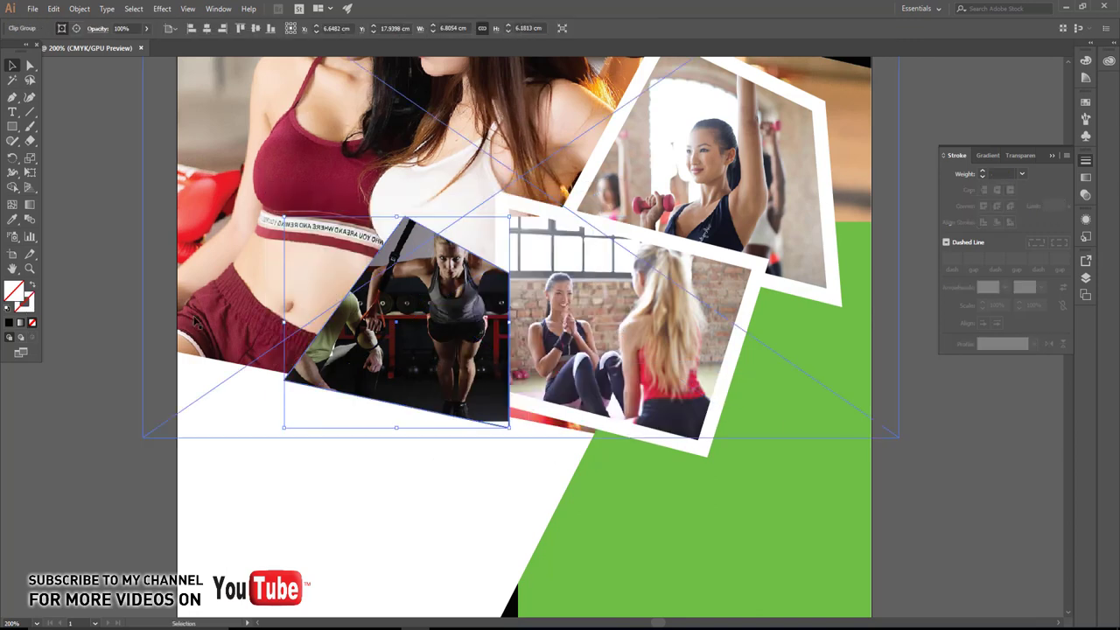
{"action": "left_click", "coordinate": [473, 292]}
{"action": "double_click", "coordinate": [454, 311]}
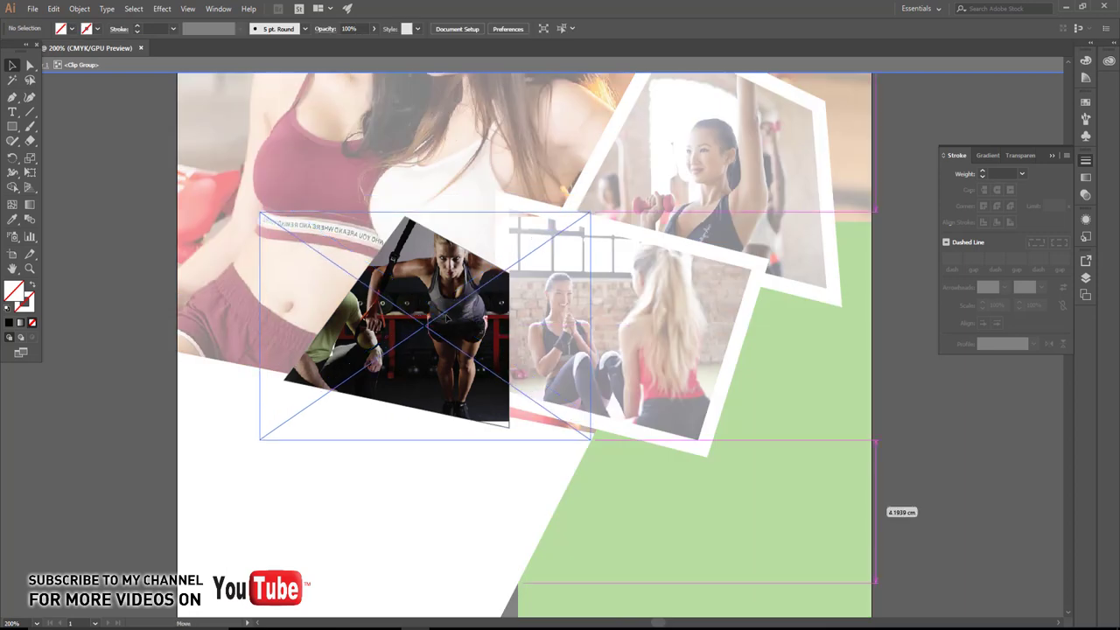
{"action": "left_click_drag", "start_coordinate": [459, 326], "coordinate": [427, 323]}
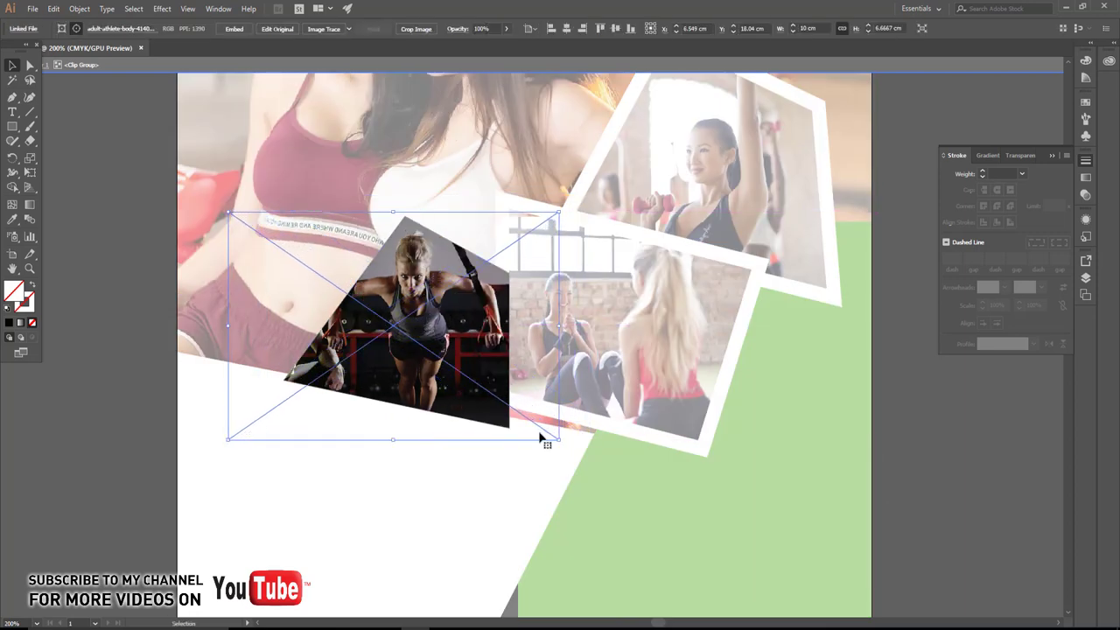
{"action": "left_click_drag", "start_coordinate": [560, 439], "coordinate": [553, 435]}
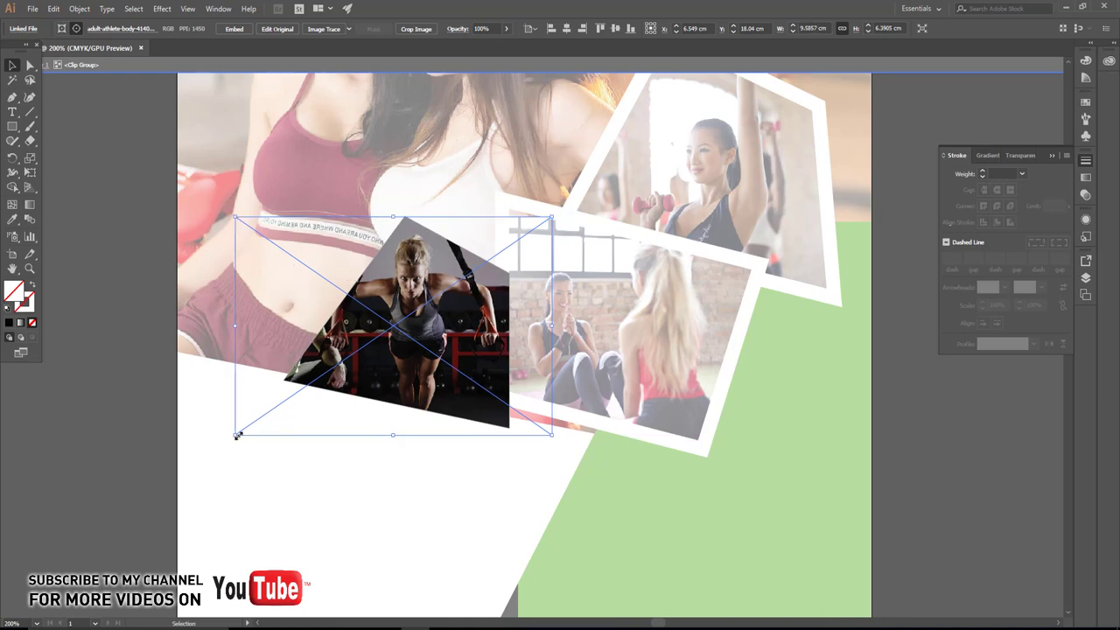
{"action": "left_click_drag", "start_coordinate": [237, 435], "coordinate": [243, 429]}
{"action": "left_click", "coordinate": [114, 281]}
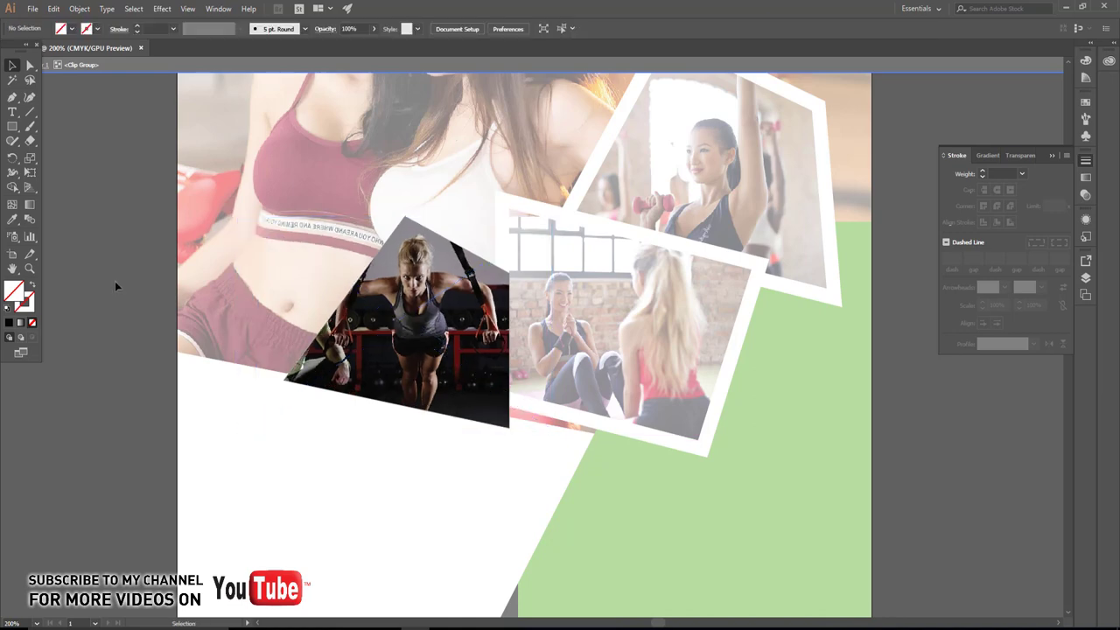
{"action": "double_click", "coordinate": [115, 281]}
Eyedrop the 12 pt white frame from the neighbouring photo onto the gym photo.
{"action": "right_click", "coordinate": [416, 311]}
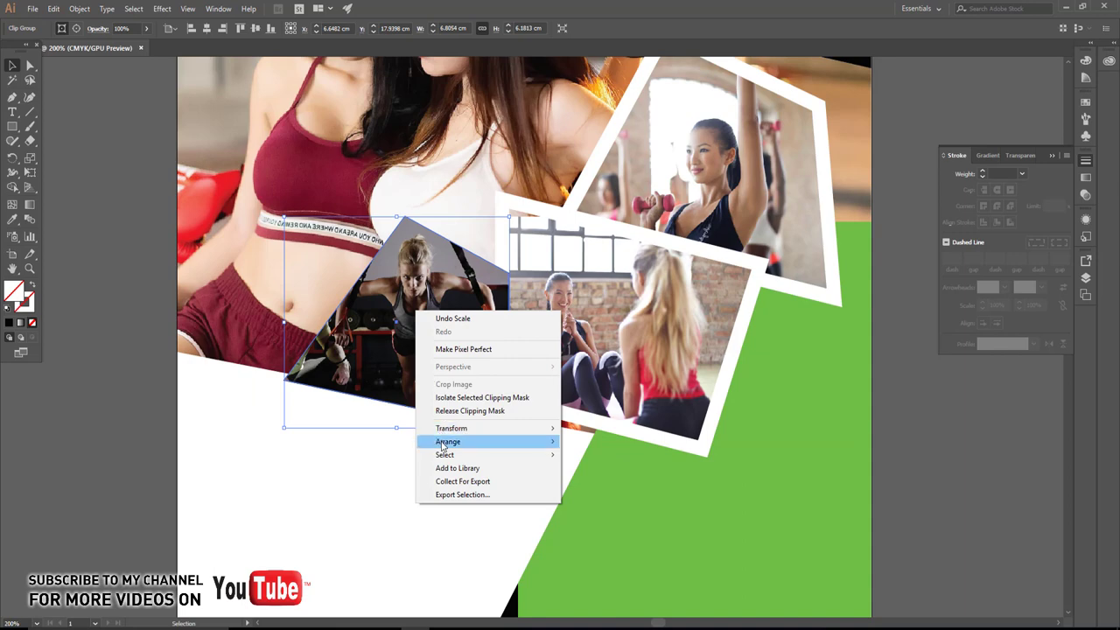
{"action": "mouse_move", "coordinate": [449, 441]}
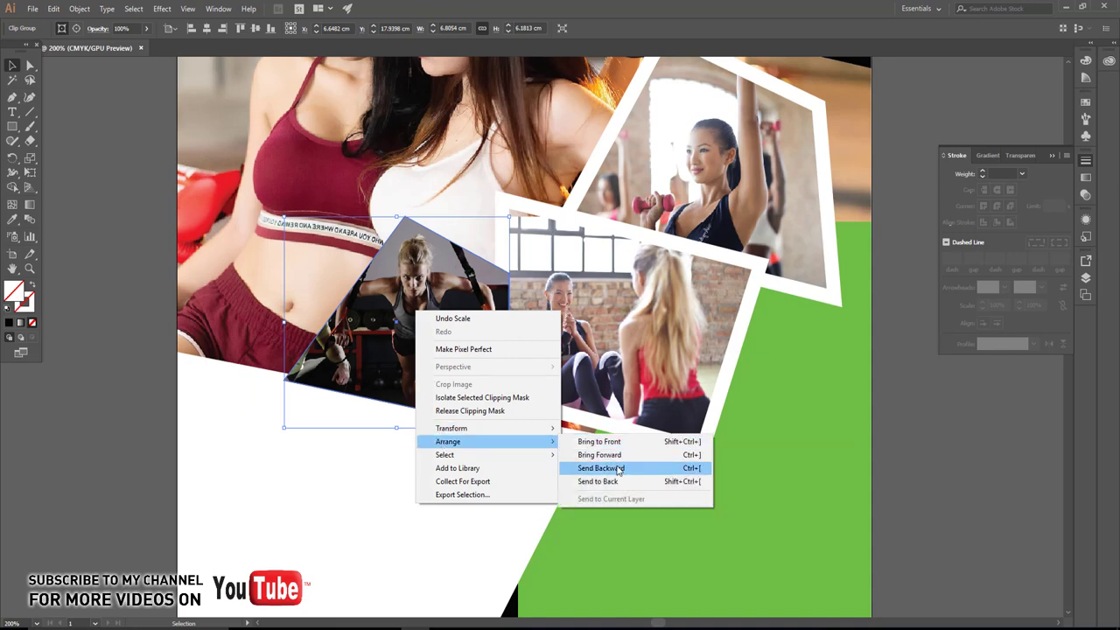
{"action": "left_click", "coordinate": [612, 469]}
{"action": "key", "text": "ctrl+z"}
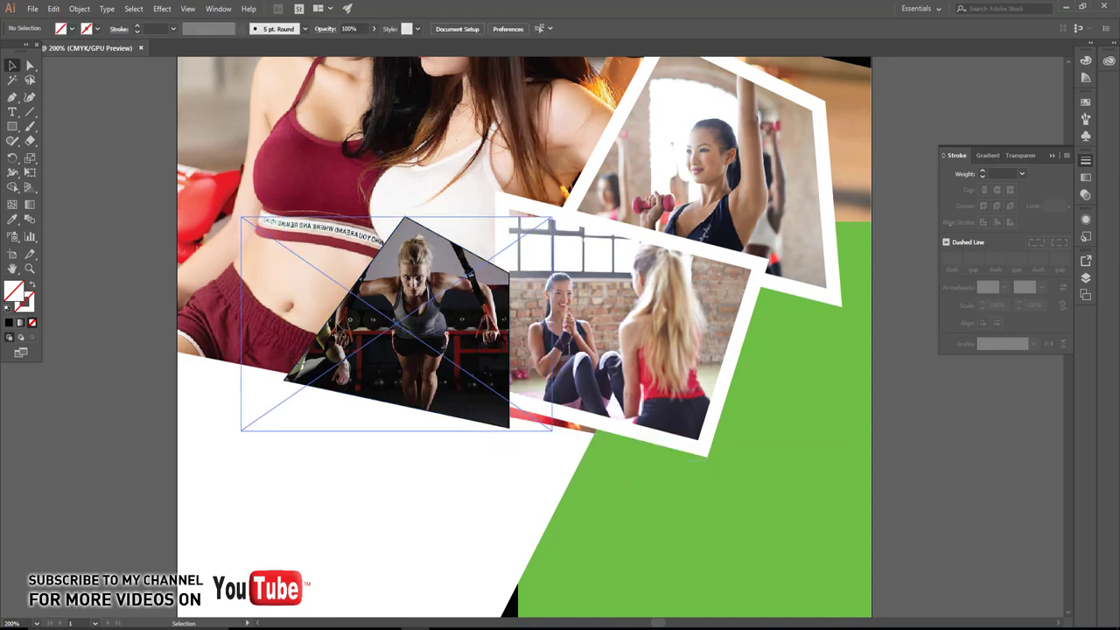
{"action": "key", "text": "ctrl+z"}
{"action": "key", "text": "ctrl+z"}
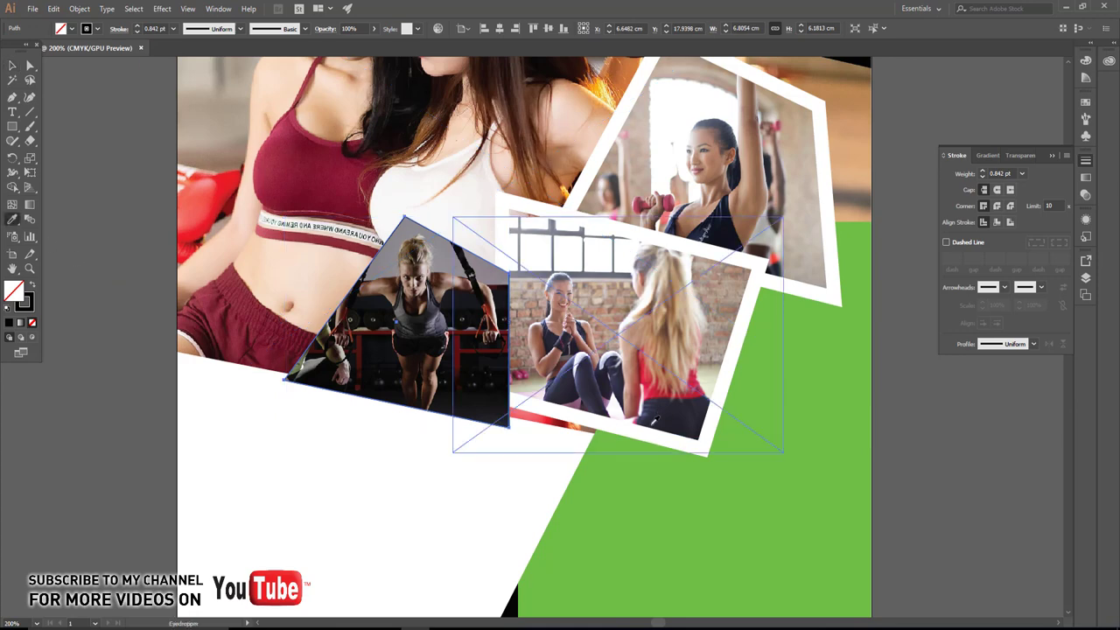
{"action": "left_click", "coordinate": [613, 442]}
{"action": "left_click", "coordinate": [12, 66]}
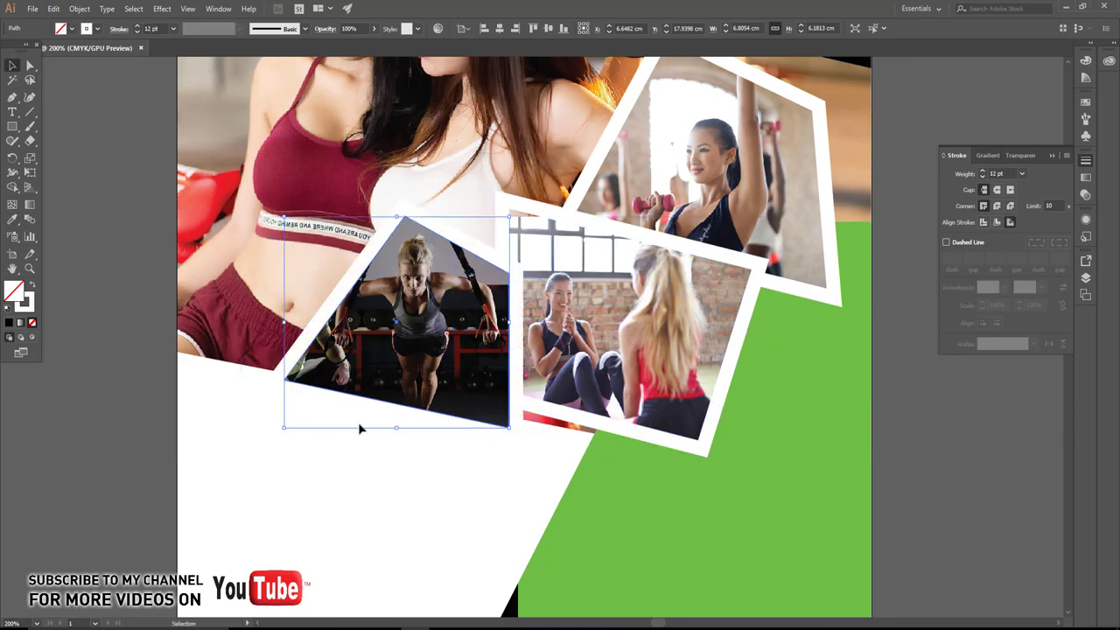
{"action": "key", "text": "ctrl+shift+a"}
{"action": "key", "text": "ctrl+minus"}
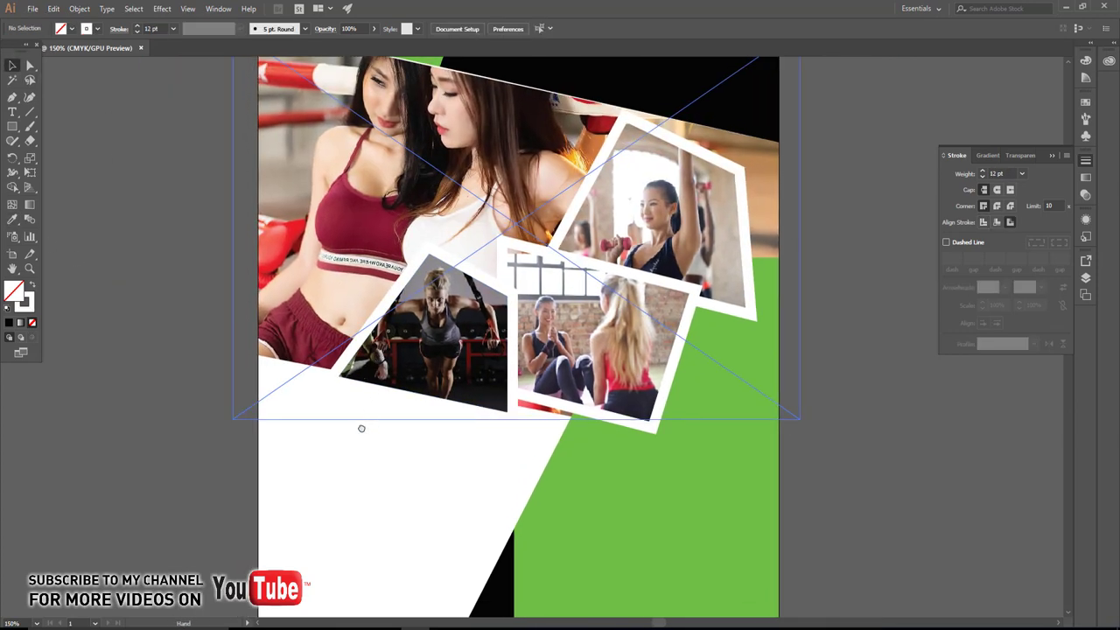
Restack the framed gym photo and check the selection of the two-women photo.
{"action": "left_click_drag", "start_coordinate": [361, 428], "coordinate": [389, 390]}
{"action": "left_click", "coordinate": [424, 326]}
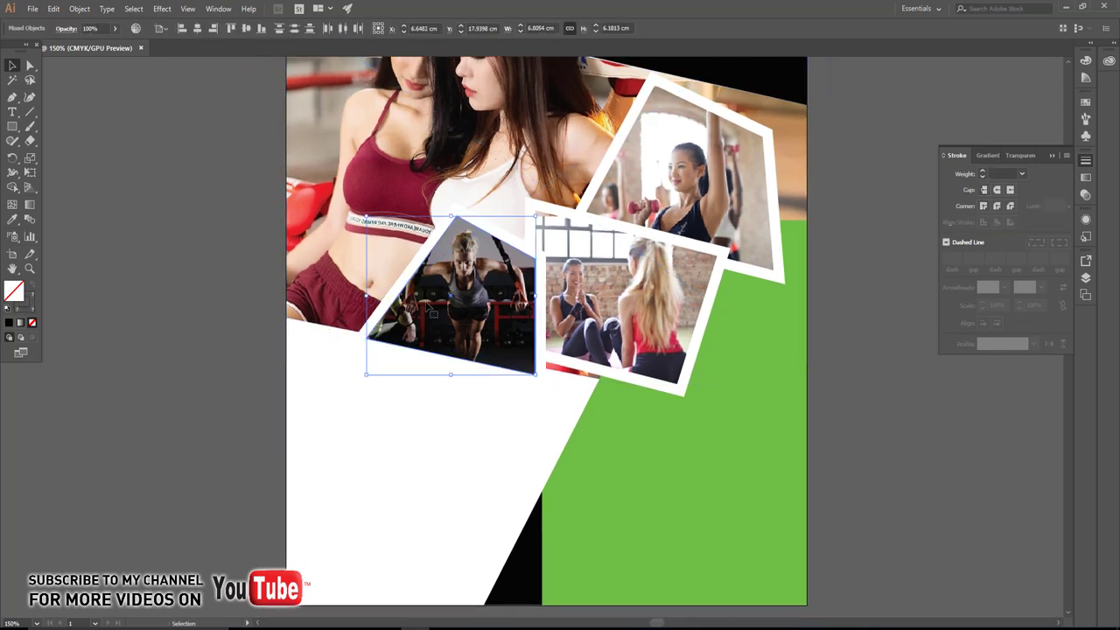
{"action": "left_click", "coordinate": [79, 8]}
{"action": "left_click", "coordinate": [276, 61]}
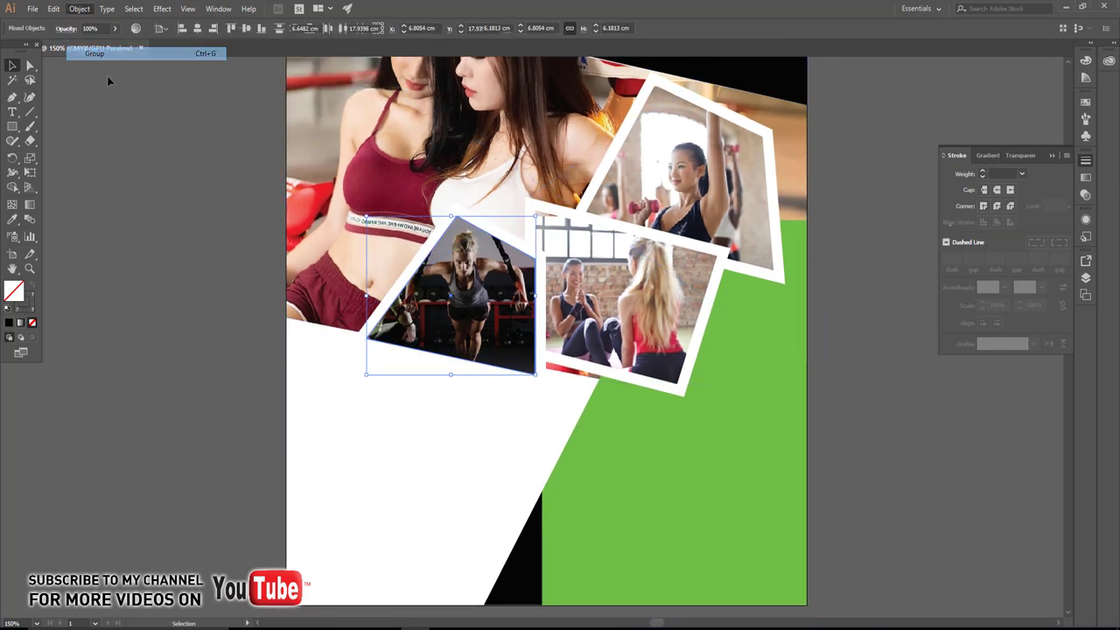
{"action": "left_click", "coordinate": [525, 420]}
{"action": "left_click", "coordinate": [575, 304]}
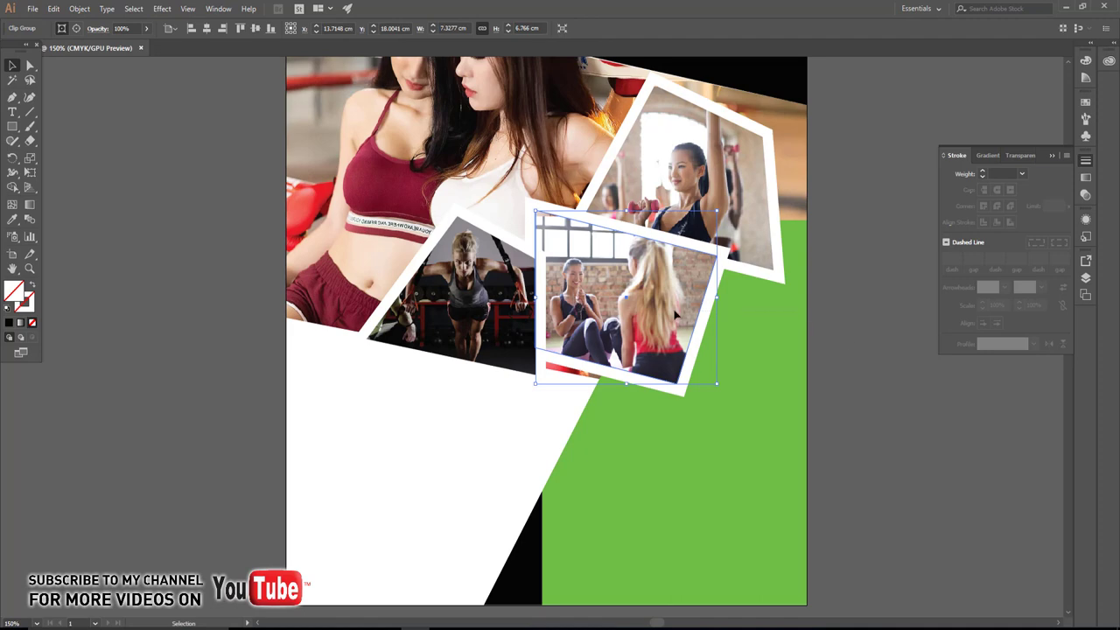
{"action": "left_click", "coordinate": [413, 192], "text": "shift"}
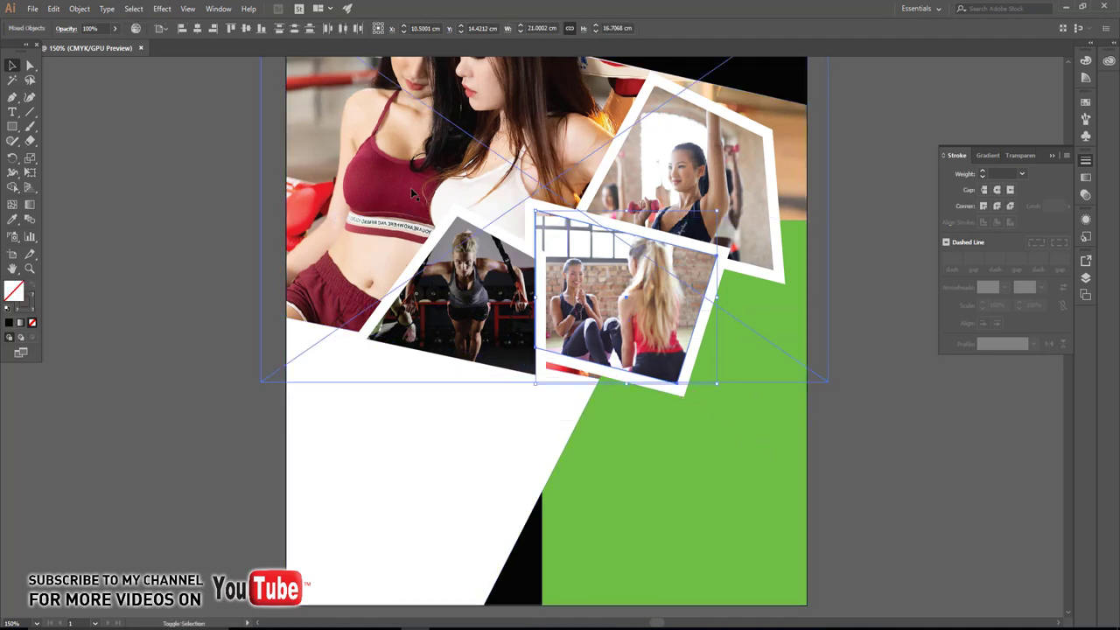
{"action": "left_click", "coordinate": [413, 193], "text": "shift"}
{"action": "left_click", "coordinate": [79, 8]}
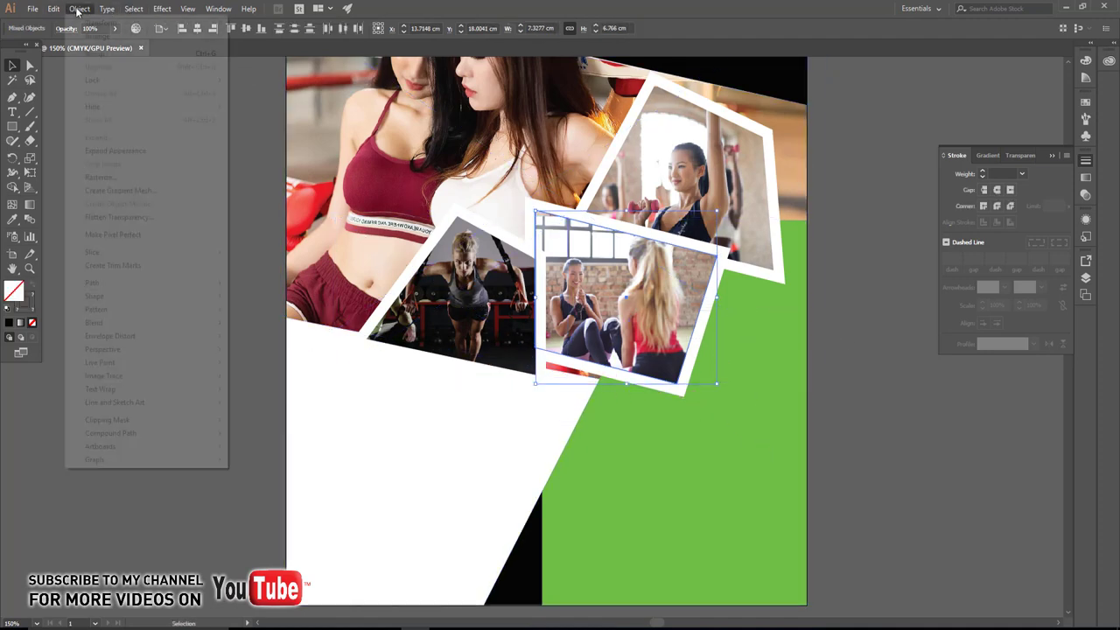
{"action": "left_click", "coordinate": [847, 195]}
Group the two middle framed photos and nudge the group down with the arrow key.
{"action": "left_click", "coordinate": [723, 161]}
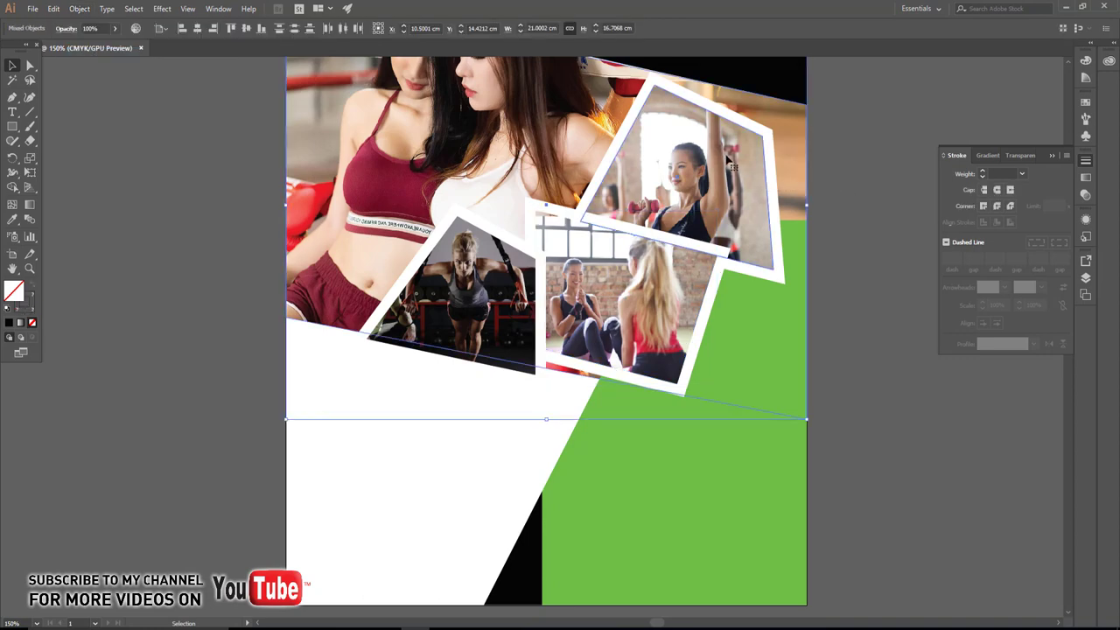
{"action": "left_click", "coordinate": [611, 154], "text": "shift"}
{"action": "left_click", "coordinate": [53, 9]}
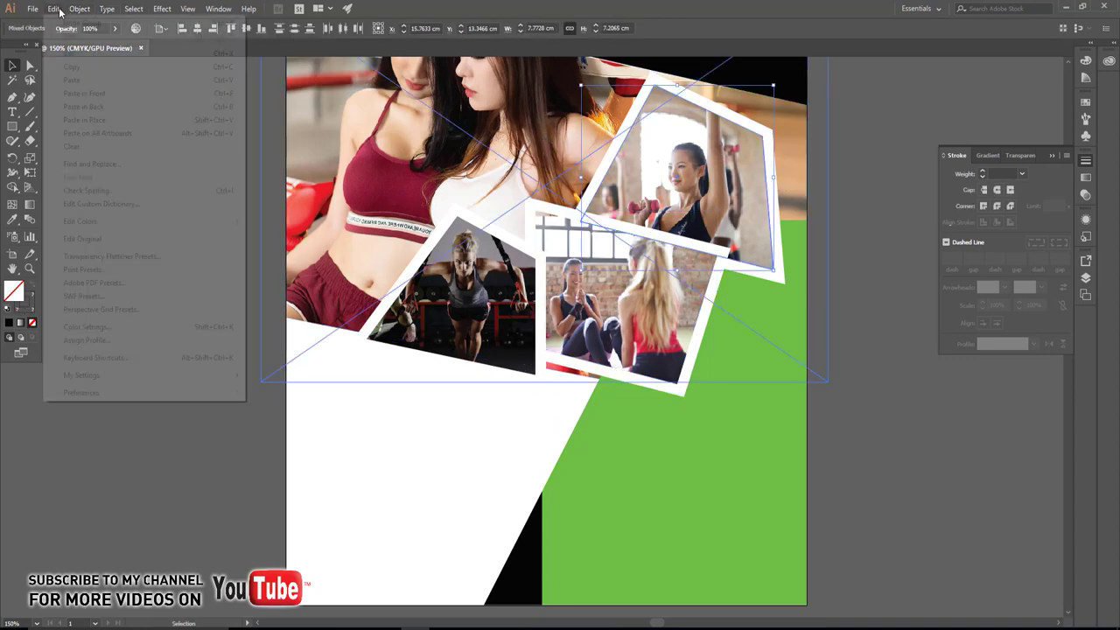
{"action": "left_click", "coordinate": [94, 53]}
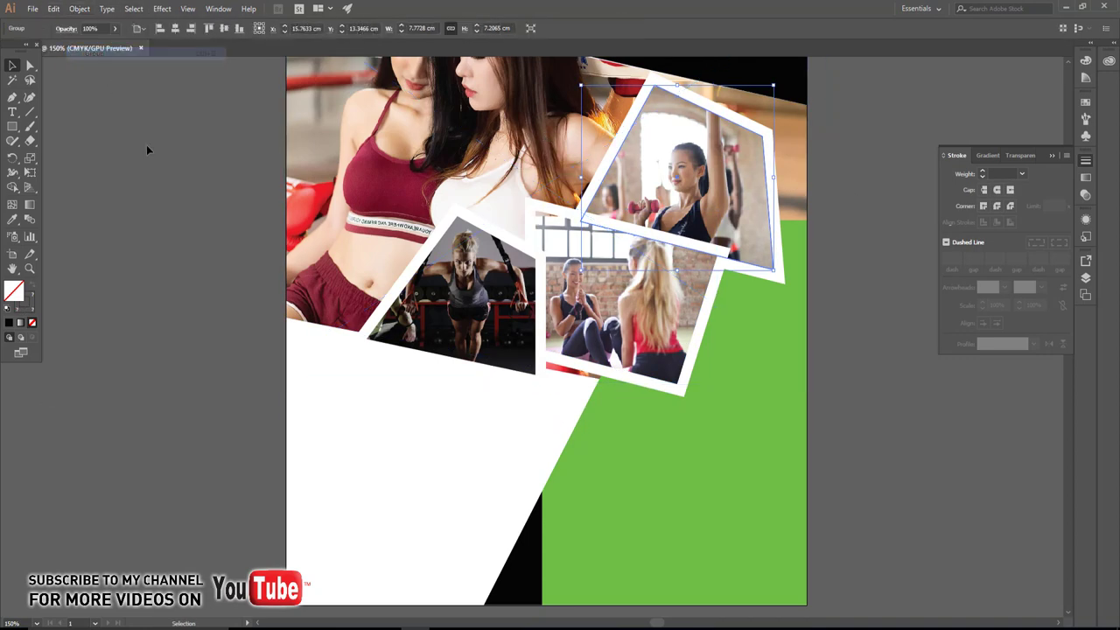
{"action": "left_click", "coordinate": [591, 354]}
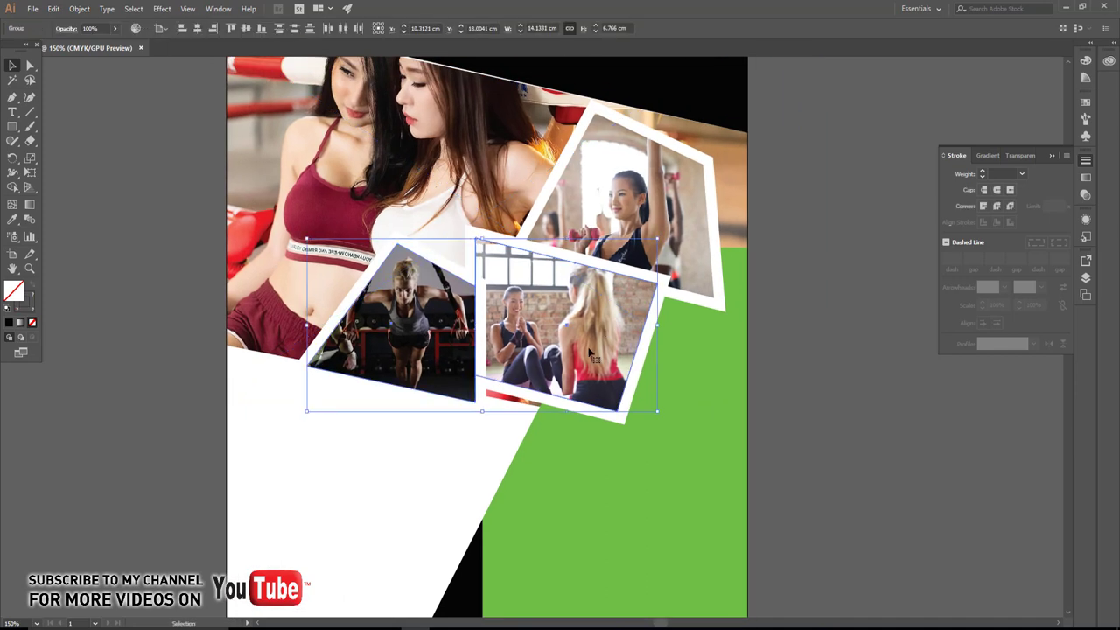
{"action": "key", "text": "Down"}
{"action": "key", "text": "Down"}
{"action": "key", "text": "Down"}
{"action": "key", "text": "Down"}
{"action": "key", "text": "Down"}
{"action": "key", "text": "Down"}
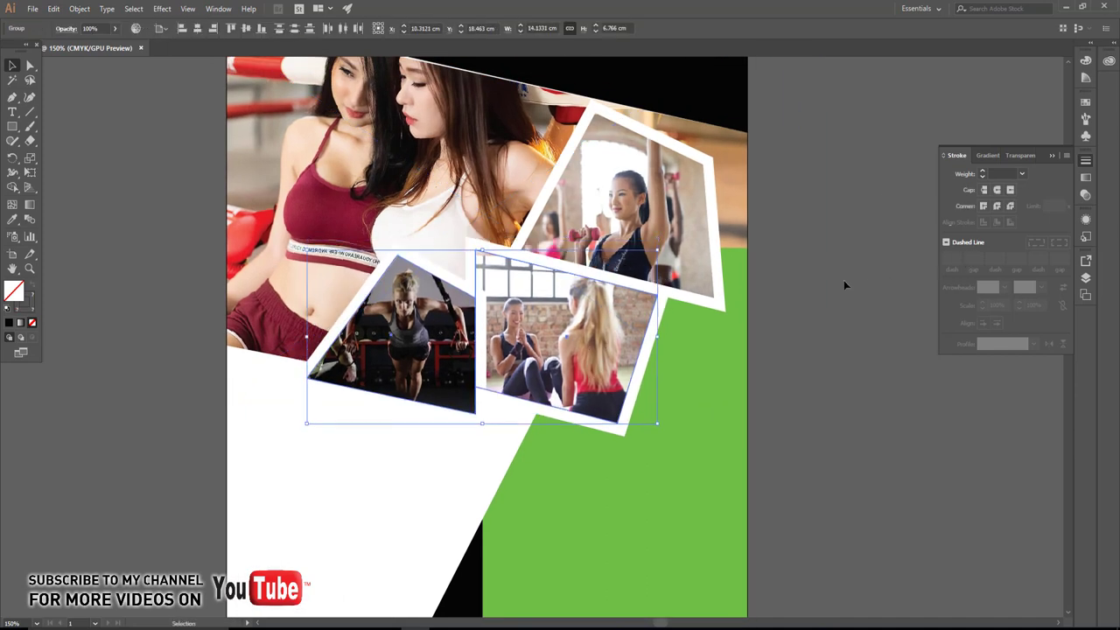
{"action": "left_click", "coordinate": [630, 202], "text": "shift"}
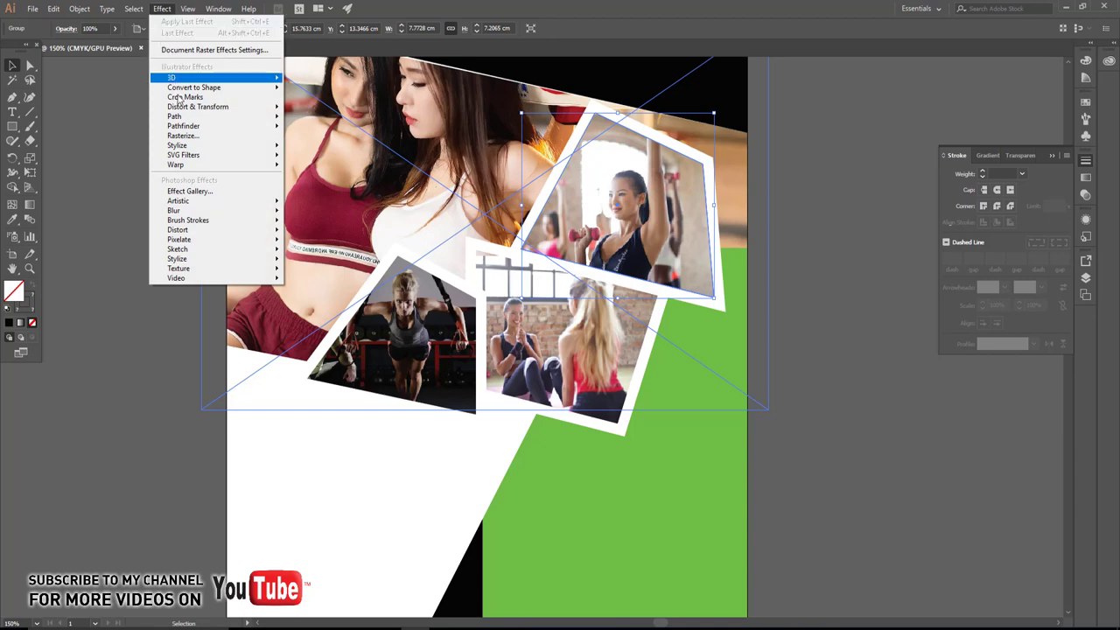
Give the first photo a Multiply drop shadow (75%, 0.25 cm offsets, 0.18 cm blur) and reapply it to the middle photo.
{"action": "mouse_move", "coordinate": [177, 145]}
{"action": "left_click", "coordinate": [347, 151]}
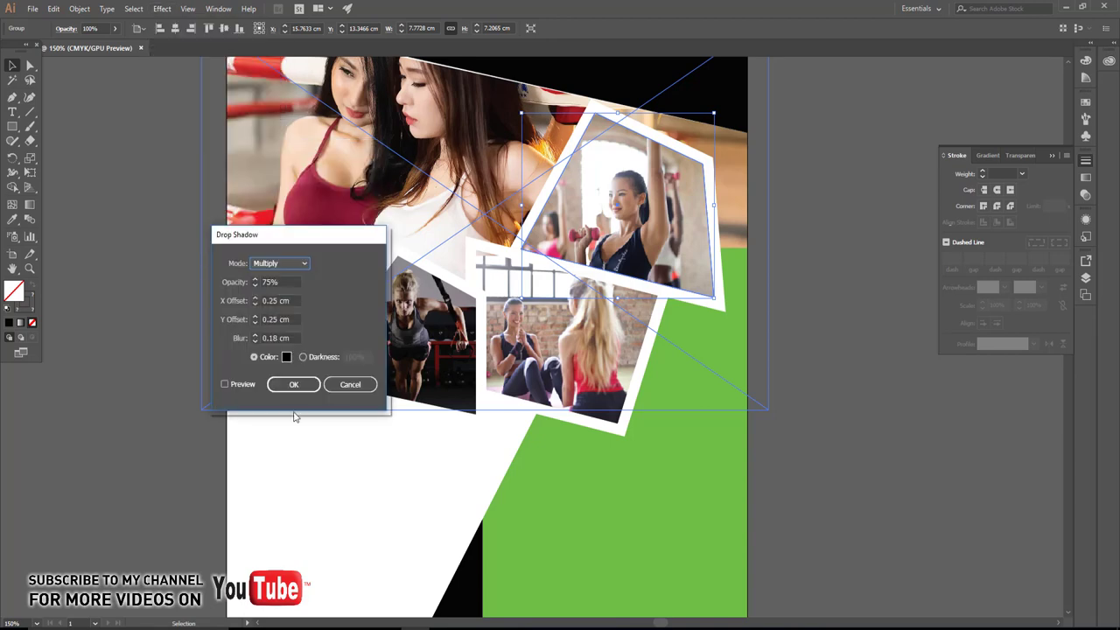
{"action": "left_click", "coordinate": [226, 384]}
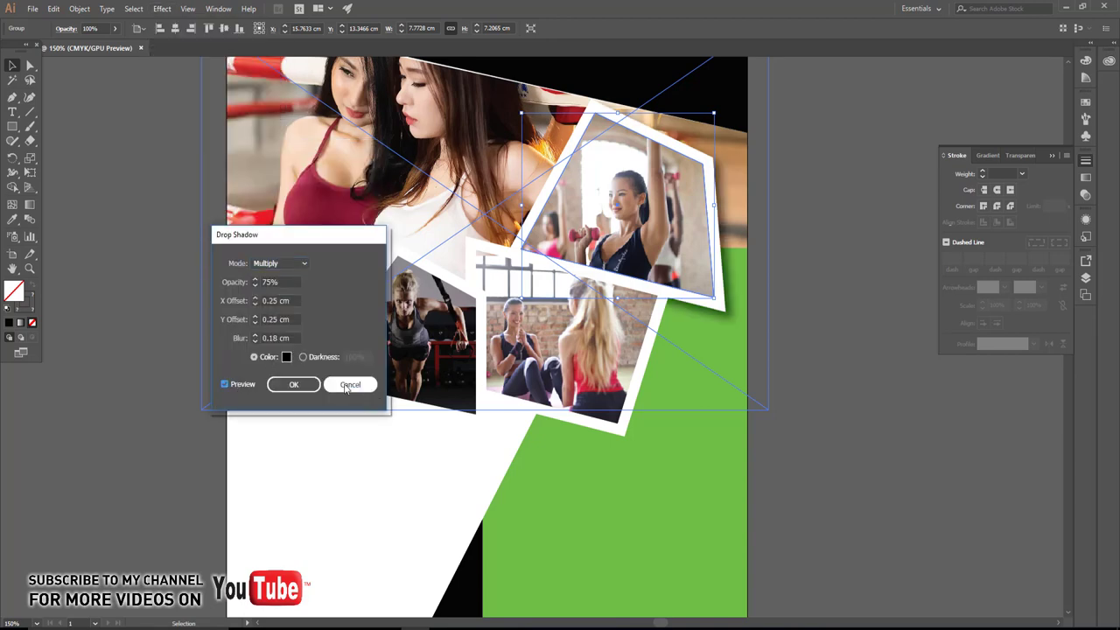
{"action": "left_click", "coordinate": [294, 384]}
{"action": "left_click", "coordinate": [569, 350]}
{"action": "left_click", "coordinate": [350, 175], "text": "shift"}
{"action": "left_click", "coordinate": [162, 7]}
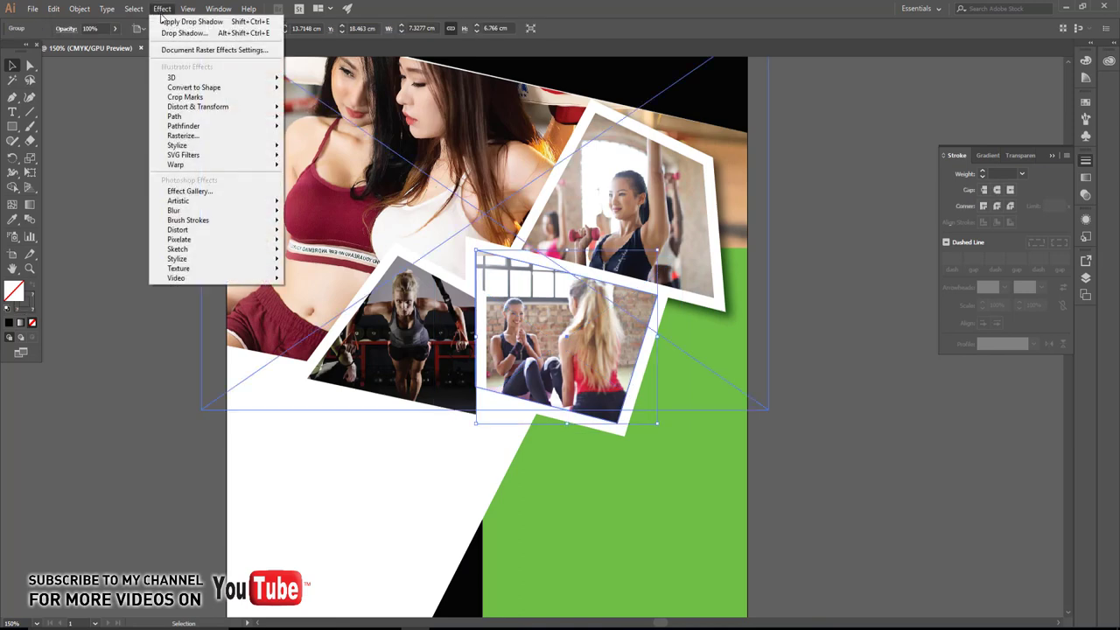
{"action": "left_click", "coordinate": [210, 21]}
Reapply the same drop shadow to the left photo, then deselect.
{"action": "left_click", "coordinate": [393, 333]}
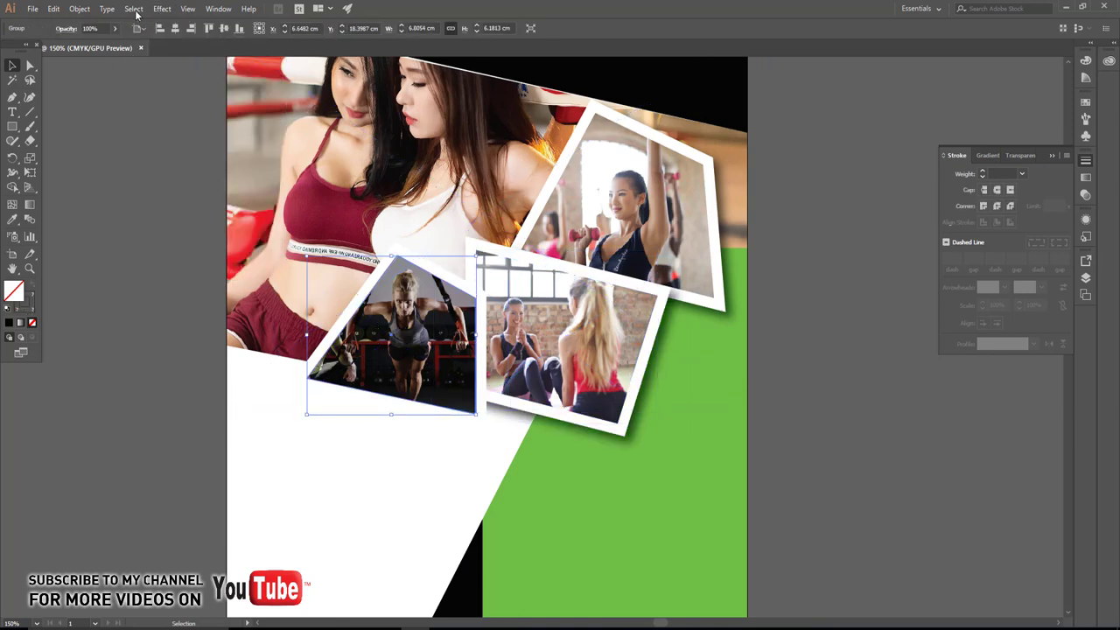
{"action": "left_click", "coordinate": [161, 7]}
{"action": "left_click", "coordinate": [193, 21]}
{"action": "left_click", "coordinate": [476, 444]}
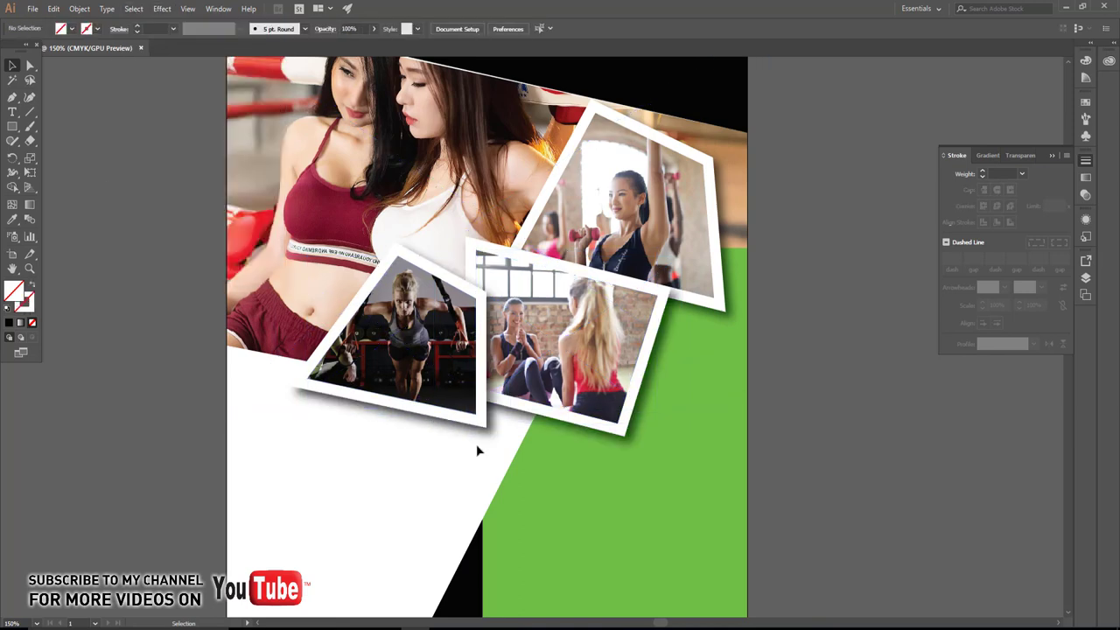
{"action": "left_click_drag", "start_coordinate": [476, 444], "coordinate": [489, 369]}
{"action": "mouse_move", "coordinate": [625, 358]}
{"action": "left_mouse_down"}
{"action": "mouse_move", "coordinate": [683, 496]}
{"action": "mouse_move", "coordinate": [680, 558]}
{"action": "left_mouse_up"}
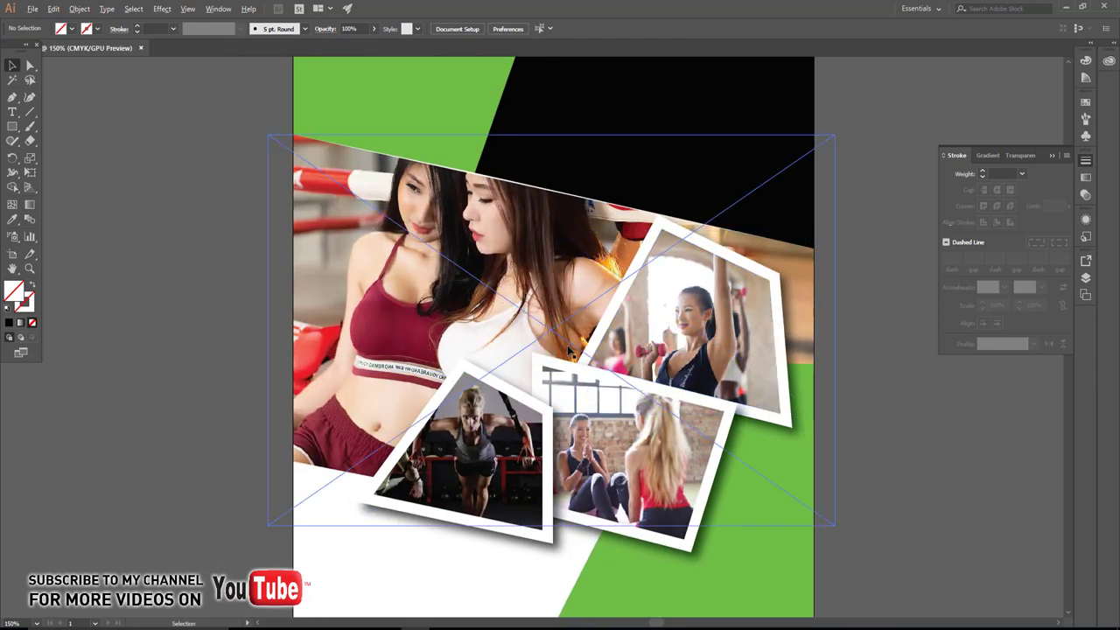
Paste a copy of the photo collage in front, releasing and remaking the background photo's clipping mask.
{"action": "key", "text": "ctrl+minus"}
{"action": "left_click", "coordinate": [542, 336]}
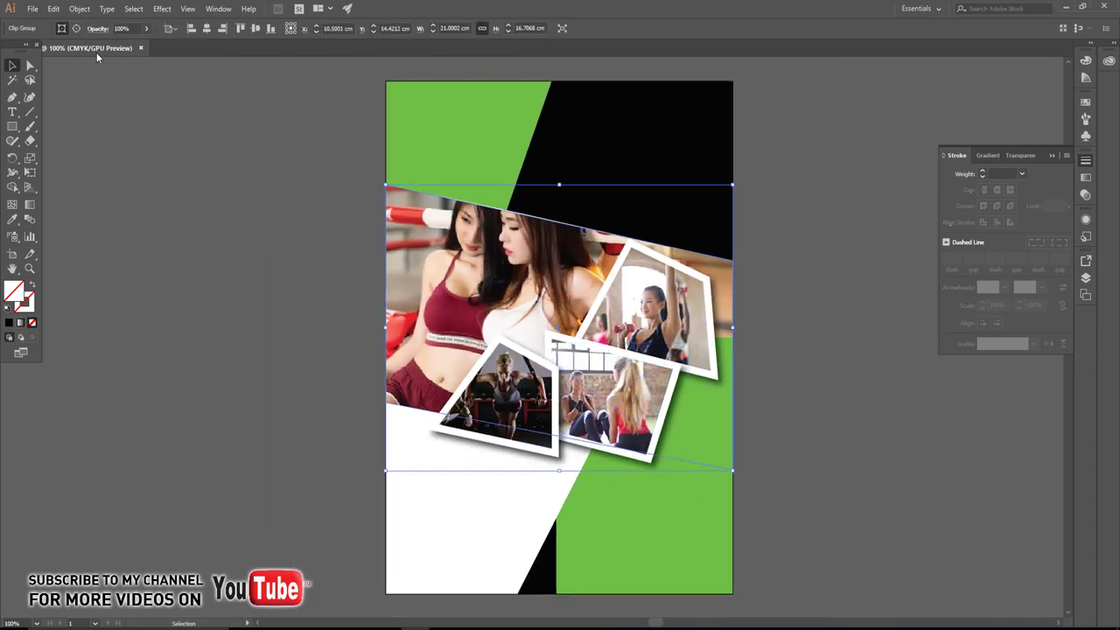
{"action": "left_click", "coordinate": [53, 9]}
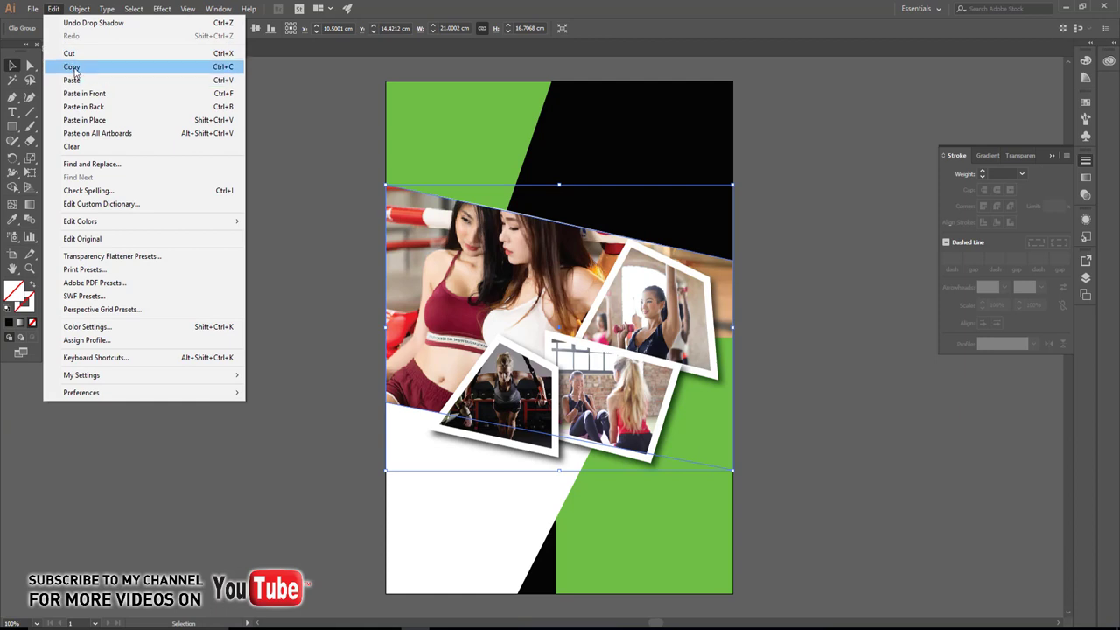
{"action": "left_click", "coordinate": [75, 67]}
{"action": "left_click", "coordinate": [55, 8]}
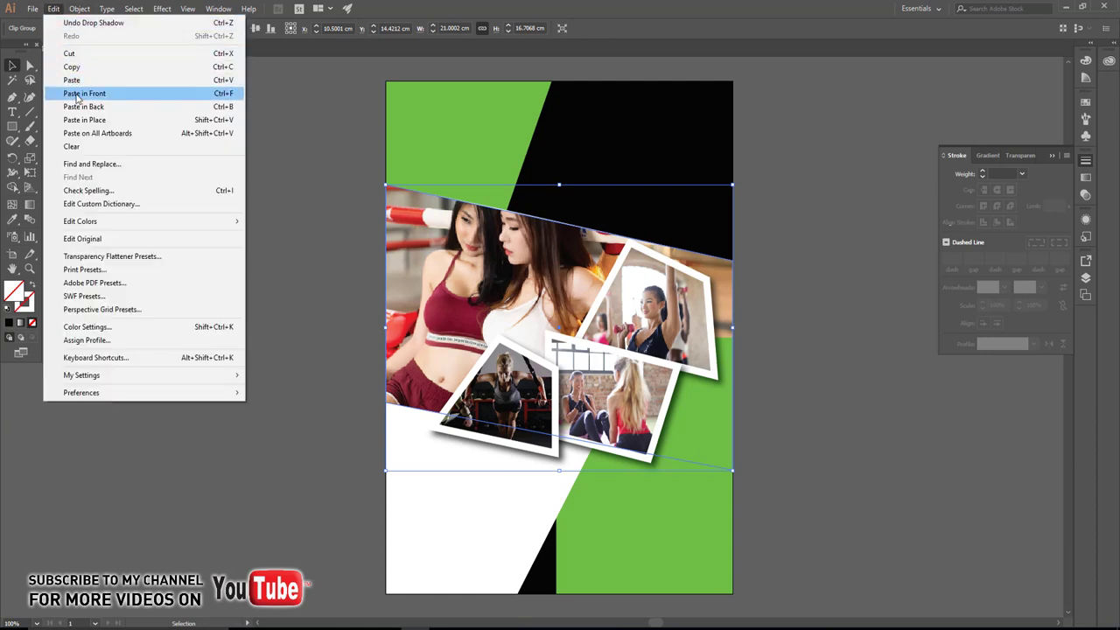
{"action": "left_click", "coordinate": [79, 94]}
{"action": "right_click", "coordinate": [375, 256]}
{"action": "left_click", "coordinate": [412, 350]}
{"action": "left_click", "coordinate": [340, 301]}
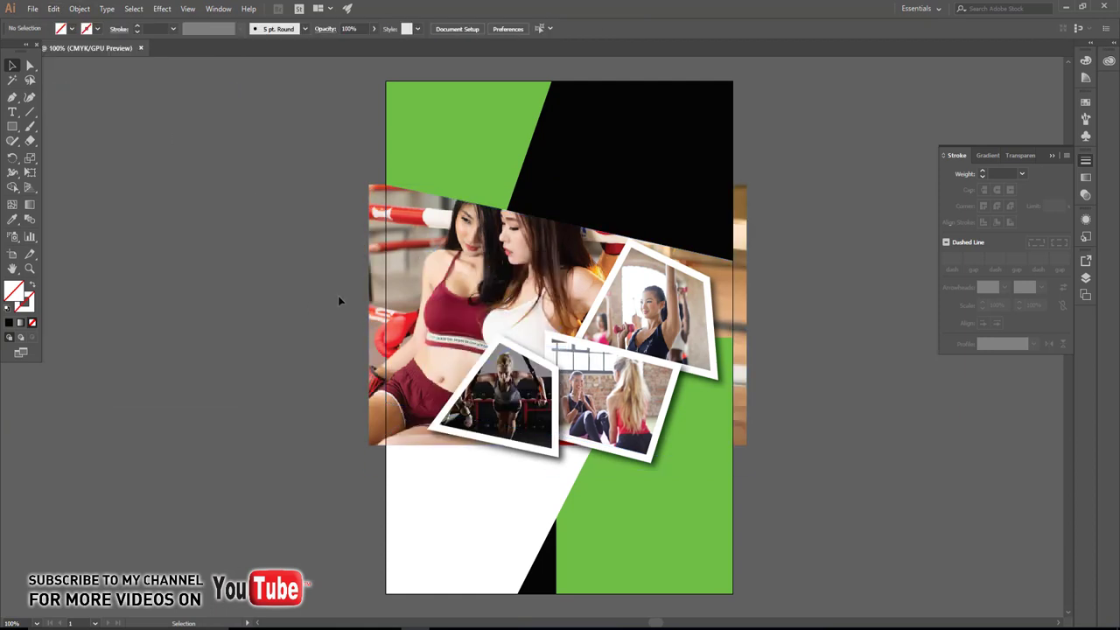
{"action": "left_click", "coordinate": [490, 278]}
{"action": "key", "text": "ctrl+7"}
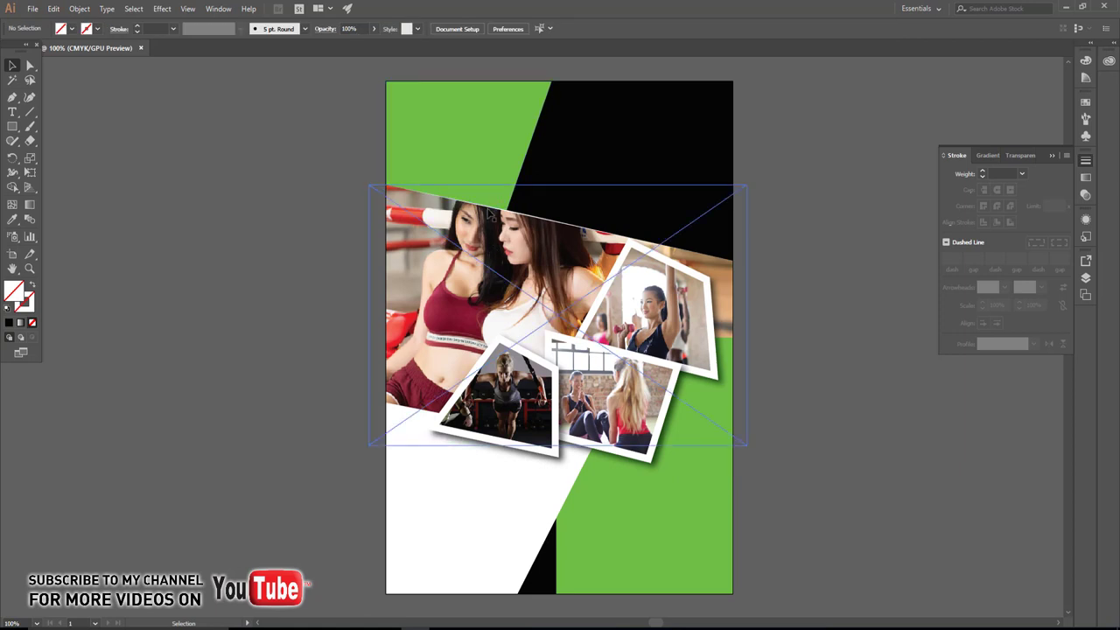
{"action": "key", "text": "ctrl+shift+a"}
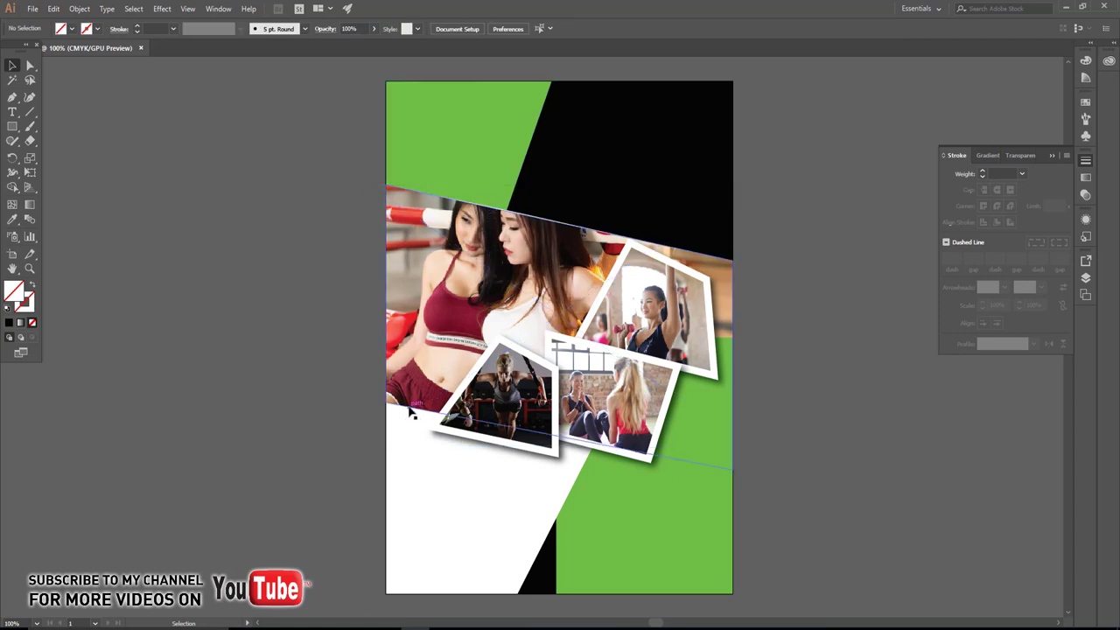
Eyedrop the white frame stroke onto the slanted path, align it inside, and raise it to 17 pt.
{"action": "left_click", "coordinate": [412, 410]}
{"action": "left_click", "coordinate": [12, 219]}
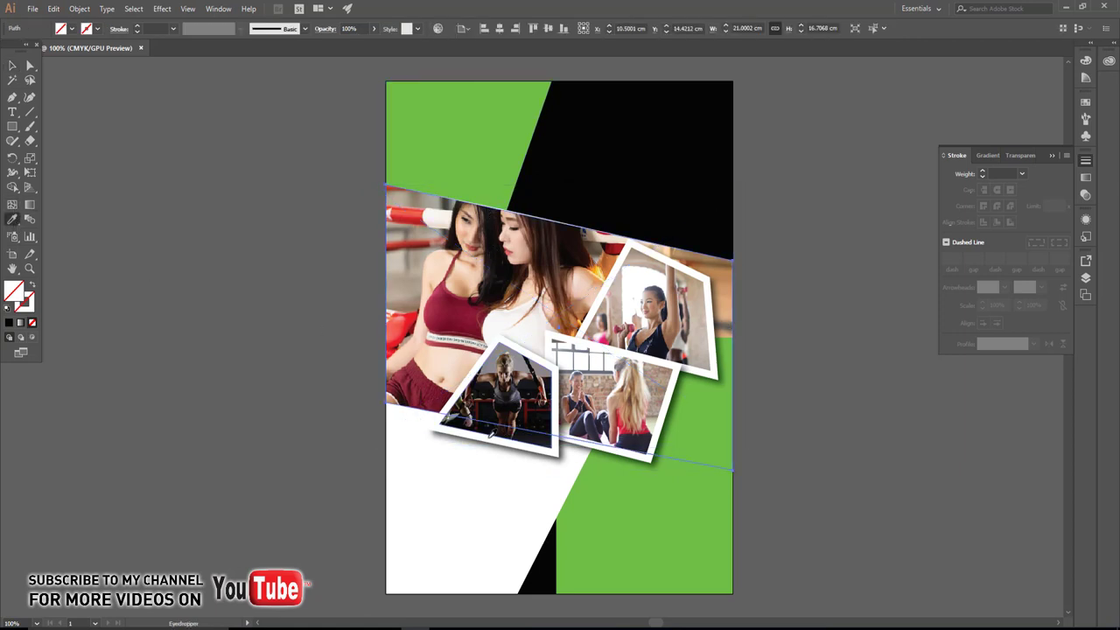
{"action": "left_click", "coordinate": [490, 431]}
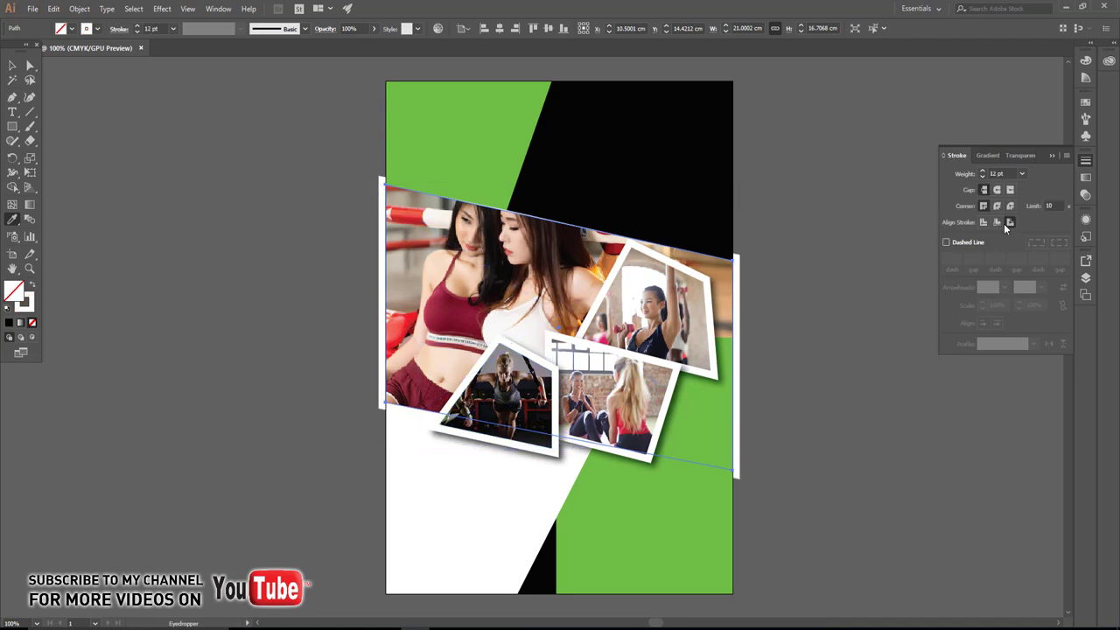
{"action": "left_click", "coordinate": [997, 222]}
{"action": "left_click", "coordinate": [985, 219]}
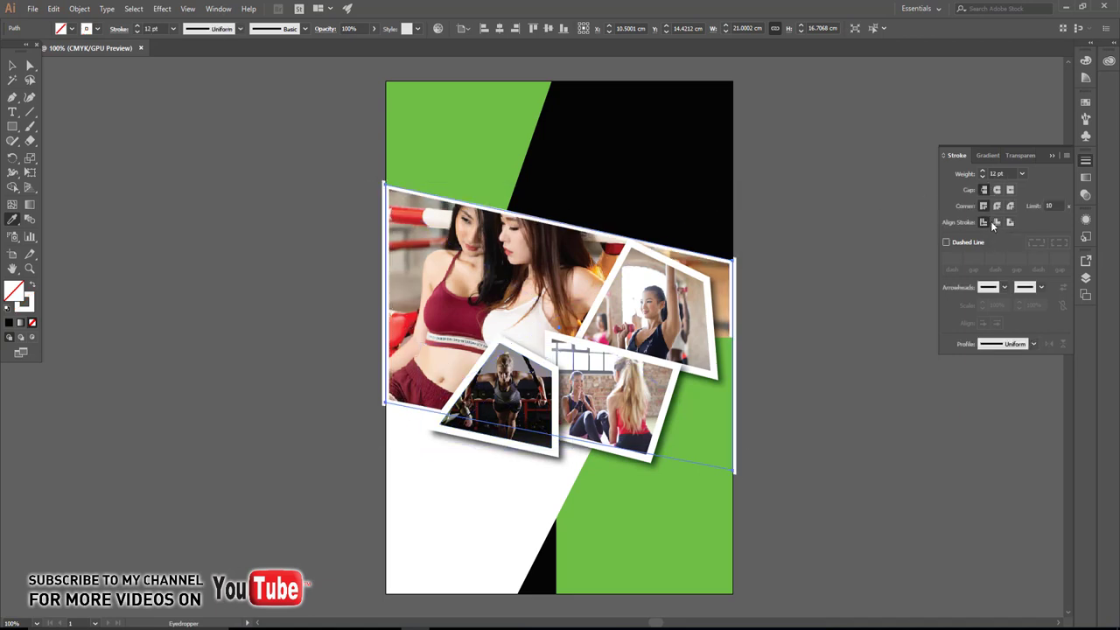
{"action": "left_click", "coordinate": [997, 222]}
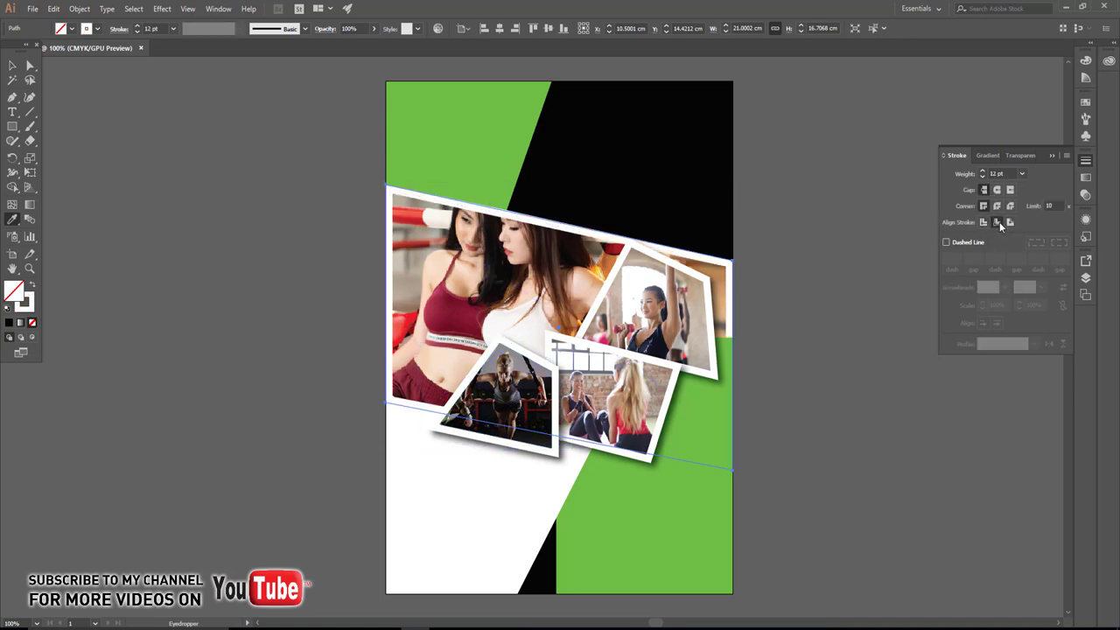
{"action": "left_click", "coordinate": [138, 28]}
{"action": "left_click", "coordinate": [138, 27]}
{"action": "left_click", "coordinate": [138, 27]}
{"action": "left_click", "coordinate": [138, 27]}
{"action": "left_click", "coordinate": [139, 27]}
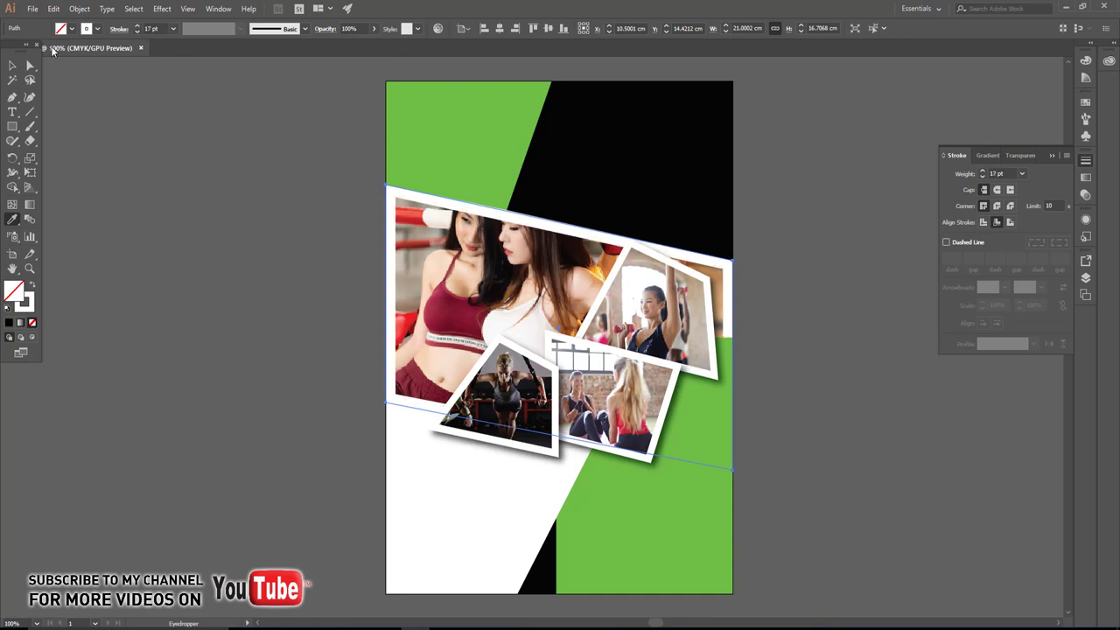
Enter the clip group to isolate the background photo, then return to the full flyer.
{"action": "left_click", "coordinate": [12, 66]}
{"action": "double_click", "coordinate": [472, 289]}
{"action": "left_click", "coordinate": [496, 284]}
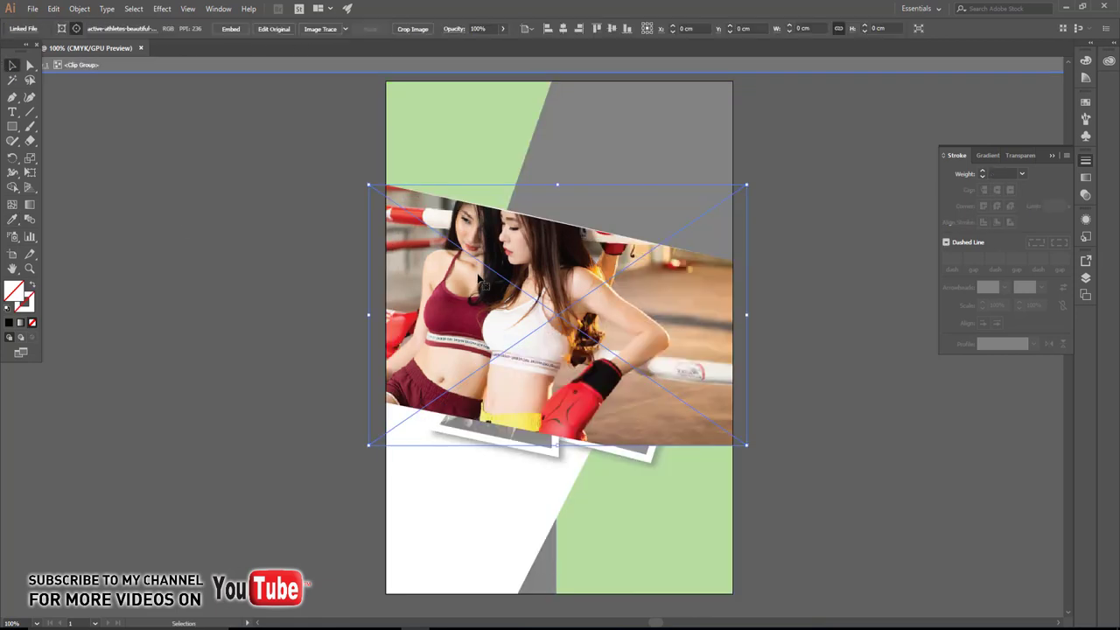
{"action": "double_click", "coordinate": [505, 284]}
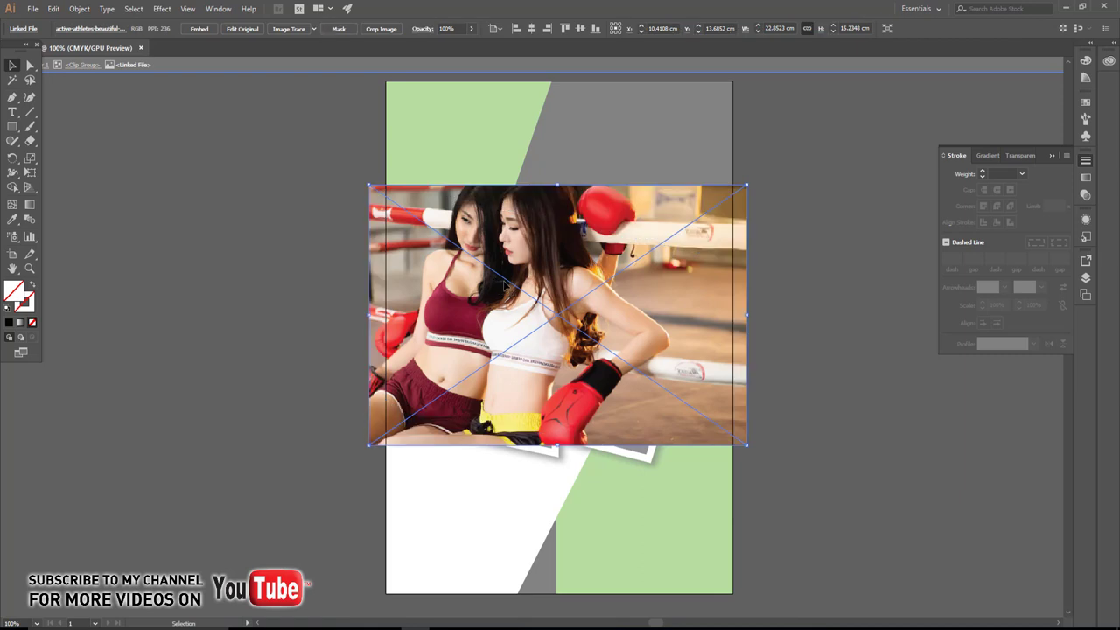
{"action": "double_click", "coordinate": [306, 283]}
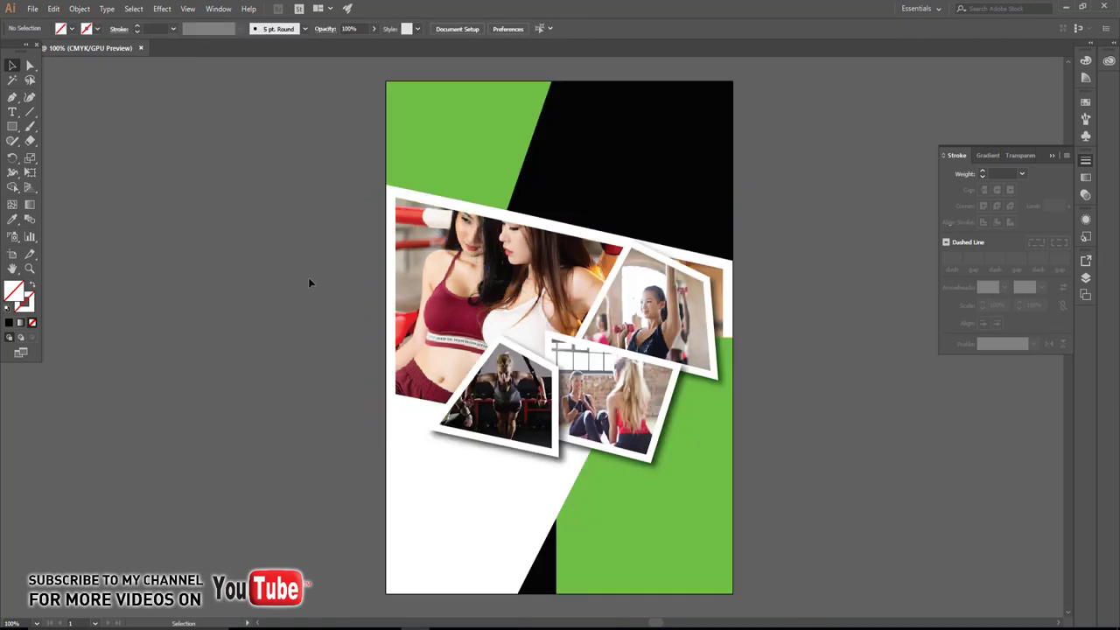
Add a new Gobold text line with CALL NOW! and the phone number beside the flyer.
{"action": "key", "text": "t"}
{"action": "left_click", "coordinate": [174, 237]}
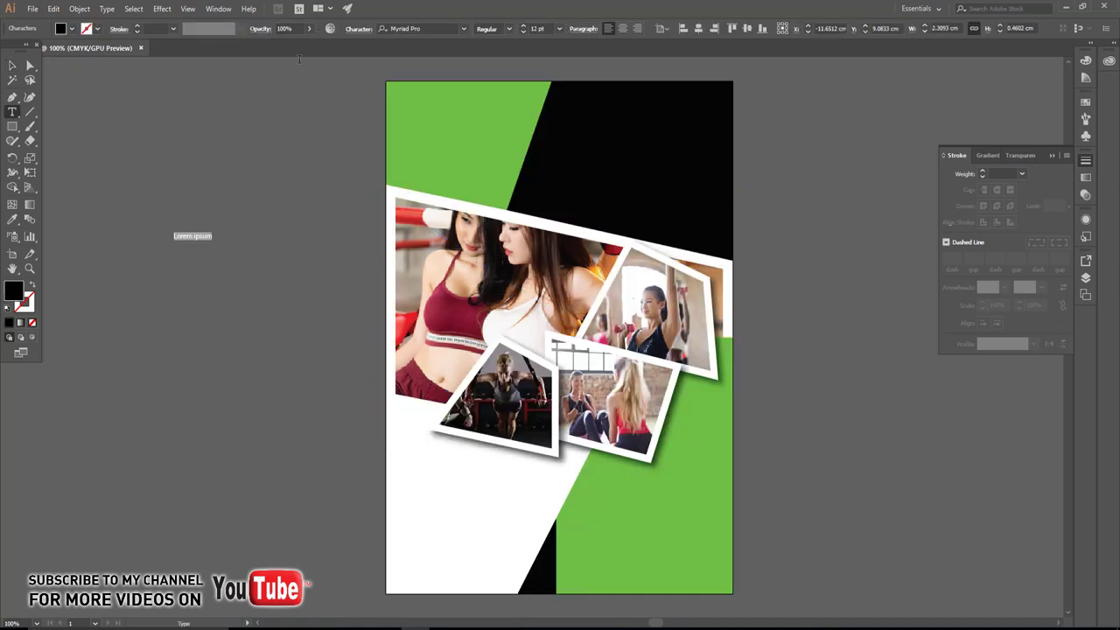
{"action": "left_click", "coordinate": [422, 29]}
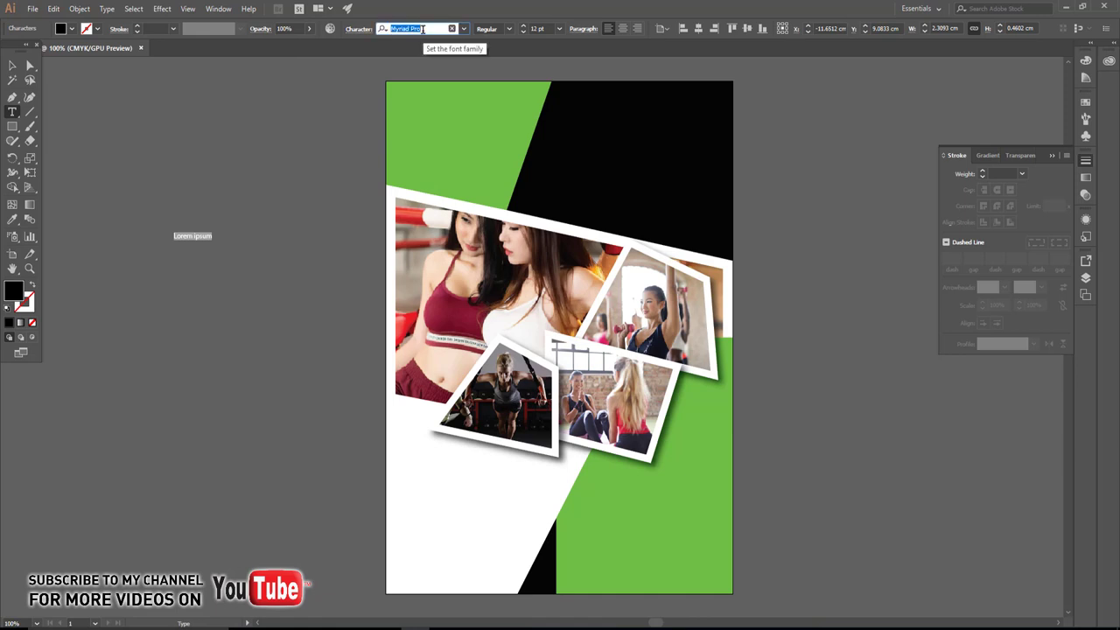
{"action": "type", "text": "go"}
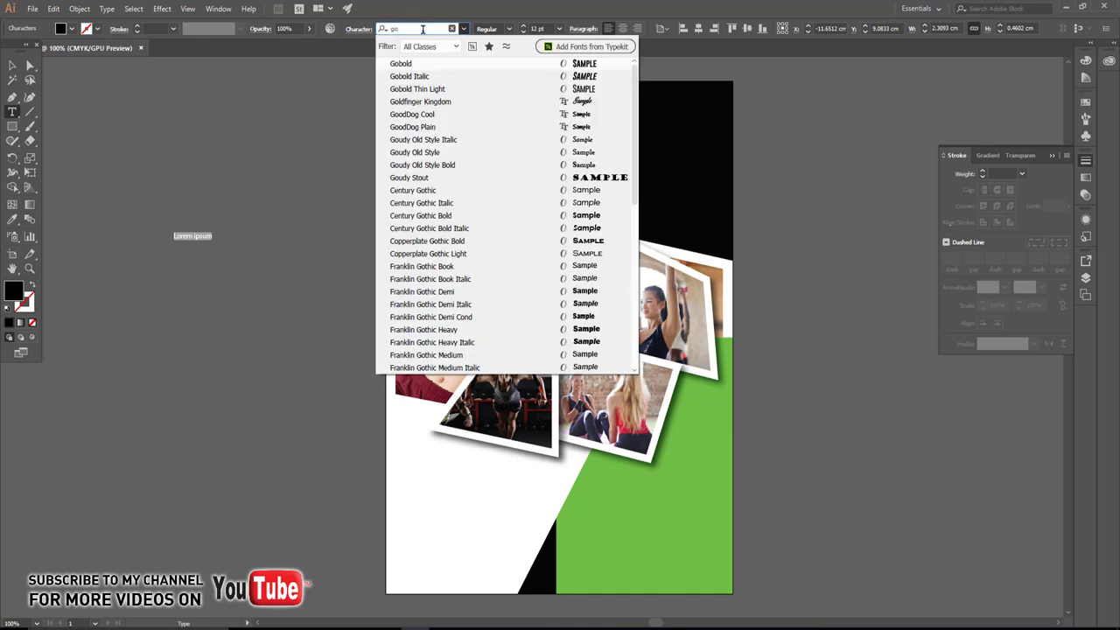
{"action": "left_click", "coordinate": [429, 64]}
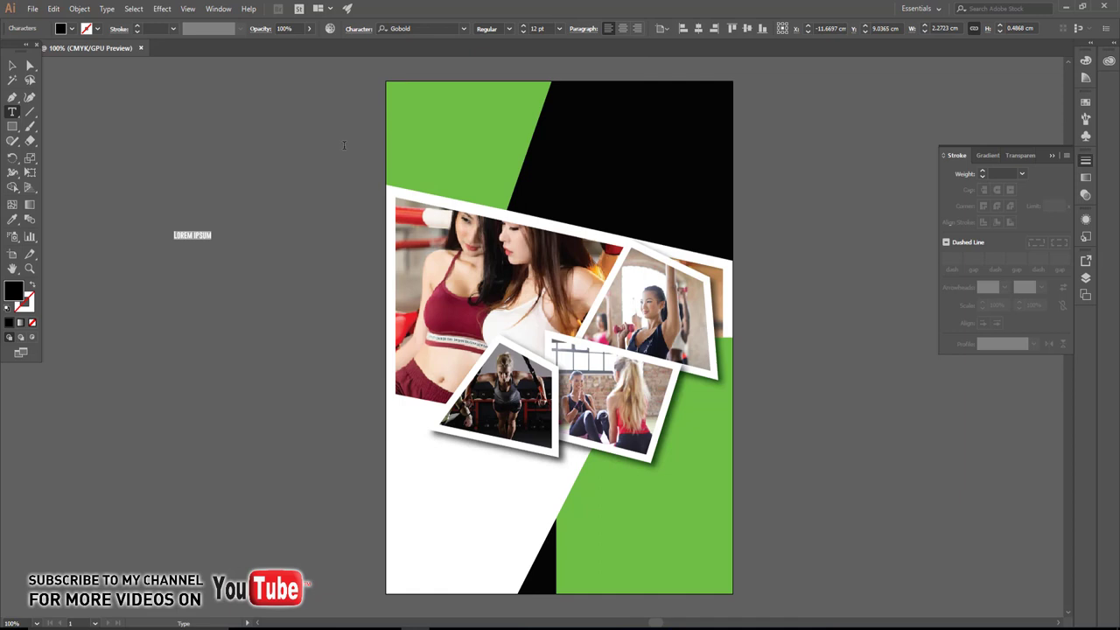
{"action": "type", "text": "CALL NOW!"}
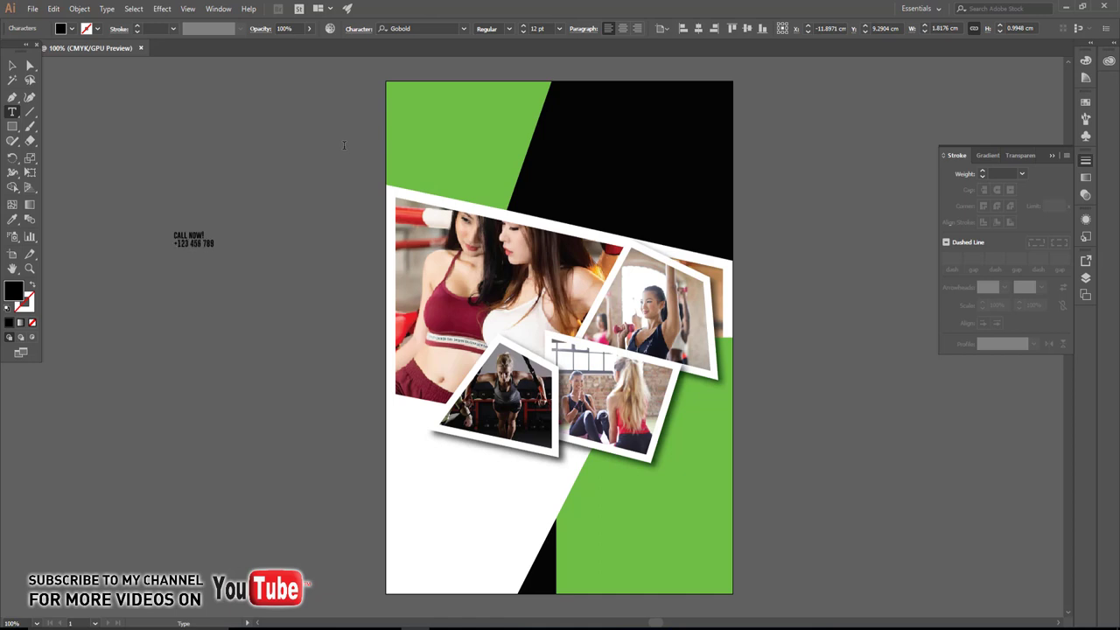
Enlarge the CALL NOW! text block and make its fill white.
{"action": "left_click", "coordinate": [12, 64]}
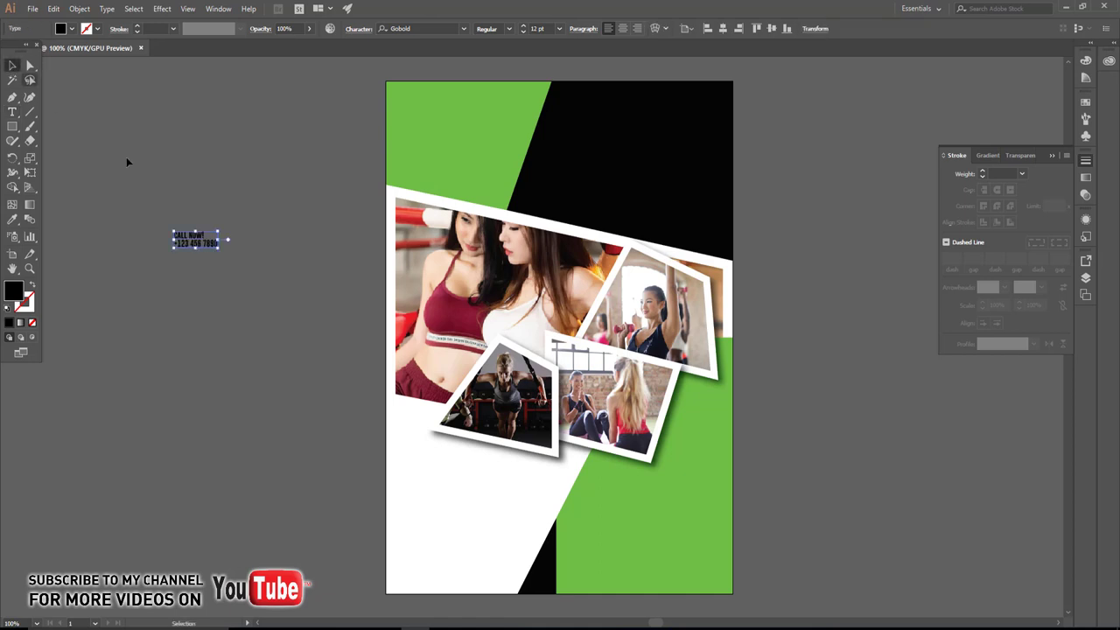
{"action": "mouse_move", "coordinate": [229, 247]}
{"action": "left_mouse_down"}
{"action": "mouse_move", "coordinate": [308, 308]}
{"action": "mouse_move", "coordinate": [492, 147]}
{"action": "mouse_move", "coordinate": [486, 156]}
{"action": "mouse_move", "coordinate": [505, 150]}
{"action": "left_mouse_up"}
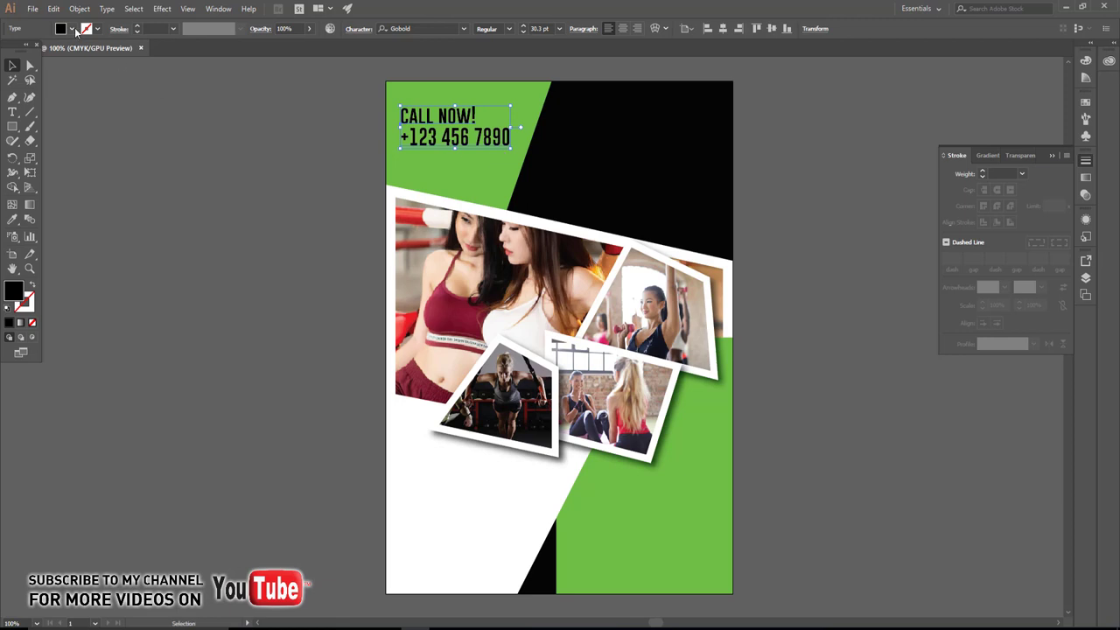
{"action": "left_click", "coordinate": [73, 29]}
{"action": "left_click", "coordinate": [22, 52]}
{"action": "left_click", "coordinate": [142, 187]}
Place a copy of the CALL NOW! text in the black area at top right.
{"action": "mouse_move", "coordinate": [305, 159]}
{"action": "left_mouse_down"}
{"action": "mouse_move", "coordinate": [364, 188]}
{"action": "mouse_move", "coordinate": [558, 172]}
{"action": "left_mouse_up"}
{"action": "left_click", "coordinate": [377, 166]}
{"action": "left_click", "coordinate": [282, 185]}
{"action": "left_click", "coordinate": [275, 180]}
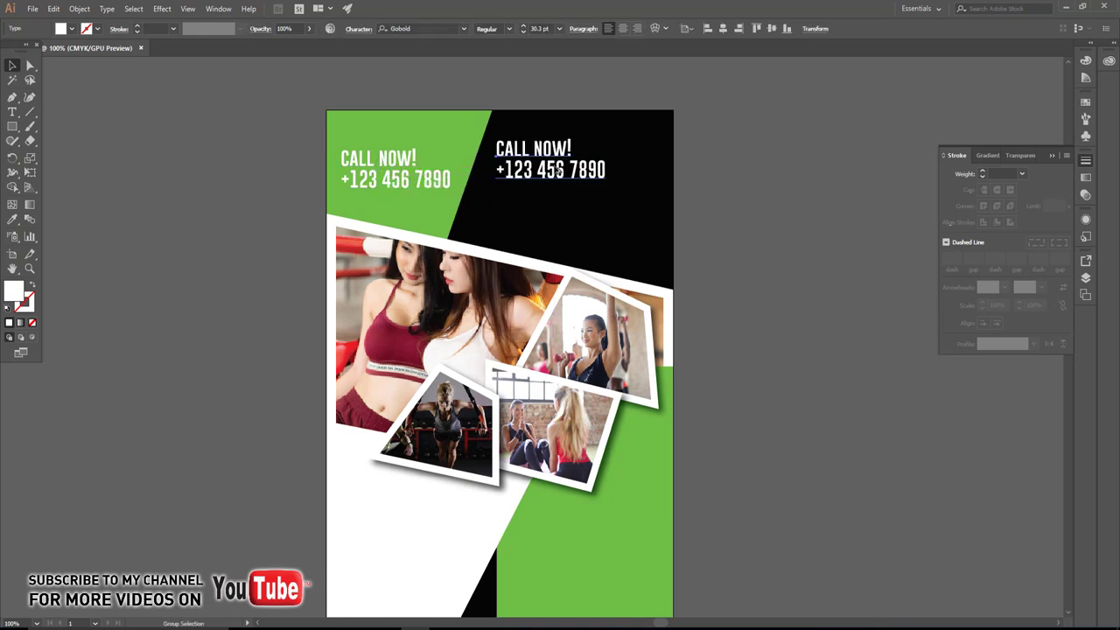
Retype the copied text as SHAPE and set it in italic.
{"action": "double_click", "coordinate": [545, 154]}
{"action": "key", "text": "ctrl+a"}
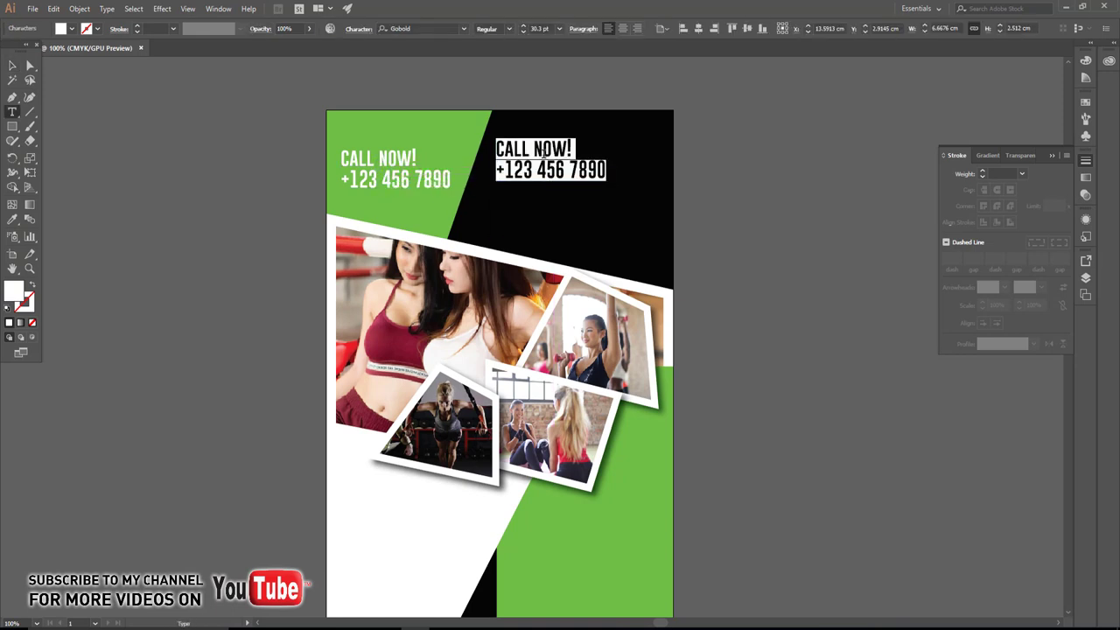
{"action": "type", "text": "SHAPE"}
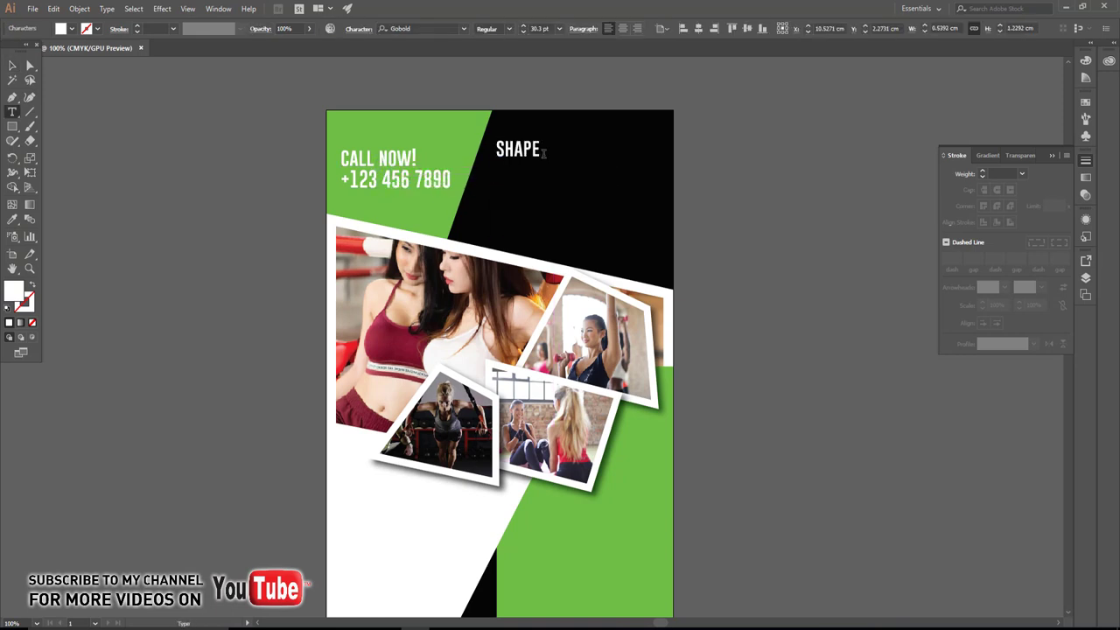
{"action": "left_click", "coordinate": [12, 65]}
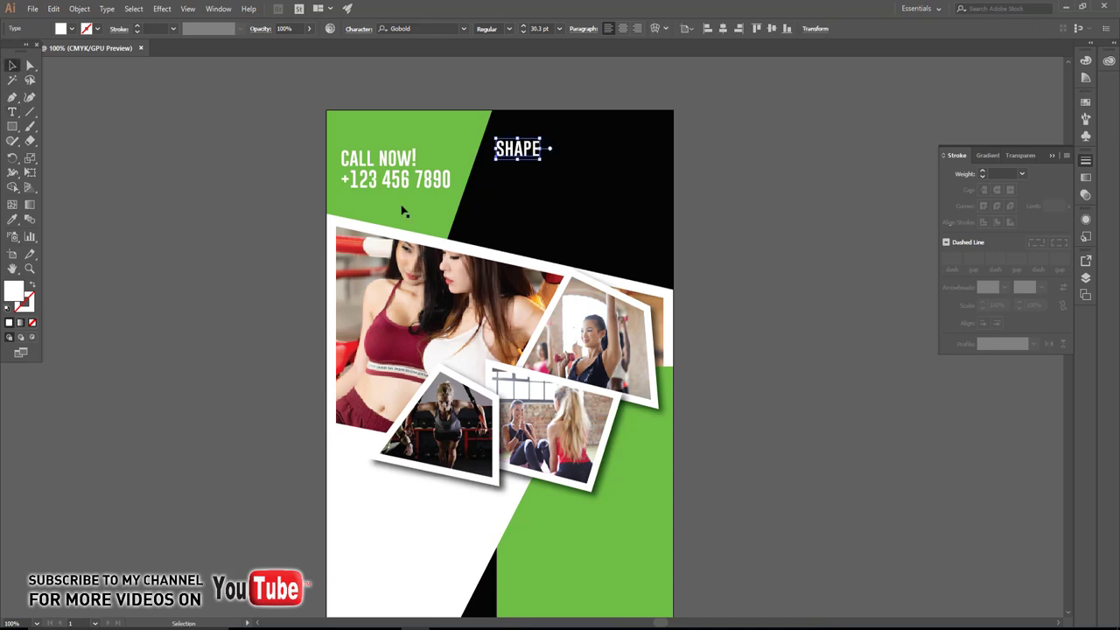
{"action": "left_click", "coordinate": [510, 28]}
{"action": "left_click", "coordinate": [494, 56]}
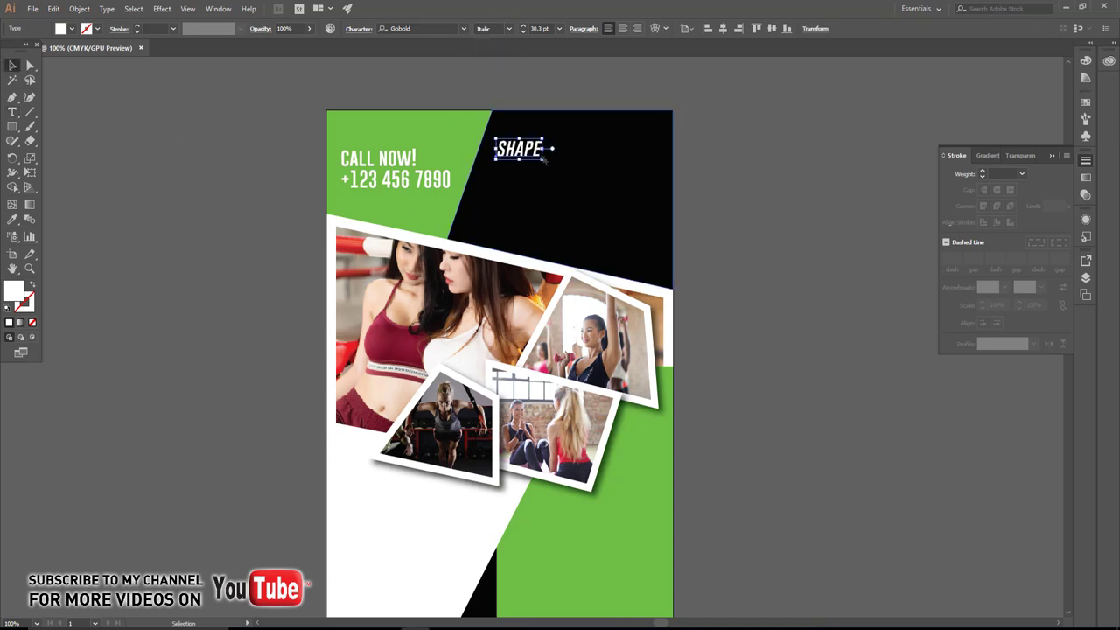
Enlarge SHAPE to headline size, colour it the flyer's green, and place a copy below.
{"action": "mouse_move", "coordinate": [547, 157]}
{"action": "left_mouse_down"}
{"action": "mouse_move", "coordinate": [658, 210]}
{"action": "mouse_move", "coordinate": [636, 164]}
{"action": "left_mouse_up"}
{"action": "left_click", "coordinate": [12, 219]}
{"action": "left_click", "coordinate": [386, 127]}
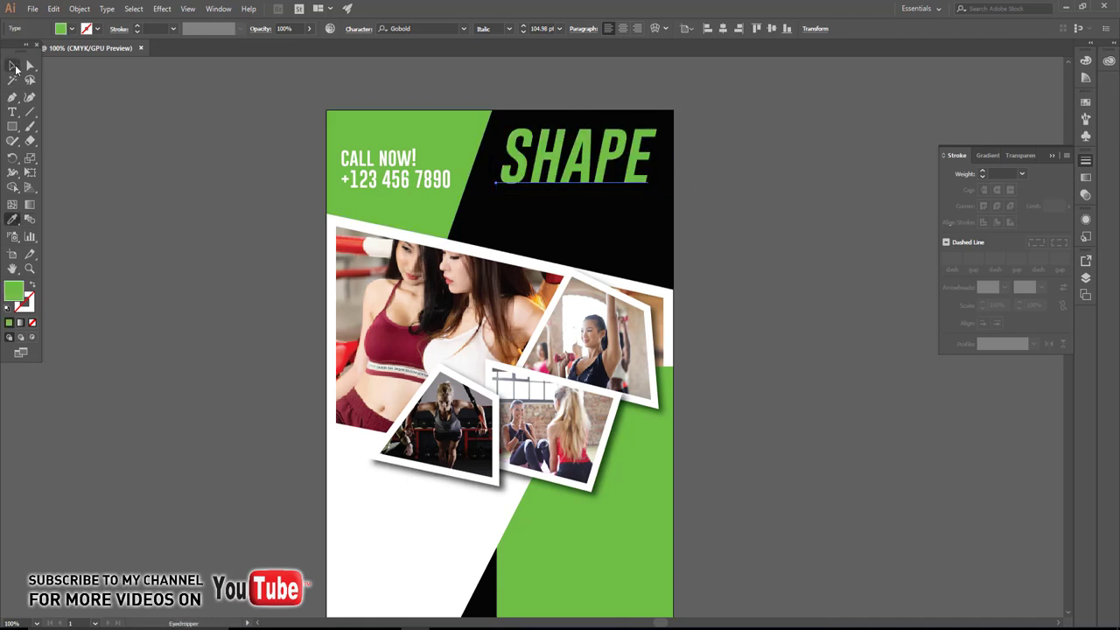
{"action": "left_click", "coordinate": [13, 67]}
{"action": "mouse_move", "coordinate": [534, 194]}
{"action": "left_mouse_down"}
{"action": "mouse_move", "coordinate": [617, 254]}
{"action": "mouse_move", "coordinate": [574, 247]}
{"action": "left_mouse_up"}
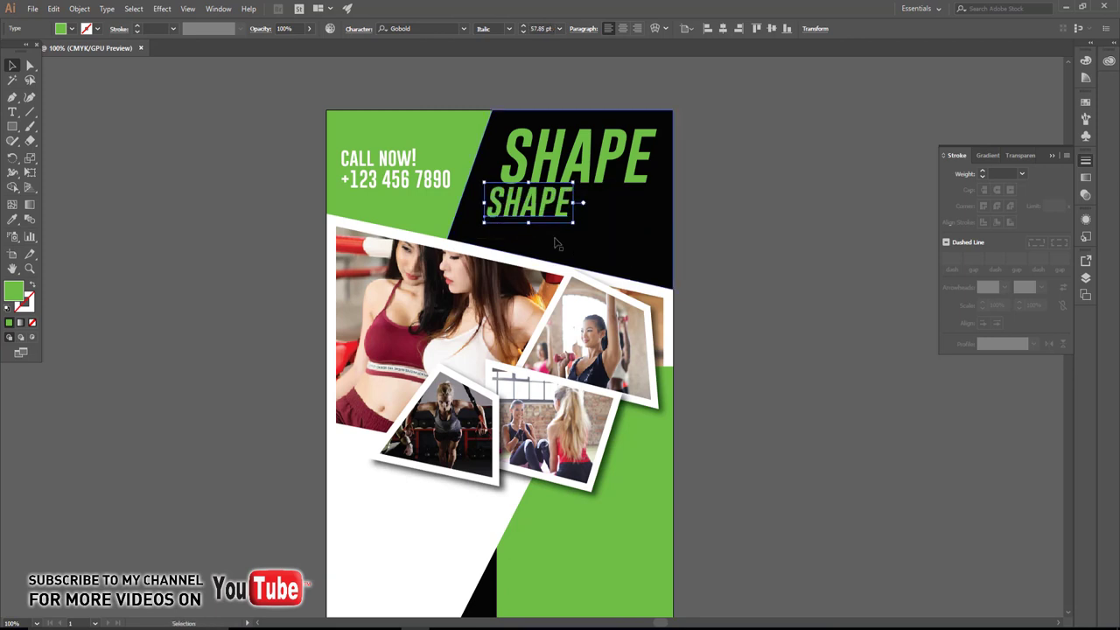
Retype the lower copy as white YOUR BODY, nudge it into place, and copy CALL NOW! beneath it.
{"action": "double_click", "coordinate": [534, 203]}
{"action": "type", "text": "Y"}
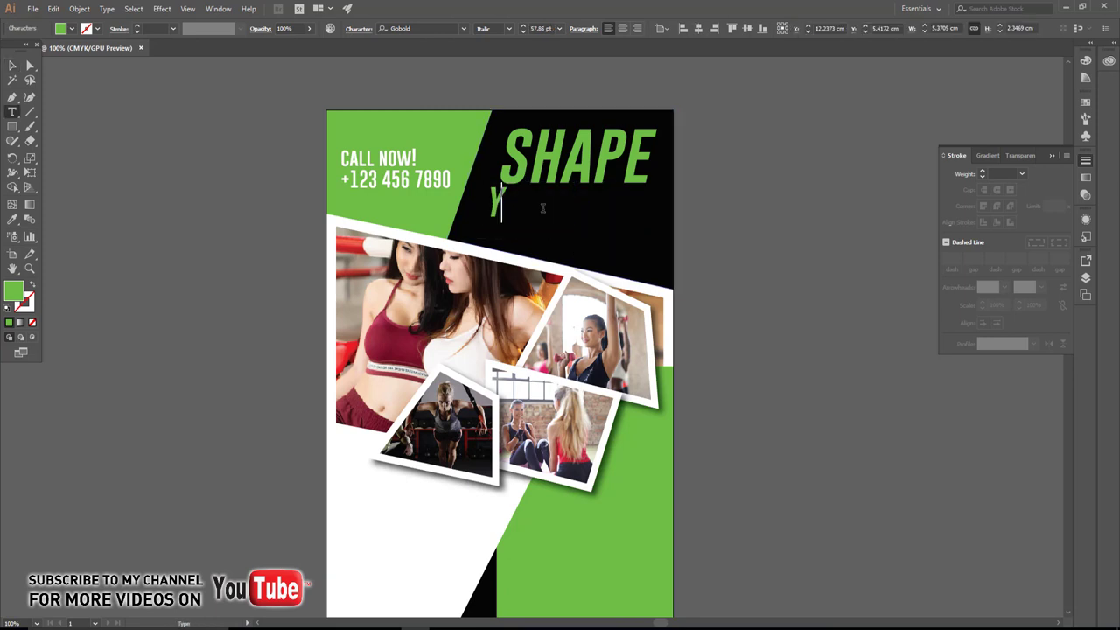
{"action": "type", "text": "OUR BODY"}
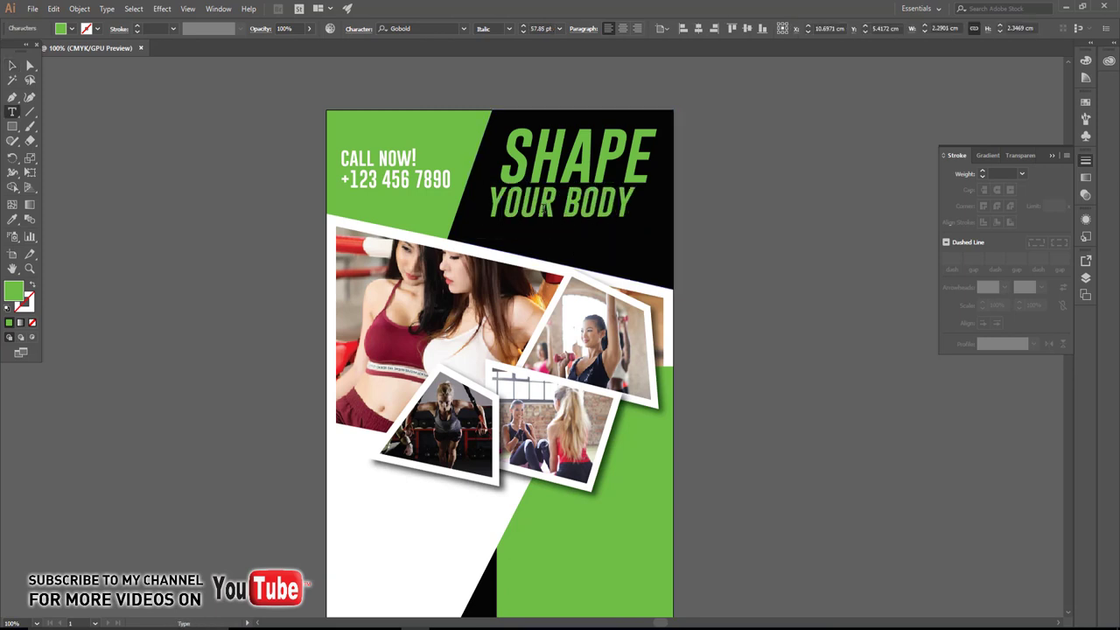
{"action": "left_click", "coordinate": [10, 65]}
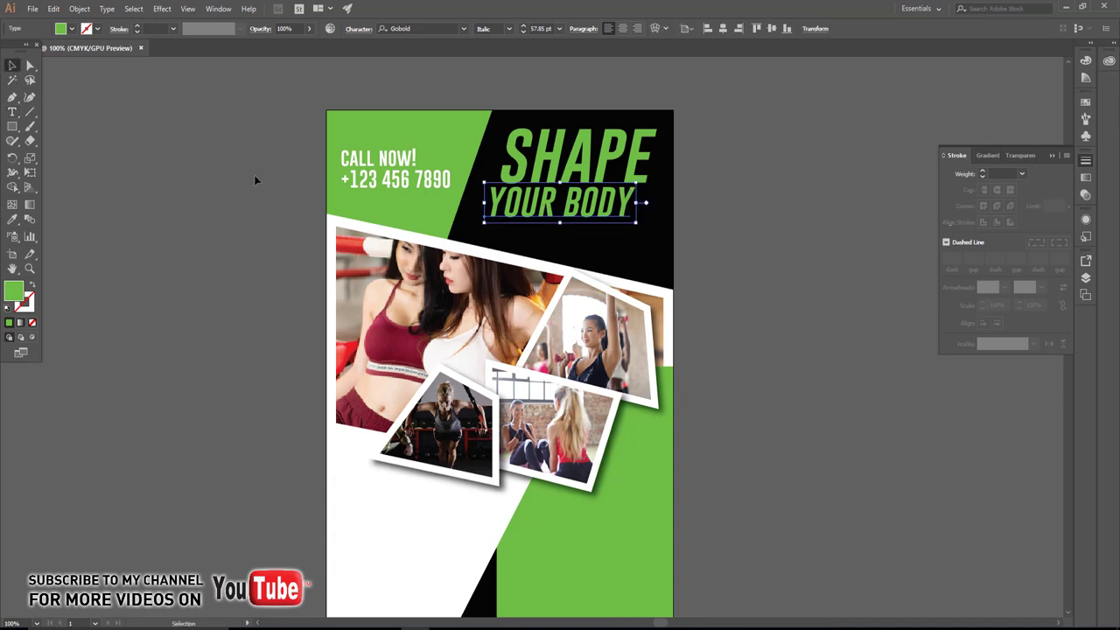
{"action": "key", "text": "Right"}
{"action": "key", "text": "Right"}
{"action": "key", "text": "Right"}
{"action": "key", "text": "Right"}
{"action": "key", "text": "Right"}
{"action": "key", "text": "Right"}
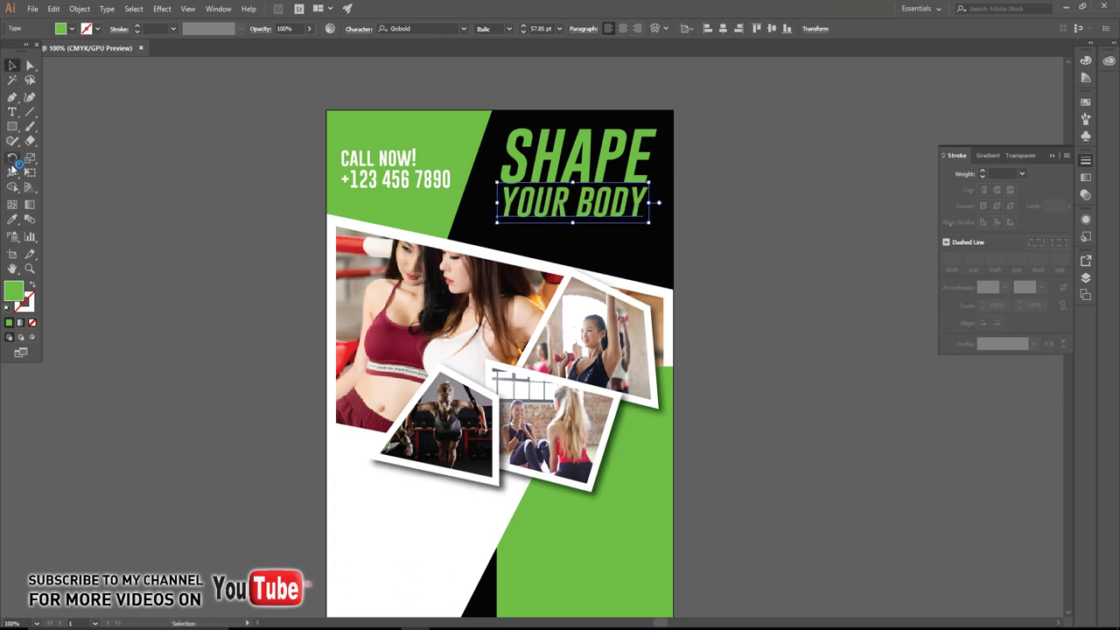
{"action": "left_click", "coordinate": [71, 29]}
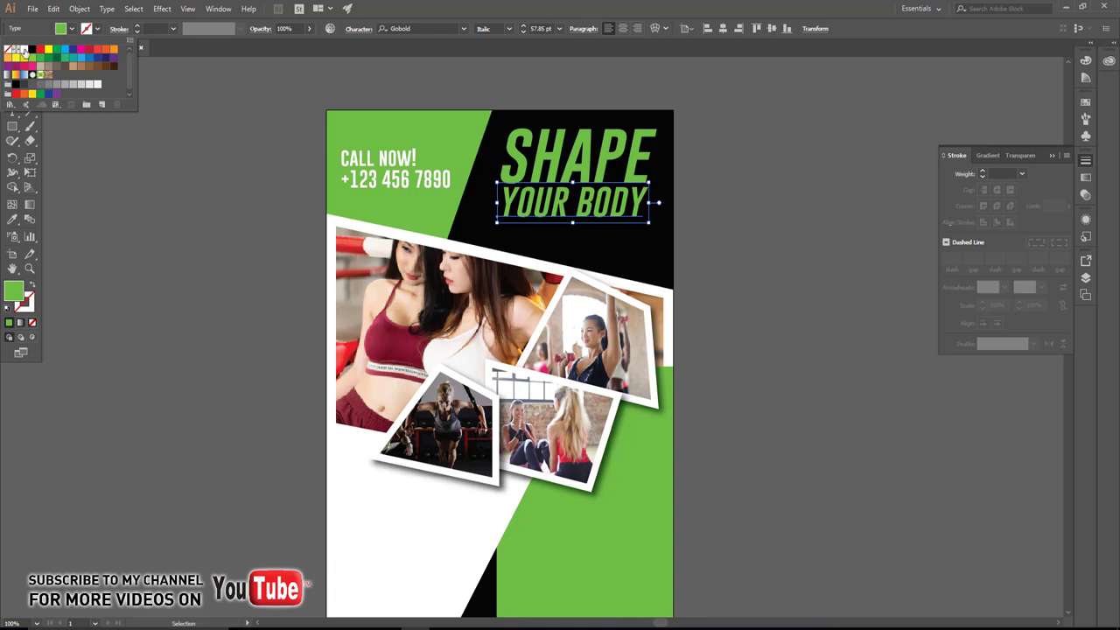
{"action": "left_click", "coordinate": [24, 50]}
{"action": "left_click", "coordinate": [132, 195]}
{"action": "left_click_drag", "start_coordinate": [575, 203], "coordinate": [571, 203]}
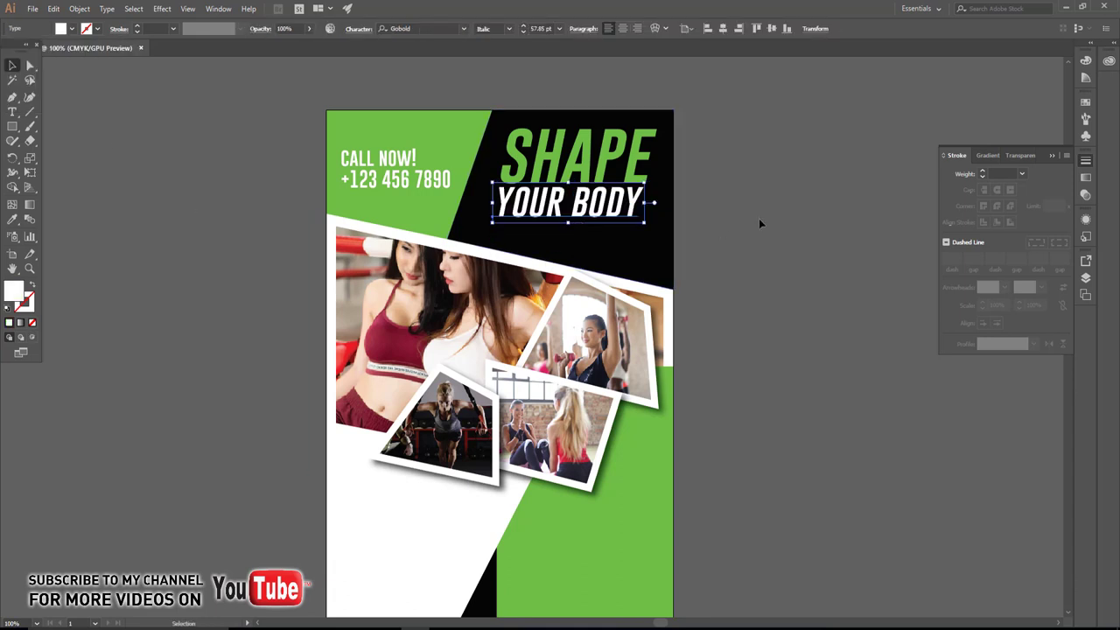
{"action": "left_click_drag", "start_coordinate": [411, 179], "coordinate": [567, 256]}
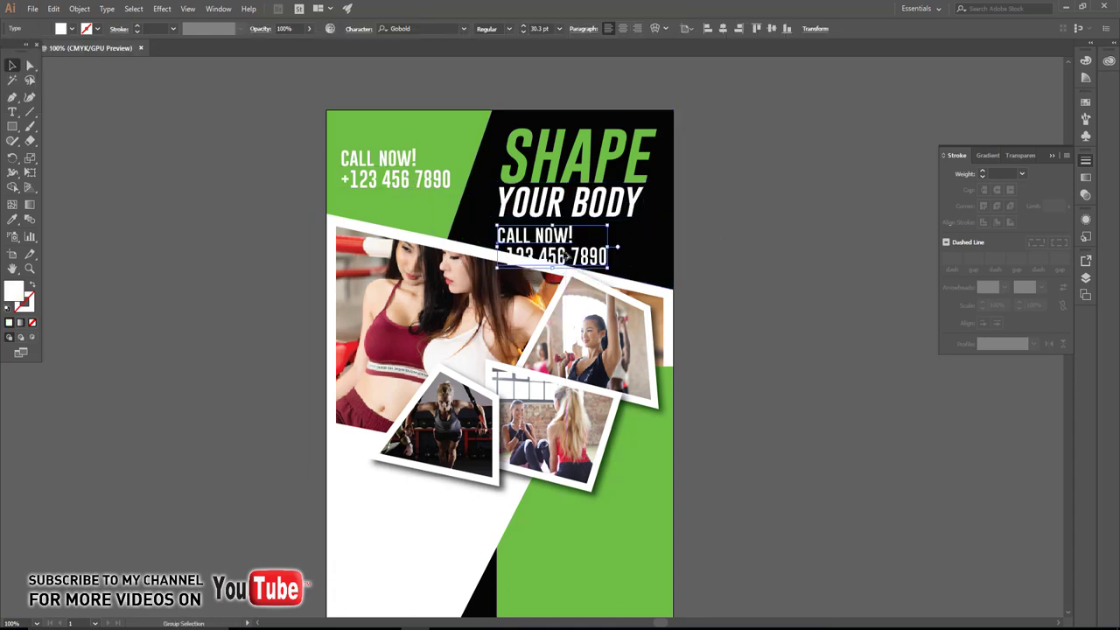
{"action": "double_click", "coordinate": [528, 246]}
{"action": "key", "text": "ctrl+a"}
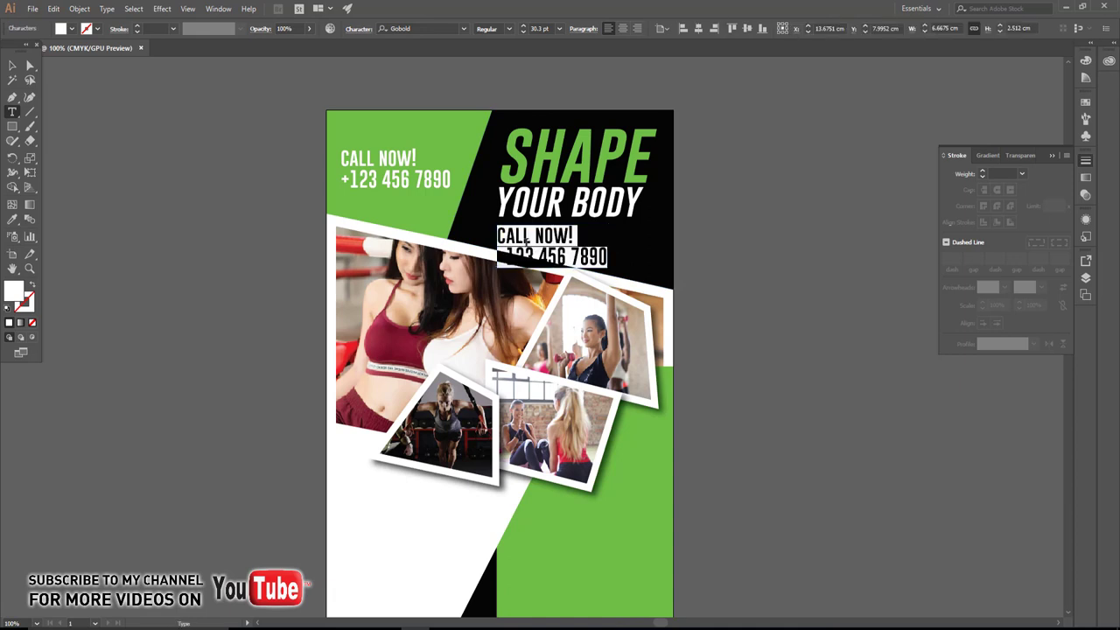
{"action": "key", "text": "BackSpace"}
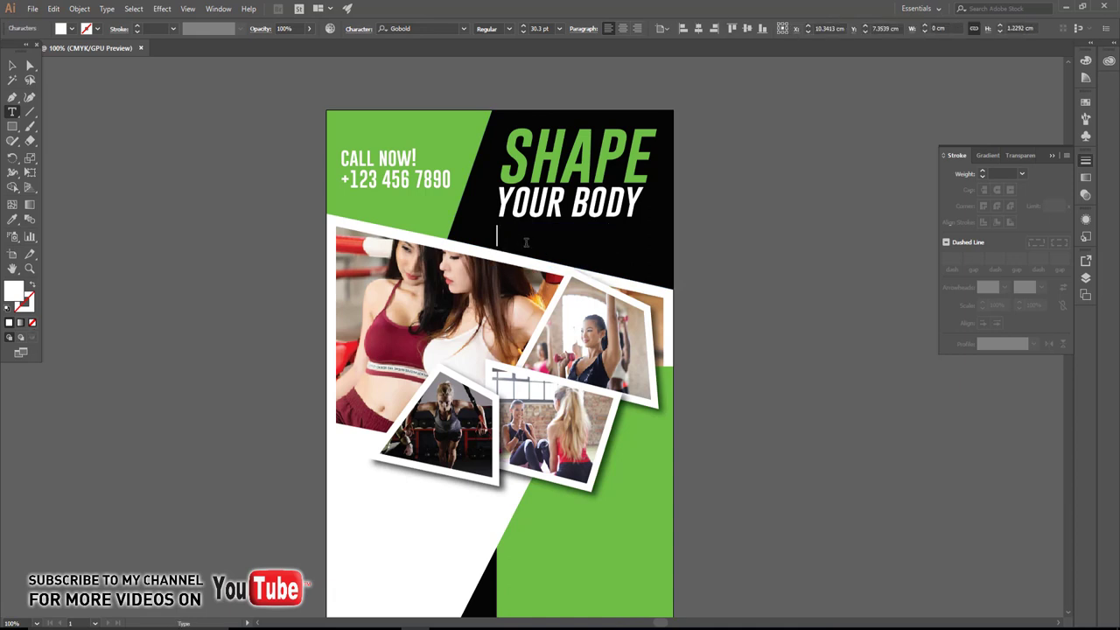
{"action": "type", "text": "www"}
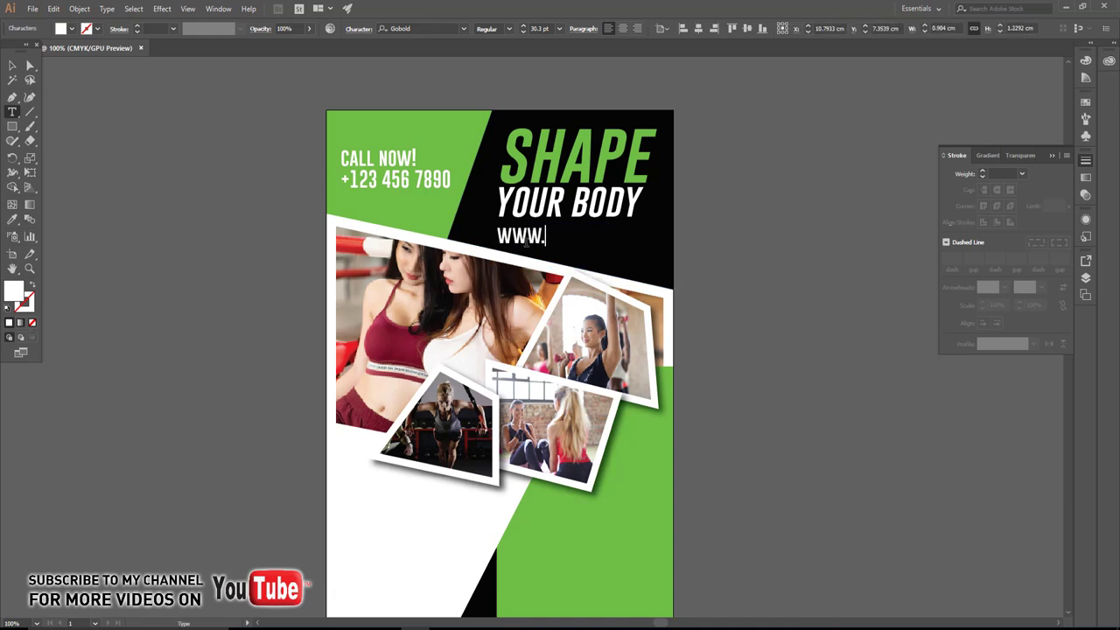
{"action": "type", "text": "yourwe"}
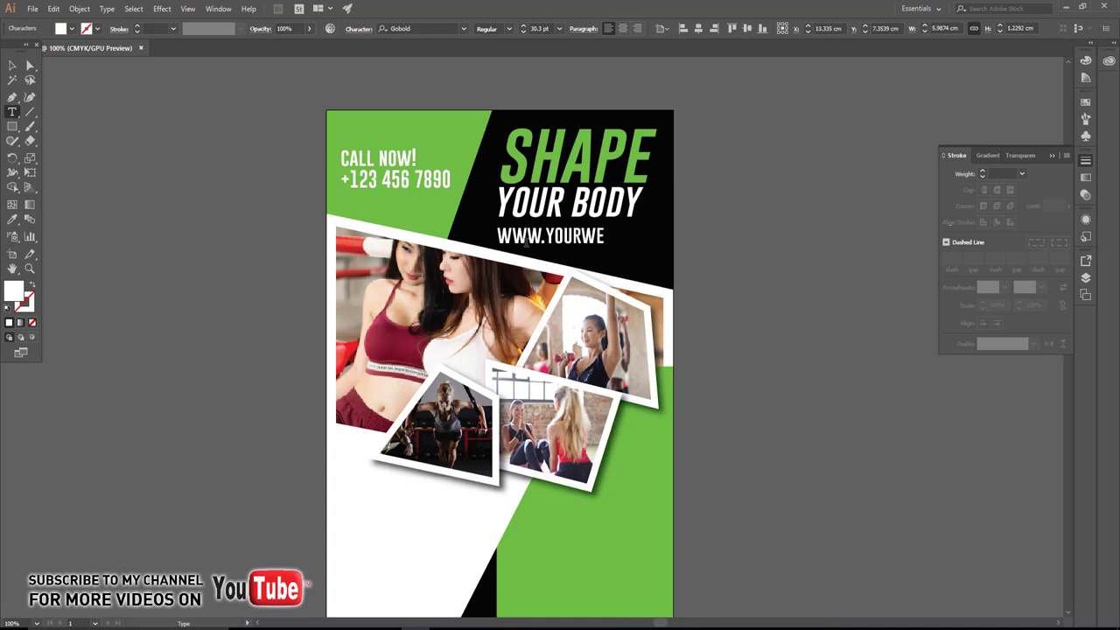
{"action": "type", "text": "iteom"}
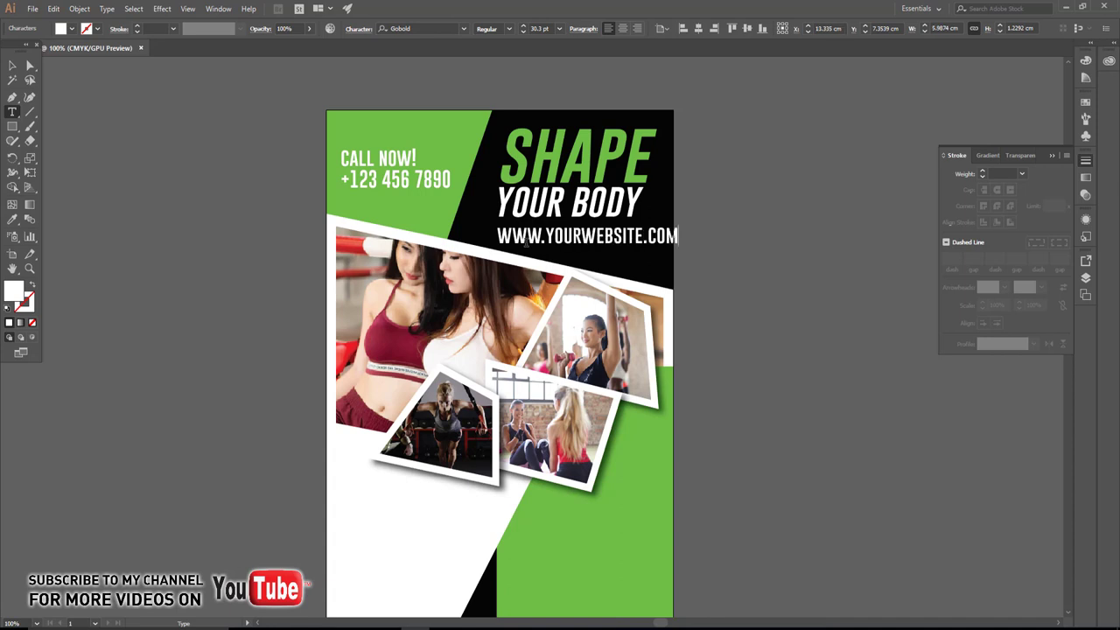
{"action": "left_click_drag", "start_coordinate": [681, 236], "coordinate": [484, 194]}
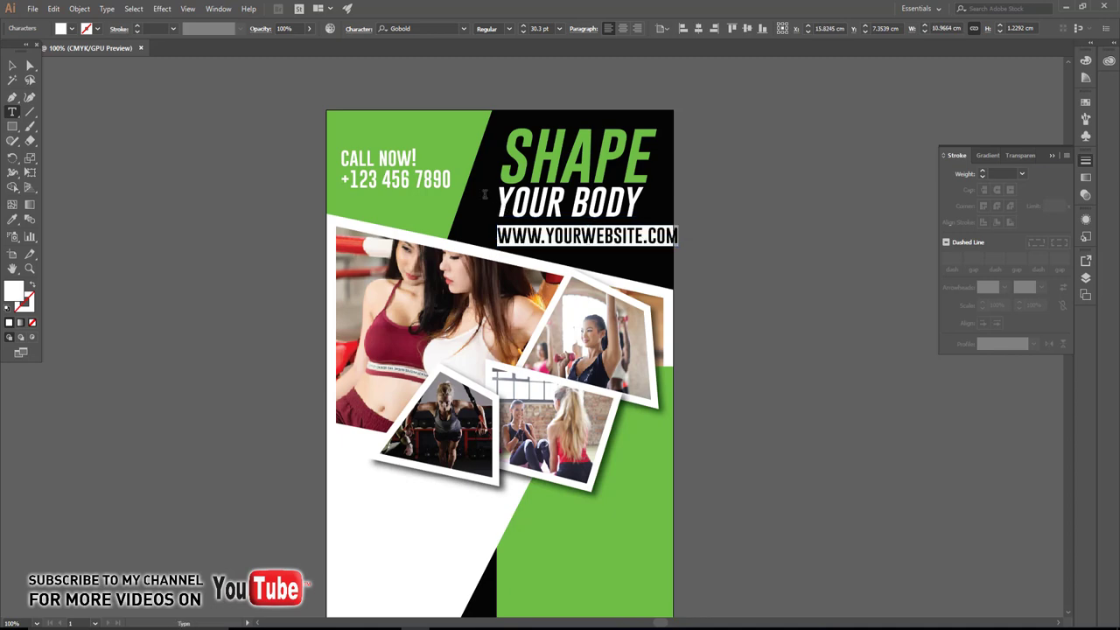
Set the website line in Roboto Thin, shrink it to 26.87 pt, and colour it SHAPE's green.
{"action": "left_click", "coordinate": [427, 28]}
{"action": "type", "text": "rob"}
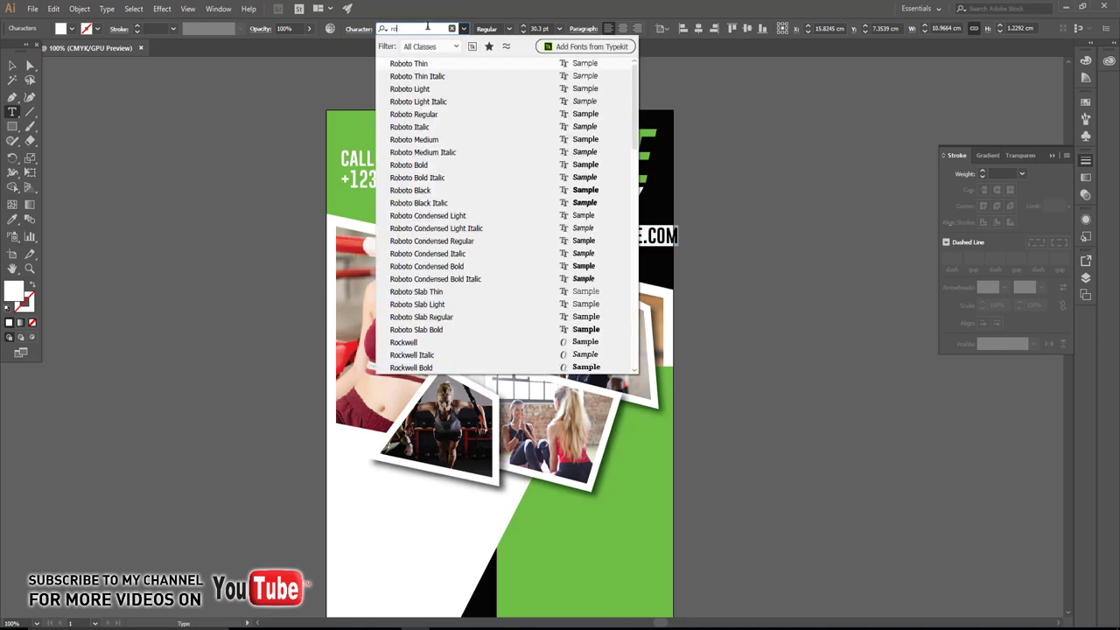
{"action": "left_click", "coordinate": [420, 63]}
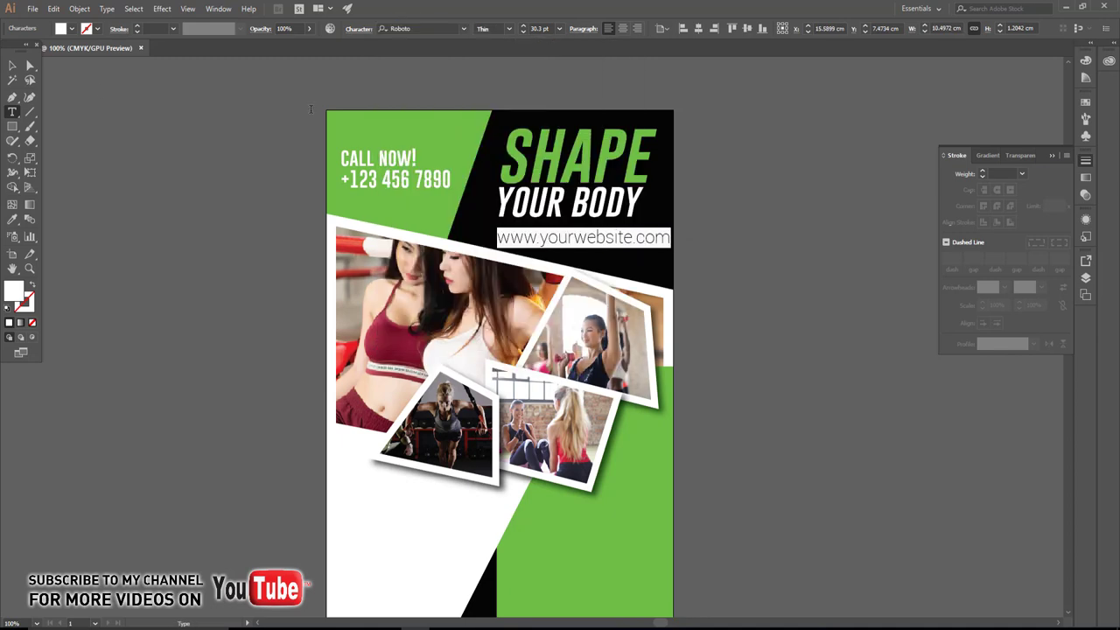
{"action": "key", "text": "Escape"}
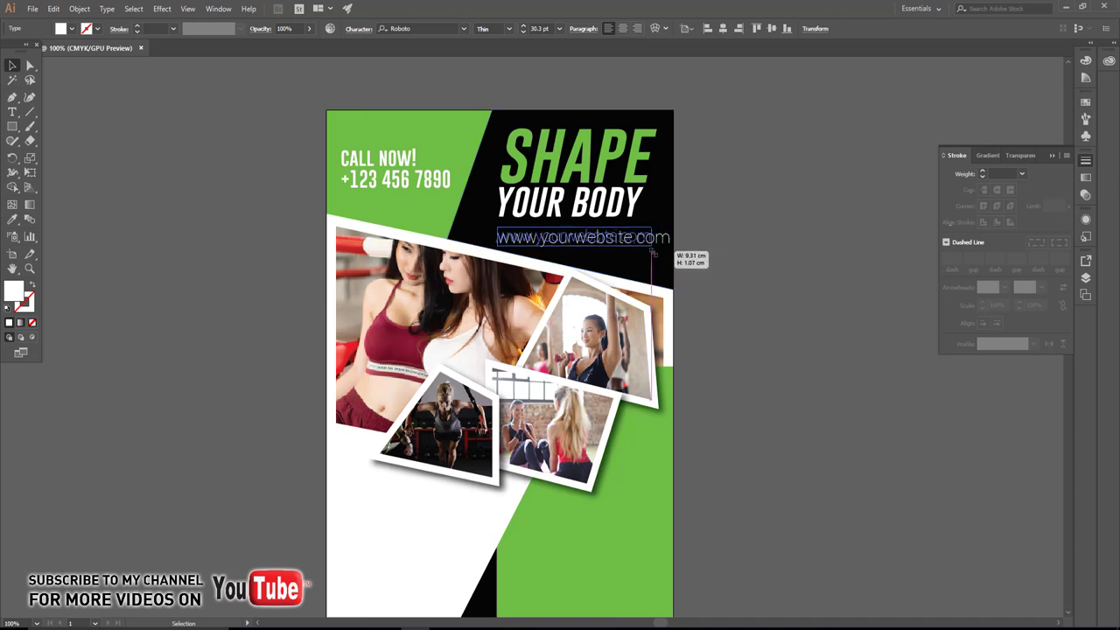
{"action": "left_click_drag", "start_coordinate": [671, 250], "coordinate": [652, 245]}
{"action": "key", "text": "i"}
{"action": "left_click", "coordinate": [445, 120]}
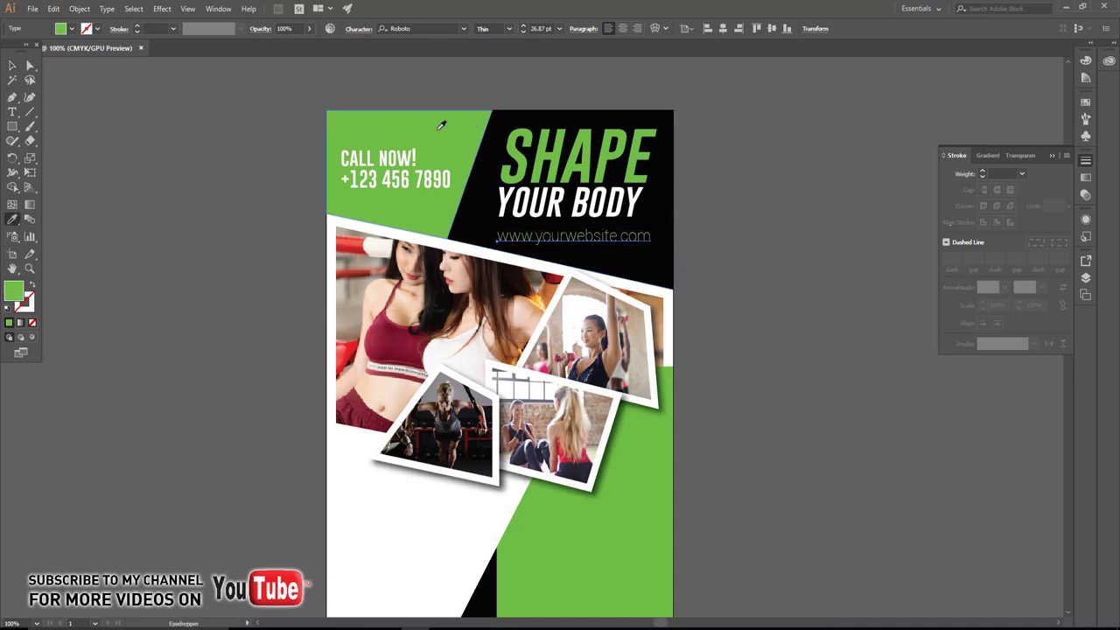
Place a copy of the CALL NOW! text in the lower green area.
{"action": "left_click", "coordinate": [13, 65]}
{"action": "left_click", "coordinate": [95, 143]}
{"action": "left_click_drag", "start_coordinate": [245, 271], "coordinate": [251, 218]}
{"action": "scroll", "coordinate": [251, 218], "scroll_direction": "down", "scroll_amount": 3}
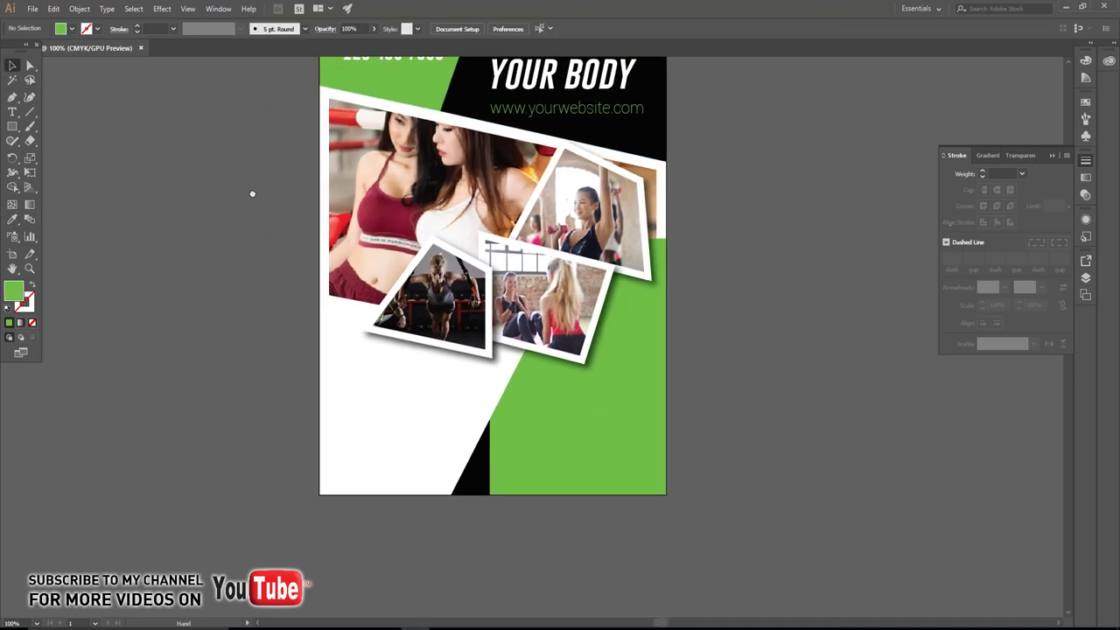
{"action": "scroll", "coordinate": [251, 192], "scroll_direction": "down", "scroll_amount": 2}
{"action": "left_click_drag", "start_coordinate": [518, 77], "coordinate": [487, 168]}
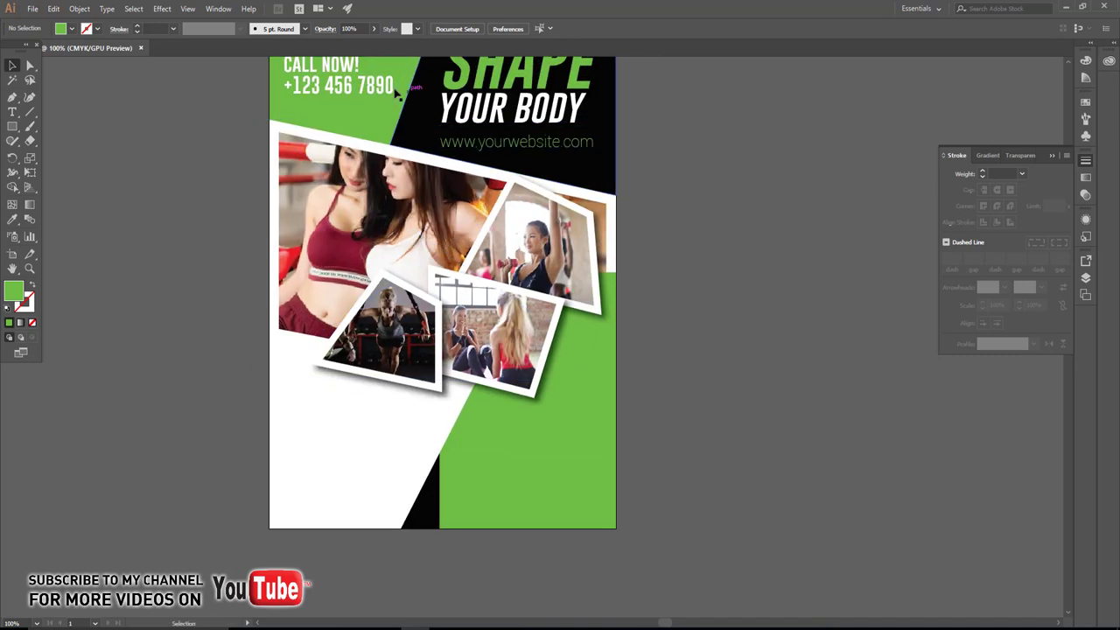
{"action": "left_click_drag", "start_coordinate": [375, 88], "coordinate": [528, 446]}
Retype the copy as JOIN WITH US!, then shrink and reposition it.
{"action": "double_click", "coordinate": [528, 446]}
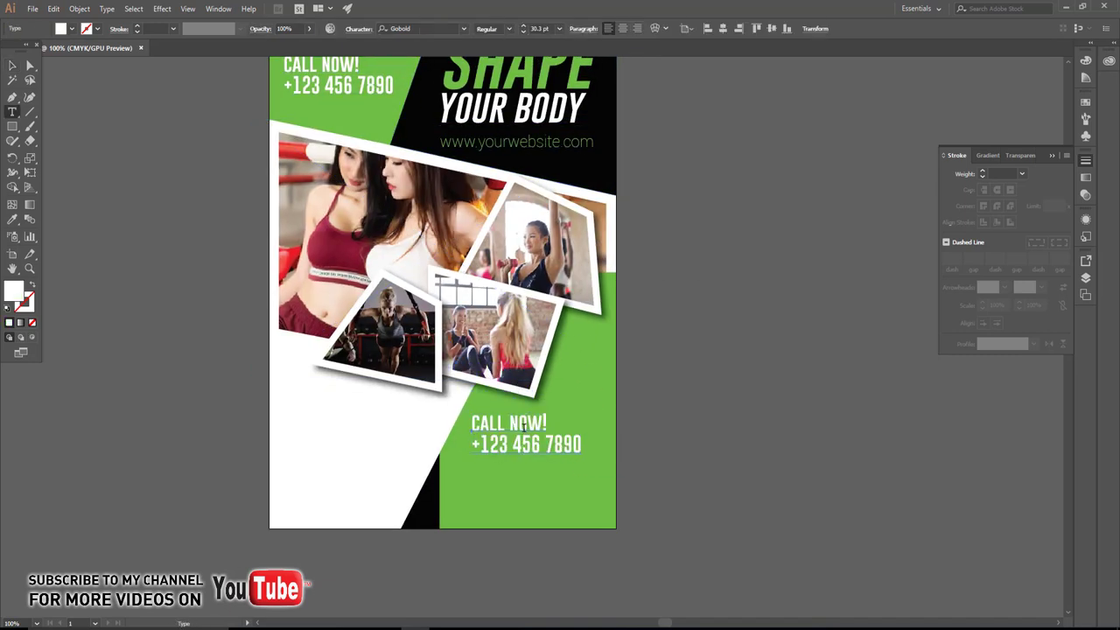
{"action": "key", "text": "ctrl+a"}
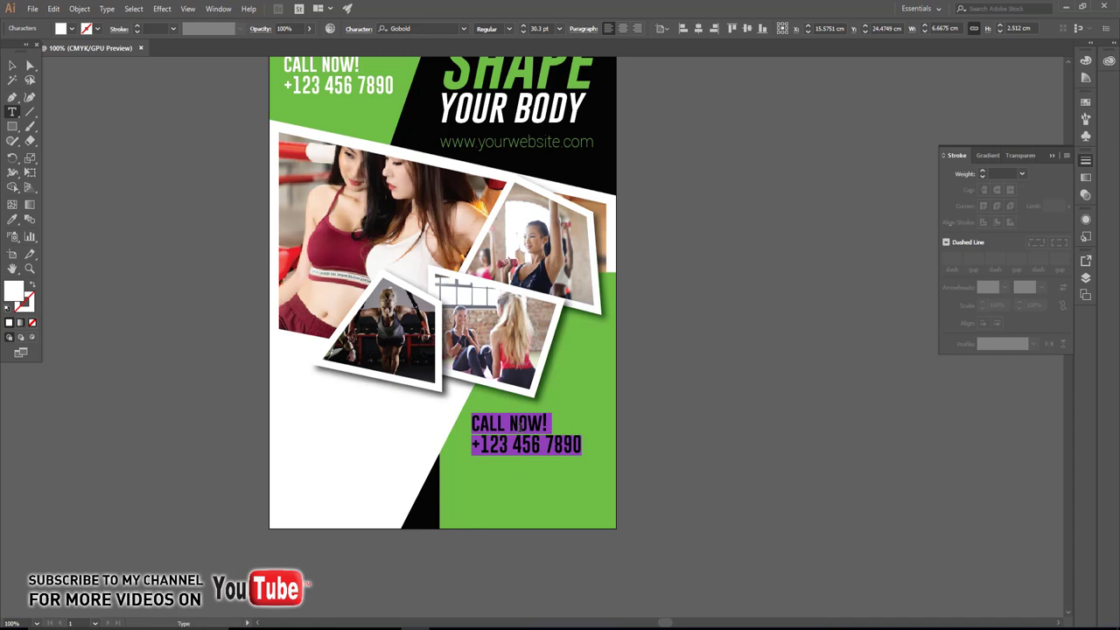
{"action": "type", "text": "JOIN WITH US!"}
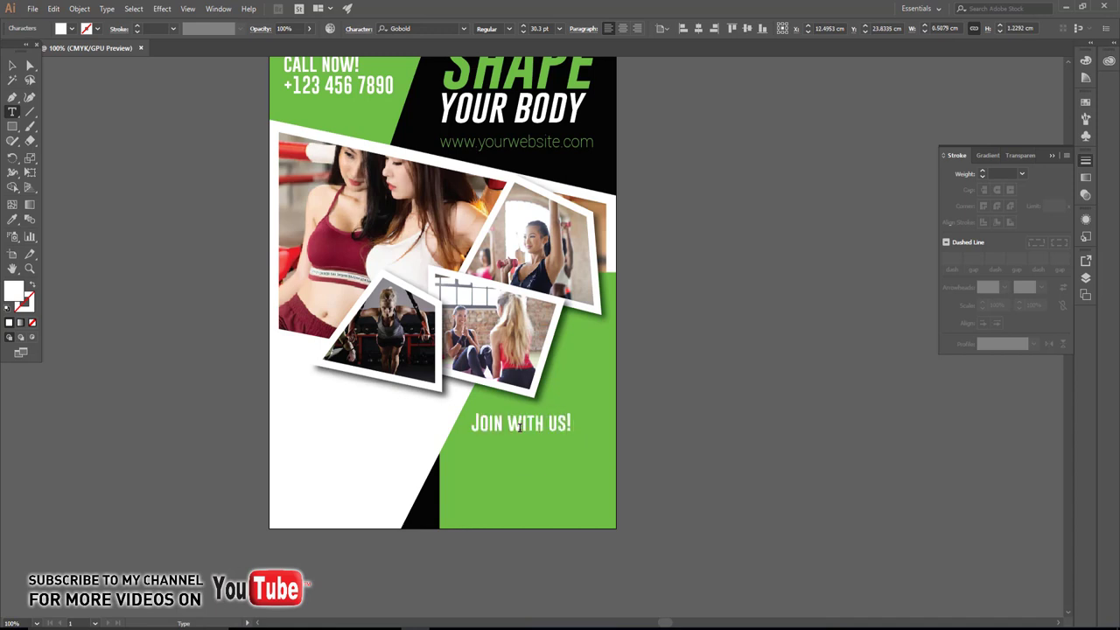
{"action": "key", "text": "Escape"}
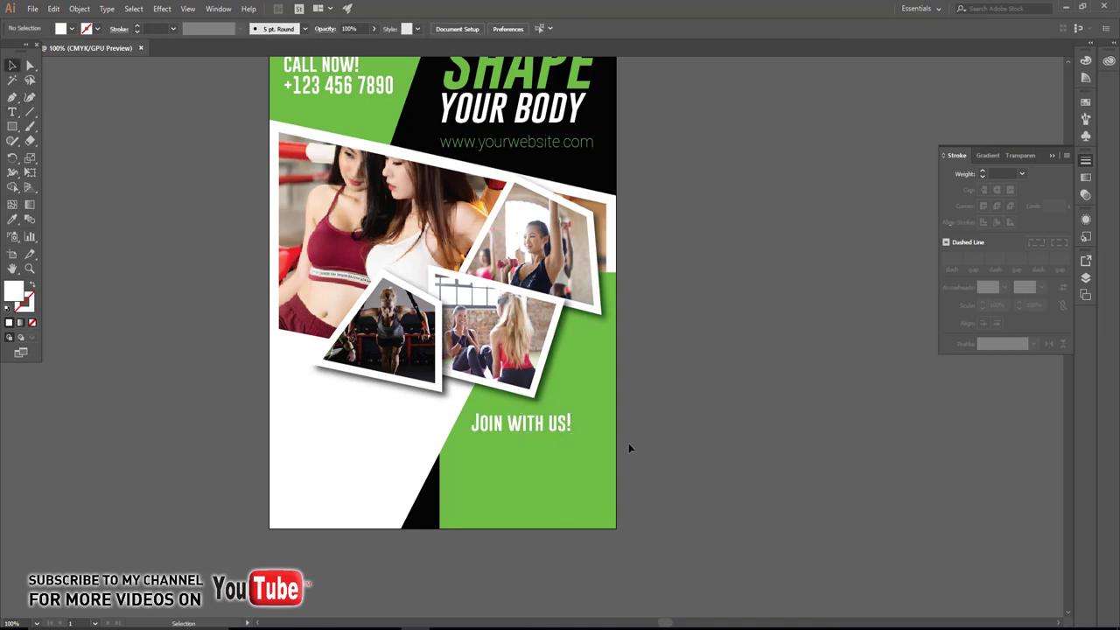
{"action": "scroll", "coordinate": [628, 443], "scroll_direction": "up", "scroll_amount": 1}
{"action": "mouse_move", "coordinate": [532, 435]}
{"action": "left_mouse_down"}
{"action": "mouse_move", "coordinate": [567, 414]}
{"action": "mouse_move", "coordinate": [556, 431]}
{"action": "left_mouse_up"}
Duplicate the JOIN WITH US! heading just below itself and shrink it to about 16 pt.
{"action": "left_click", "coordinate": [675, 430]}
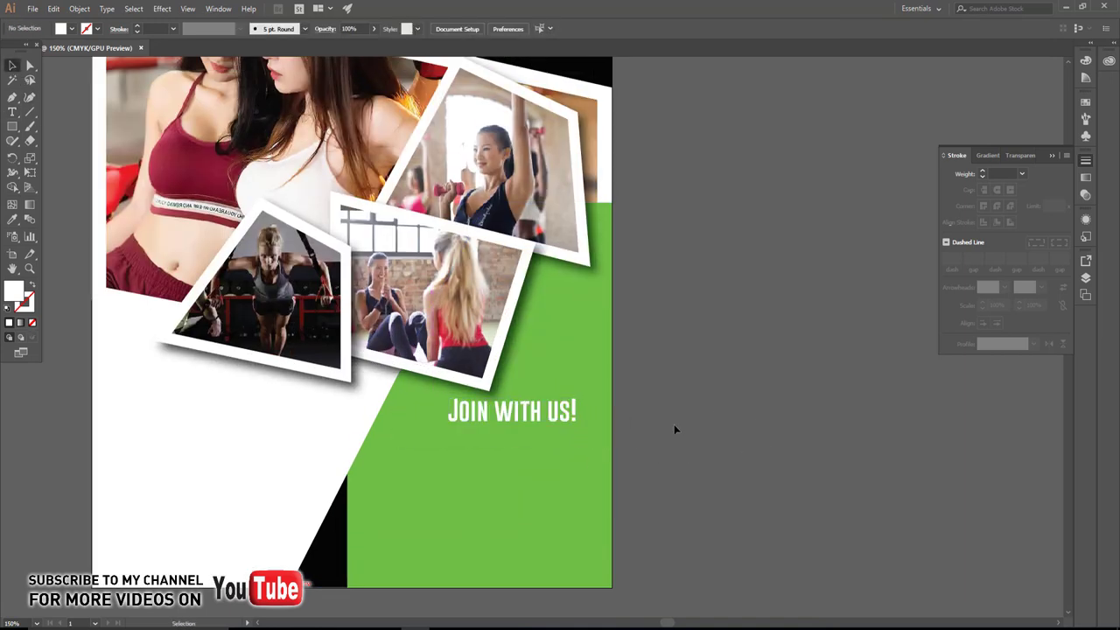
{"action": "scroll", "coordinate": [613, 385], "scroll_direction": "down", "scroll_amount": 3}
{"action": "left_click_drag", "start_coordinate": [560, 237], "coordinate": [557, 266]}
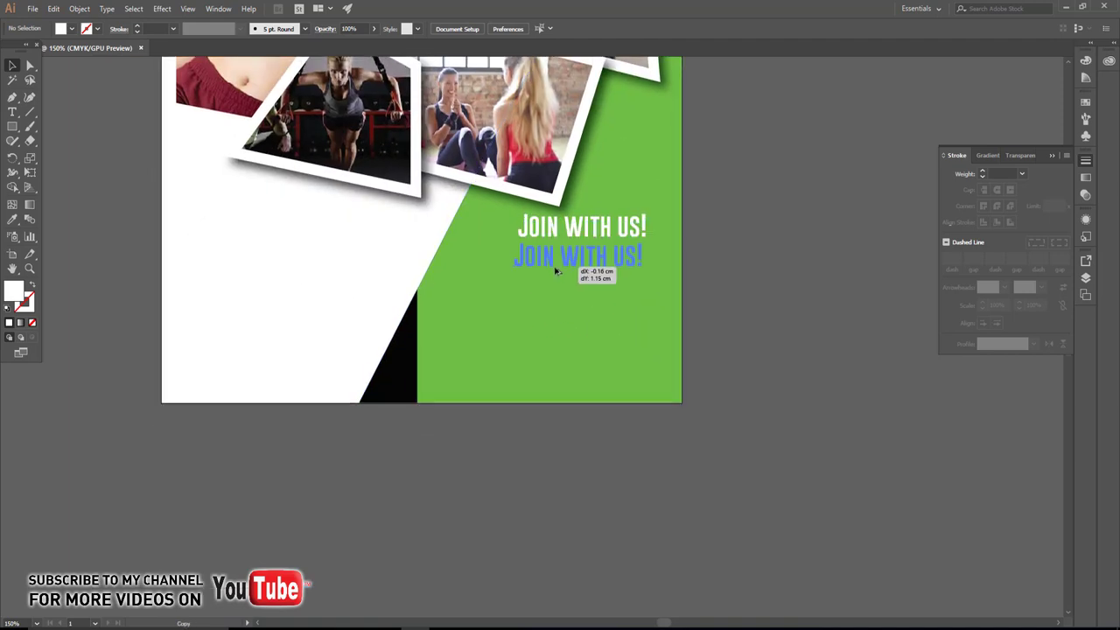
{"action": "left_click_drag", "start_coordinate": [646, 272], "coordinate": [590, 277]}
Retype the duplicate as the five-line service list from PERSONAL TRAINING to MUSCLE SHAPING.
{"action": "key", "text": "t"}
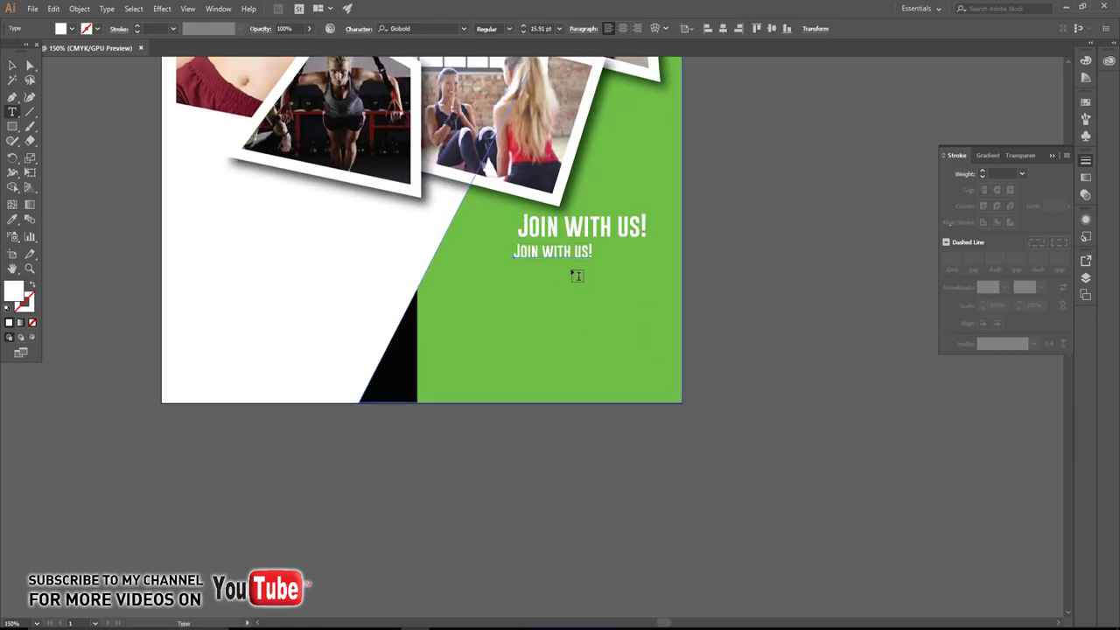
{"action": "triple_click", "coordinate": [563, 252]}
{"action": "type", "text": "PERSONA"}
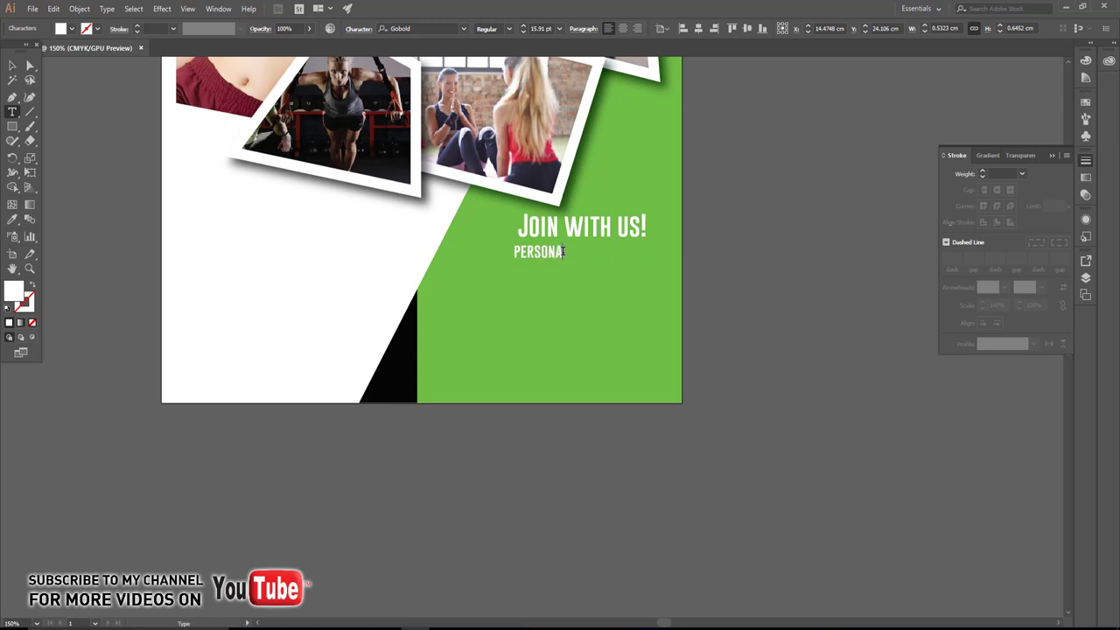
{"action": "type", "text": "ING"}
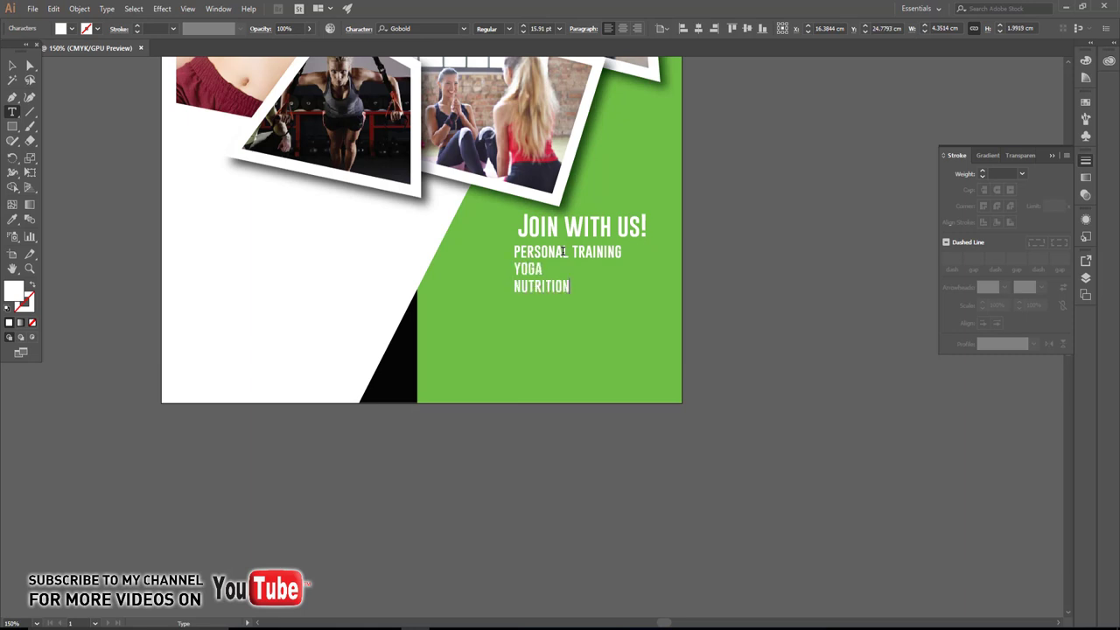
{"action": "type", "text": "NUTRITION SOLUTION"}
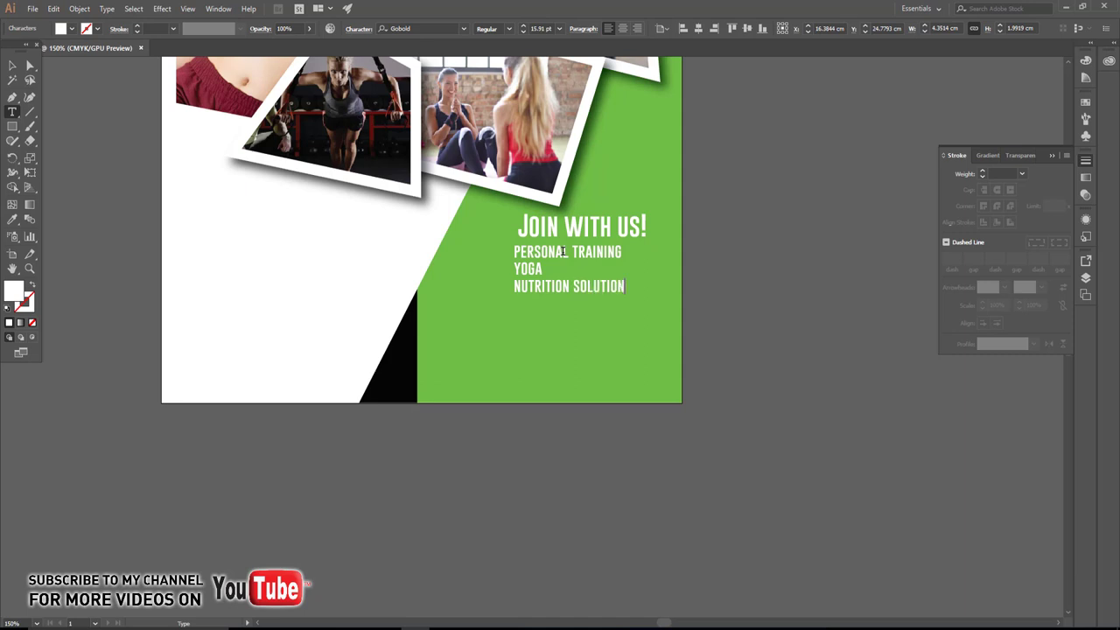
{"action": "key", "text": "Return"}
{"action": "type", "text": "MODERN EQUIEPMENT"}
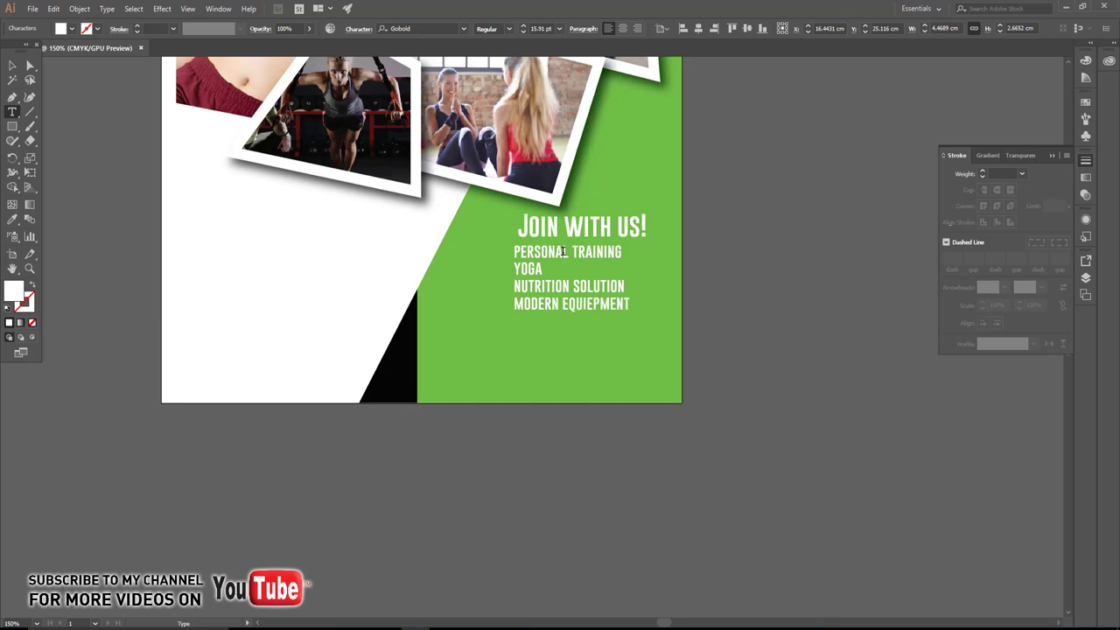
{"action": "key", "text": "Return"}
{"action": "type", "text": "MUSCLE SHAP"}
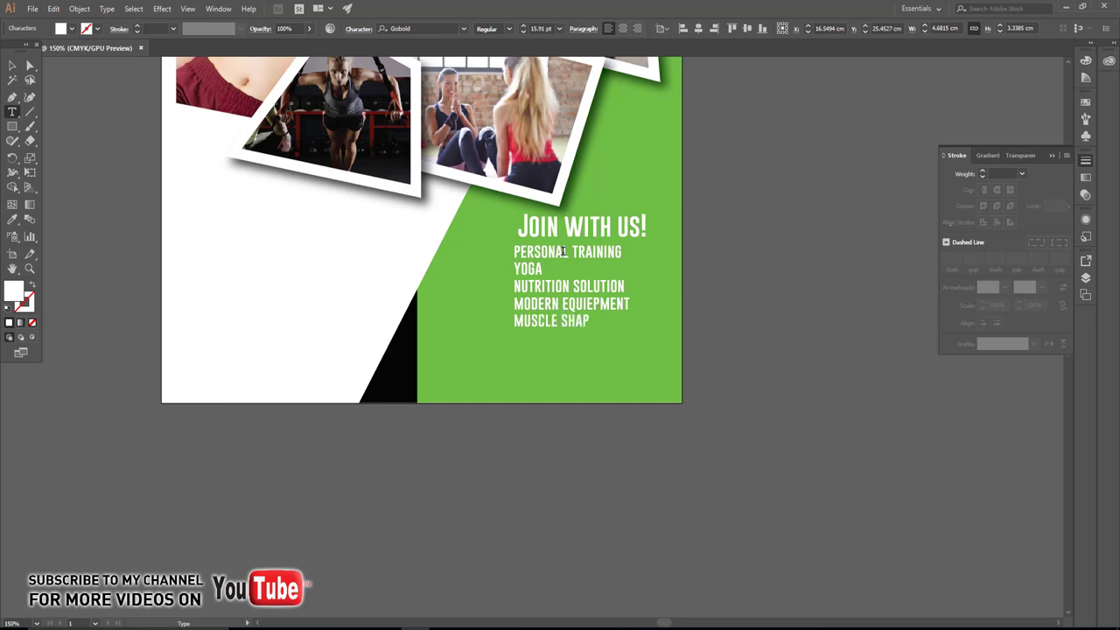
{"action": "type", "text": "ING"}
Right-align the service list, line it up under JOIN WITH US!, and increase its leading.
{"action": "key", "text": "ctrl+a"}
{"action": "left_click", "coordinate": [637, 29]}
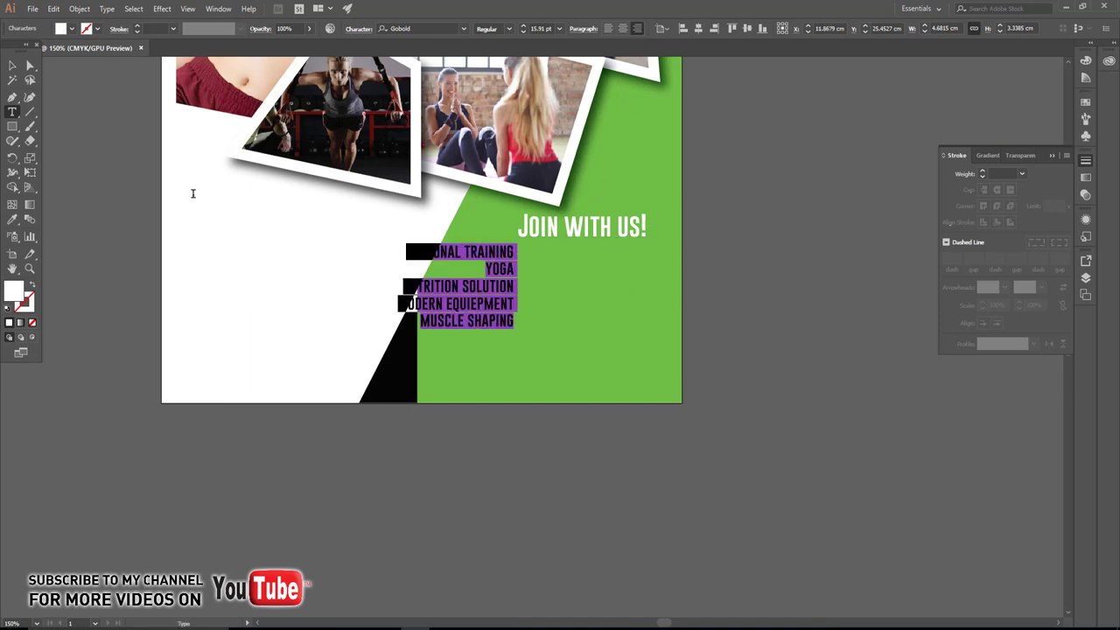
{"action": "left_click", "coordinate": [12, 65]}
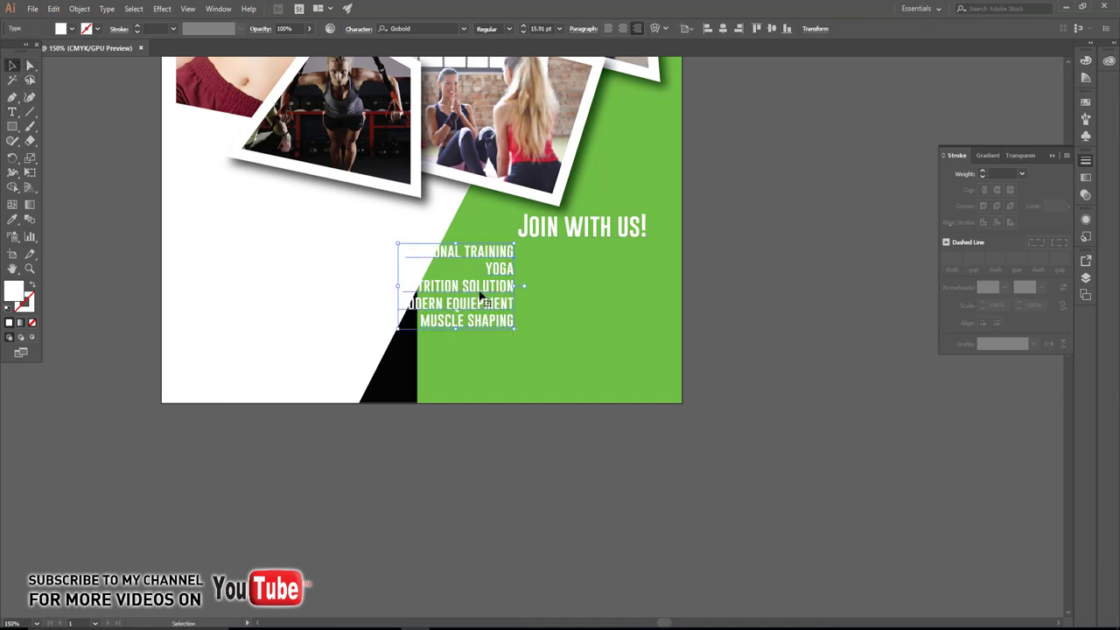
{"action": "left_click_drag", "start_coordinate": [480, 298], "coordinate": [616, 298]}
{"action": "left_click", "coordinate": [732, 296]}
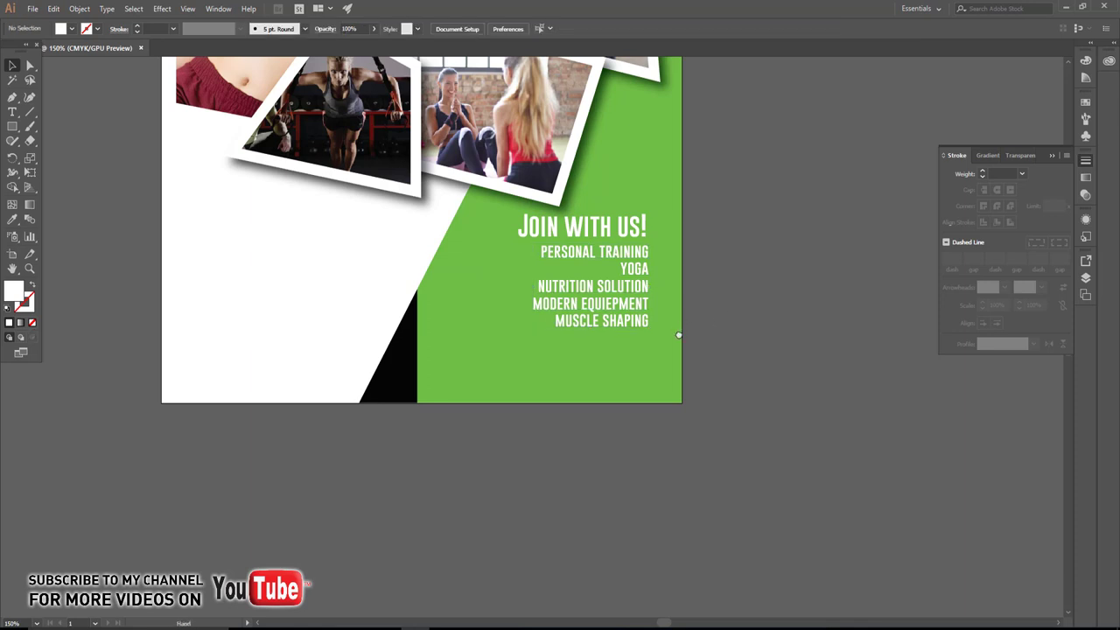
{"action": "left_click_drag", "start_coordinate": [678, 335], "coordinate": [670, 263]}
{"action": "left_click", "coordinate": [655, 227]}
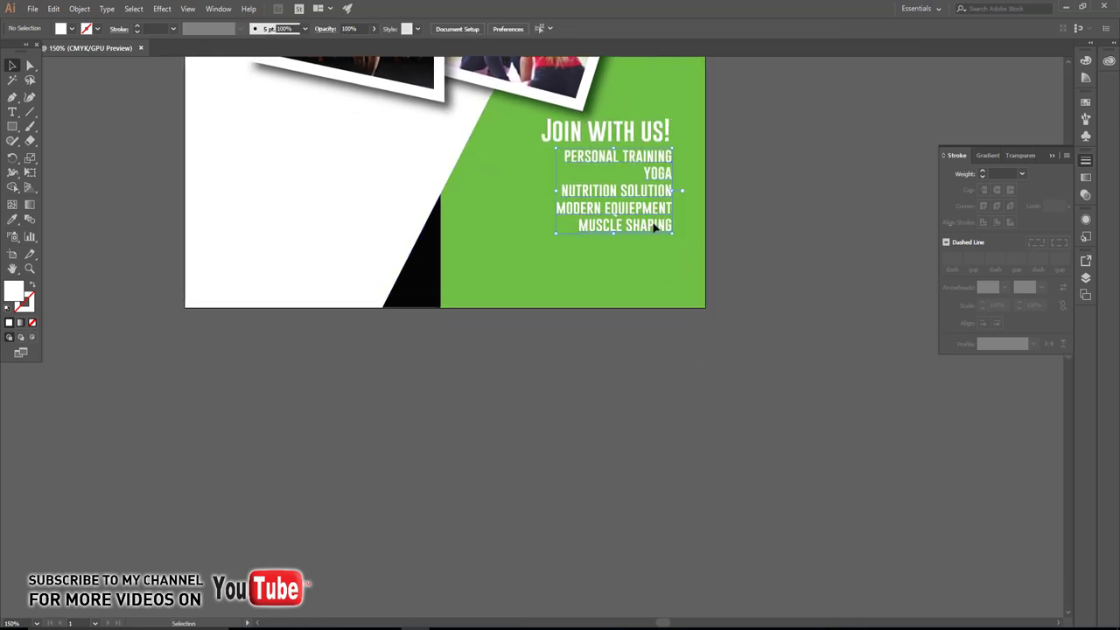
{"action": "key", "text": "alt+Down"}
{"action": "key", "text": "alt+Down"}
Draw a horizontal line under PERSONAL TRAINING.
{"action": "left_click", "coordinate": [715, 196]}
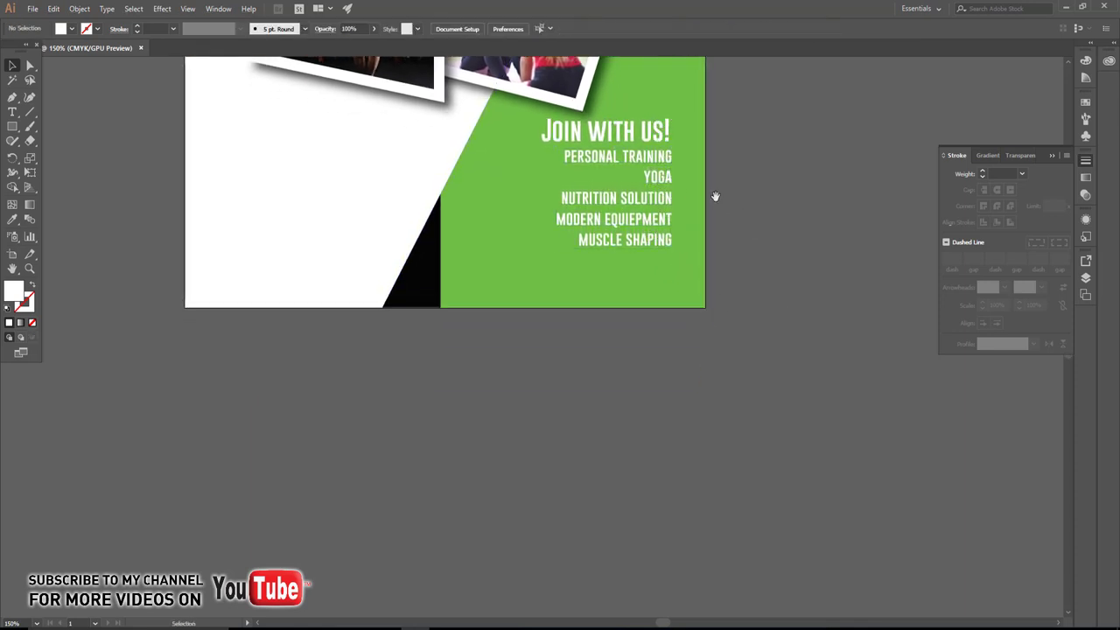
{"action": "scroll", "coordinate": [715, 196], "scroll_direction": "up", "scroll_amount": 3}
{"action": "scroll", "coordinate": [710, 262], "scroll_direction": "up", "scroll_amount": 3}
{"action": "scroll", "coordinate": [707, 400], "scroll_direction": "down", "scroll_amount": 1}
{"action": "scroll", "coordinate": [707, 400], "scroll_direction": "up", "scroll_amount": 1}
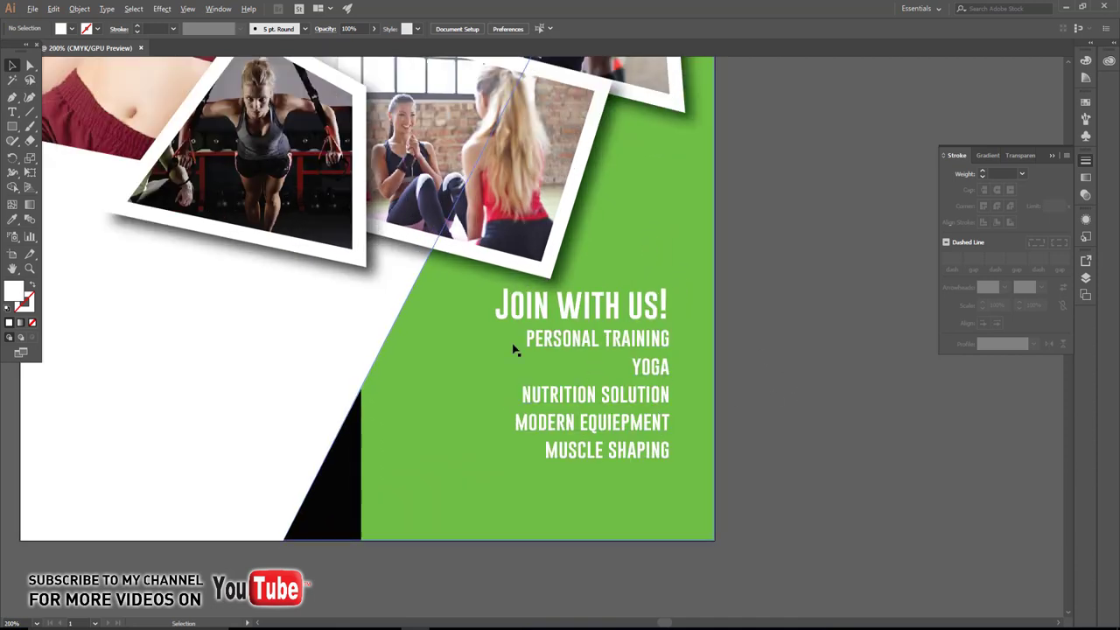
{"action": "key", "text": "backslash"}
{"action": "scroll", "coordinate": [567, 390], "scroll_direction": "up", "scroll_amount": 2}
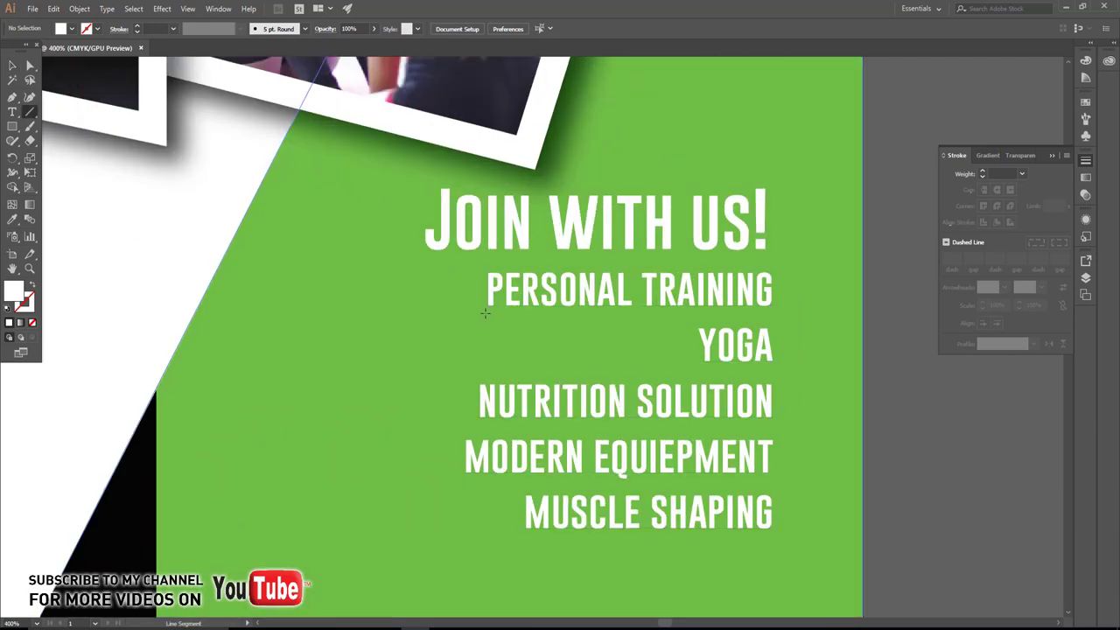
{"action": "left_click_drag", "start_coordinate": [485, 312], "coordinate": [769, 323]}
Nudge the divider line down and set its stroke weight to 0.25 pt.
{"action": "key", "text": "v"}
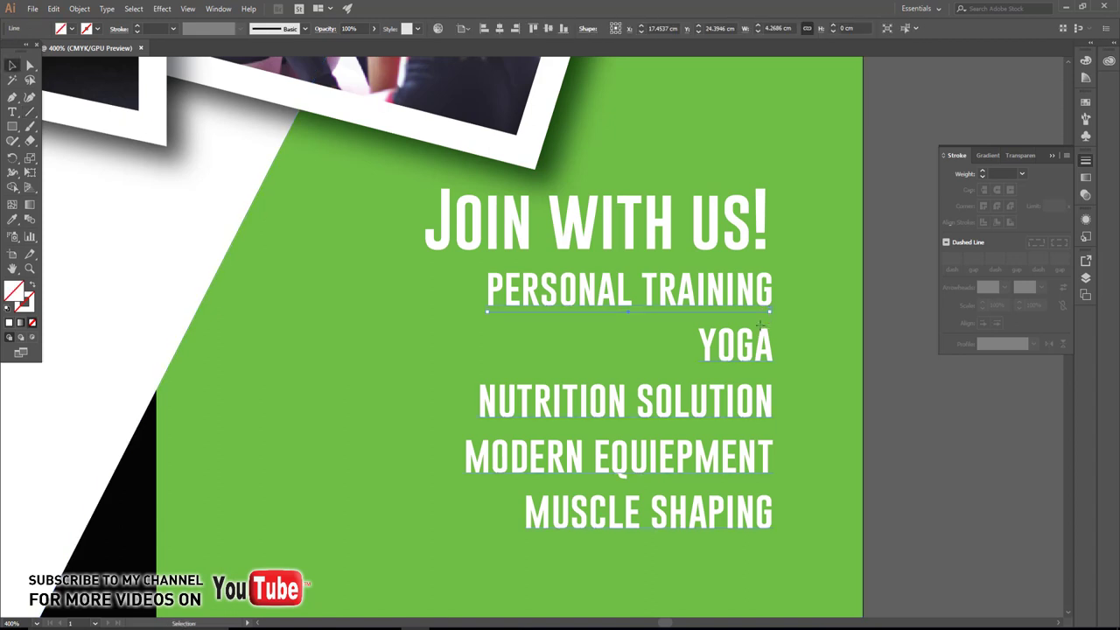
{"action": "key", "text": "Down"}
{"action": "key", "text": "Down"}
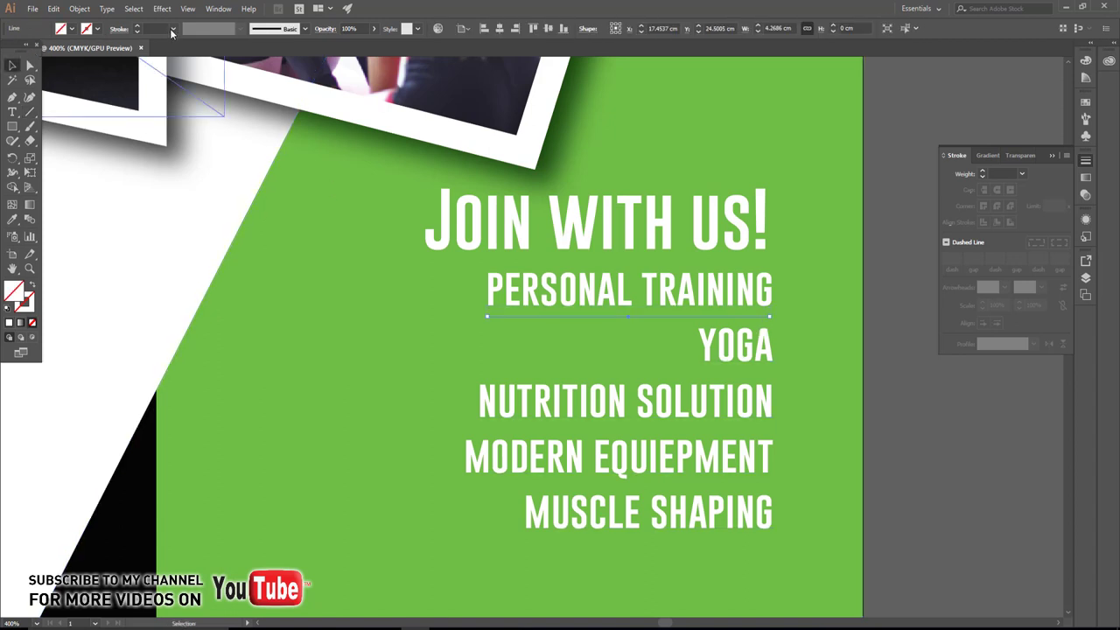
{"action": "left_click", "coordinate": [173, 33]}
{"action": "left_click", "coordinate": [189, 44]}
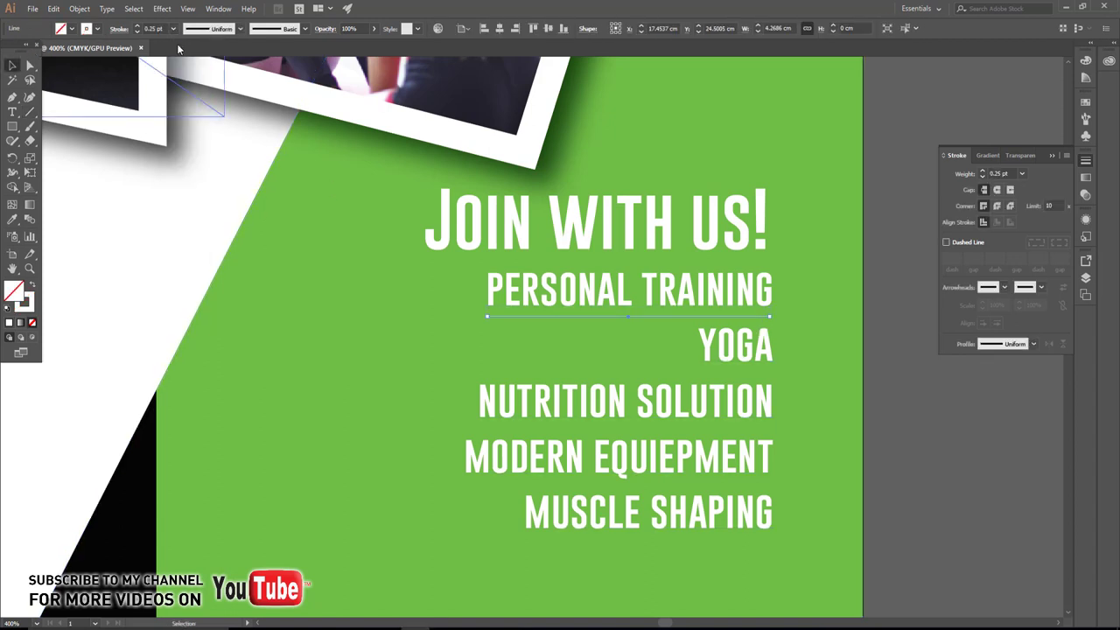
{"action": "left_click", "coordinate": [924, 402]}
Copy the divider down beneath YOGA and NUTRITION SOLUTION.
{"action": "scroll", "coordinate": [875, 376], "scroll_direction": "down", "scroll_amount": 2}
{"action": "scroll", "coordinate": [805, 341], "scroll_direction": "down", "scroll_amount": 2}
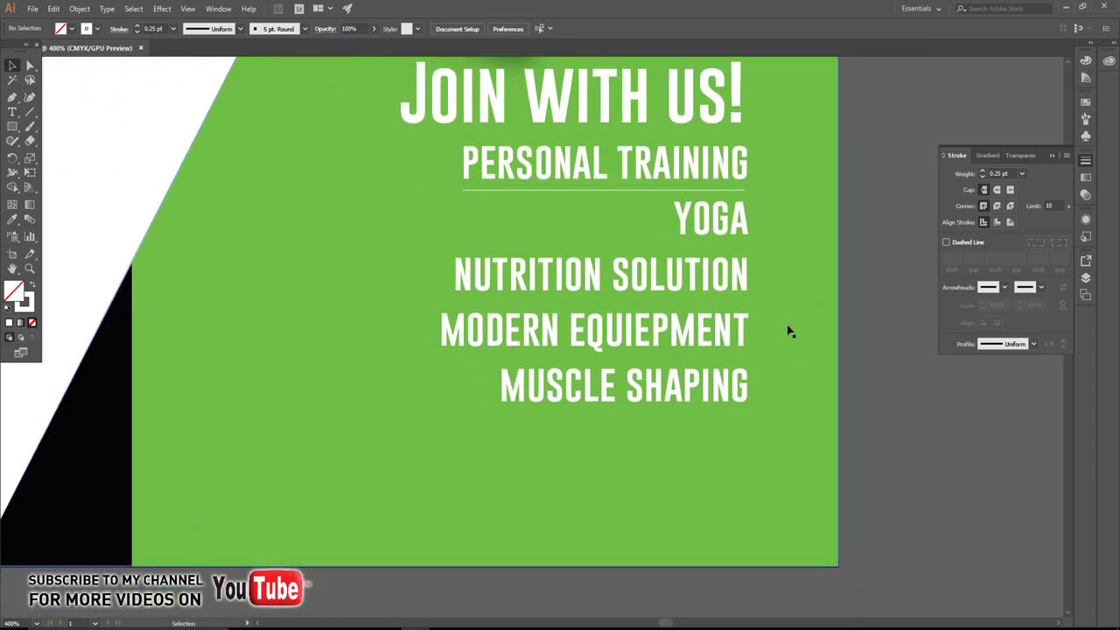
{"action": "left_click", "coordinate": [709, 189]}
{"action": "left_click_drag", "start_coordinate": [709, 189], "coordinate": [720, 327]}
{"action": "mouse_move", "coordinate": [715, 325]}
{"action": "left_mouse_down"}
{"action": "mouse_move", "coordinate": [711, 303]}
{"action": "mouse_move", "coordinate": [762, 354]}
{"action": "left_mouse_up"}
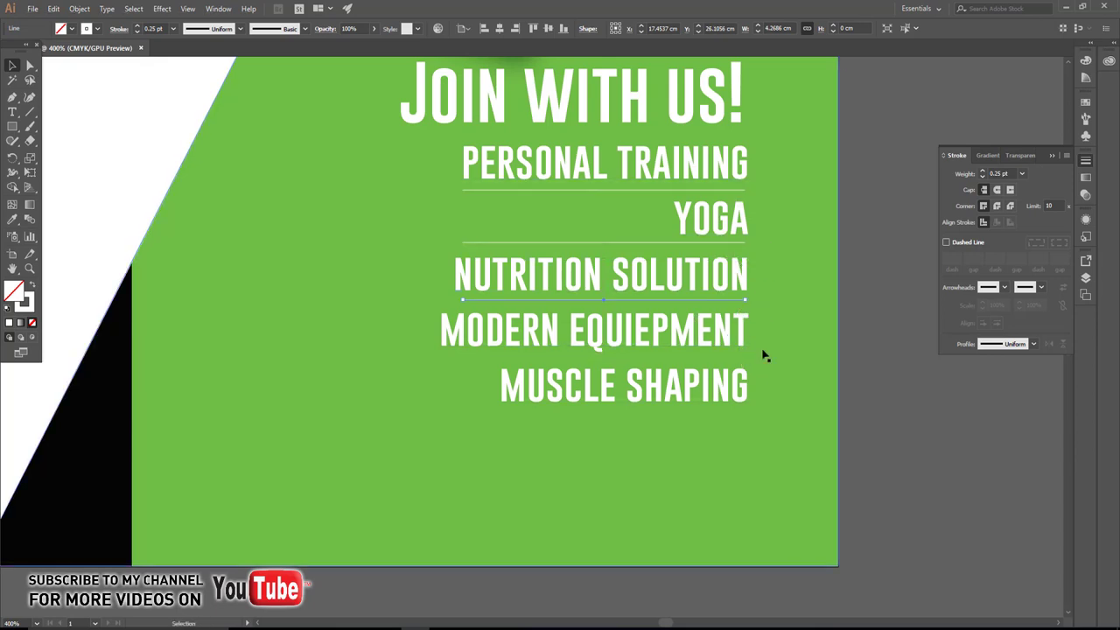
{"action": "left_click", "coordinate": [858, 353]}
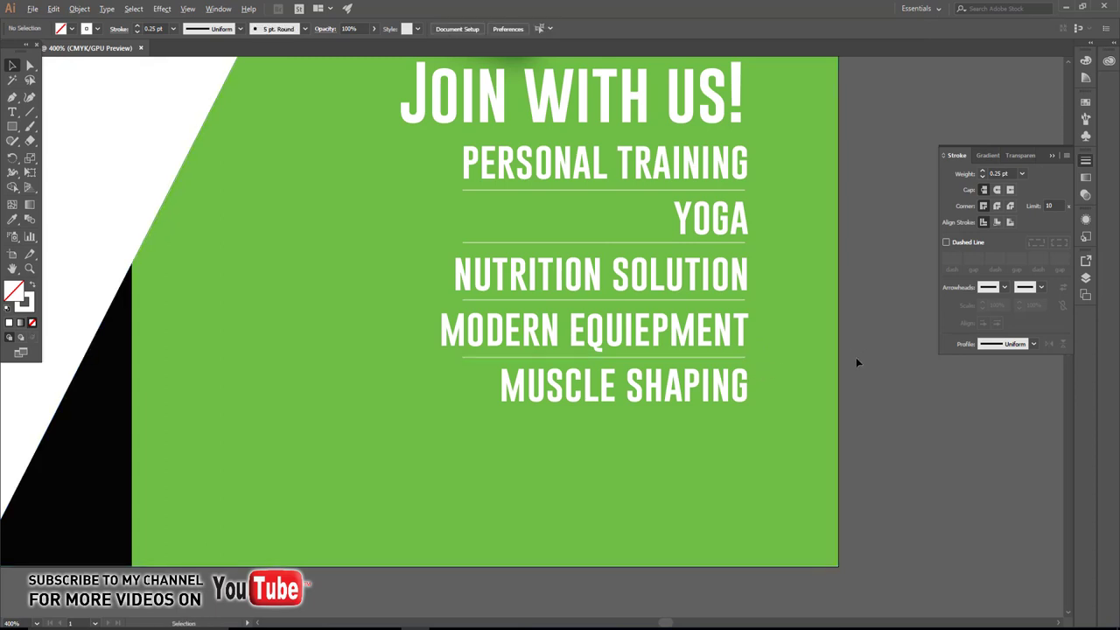
{"action": "scroll", "coordinate": [750, 388], "scroll_direction": "down", "scroll_amount": 2}
Duplicate the service list and retype it as 'LET MET US: YOUR ADDRESS GOES HERE' plus a placeholder email line.
{"action": "left_click_drag", "start_coordinate": [727, 413], "coordinate": [718, 390]}
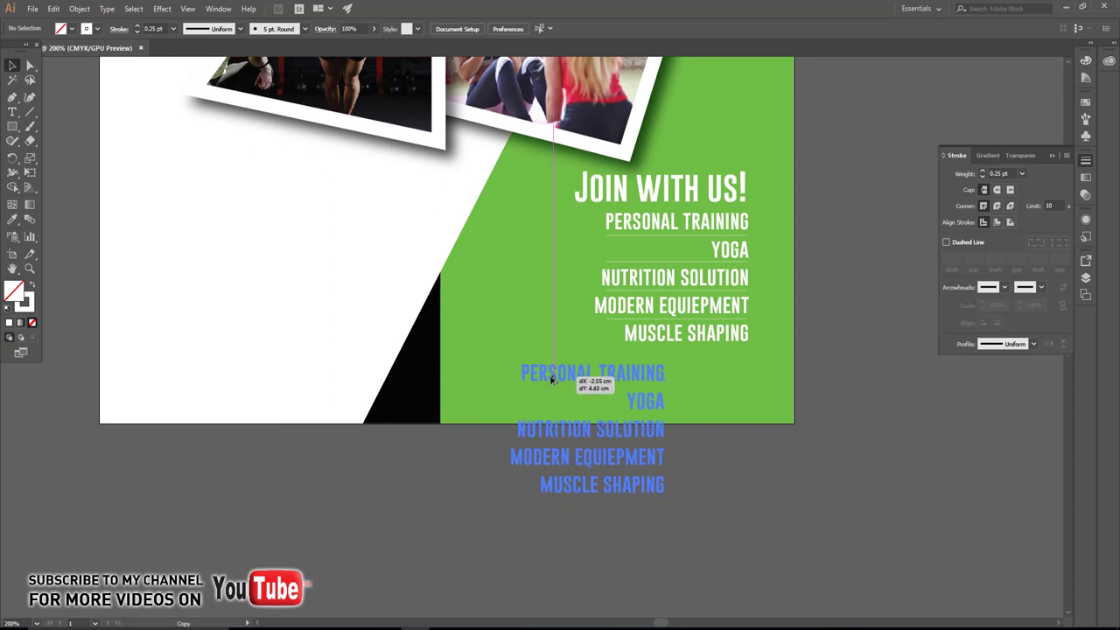
{"action": "left_click_drag", "start_coordinate": [640, 230], "coordinate": [556, 381]}
{"action": "key", "text": "t"}
{"action": "left_click", "coordinate": [581, 373]}
{"action": "key", "text": "ctrl+a"}
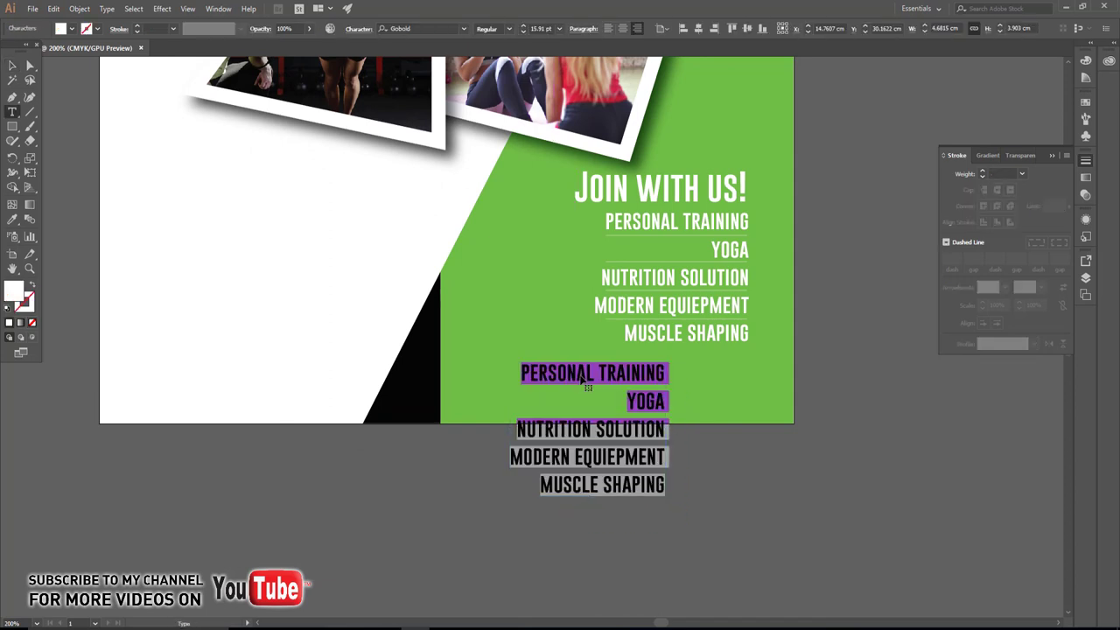
{"action": "type", "text": "LET MET US"}
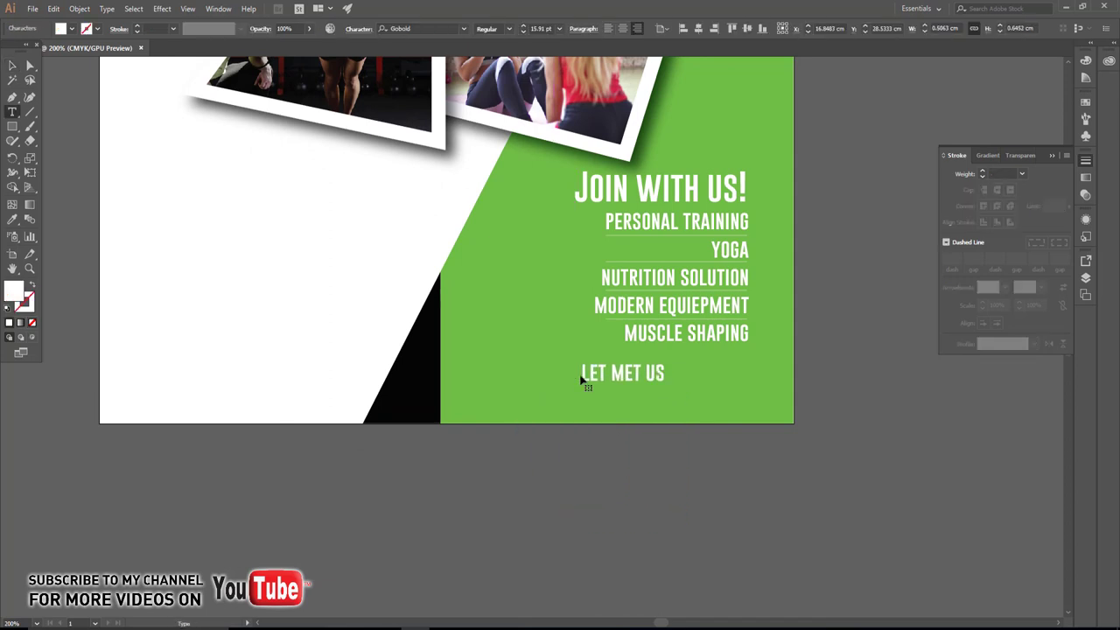
{"action": "type", "text": ": YO"}
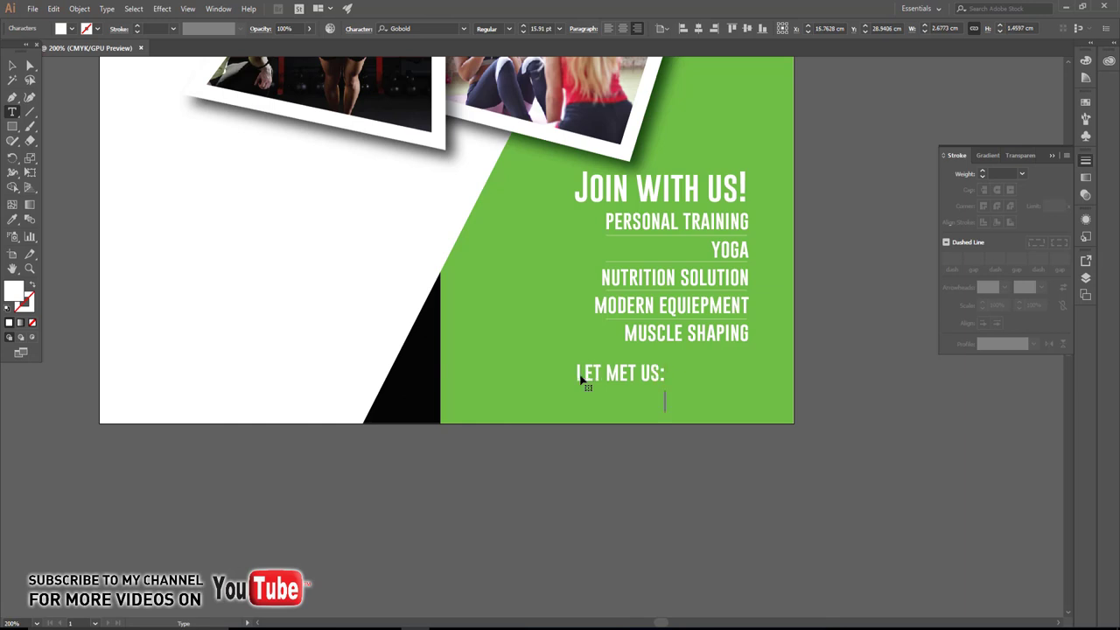
{"action": "type", "text": "UR"}
{"action": "type", "text": " ADDRESS"}
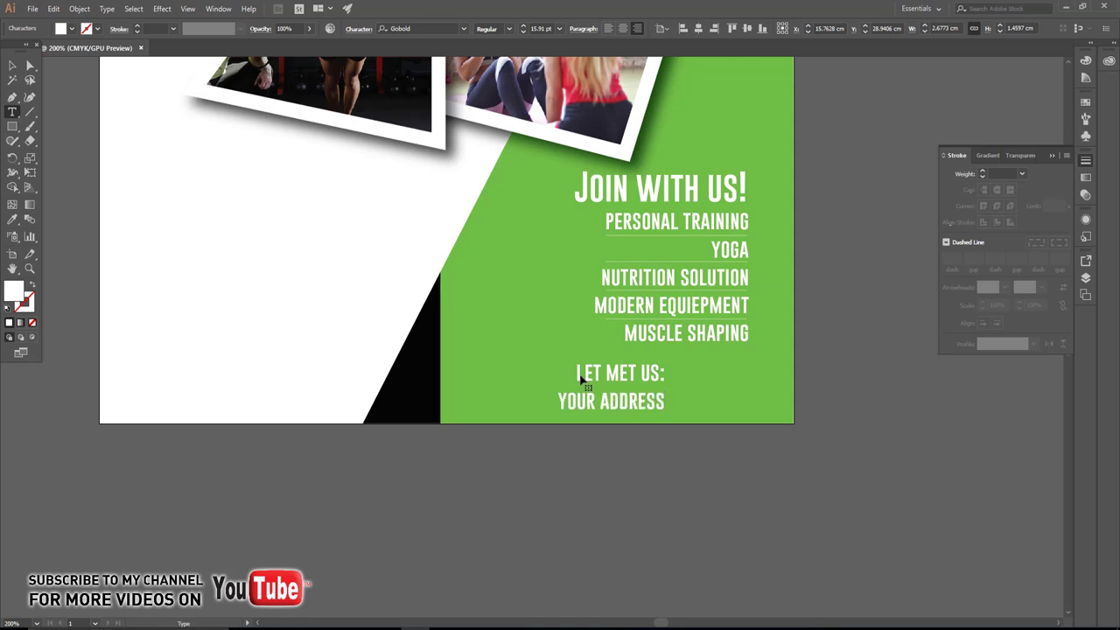
{"action": "type", "text": " GOE"}
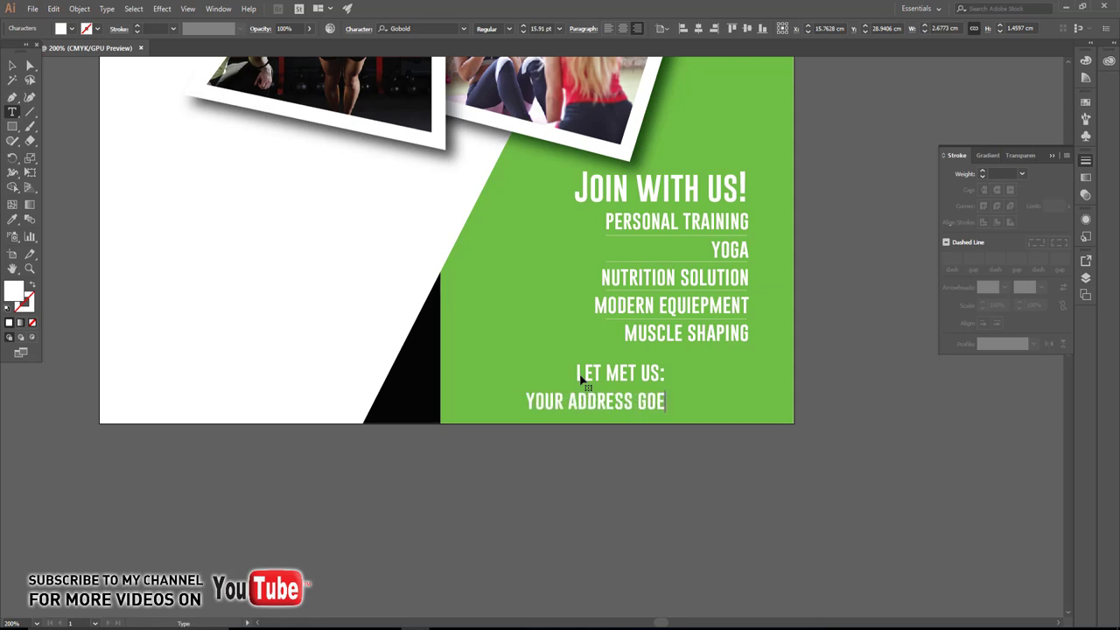
{"action": "type", "text": "S HERE "}
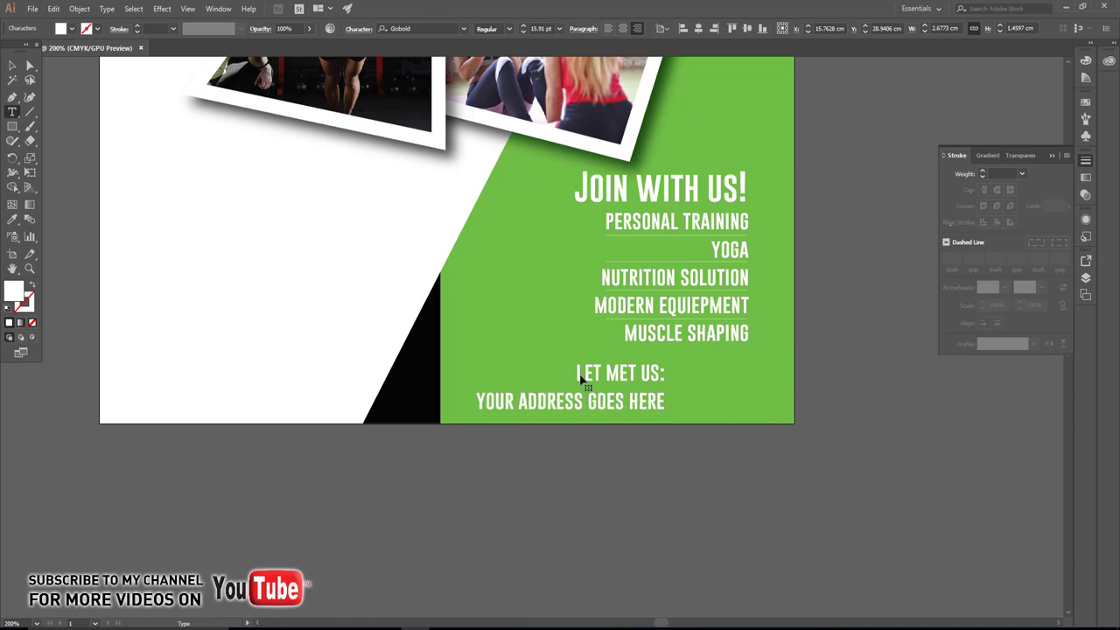
{"action": "type", "text": "YOURE"}
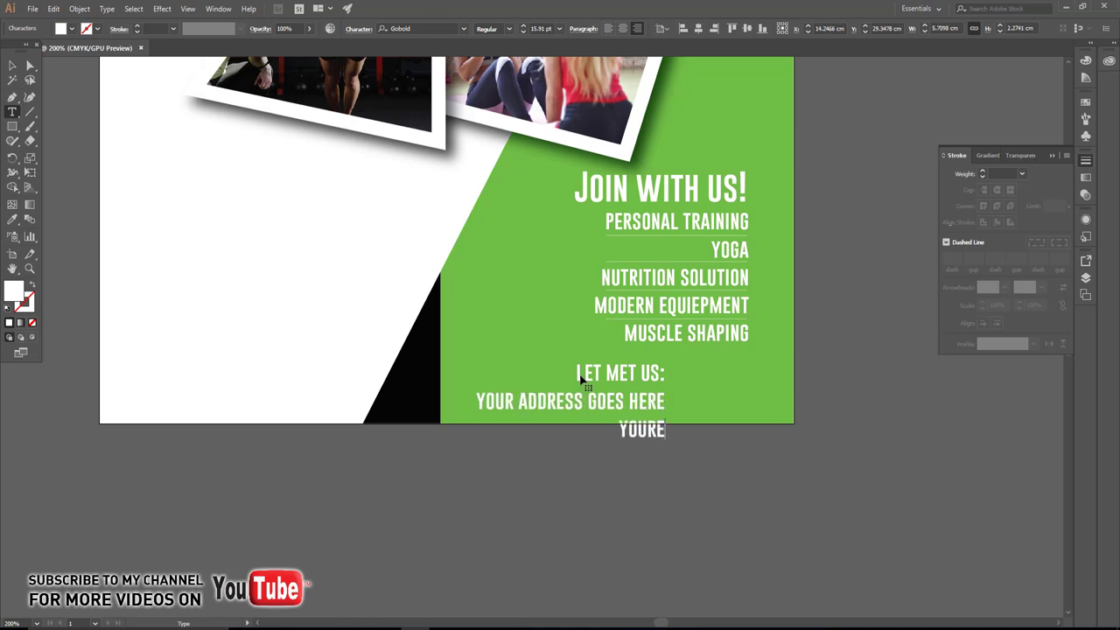
{"action": "type", "text": "MAIL@"}
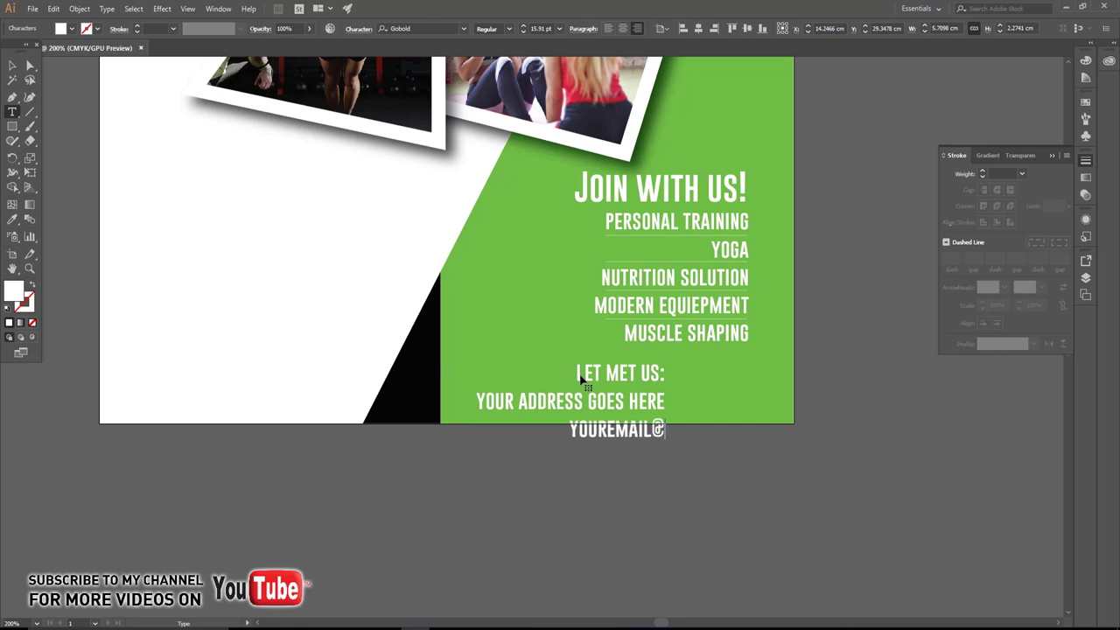
{"action": "type", "text": "YAHO"}
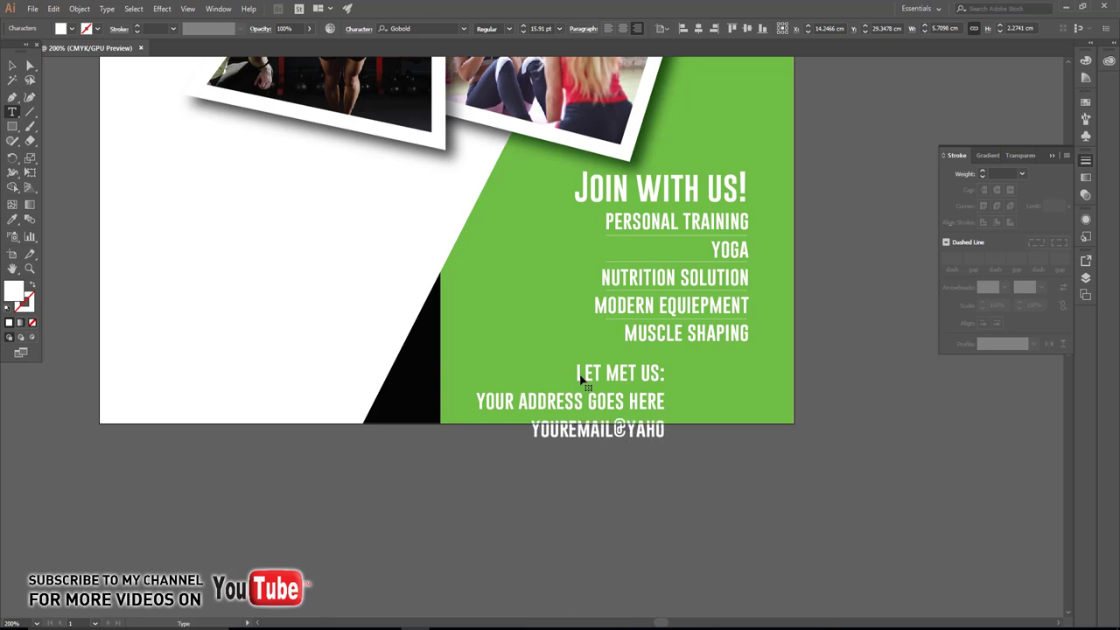
{"action": "type", "text": "O.COM"}
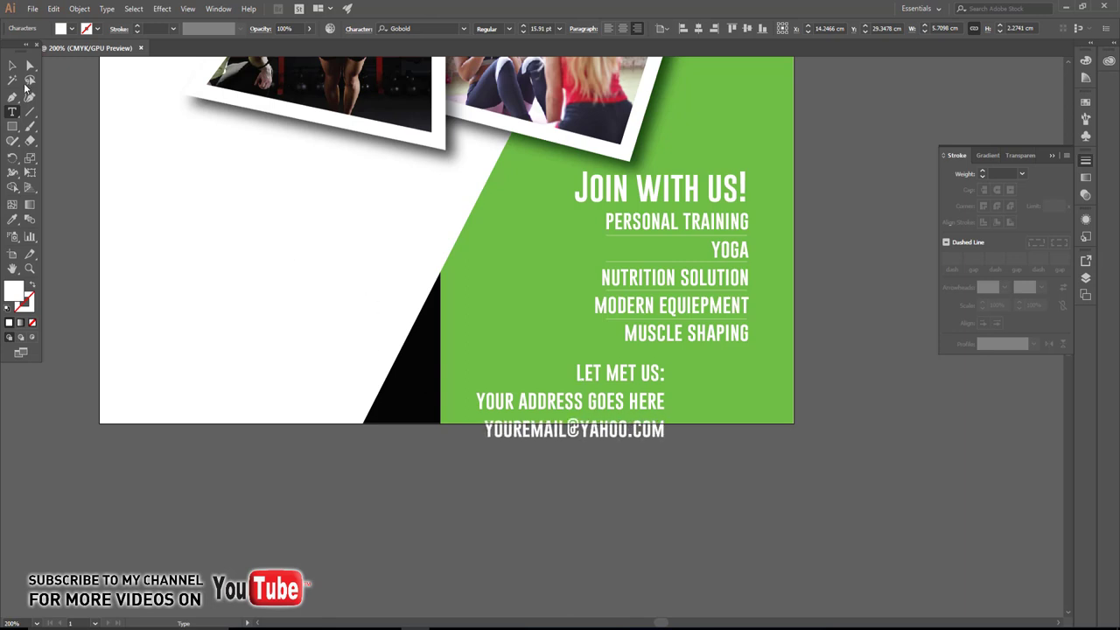
{"action": "key", "text": "Escape"}
Shrink the contact block under the service list and copy JOIN WITH US! onto the white left side.
{"action": "mouse_move", "coordinate": [667, 441]}
{"action": "left_mouse_down"}
{"action": "mouse_move", "coordinate": [616, 420]}
{"action": "mouse_move", "coordinate": [607, 435]}
{"action": "left_mouse_up"}
{"action": "left_click", "coordinate": [607, 435]}
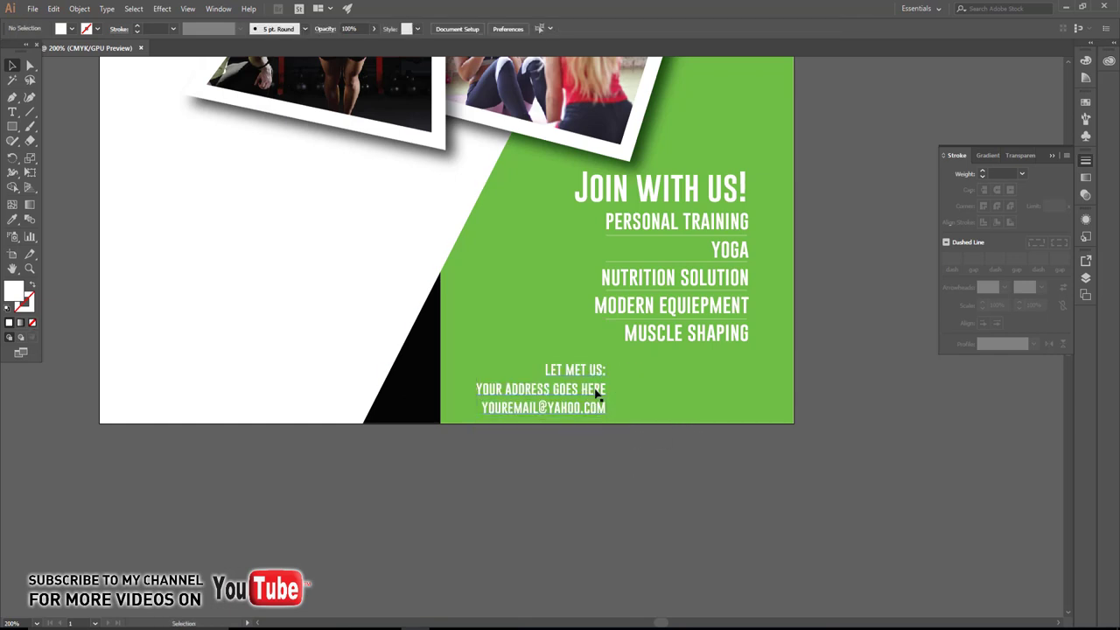
{"action": "left_click_drag", "start_coordinate": [595, 394], "coordinate": [646, 385]}
{"action": "left_click", "coordinate": [674, 465]}
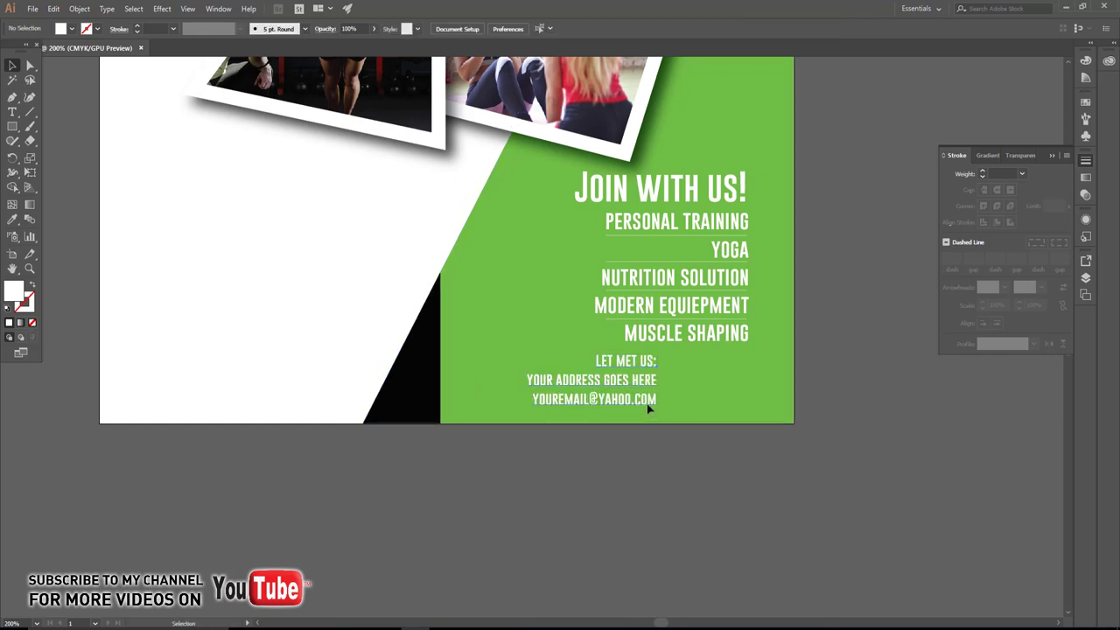
{"action": "key", "text": "ctrl+minus"}
{"action": "mouse_move", "coordinate": [580, 440]}
{"action": "left_mouse_down"}
{"action": "mouse_move", "coordinate": [609, 430]}
{"action": "mouse_move", "coordinate": [646, 465]}
{"action": "left_mouse_up"}
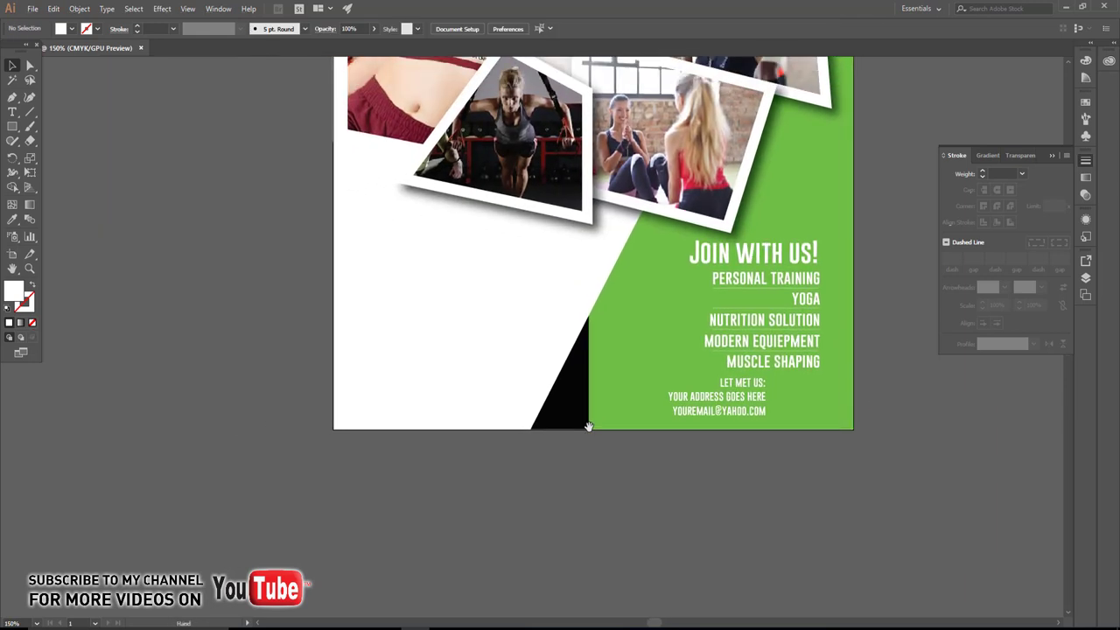
{"action": "left_click_drag", "start_coordinate": [738, 267], "coordinate": [406, 245]}
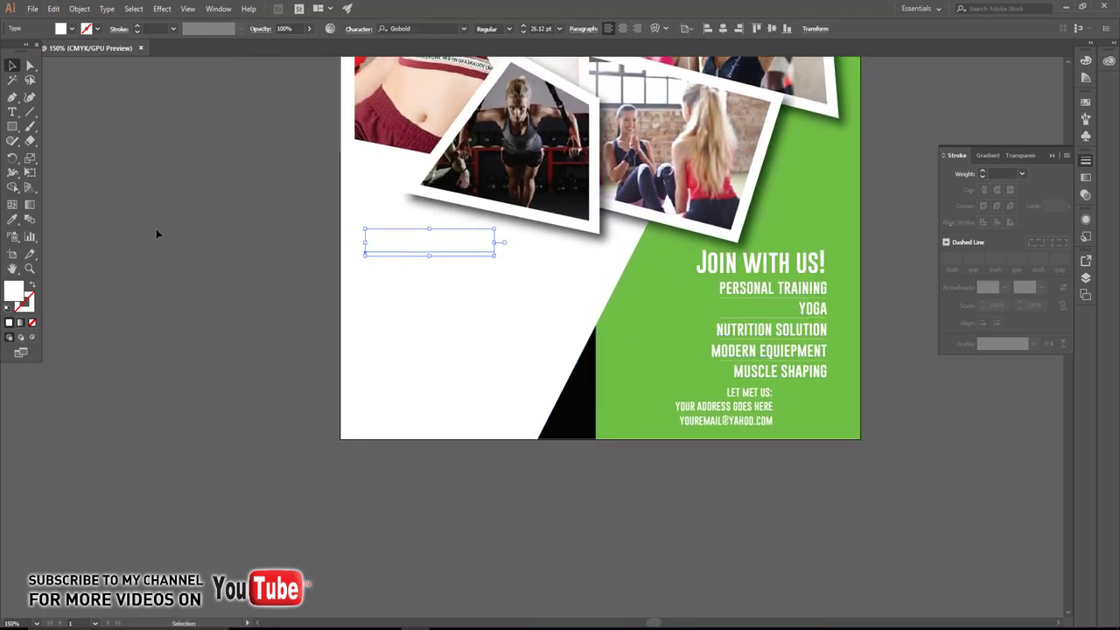
Give the copied heading the green fill and retype it as 'About Our Fitness Studio'.
{"action": "left_click", "coordinate": [12, 219]}
{"action": "left_click", "coordinate": [621, 294]}
{"action": "key", "text": "t"}
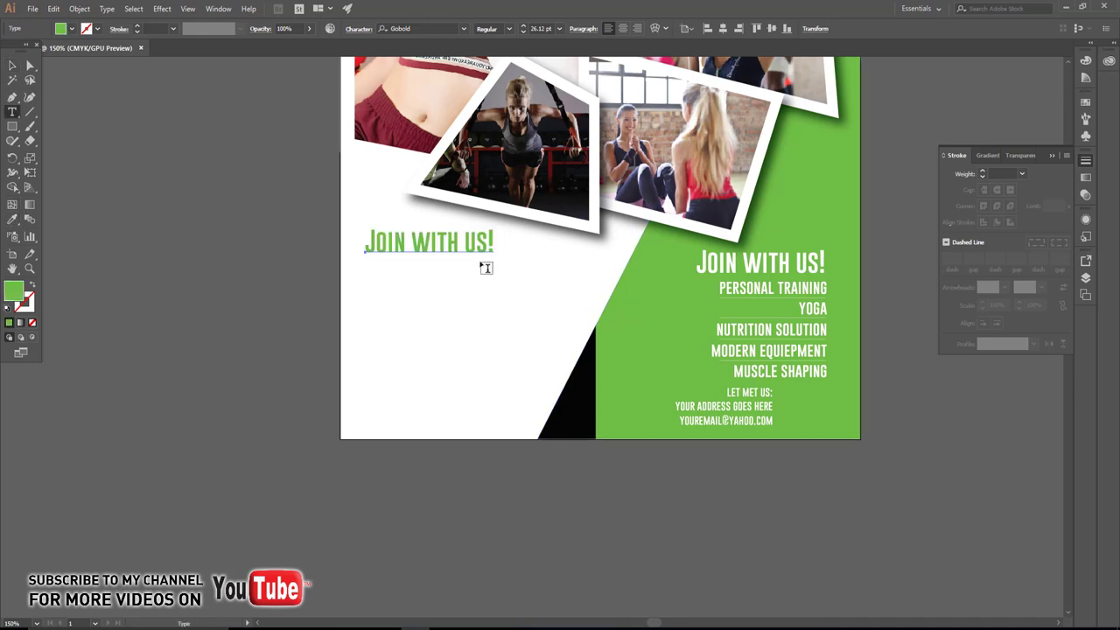
{"action": "triple_click", "coordinate": [460, 254]}
{"action": "type", "text": "A"}
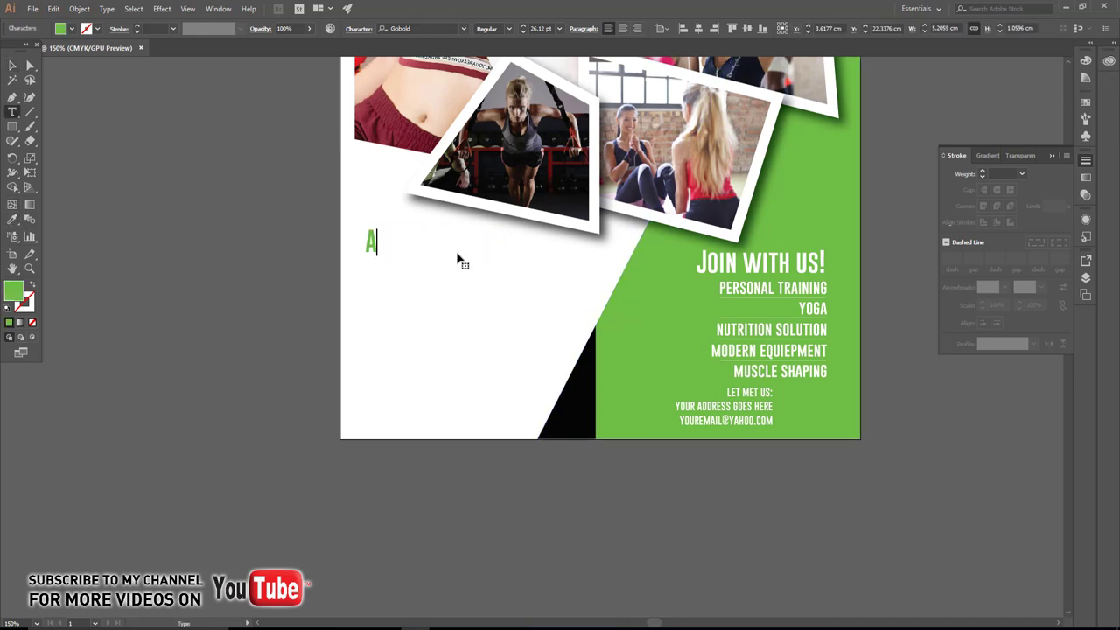
{"action": "type", "text": "bout "}
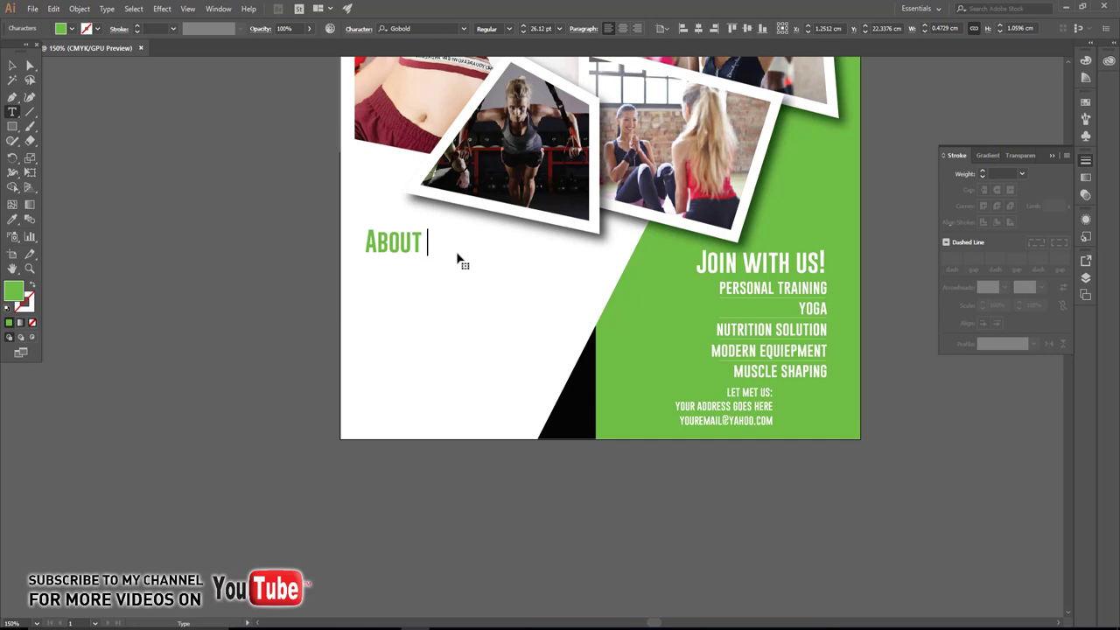
{"action": "type", "text": "Our Fit"}
{"action": "type", "text": "n"}
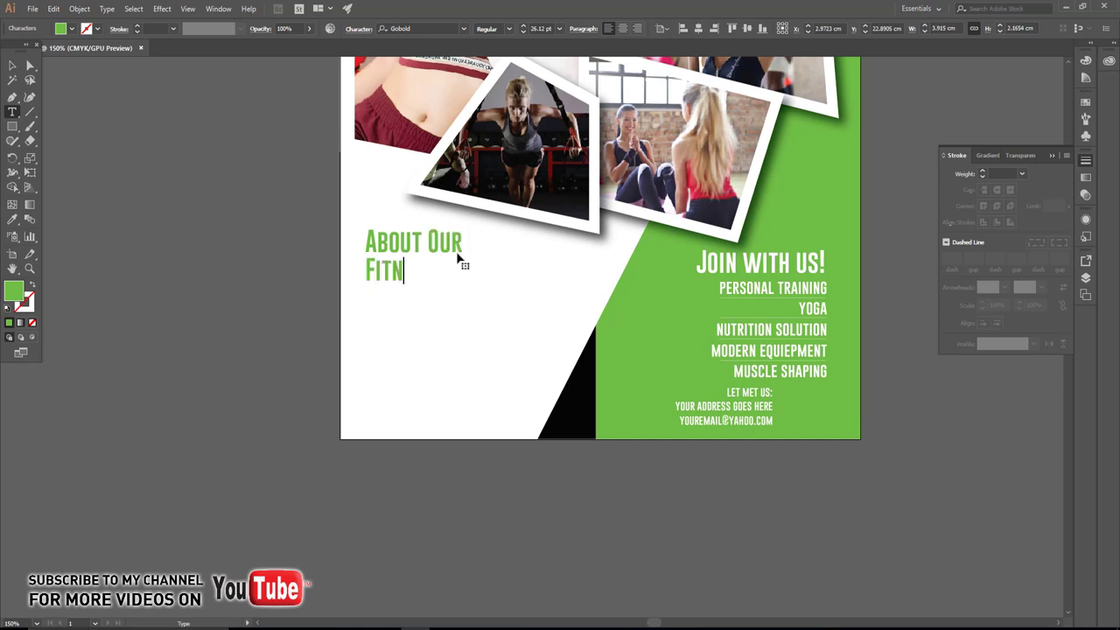
{"action": "type", "text": "ess Studio"}
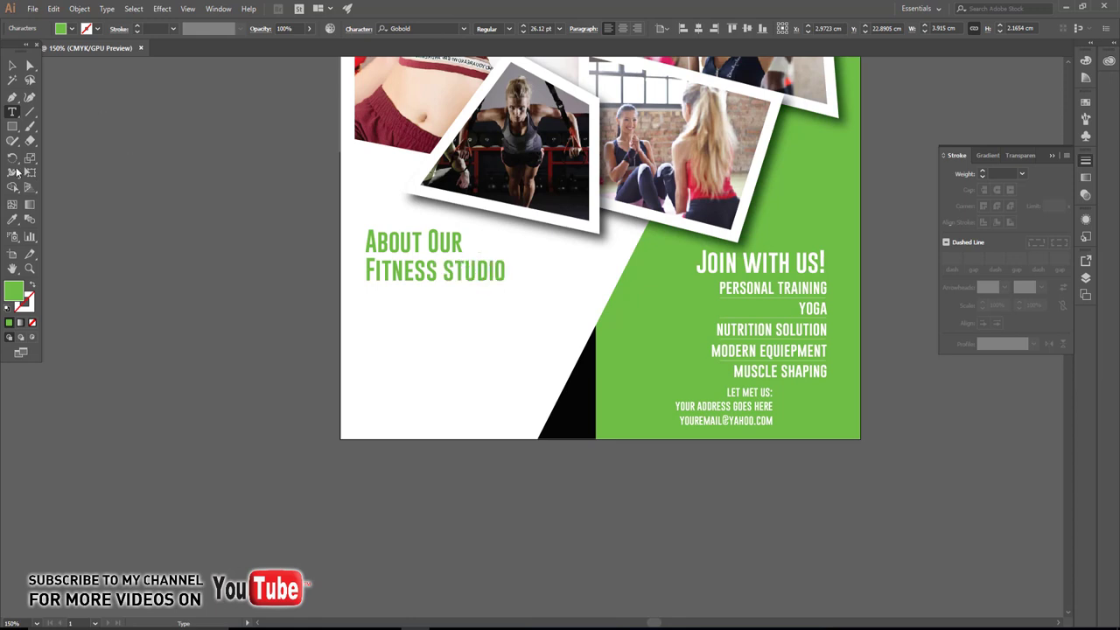
{"action": "left_click", "coordinate": [13, 66]}
{"action": "left_click", "coordinate": [270, 231]}
Make the heading's first line 'About Our' black.
{"action": "left_click", "coordinate": [417, 280]}
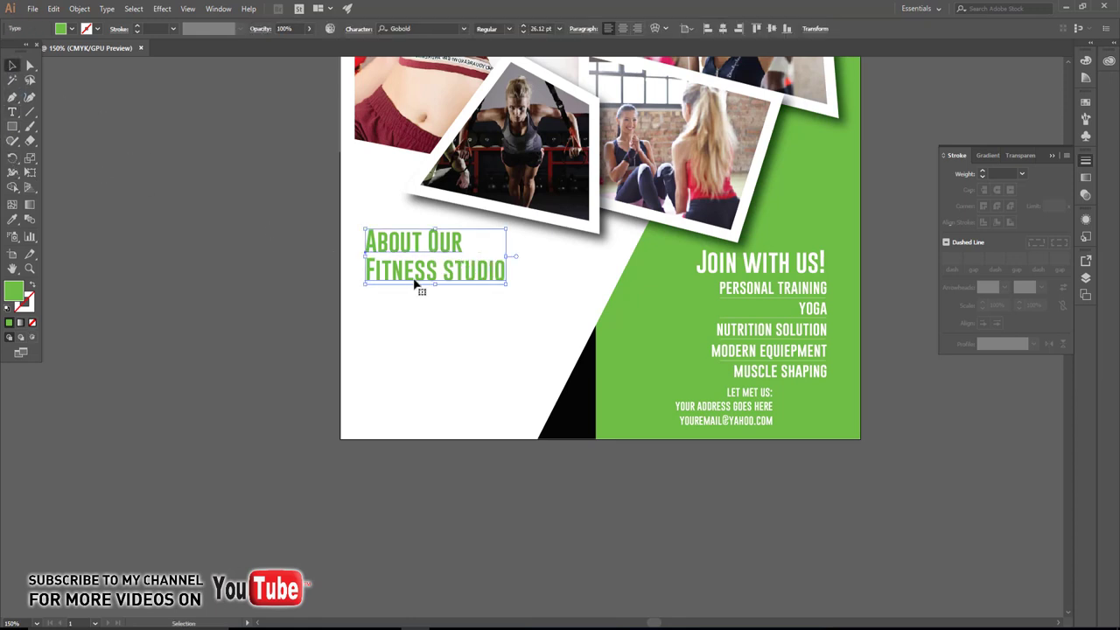
{"action": "double_click", "coordinate": [456, 243]}
{"action": "left_click_drag", "start_coordinate": [457, 243], "coordinate": [277, 192]}
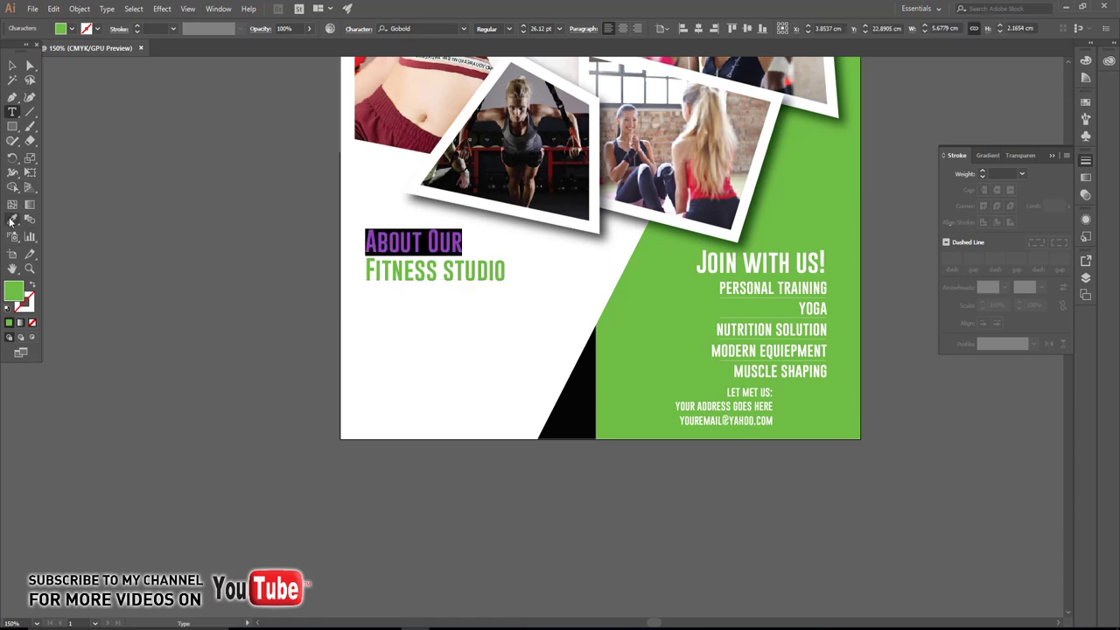
{"action": "left_click", "coordinate": [11, 221]}
{"action": "left_click", "coordinate": [534, 392]}
{"action": "left_click", "coordinate": [12, 66]}
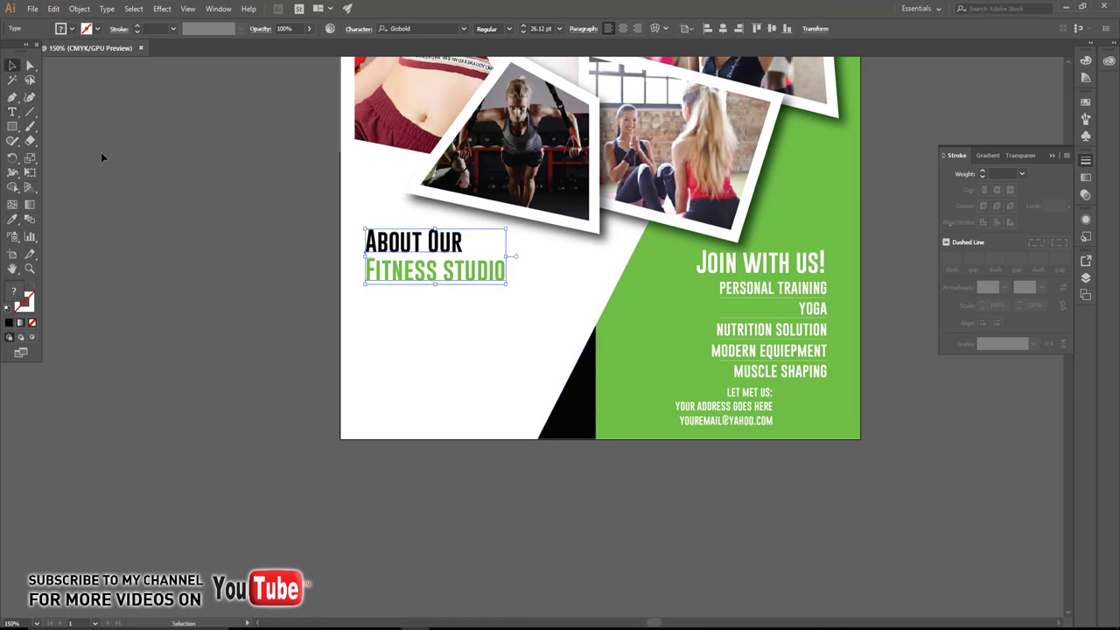
{"action": "scroll", "coordinate": [113, 175], "scroll_direction": "down", "scroll_amount": 1}
{"action": "left_click", "coordinate": [12, 112]}
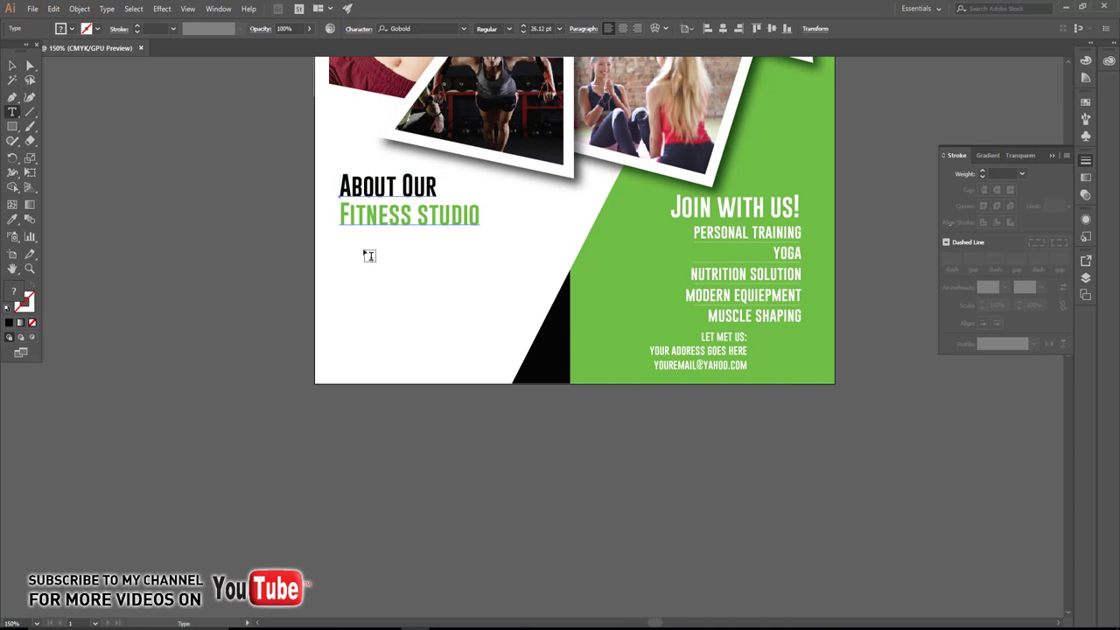
Add a left-aligned placeholder text area and narrow it into a column under the heading.
{"action": "left_click_drag", "start_coordinate": [341, 234], "coordinate": [1023, 534]}
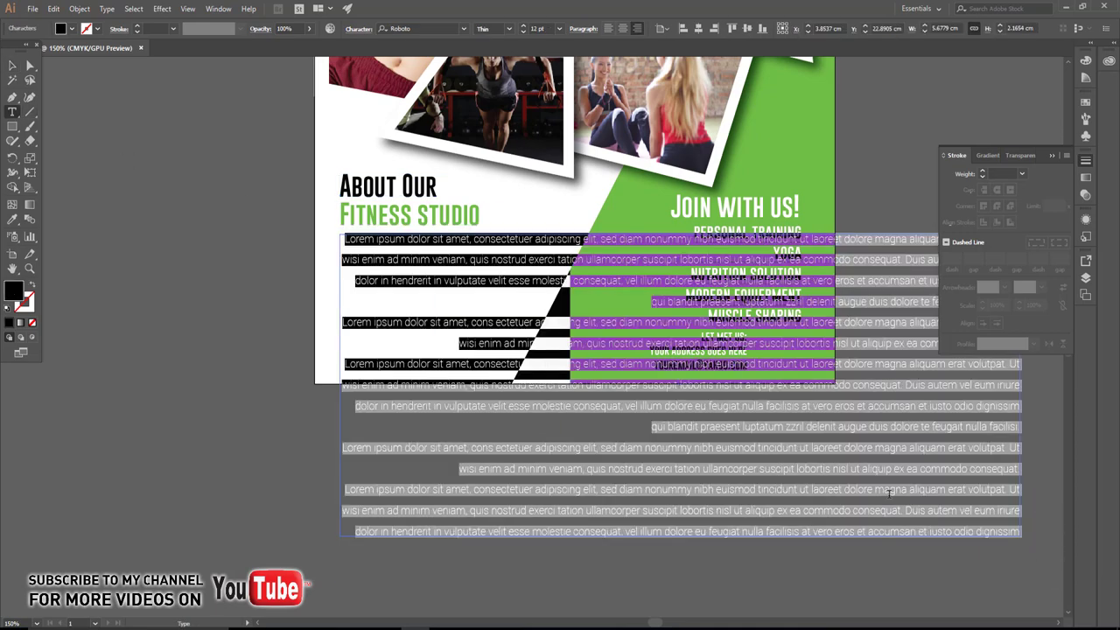
{"action": "key", "text": "Escape"}
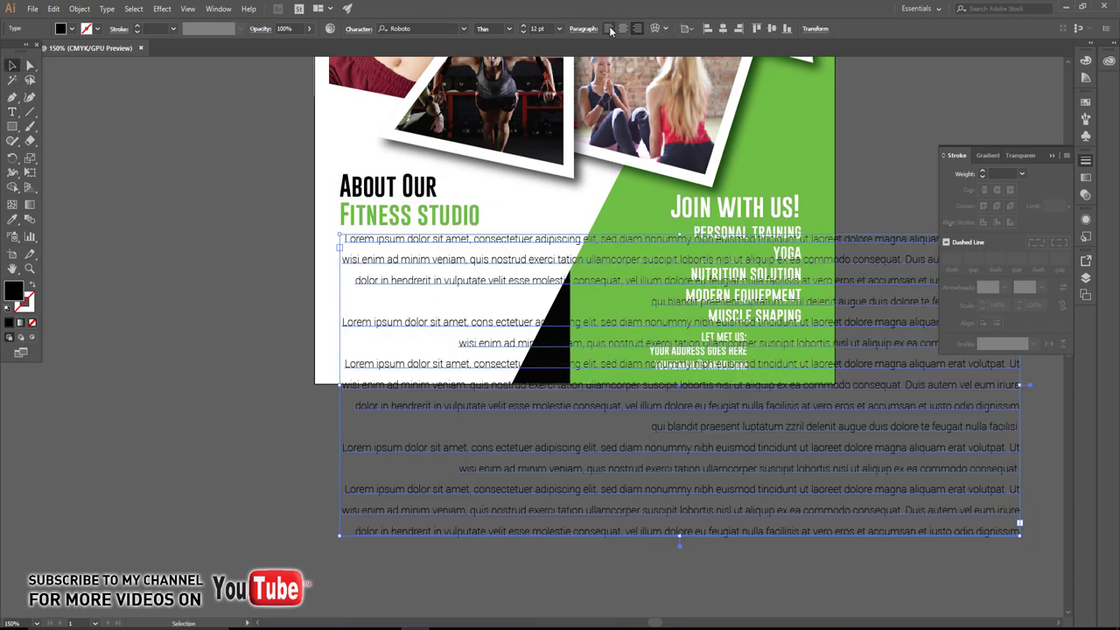
{"action": "left_click", "coordinate": [609, 28]}
{"action": "left_click_drag", "start_coordinate": [680, 534], "coordinate": [692, 298]}
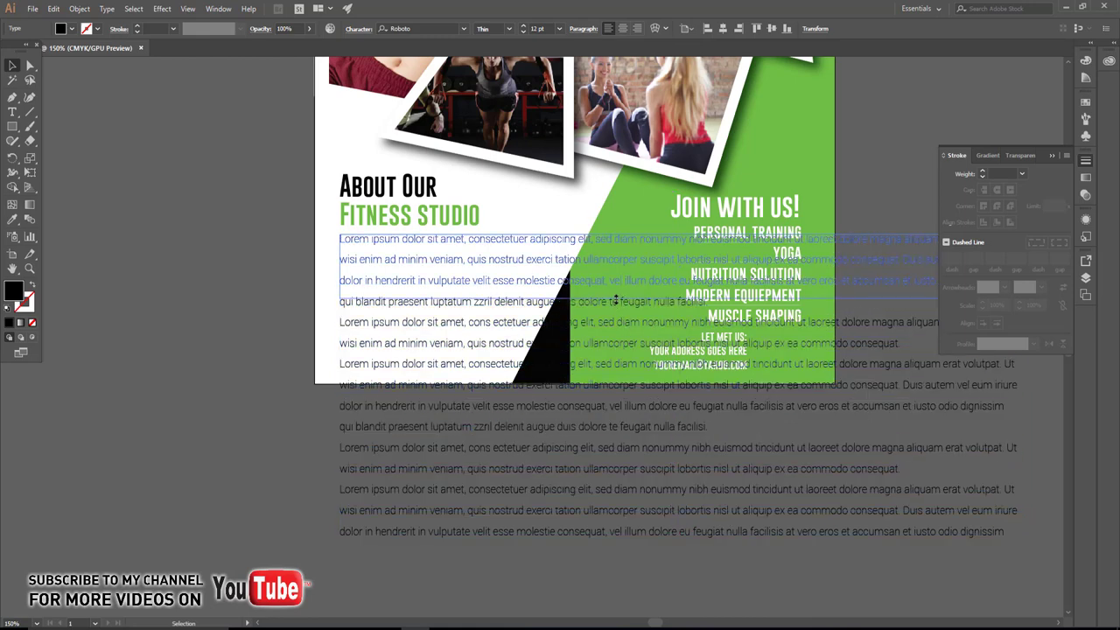
{"action": "scroll", "coordinate": [700, 298], "scroll_direction": "right", "scroll_amount": 2}
{"action": "scroll", "coordinate": [682, 288], "scroll_direction": "right", "scroll_amount": 5}
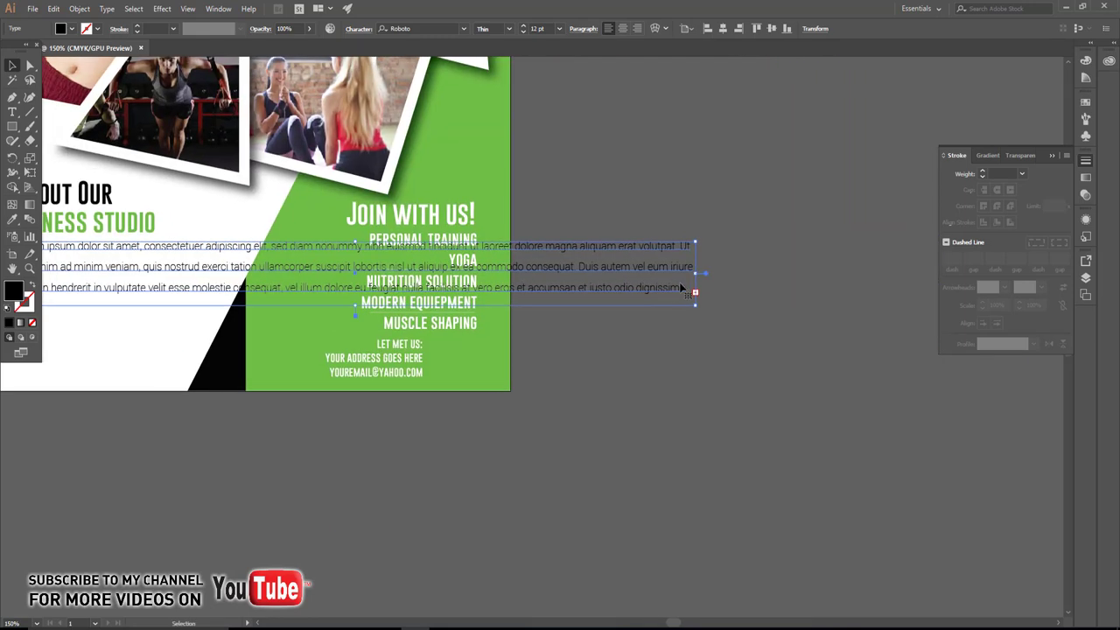
{"action": "left_click_drag", "start_coordinate": [698, 274], "coordinate": [200, 273]}
{"action": "scroll", "coordinate": [228, 272], "scroll_direction": "left", "scroll_amount": 6}
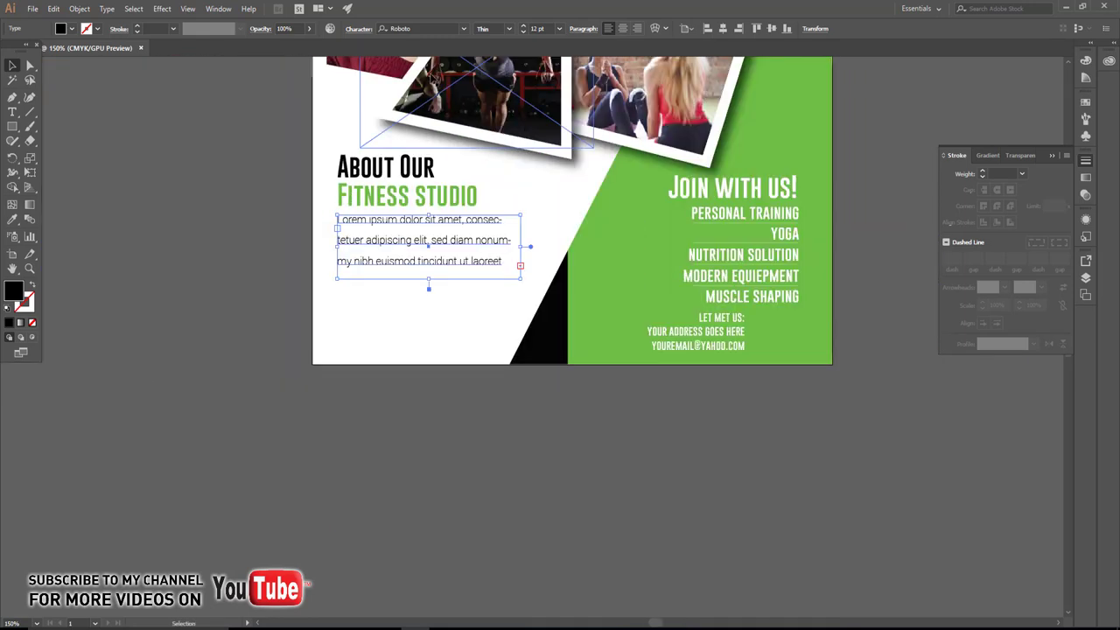
Set the paragraph's leading to Auto and slightly widen its column.
{"action": "left_click", "coordinate": [354, 29]}
{"action": "left_click", "coordinate": [363, 101]}
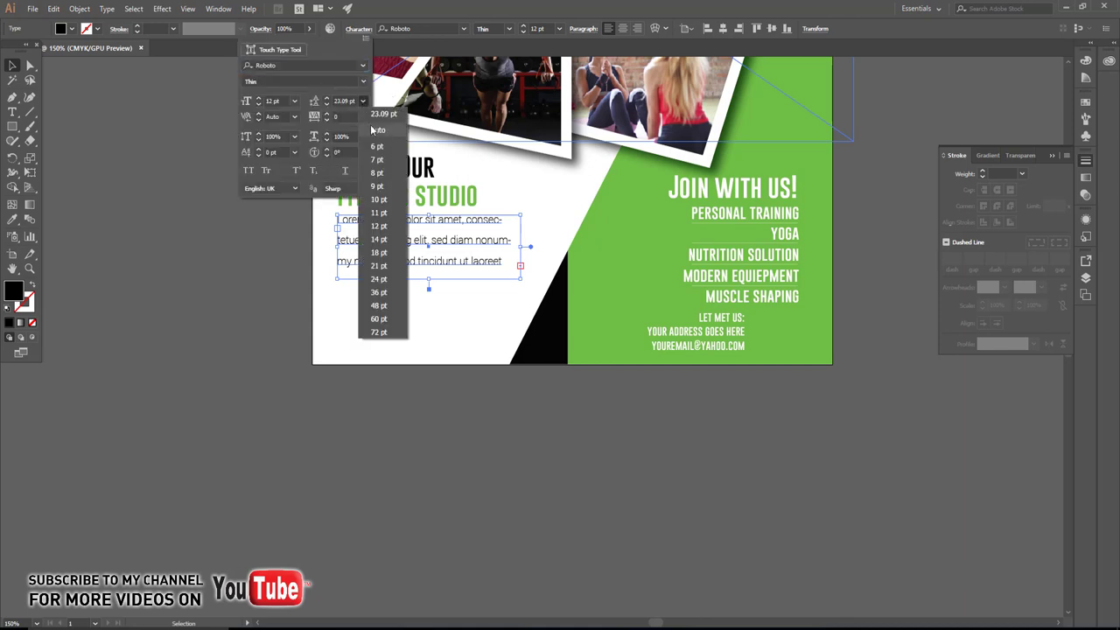
{"action": "left_click", "coordinate": [377, 112]}
{"action": "left_click", "coordinate": [268, 229]}
{"action": "left_click_drag", "start_coordinate": [531, 246], "coordinate": [558, 243]}
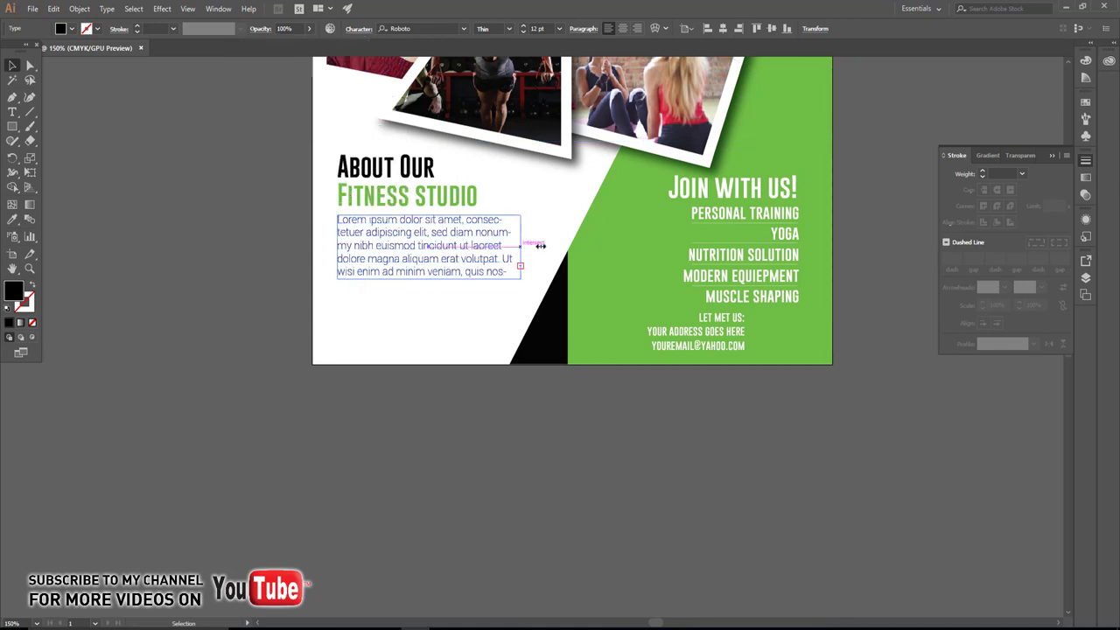
{"action": "left_click", "coordinate": [421, 383]}
{"action": "mouse_move", "coordinate": [420, 382]}
{"action": "left_mouse_down"}
{"action": "mouse_move", "coordinate": [427, 413]}
{"action": "mouse_move", "coordinate": [443, 401]}
{"action": "left_mouse_up"}
Bring the weightlifter dumbbell icon from Icon.ai into the flyer's lower left.
{"action": "left_click", "coordinate": [32, 8]}
{"action": "mouse_move", "coordinate": [70, 62]}
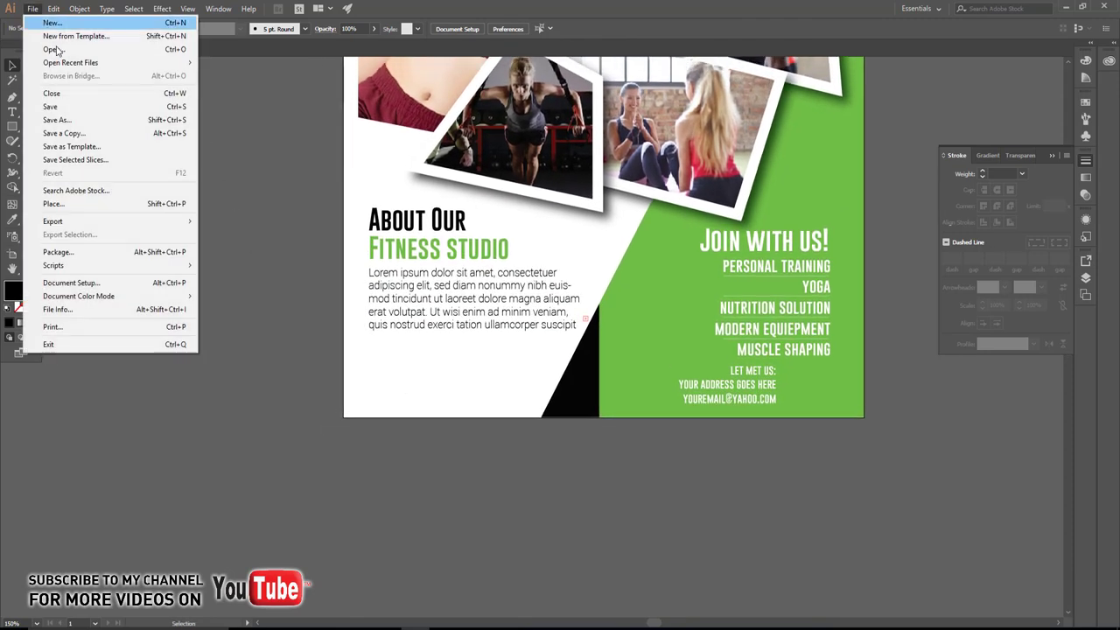
{"action": "left_click", "coordinate": [232, 63]}
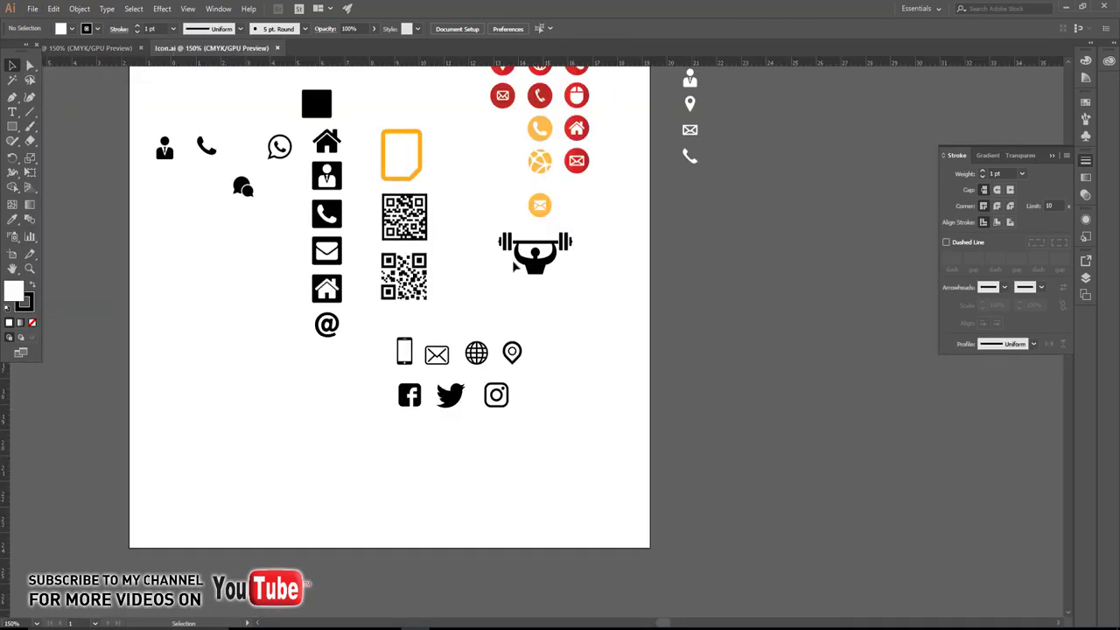
{"action": "left_click", "coordinate": [543, 261]}
{"action": "left_click_drag", "start_coordinate": [545, 264], "coordinate": [393, 379]}
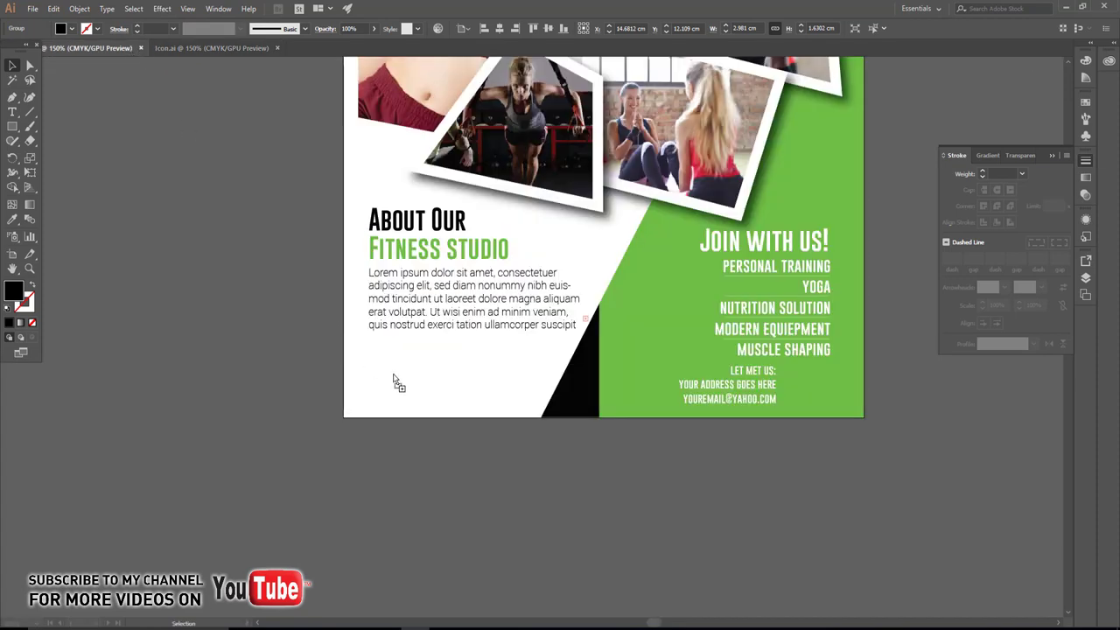
{"action": "left_click", "coordinate": [402, 465]}
{"action": "scroll", "coordinate": [412, 452], "scroll_direction": "up", "scroll_amount": 2}
{"action": "left_click_drag", "start_coordinate": [360, 307], "coordinate": [419, 331]}
{"action": "scroll", "coordinate": [395, 424], "scroll_direction": "down", "scroll_amount": 2}
Copy the heading beside the icon and retype it as 'FITNESS & G'.
{"action": "left_click_drag", "start_coordinate": [418, 243], "coordinate": [500, 391]}
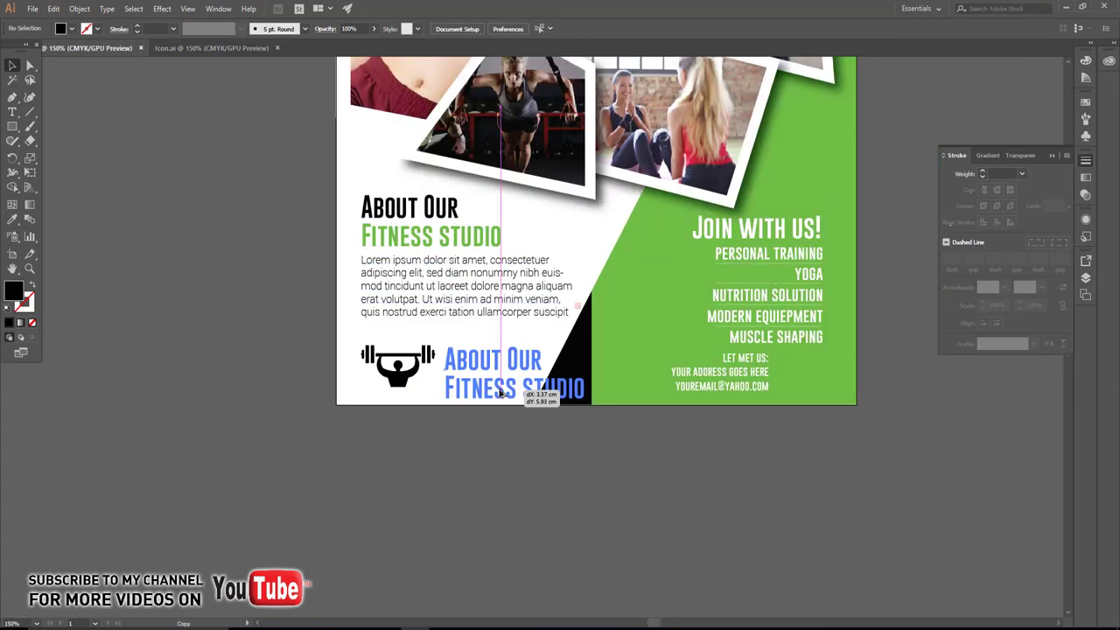
{"action": "double_click", "coordinate": [497, 374]}
{"action": "key", "text": "ctrl+a"}
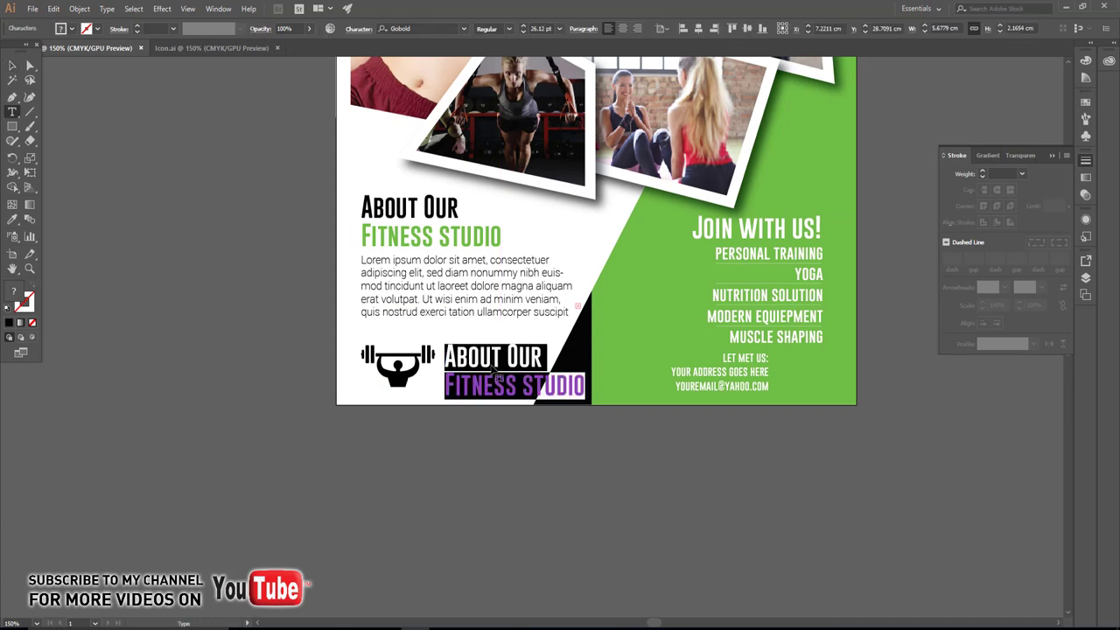
{"action": "type", "text": "FITN"}
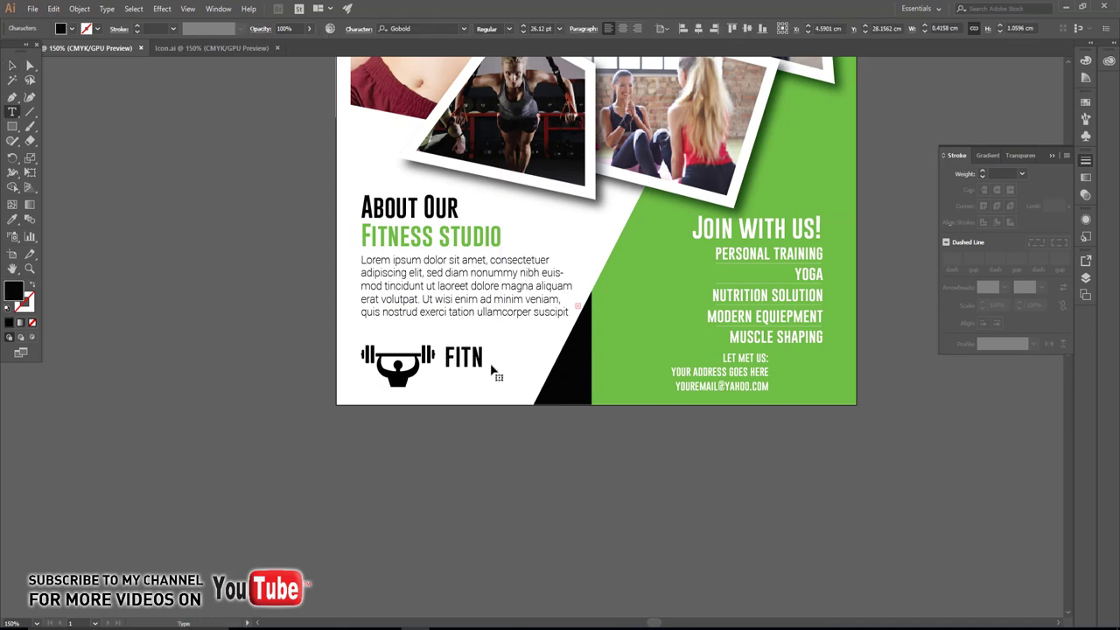
{"action": "type", "text": "ESS & "}
{"action": "type", "text": "GYM"}
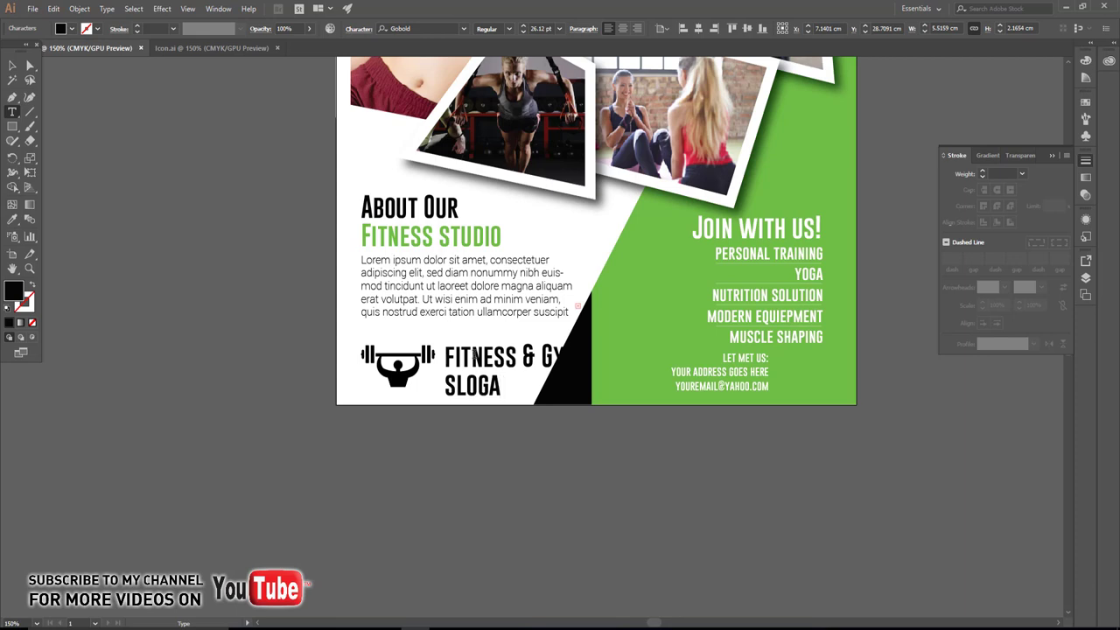
Finish the slogan text and scale the logo text down smaller.
{"action": "type", "text": "N GOES HERE"}
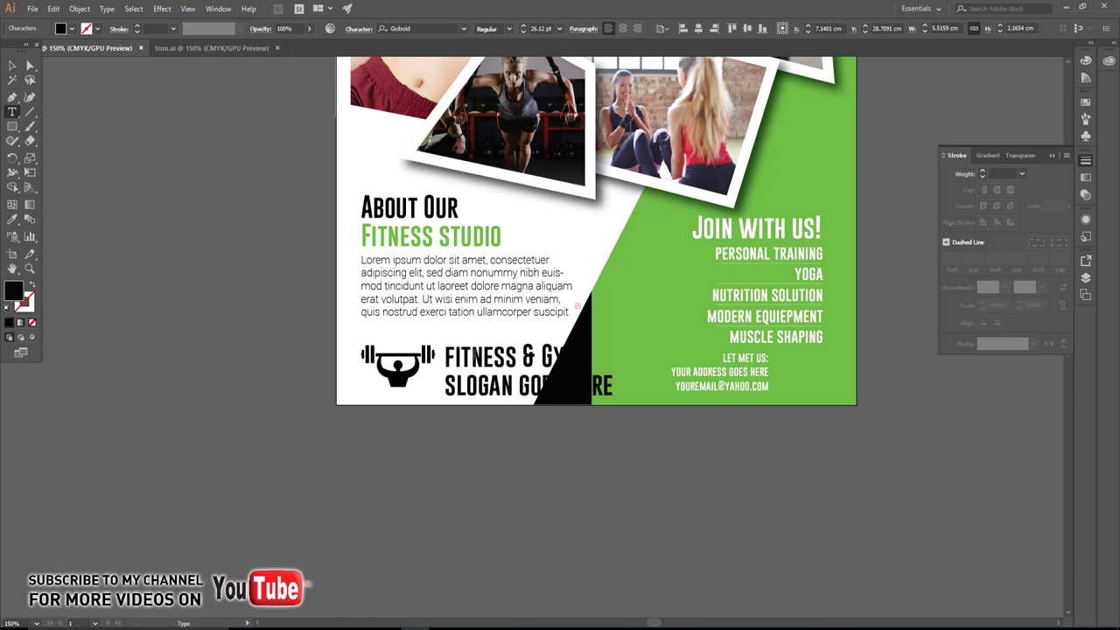
{"action": "key", "text": "Escape"}
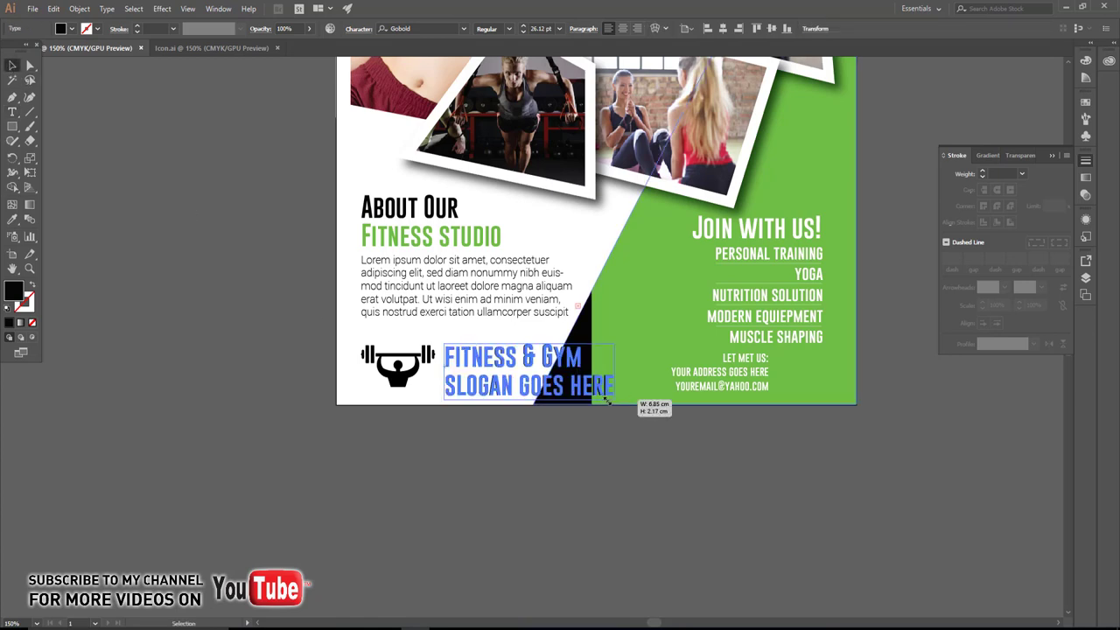
{"action": "mouse_move", "coordinate": [606, 400]}
{"action": "left_mouse_down"}
{"action": "mouse_move", "coordinate": [534, 375]}
{"action": "mouse_move", "coordinate": [419, 367]}
{"action": "left_mouse_up"}
{"action": "left_click", "coordinate": [512, 457]}
Give the SLOGAN GOES HERE line the Lorem paragraph's thin style.
{"action": "key", "text": "t"}
{"action": "left_click", "coordinate": [12, 219]}
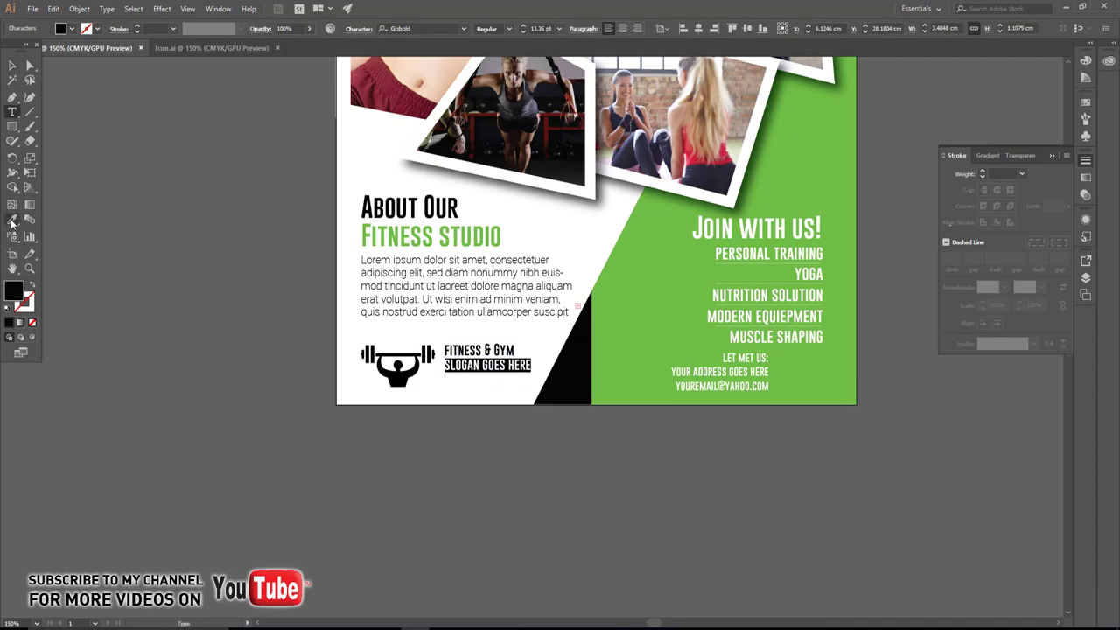
{"action": "left_click", "coordinate": [375, 269]}
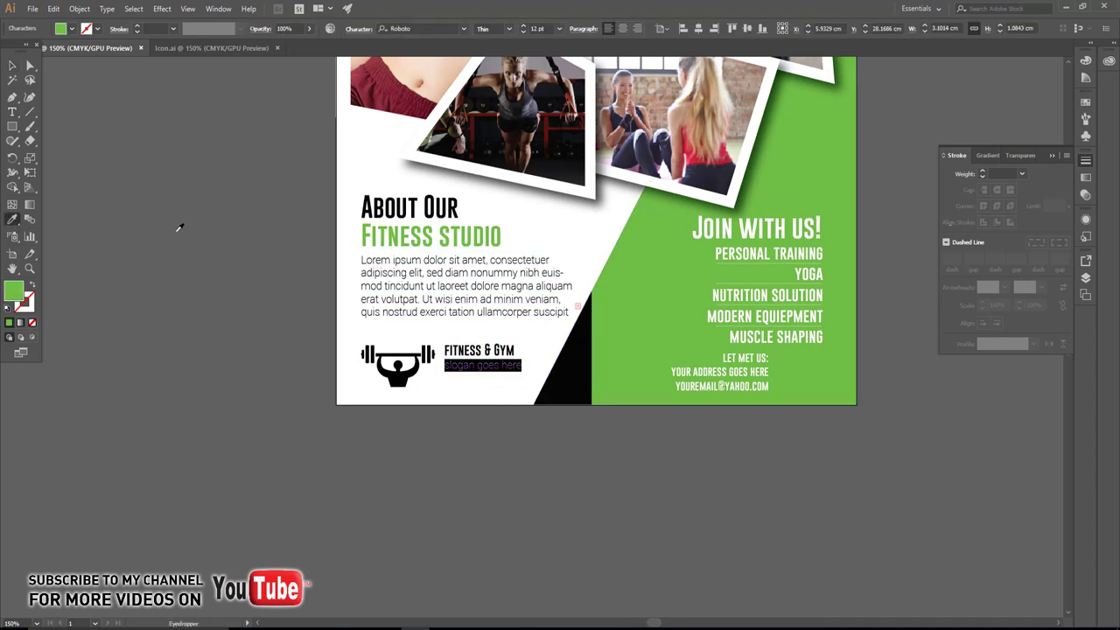
Colour the word FITNESS in FITNESS & GYM with the flyer's green.
{"action": "left_click", "coordinate": [12, 112]}
{"action": "left_click", "coordinate": [452, 349]}
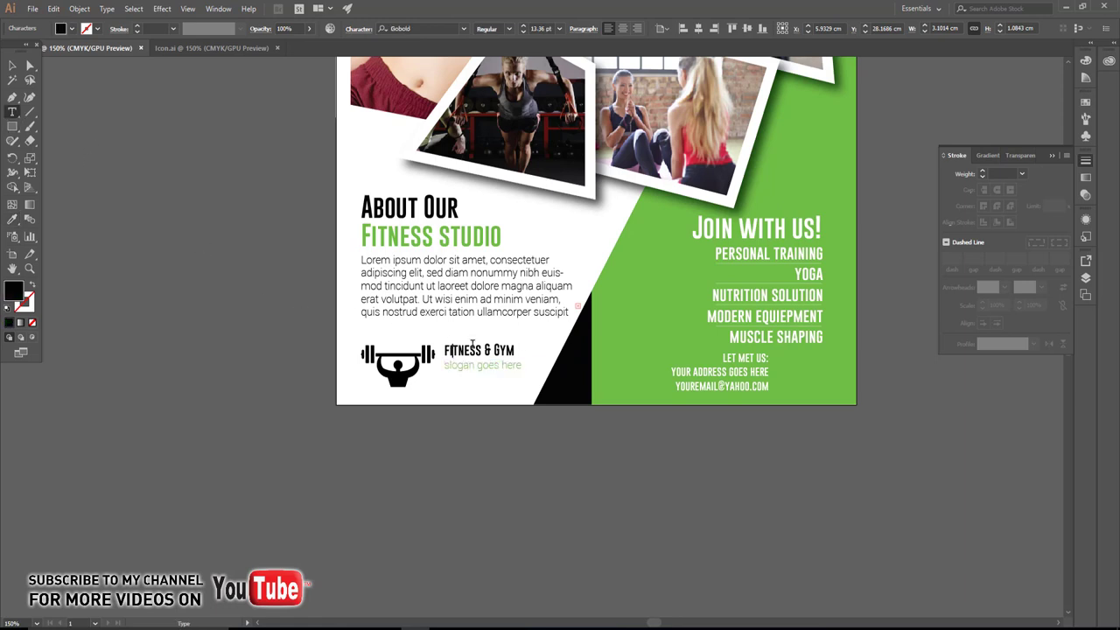
{"action": "left_click_drag", "start_coordinate": [483, 349], "coordinate": [411, 349]}
{"action": "left_click", "coordinate": [12, 219]}
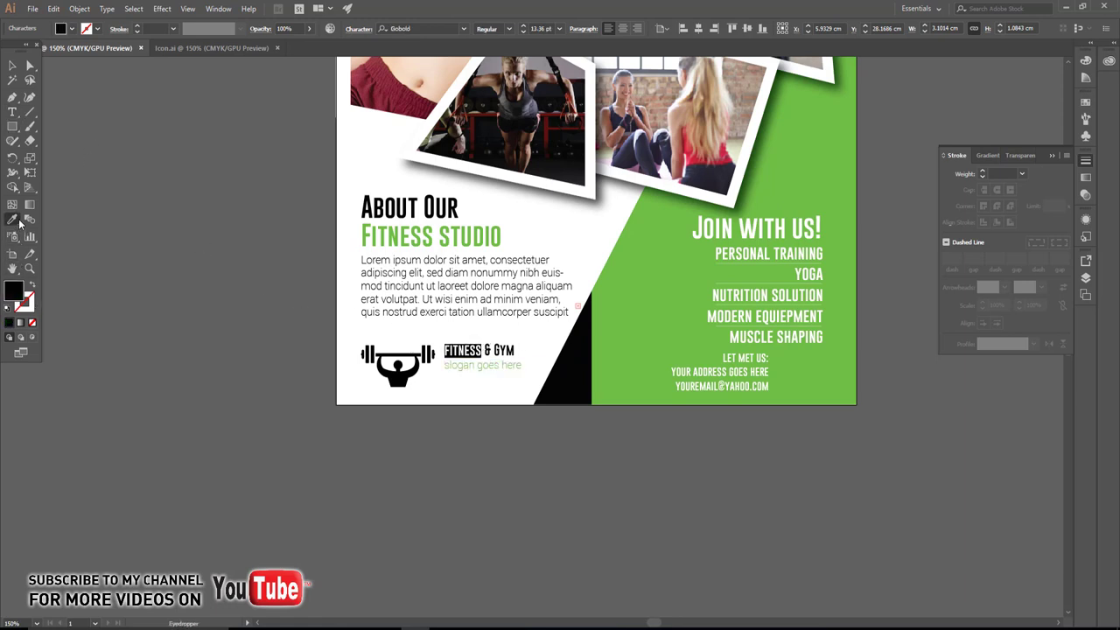
{"action": "left_click", "coordinate": [667, 345]}
{"action": "left_click", "coordinate": [12, 112]}
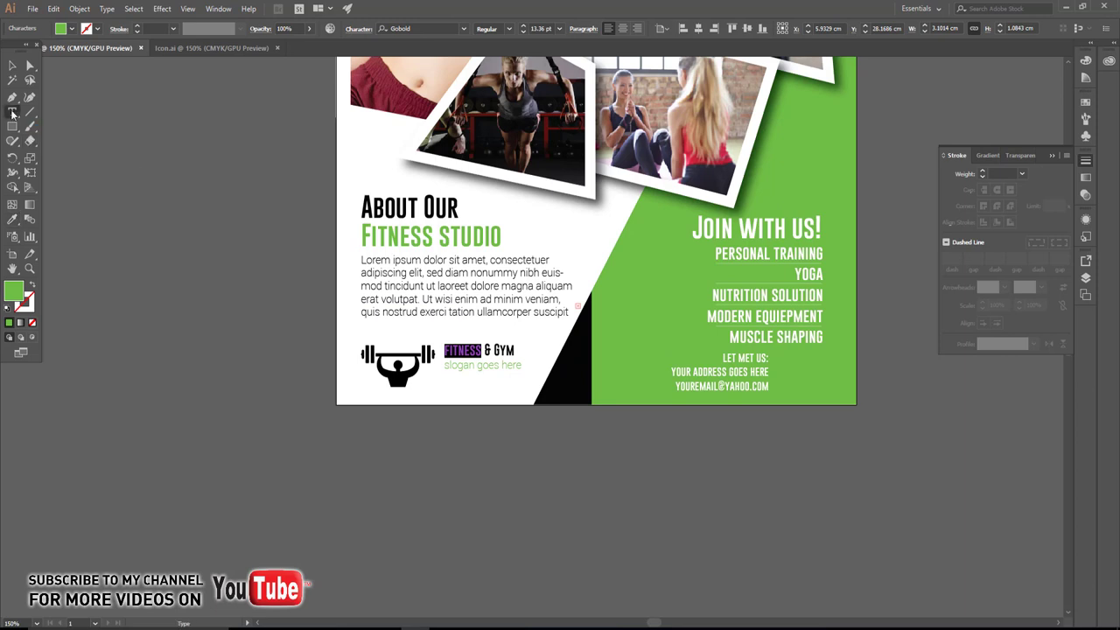
{"action": "left_click_drag", "start_coordinate": [442, 349], "coordinate": [516, 351]}
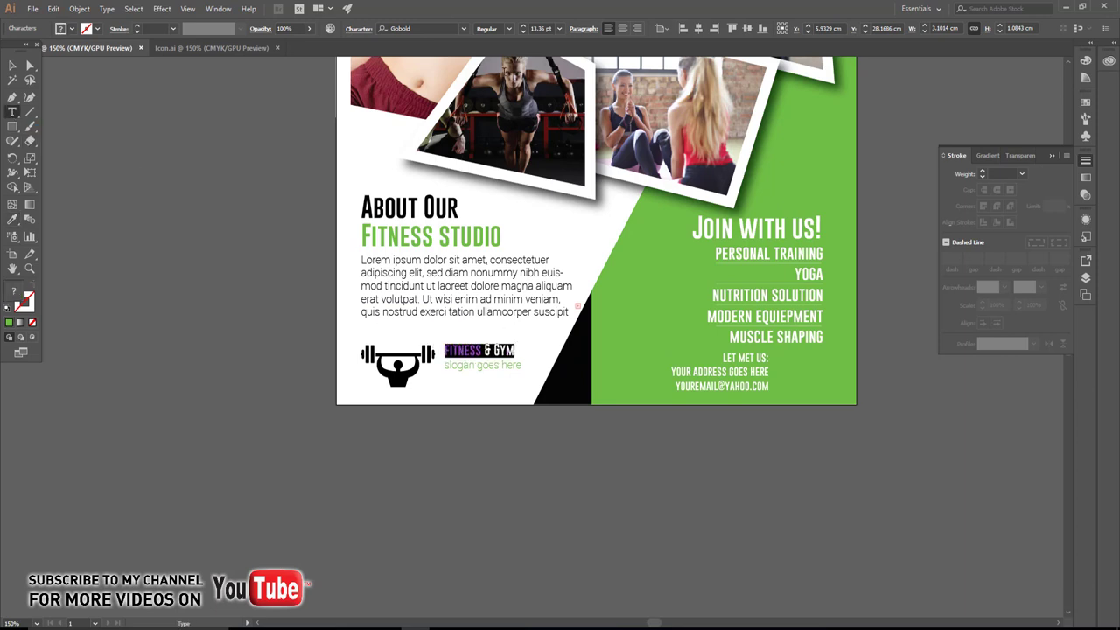
{"action": "left_click", "coordinate": [542, 28]}
{"action": "type", "text": "15"}
{"action": "left_click", "coordinate": [12, 65]}
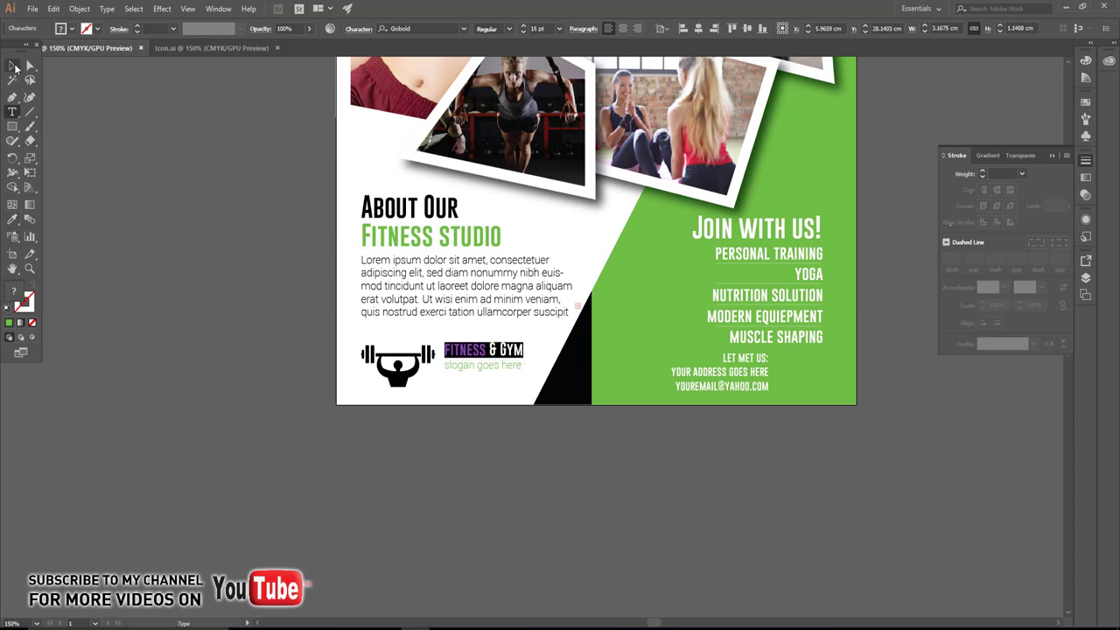
Nudge the logo text down and make the barbell icon green.
{"action": "left_click", "coordinate": [429, 479]}
{"action": "scroll", "coordinate": [455, 429], "scroll_direction": "up", "scroll_amount": 2}
{"action": "left_click_drag", "start_coordinate": [457, 292], "coordinate": [457, 320]}
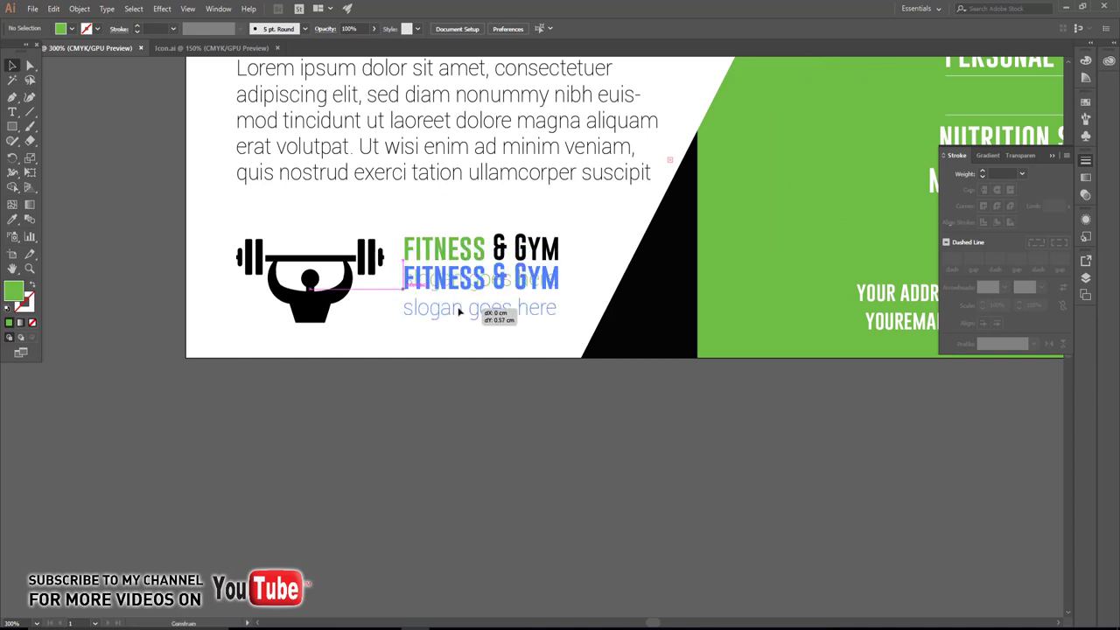
{"action": "left_click", "coordinate": [311, 315]}
{"action": "key", "text": "i"}
{"action": "left_click", "coordinate": [707, 282]}
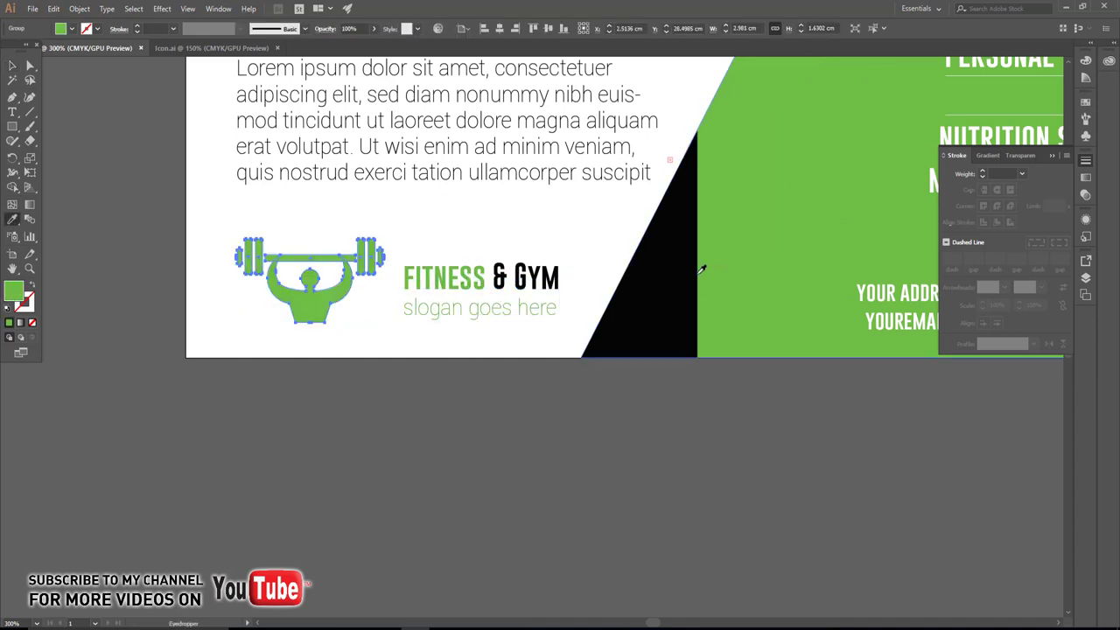
{"action": "key", "text": "v"}
{"action": "left_click", "coordinate": [308, 421]}
{"action": "key", "text": "ctrl+0"}
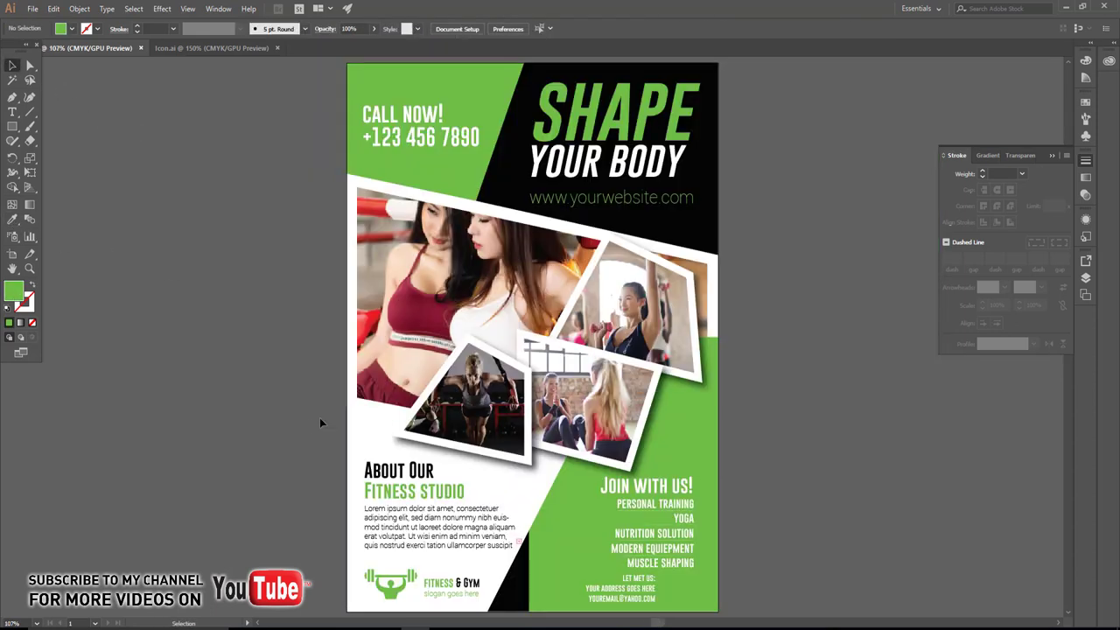
{"action": "scroll", "coordinate": [319, 418], "scroll_direction": "up", "scroll_amount": 1}
{"action": "scroll", "coordinate": [770, 381], "scroll_direction": "down", "scroll_amount": 2}
{"action": "scroll", "coordinate": [585, 374], "scroll_direction": "up", "scroll_amount": 3}
Copy the trainer photo beside the flyer, release its clipping mask, and delete the image.
{"action": "left_click_drag", "start_coordinate": [585, 375], "coordinate": [620, 311]}
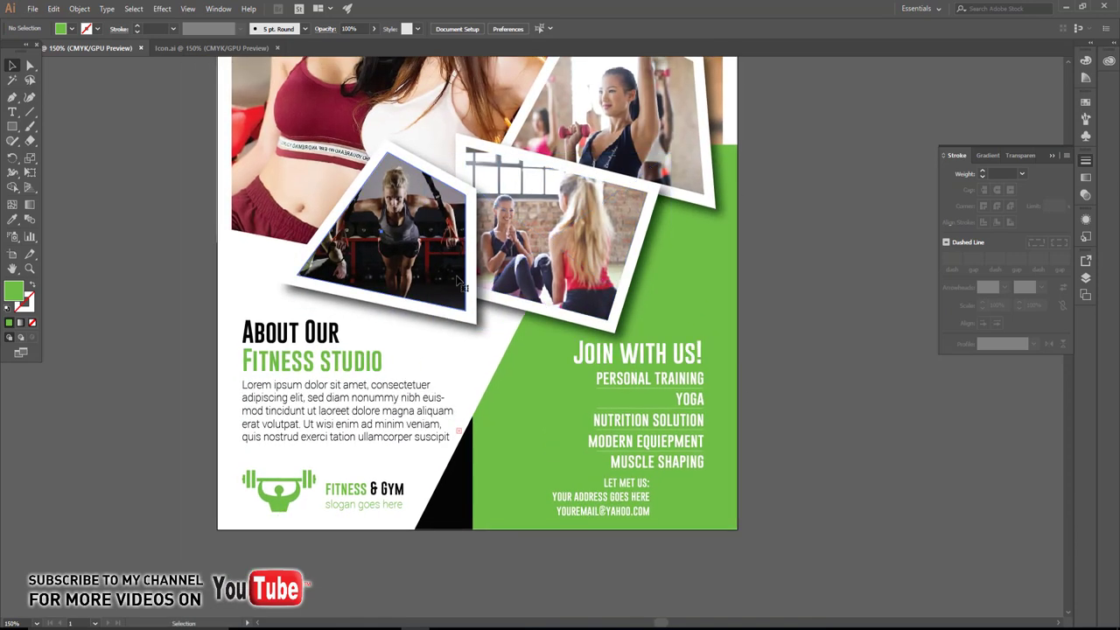
{"action": "left_click_drag", "start_coordinate": [460, 302], "coordinate": [927, 429]}
{"action": "right_click", "coordinate": [928, 428]}
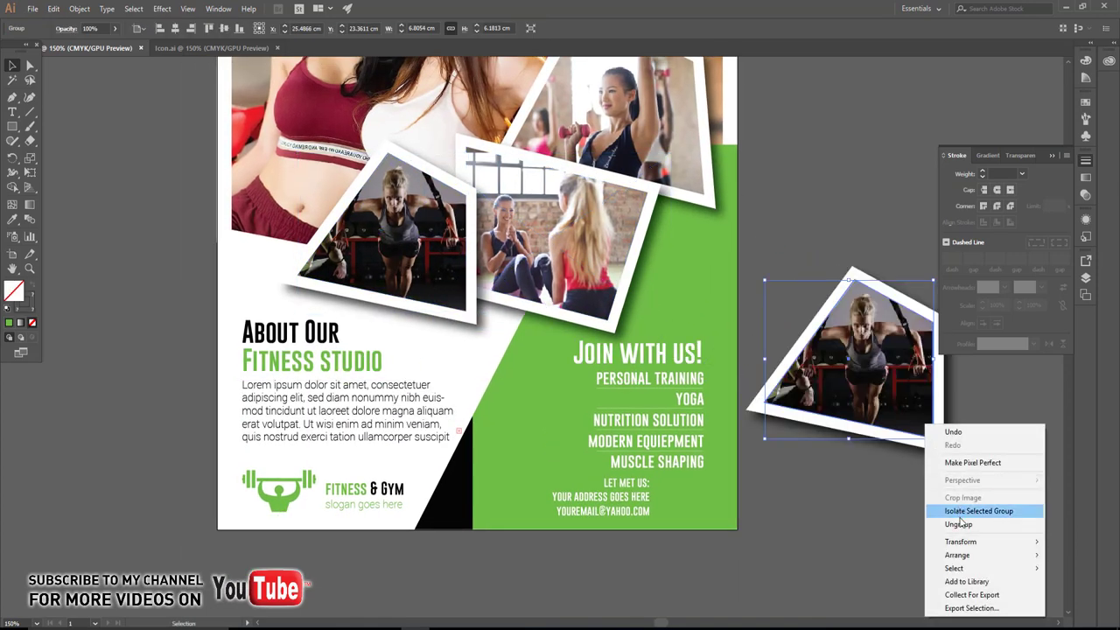
{"action": "left_click", "coordinate": [941, 524]}
{"action": "right_click", "coordinate": [866, 457]}
{"action": "left_click", "coordinate": [919, 473]}
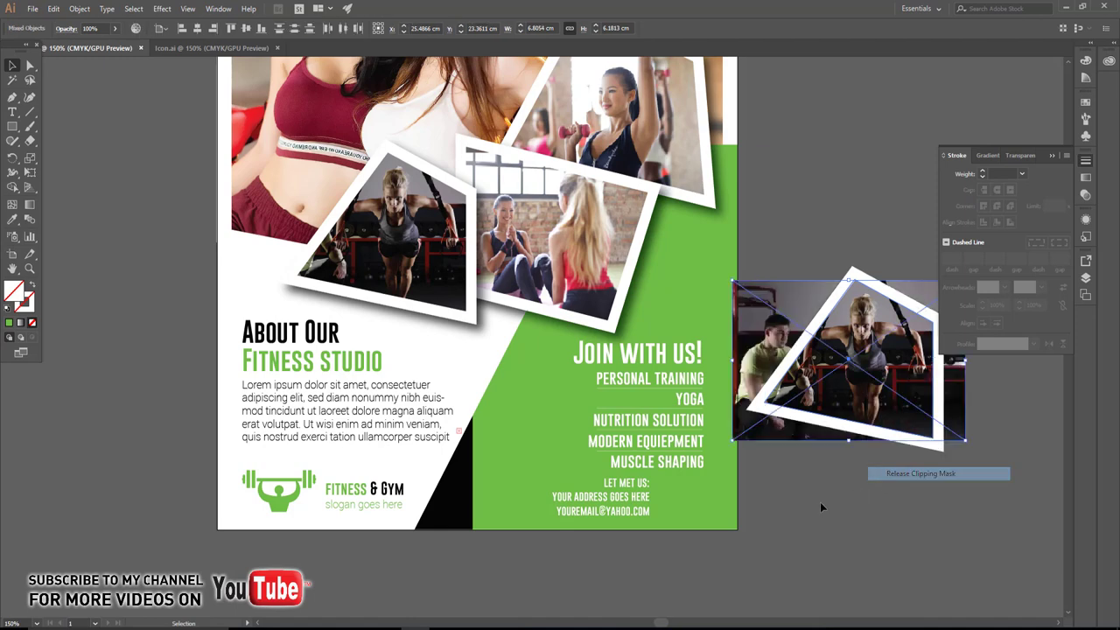
{"action": "left_click", "coordinate": [814, 344]}
{"action": "key", "text": "Delete"}
Fill the leftover frame with the flyer's green, matching the photo frame style.
{"action": "left_click", "coordinate": [814, 344]}
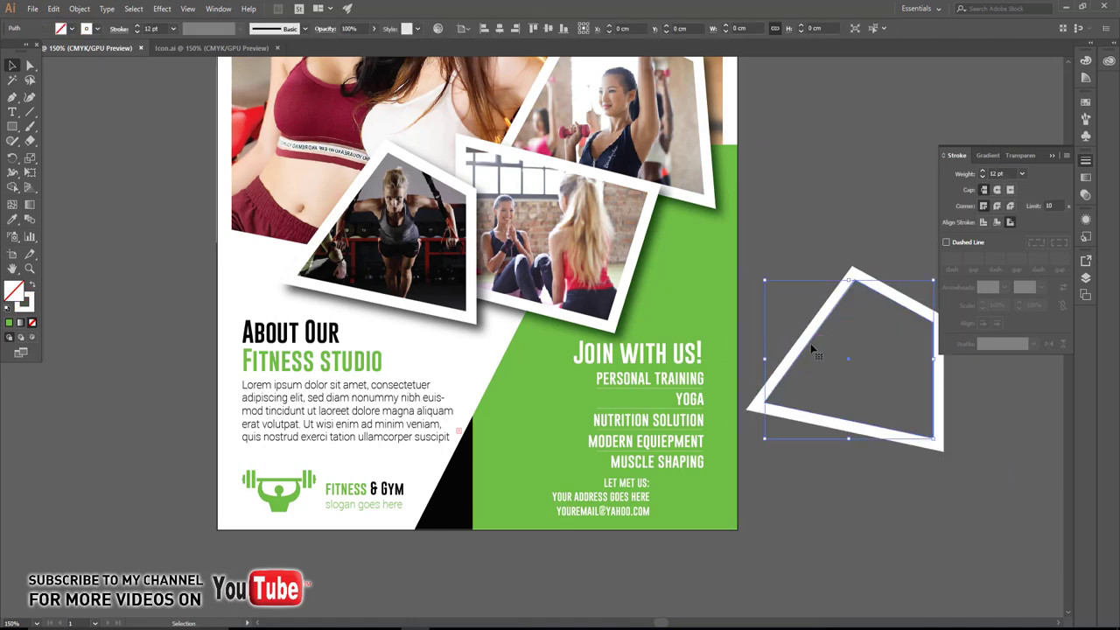
{"action": "left_click", "coordinate": [12, 219]}
{"action": "left_click", "coordinate": [515, 382]}
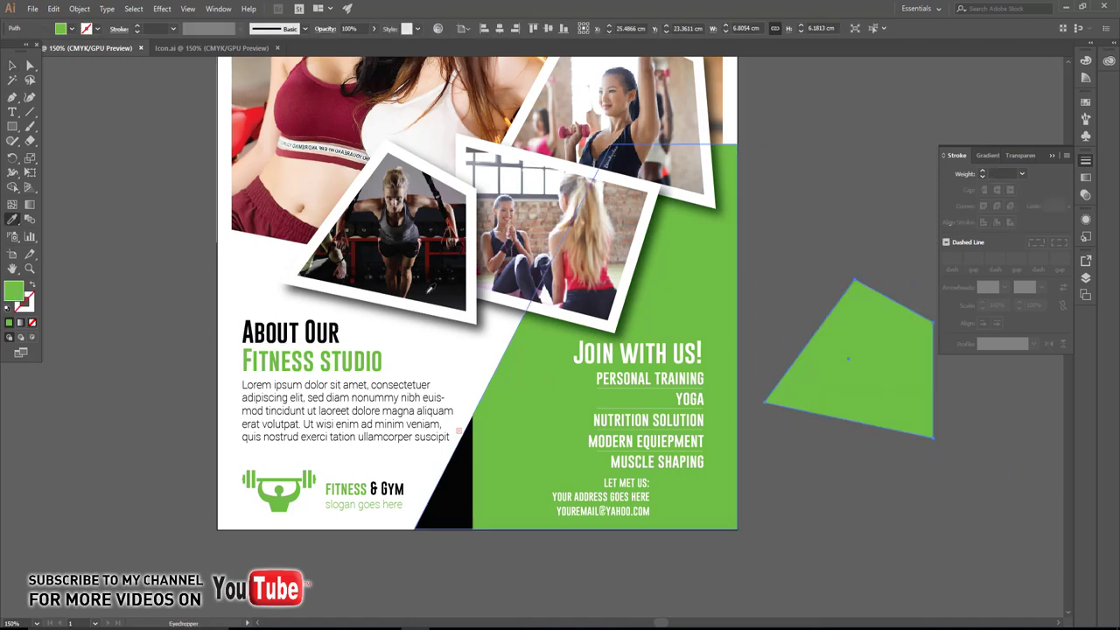
{"action": "key", "text": "v"}
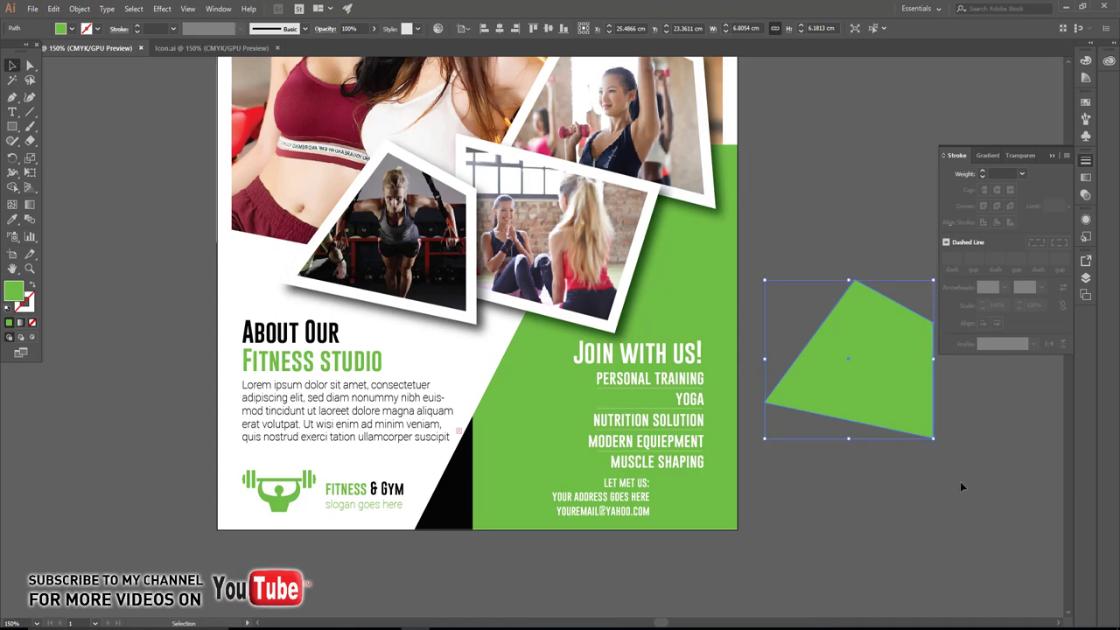
{"action": "left_click", "coordinate": [13, 219]}
{"action": "left_click", "coordinate": [473, 308]}
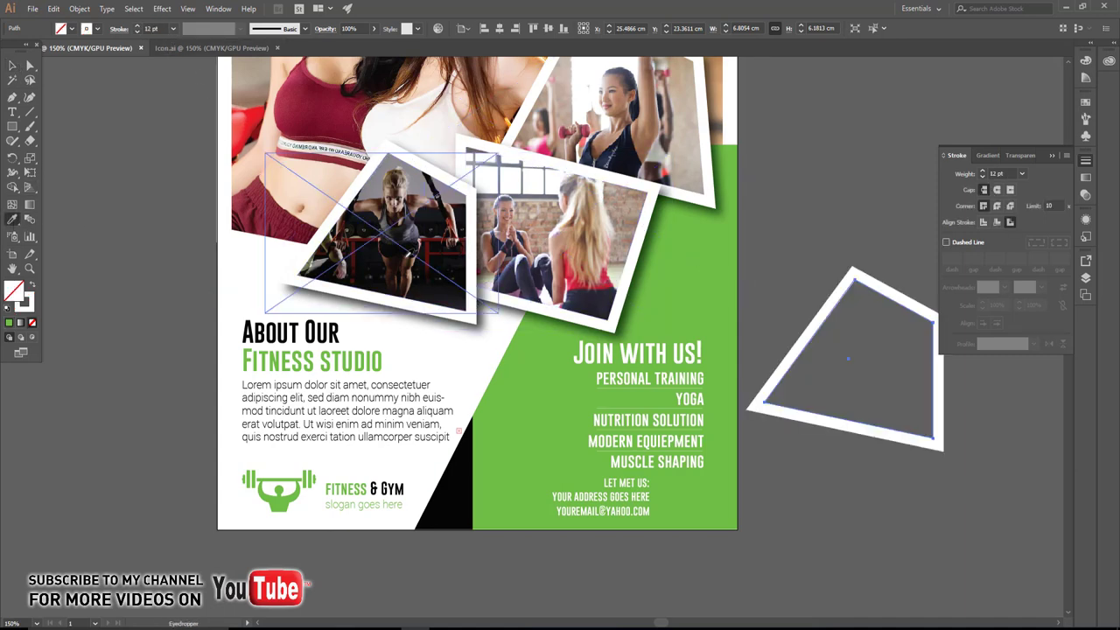
{"action": "left_click", "coordinate": [72, 29]}
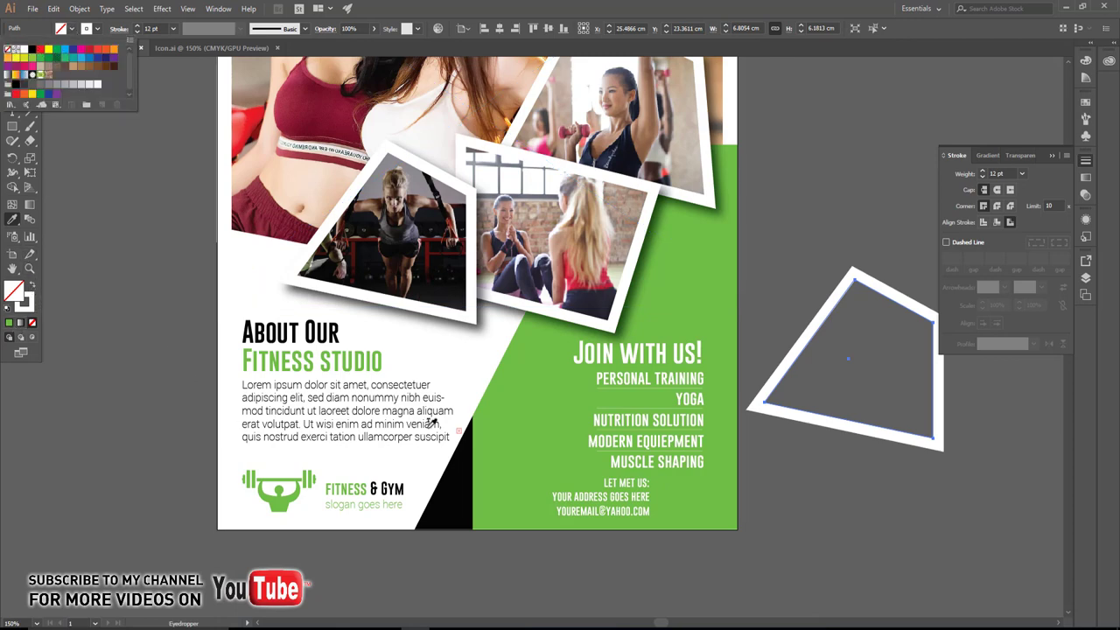
{"action": "left_click", "coordinate": [285, 493]}
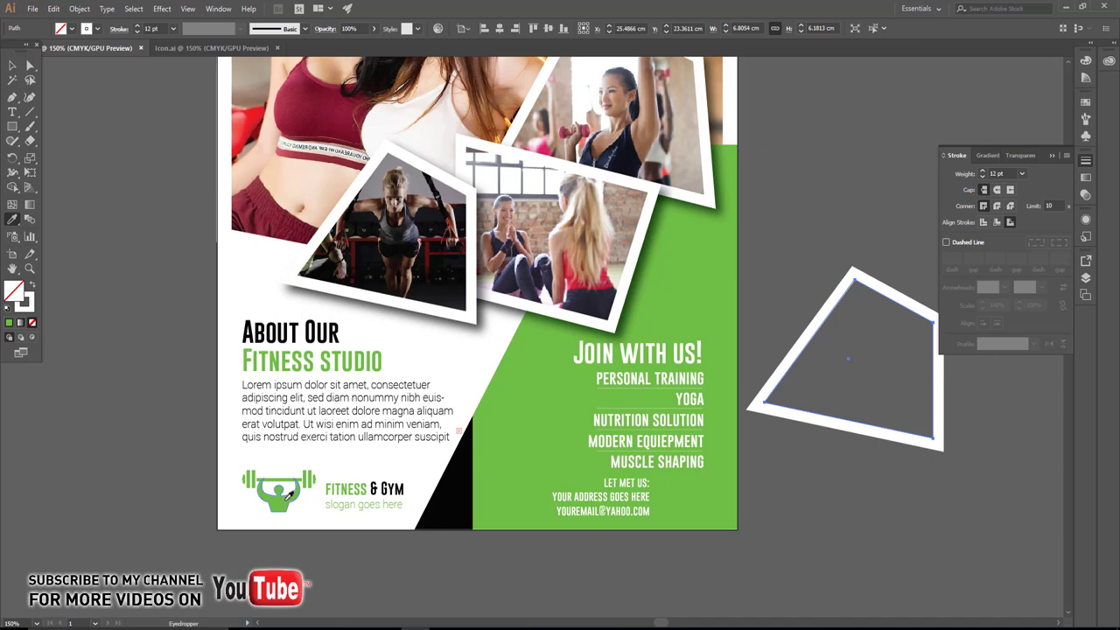
{"action": "left_click", "coordinate": [289, 494]}
Give the green shape a 12 pt white border and scale it down.
{"action": "left_click", "coordinate": [156, 29]}
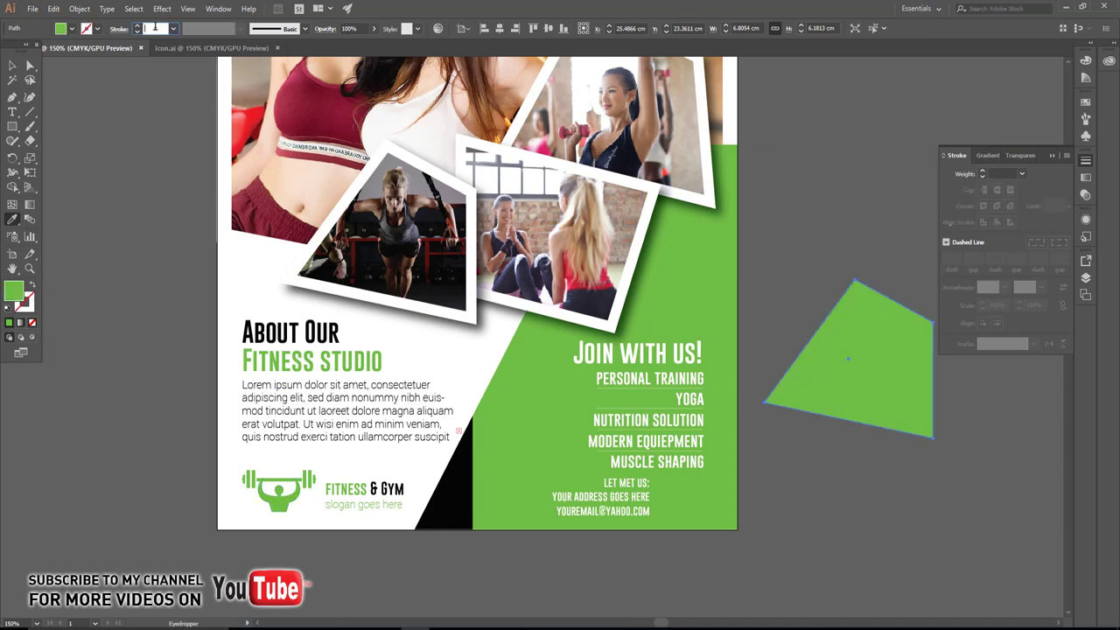
{"action": "type", "text": "12"}
{"action": "key", "text": "Return"}
{"action": "left_click", "coordinate": [12, 66]}
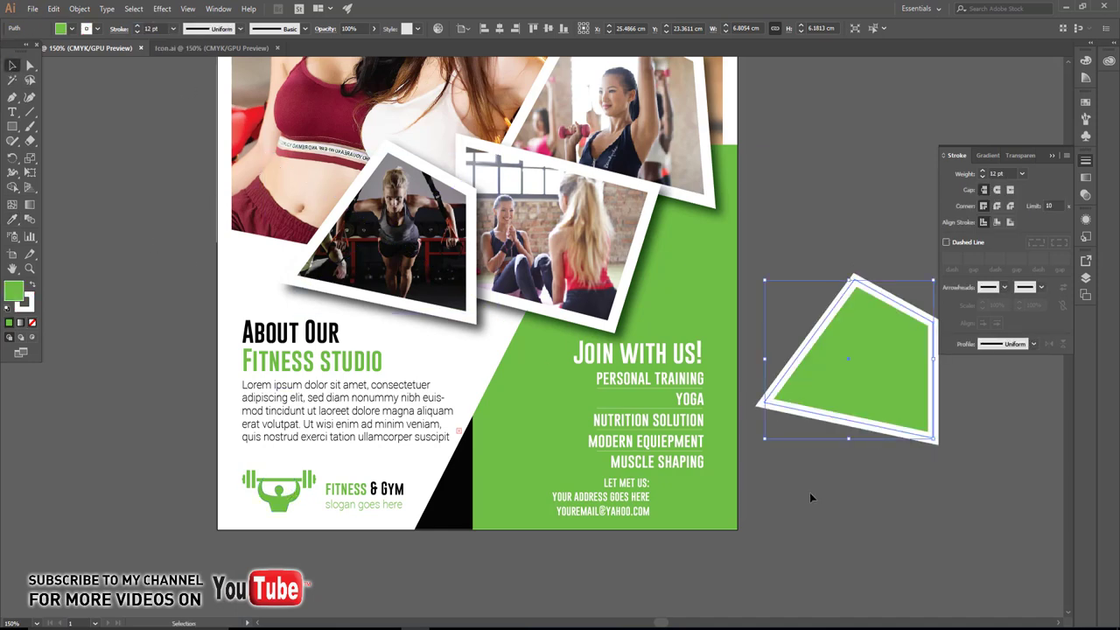
{"action": "mouse_move", "coordinate": [934, 441]}
{"action": "left_mouse_down"}
{"action": "mouse_move", "coordinate": [908, 430]}
{"action": "mouse_move", "coordinate": [894, 396]}
{"action": "mouse_move", "coordinate": [475, 378]}
{"action": "left_mouse_up"}
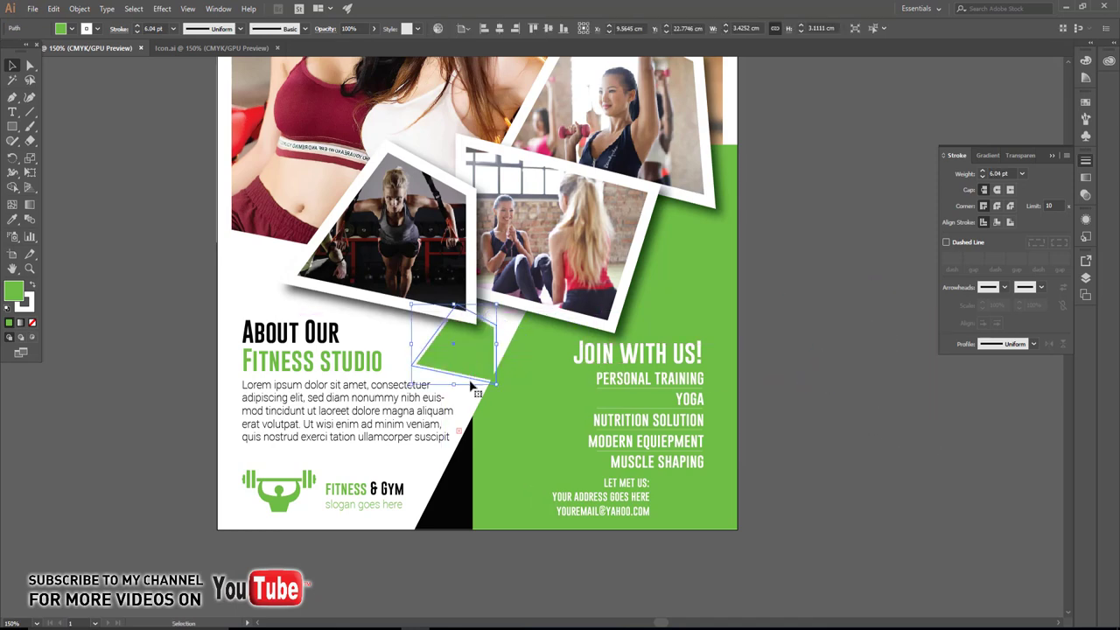
Place the green shape over the upper-left photo, tilted to match, behind the middle photo group.
{"action": "left_click_drag", "start_coordinate": [473, 380], "coordinate": [583, 431]}
{"action": "key", "text": "ctrl+plus"}
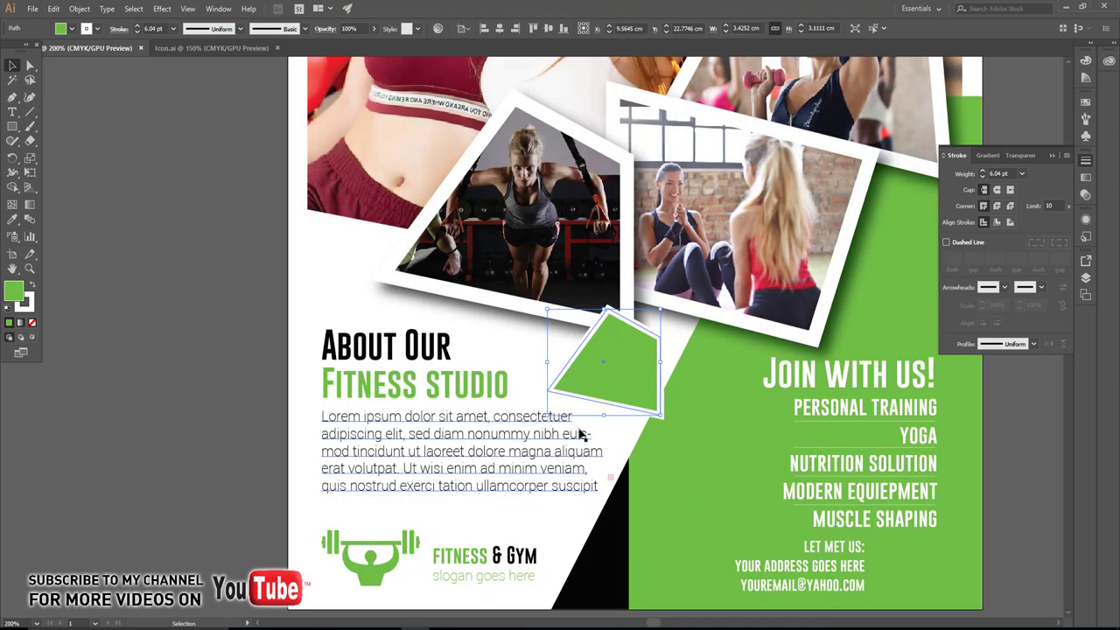
{"action": "mouse_move", "coordinate": [680, 463]}
{"action": "left_mouse_down"}
{"action": "mouse_move", "coordinate": [433, 326]}
{"action": "mouse_move", "coordinate": [438, 263]}
{"action": "left_mouse_up"}
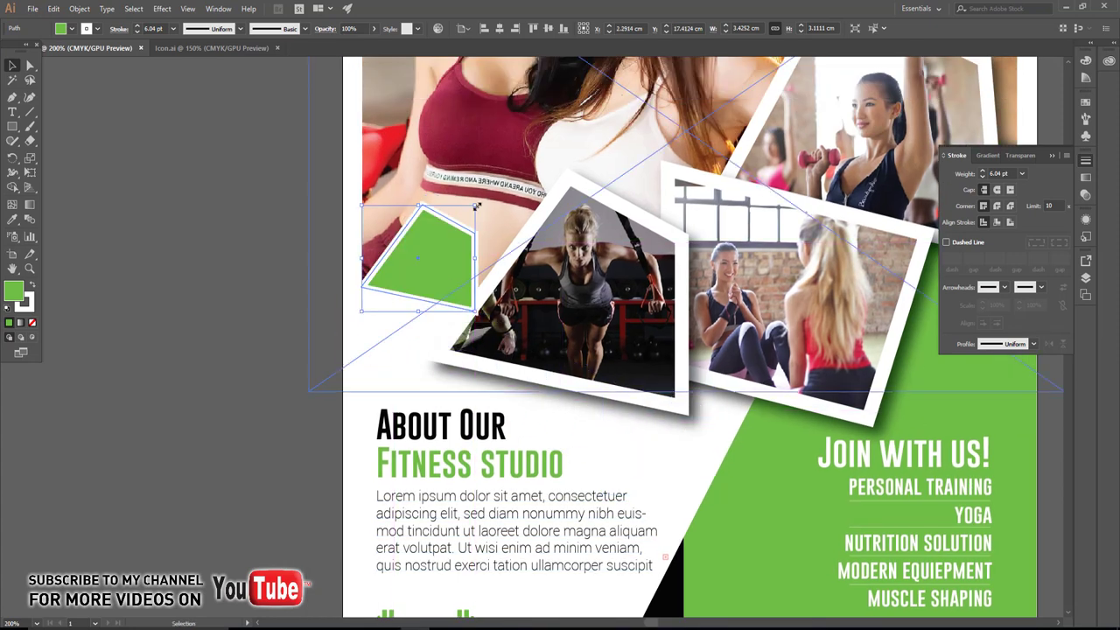
{"action": "left_click_drag", "start_coordinate": [523, 185], "coordinate": [556, 156]}
{"action": "mouse_move", "coordinate": [537, 232]}
{"action": "left_mouse_down"}
{"action": "mouse_move", "coordinate": [543, 249]}
{"action": "mouse_move", "coordinate": [515, 325]}
{"action": "left_mouse_up"}
{"action": "left_click", "coordinate": [613, 384]}
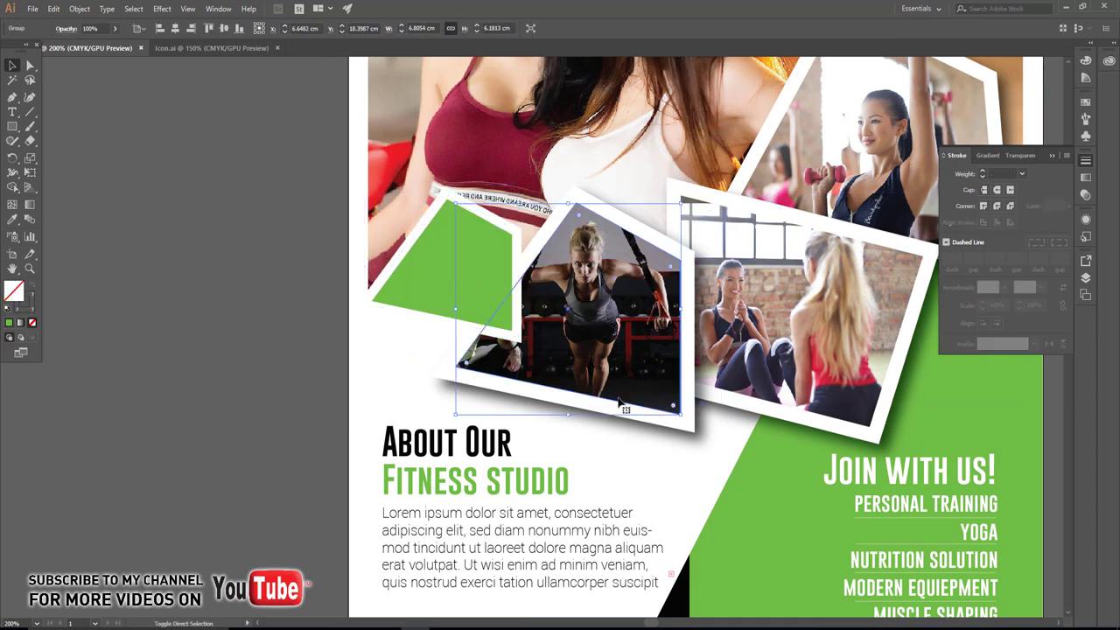
{"action": "scroll", "coordinate": [383, 404], "scroll_direction": "left", "scroll_amount": 3}
{"action": "left_click", "coordinate": [383, 405]}
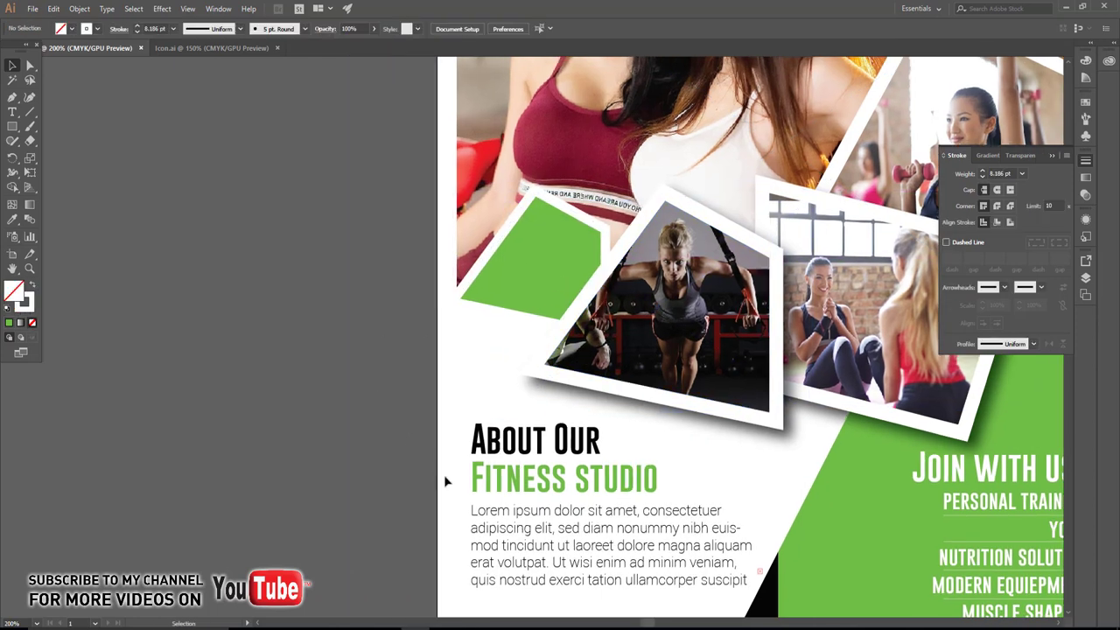
{"action": "scroll", "coordinate": [501, 500], "scroll_direction": "right", "scroll_amount": 1}
Duplicate the About Our heading and change its text to OPEN 24/7 DAYS.
{"action": "left_click_drag", "start_coordinate": [514, 463], "coordinate": [273, 291]}
{"action": "key", "text": "t"}
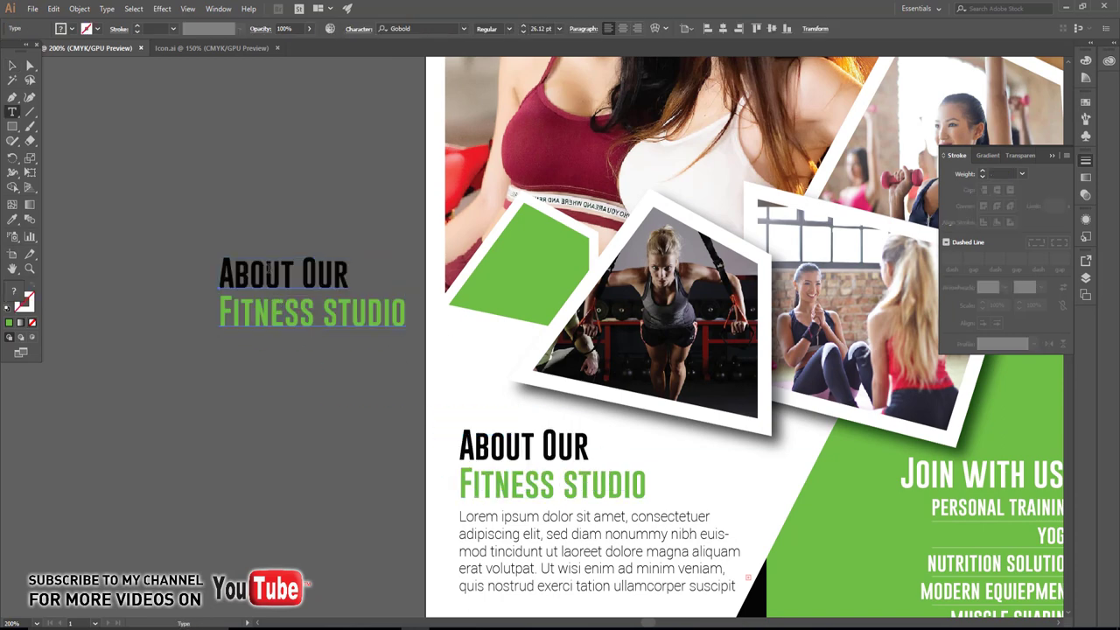
{"action": "left_click", "coordinate": [269, 268]}
{"action": "key", "text": "ctrl+a"}
{"action": "type", "text": "P"}
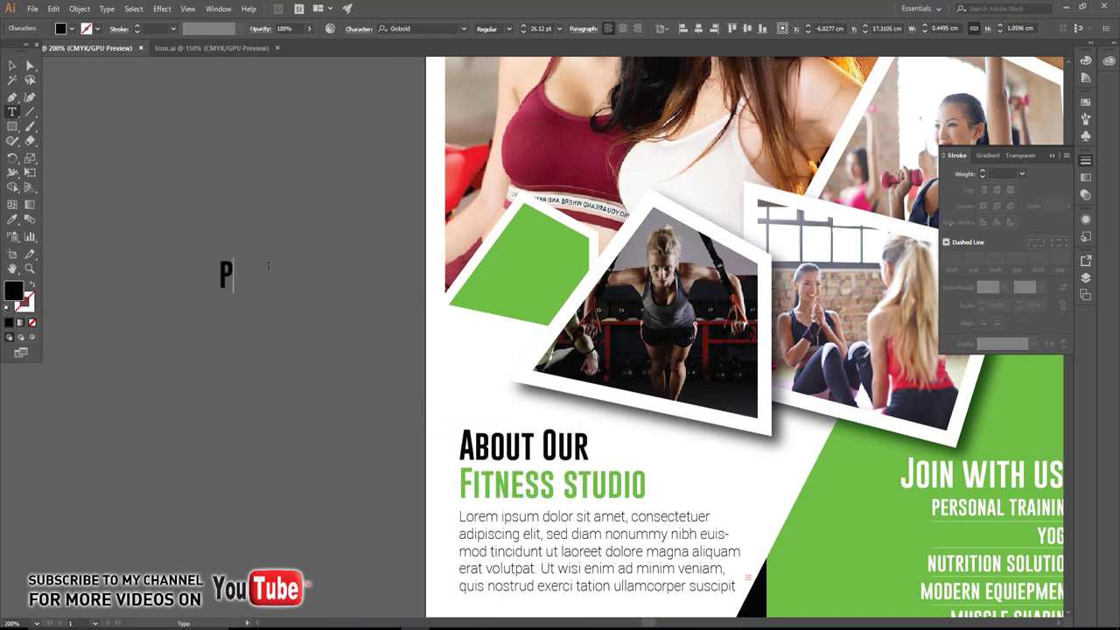
{"action": "key", "text": "BackSpace"}
{"action": "type", "text": "OPEN "}
{"action": "type", "text": "24/"}
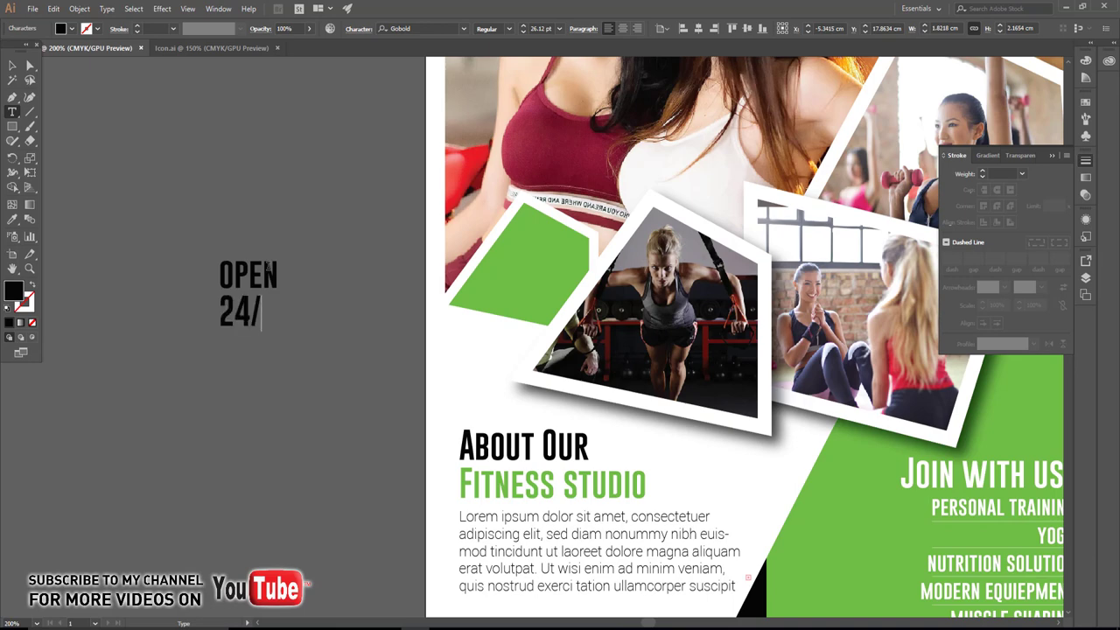
{"action": "type", "text": "7 DAY"}
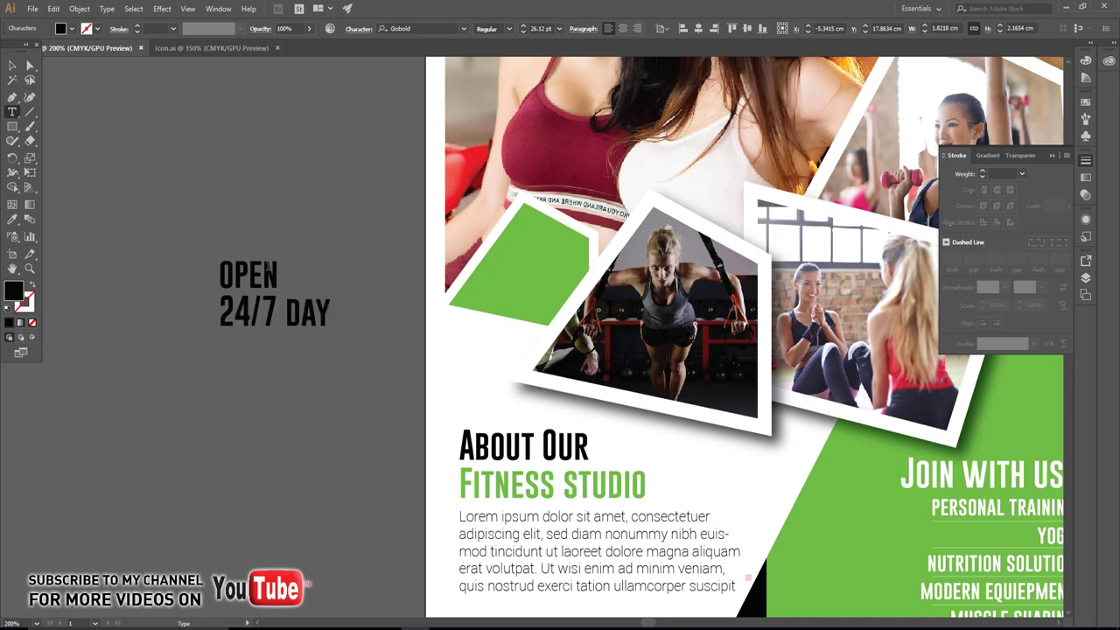
{"action": "type", "text": "S"}
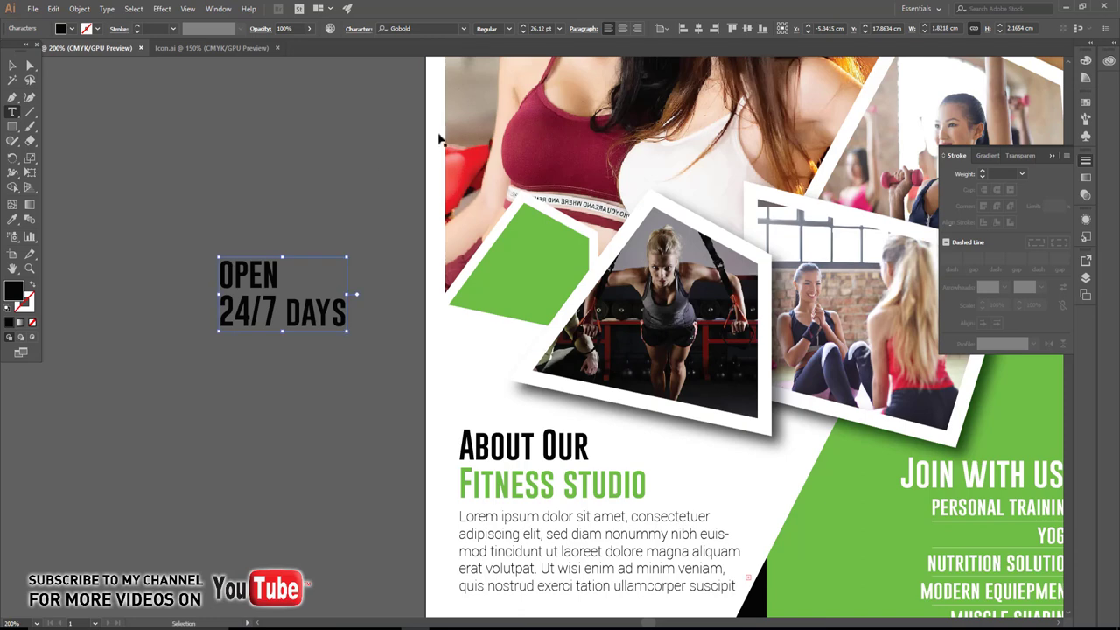
{"action": "key", "text": "Return"}
Make the text italic with an 11 pt second line, white, on the green shape.
{"action": "left_click", "coordinate": [496, 54]}
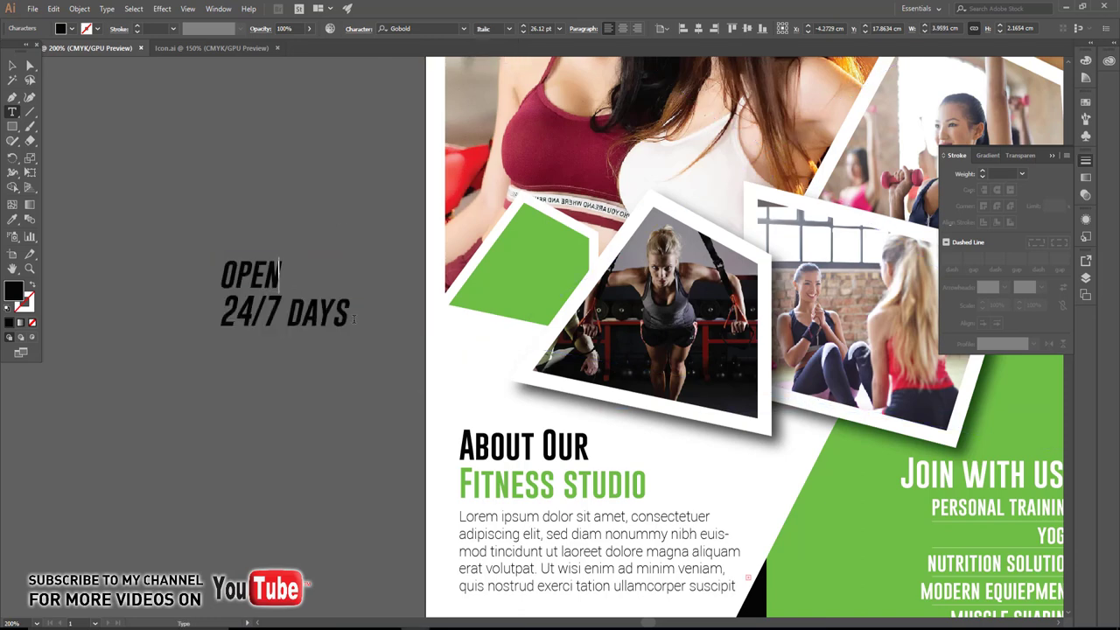
{"action": "left_click", "coordinate": [523, 33]}
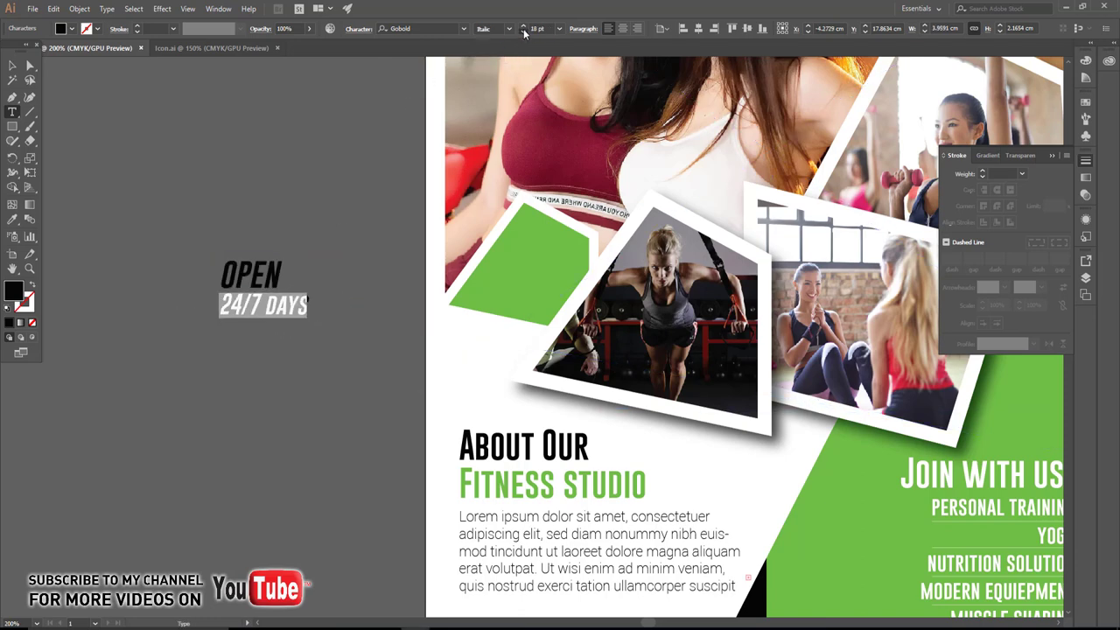
{"action": "left_click", "coordinate": [12, 66]}
{"action": "left_click", "coordinate": [233, 243]}
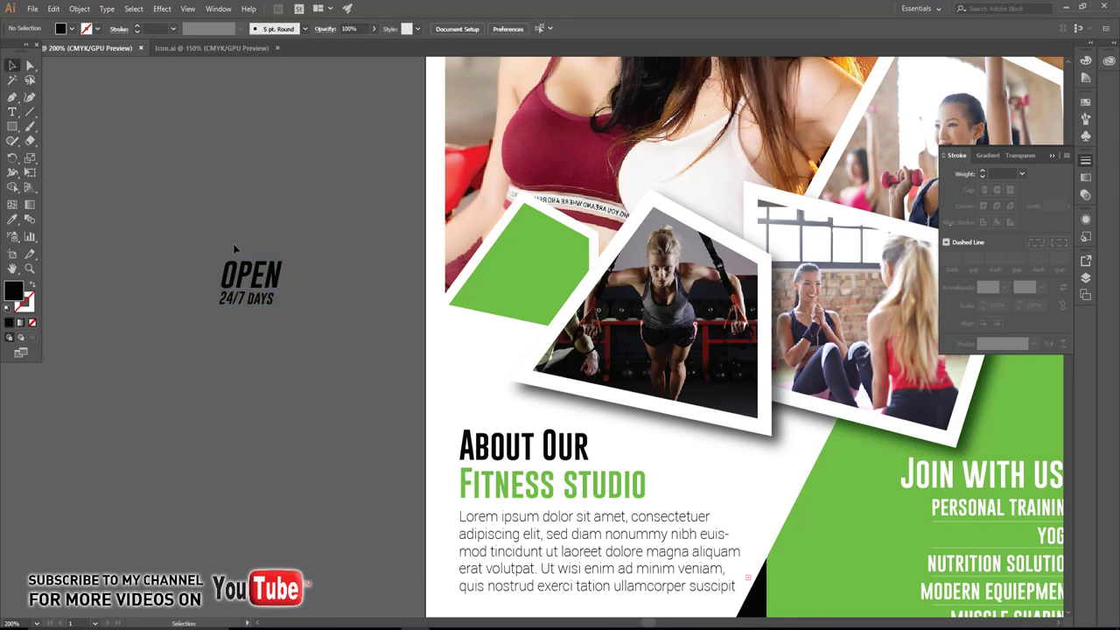
{"action": "mouse_move", "coordinate": [247, 286]}
{"action": "left_mouse_down"}
{"action": "mouse_move", "coordinate": [517, 285]}
{"action": "mouse_move", "coordinate": [525, 272]}
{"action": "left_mouse_up"}
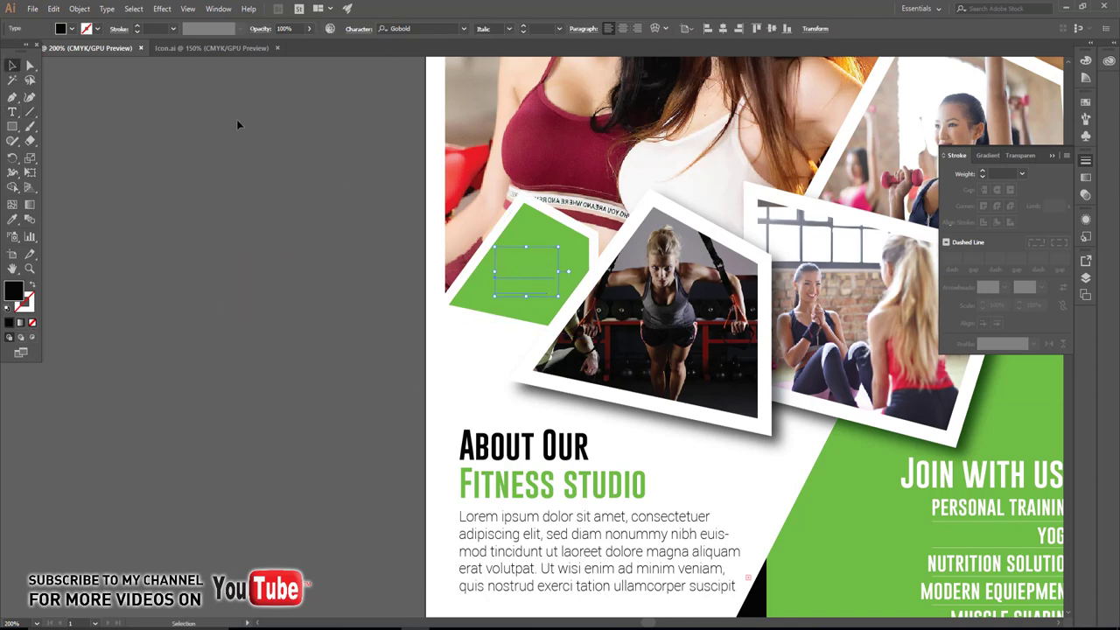
{"action": "left_click", "coordinate": [70, 28]}
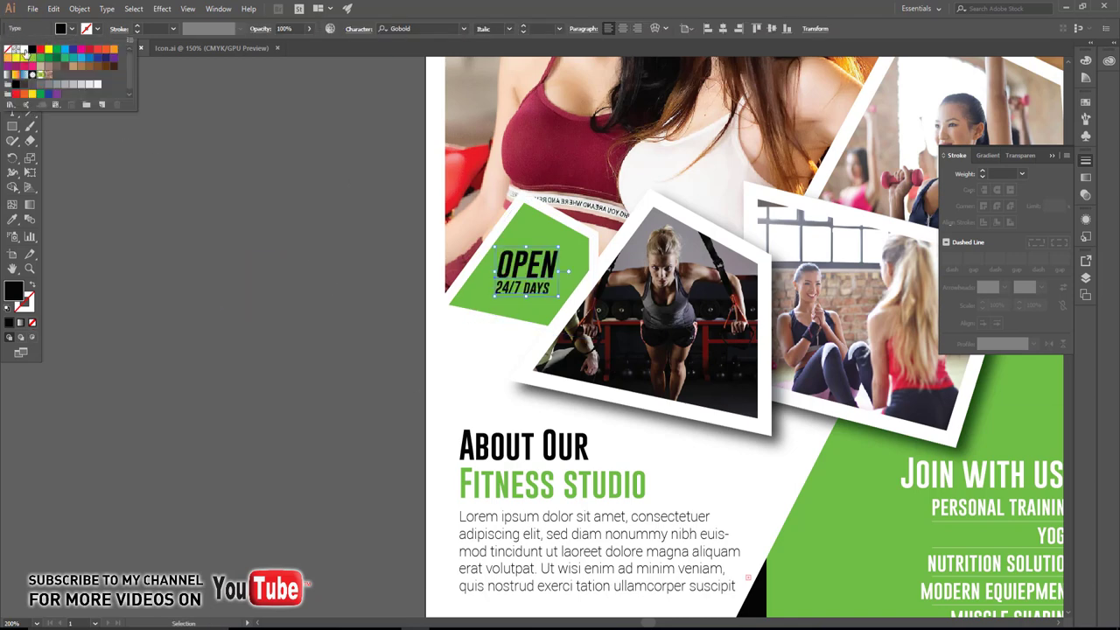
{"action": "left_click", "coordinate": [27, 56]}
Enlarge the OPEN 24/7 DAYS text and centre it on the green shape.
{"action": "left_click", "coordinate": [175, 232]}
{"action": "scroll", "coordinate": [543, 300], "scroll_direction": "up", "scroll_amount": 1}
{"action": "scroll", "coordinate": [542, 300], "scroll_direction": "up", "scroll_amount": 1}
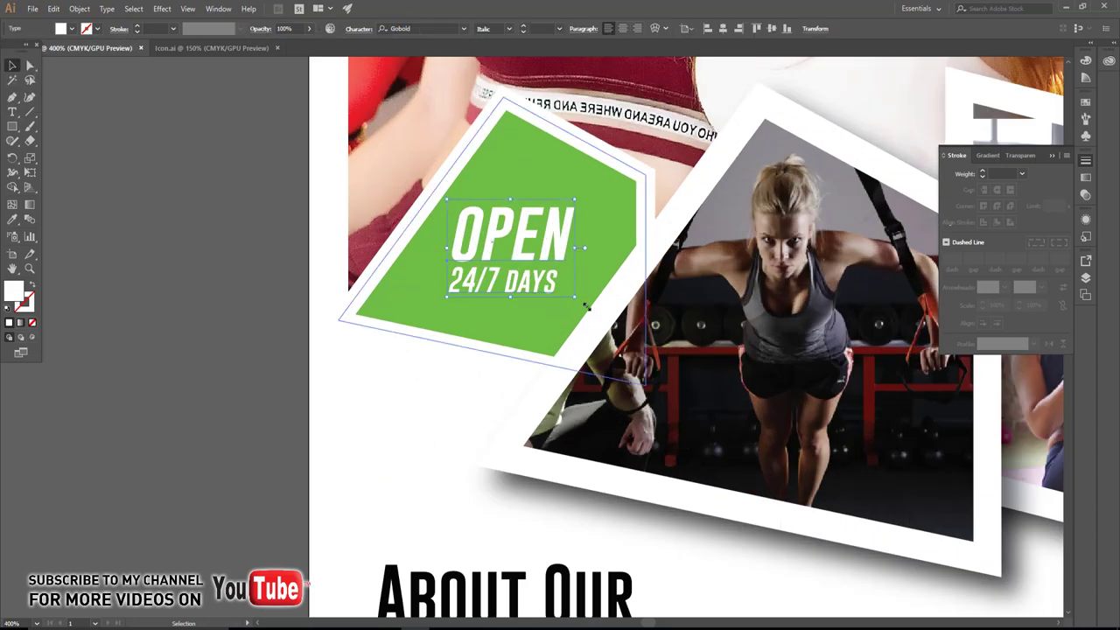
{"action": "left_click", "coordinate": [578, 302]}
{"action": "left_click_drag", "start_coordinate": [591, 306], "coordinate": [605, 320]}
{"action": "left_click_drag", "start_coordinate": [464, 217], "coordinate": [457, 211]}
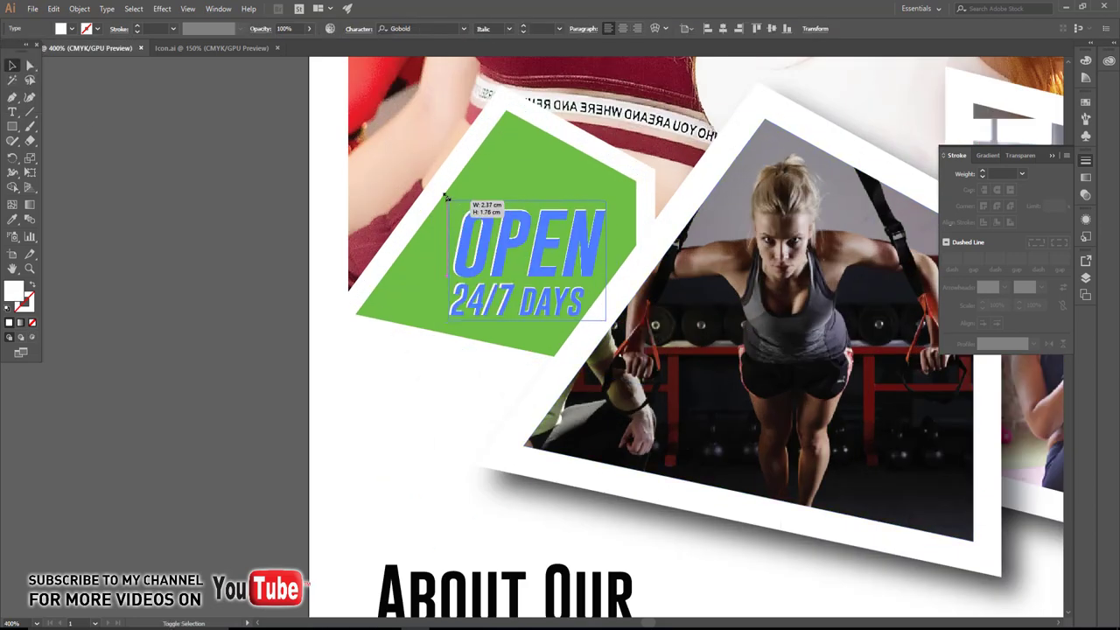
Apply an effect from the Effect menu to the green badge shape.
{"action": "left_click", "coordinate": [407, 249]}
{"action": "left_click", "coordinate": [162, 8]}
{"action": "left_click", "coordinate": [188, 19]}
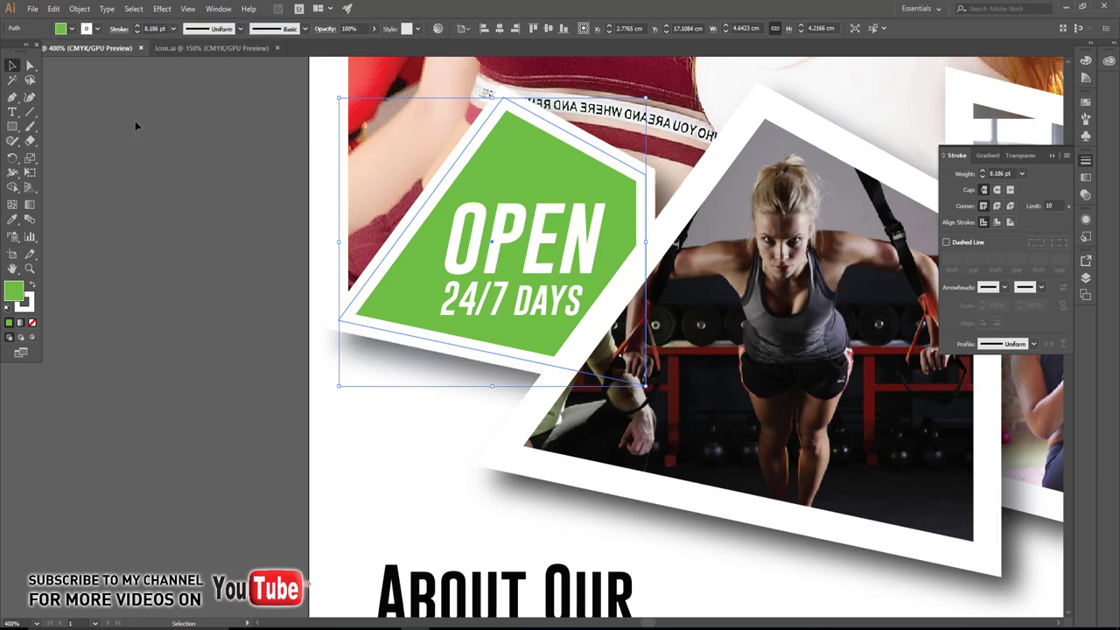
{"action": "left_click", "coordinate": [134, 120]}
{"action": "key", "text": "ctrl+minus"}
{"action": "left_click_drag", "start_coordinate": [450, 199], "coordinate": [420, 269]}
Bring the QR code from Icon.ai, scaled to about 1.7 cm, beside the bottom contact lines.
{"action": "key", "text": "ctrl+0"}
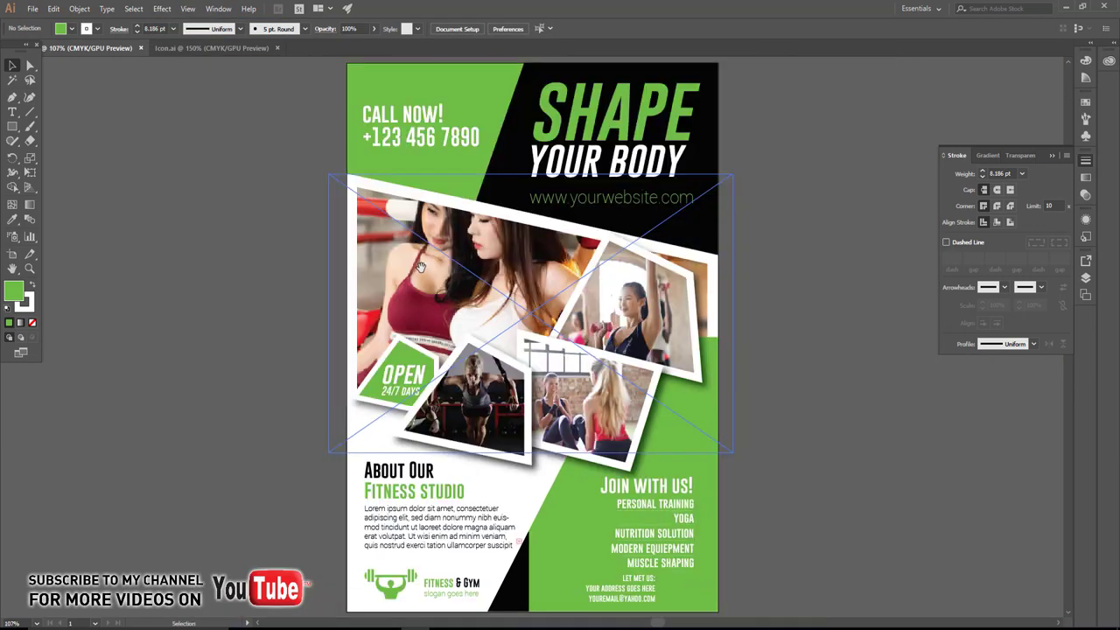
{"action": "left_click_drag", "start_coordinate": [817, 408], "coordinate": [786, 328]}
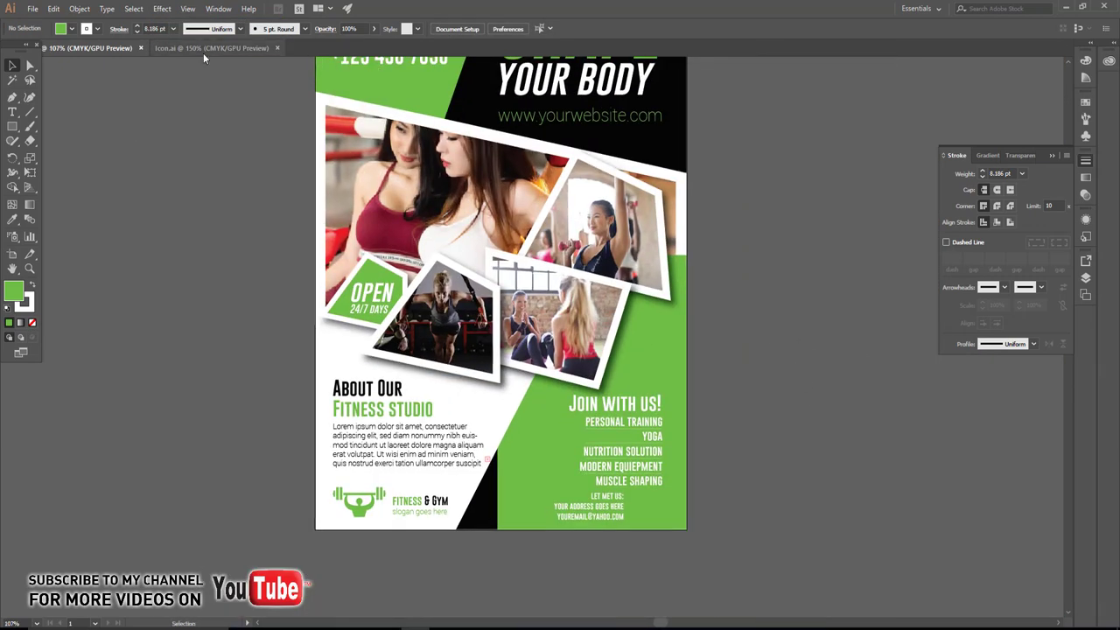
{"action": "left_click", "coordinate": [208, 48]}
{"action": "left_click_drag", "start_coordinate": [421, 223], "coordinate": [131, 50]}
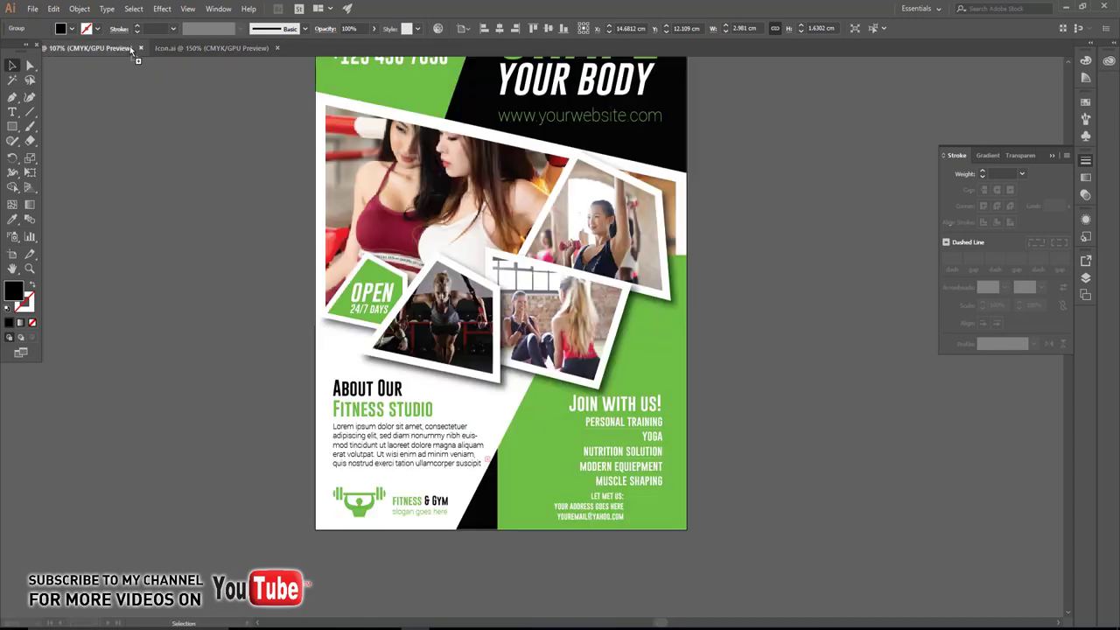
{"action": "left_click_drag", "start_coordinate": [594, 477], "coordinate": [656, 525]}
{"action": "scroll", "coordinate": [653, 513], "scroll_direction": "up", "scroll_amount": 5}
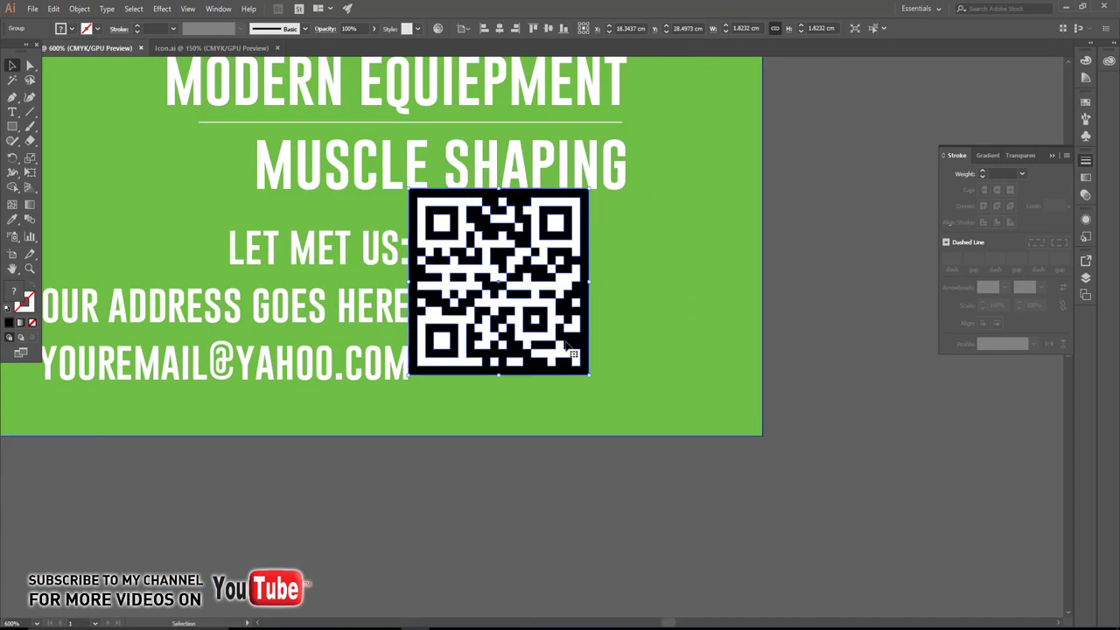
{"action": "mouse_move", "coordinate": [527, 324]}
{"action": "left_mouse_down"}
{"action": "mouse_move", "coordinate": [613, 369]}
{"action": "mouse_move", "coordinate": [612, 389]}
{"action": "left_mouse_up"}
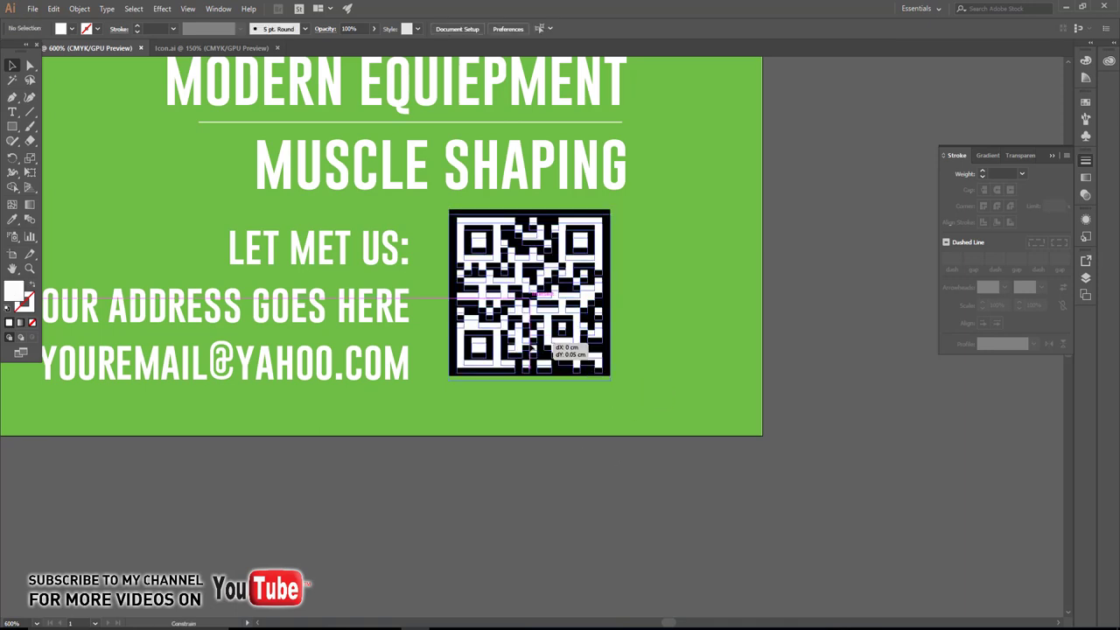
{"action": "left_click_drag", "start_coordinate": [534, 337], "coordinate": [535, 339]}
{"action": "key", "text": "ctrl+0"}
{"action": "left_click", "coordinate": [838, 292]}
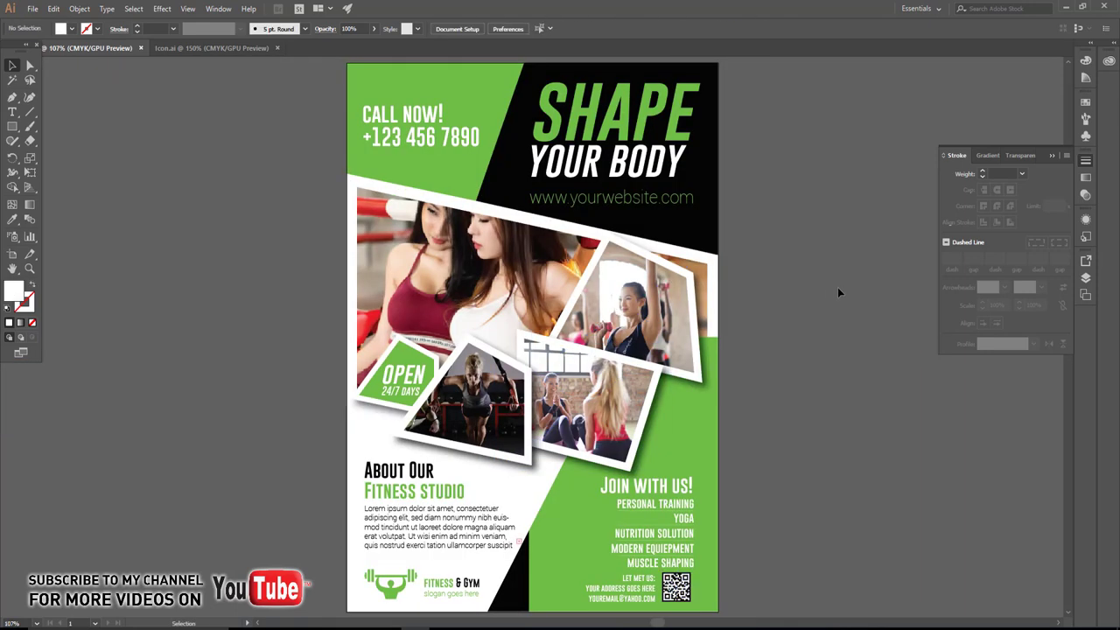
Draw a circle over the upper-right photo, adjust its size and position, and fill it green.
{"action": "left_click_drag", "start_coordinate": [741, 357], "coordinate": [719, 359]}
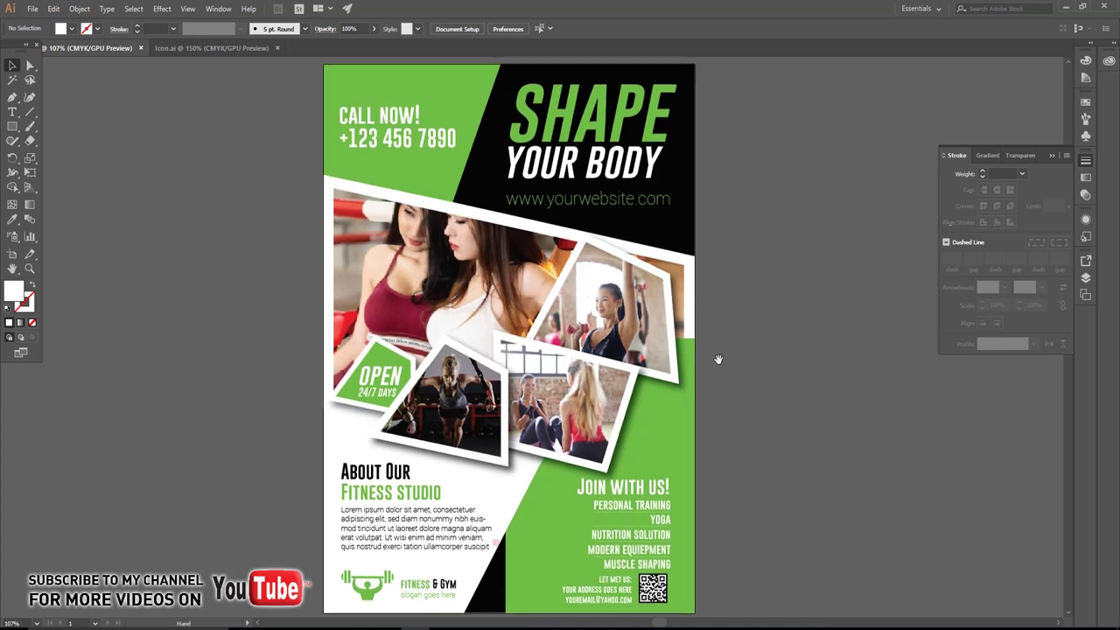
{"action": "left_click_drag", "start_coordinate": [12, 128], "coordinate": [70, 155]}
{"action": "mouse_move", "coordinate": [616, 232]}
{"action": "left_mouse_down"}
{"action": "mouse_move", "coordinate": [657, 295]}
{"action": "mouse_move", "coordinate": [694, 310]}
{"action": "left_mouse_up"}
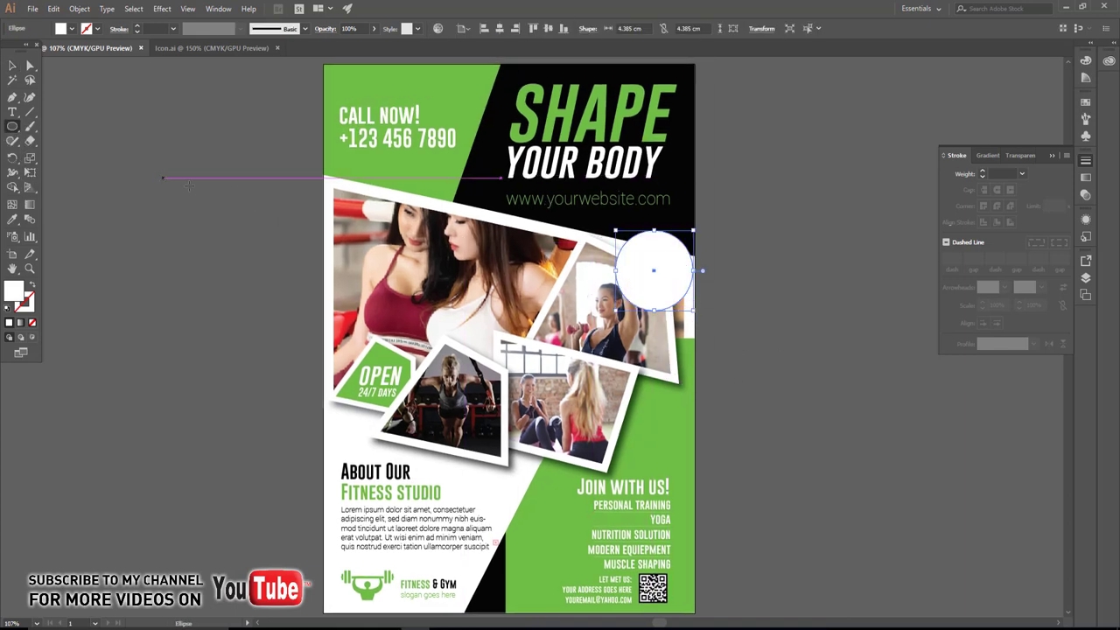
{"action": "left_click", "coordinate": [13, 66]}
{"action": "left_click_drag", "start_coordinate": [616, 231], "coordinate": [605, 221]}
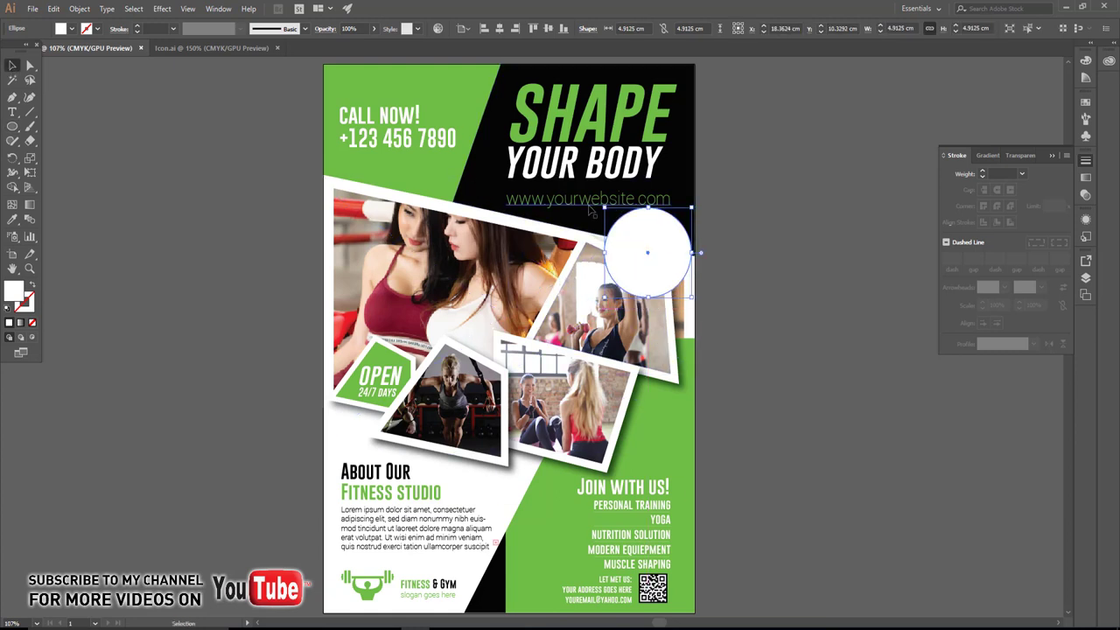
{"action": "left_click_drag", "start_coordinate": [622, 252], "coordinate": [612, 199]}
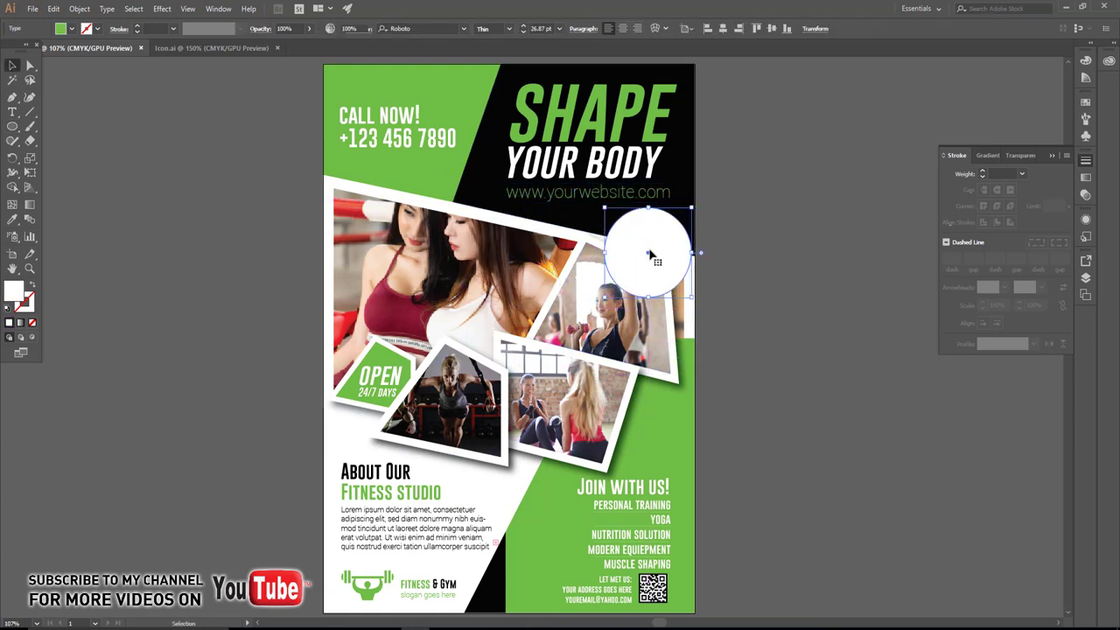
{"action": "key", "text": "i"}
{"action": "left_click", "coordinate": [658, 432]}
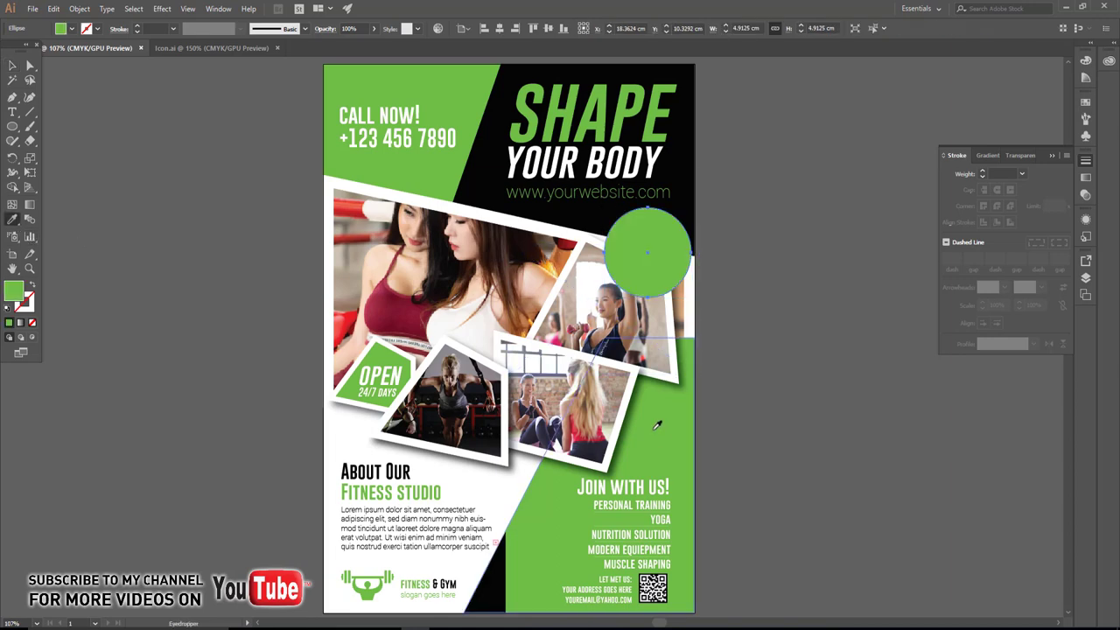
Draw a straight line across the circle's lower part and select both circle and line.
{"action": "key", "text": "ctrl+equal"}
{"action": "key", "text": "ctrl+equal"}
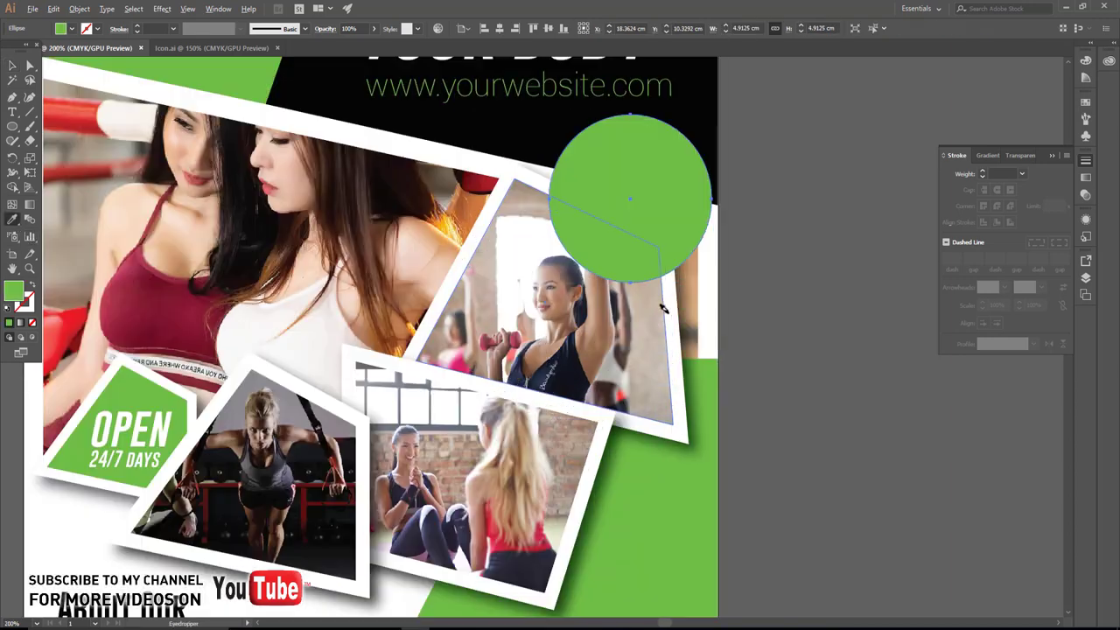
{"action": "left_click", "coordinate": [12, 66]}
{"action": "mouse_move", "coordinate": [525, 283]}
{"action": "left_mouse_down"}
{"action": "mouse_move", "coordinate": [595, 324]}
{"action": "mouse_move", "coordinate": [765, 280]}
{"action": "left_mouse_up"}
{"action": "left_click", "coordinate": [29, 112]}
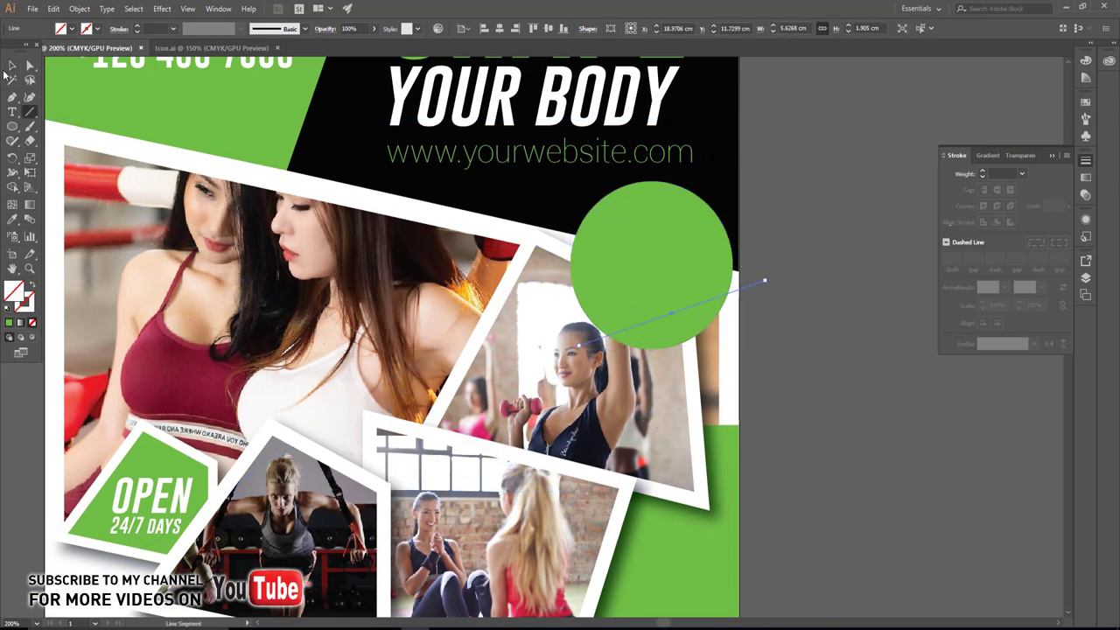
{"action": "key", "text": "v"}
{"action": "left_click", "coordinate": [695, 315]}
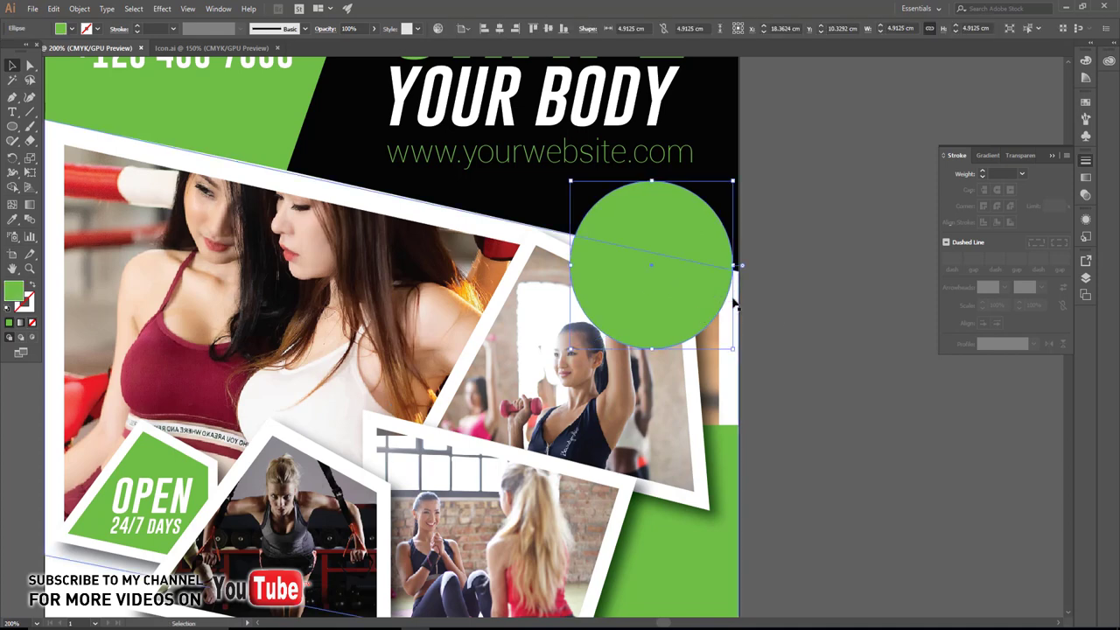
{"action": "left_click", "coordinate": [741, 297], "text": "shift"}
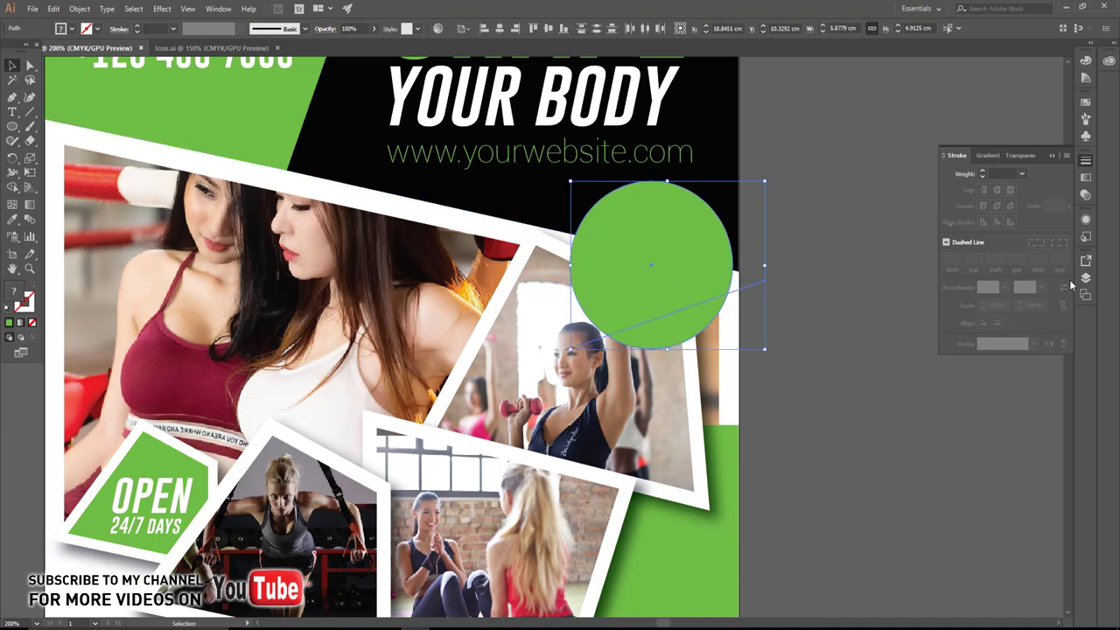
Divide the circle along the line with Pathfinder, ungroup, and move the lower piece up.
{"action": "key", "text": "ctrl+shift+F9"}
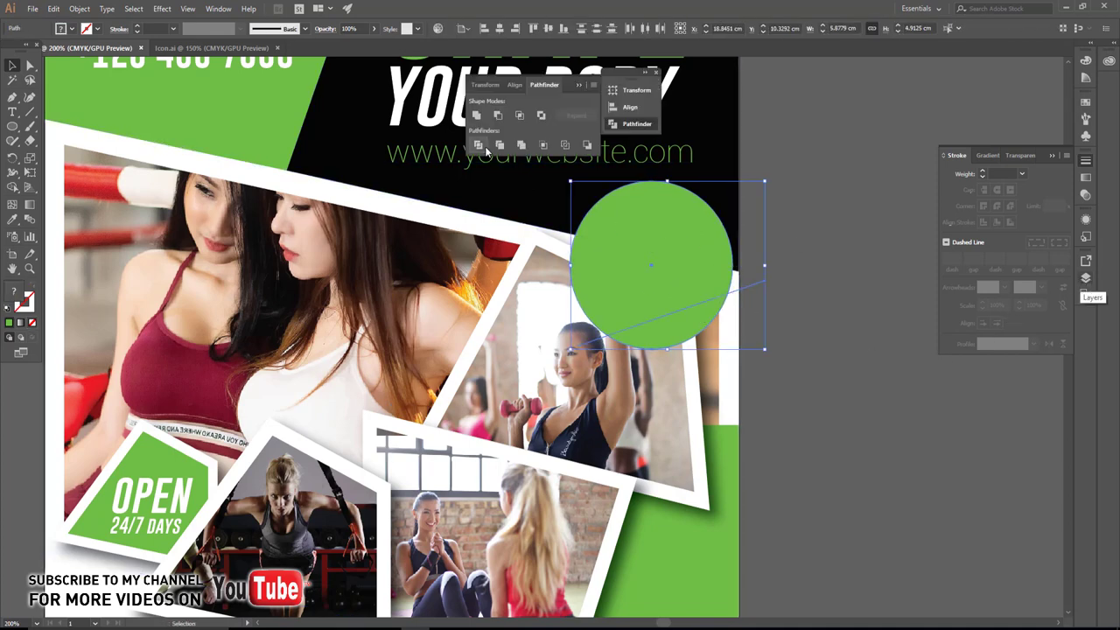
{"action": "left_click", "coordinate": [478, 144]}
{"action": "right_click", "coordinate": [684, 270]}
{"action": "left_click", "coordinate": [743, 368]}
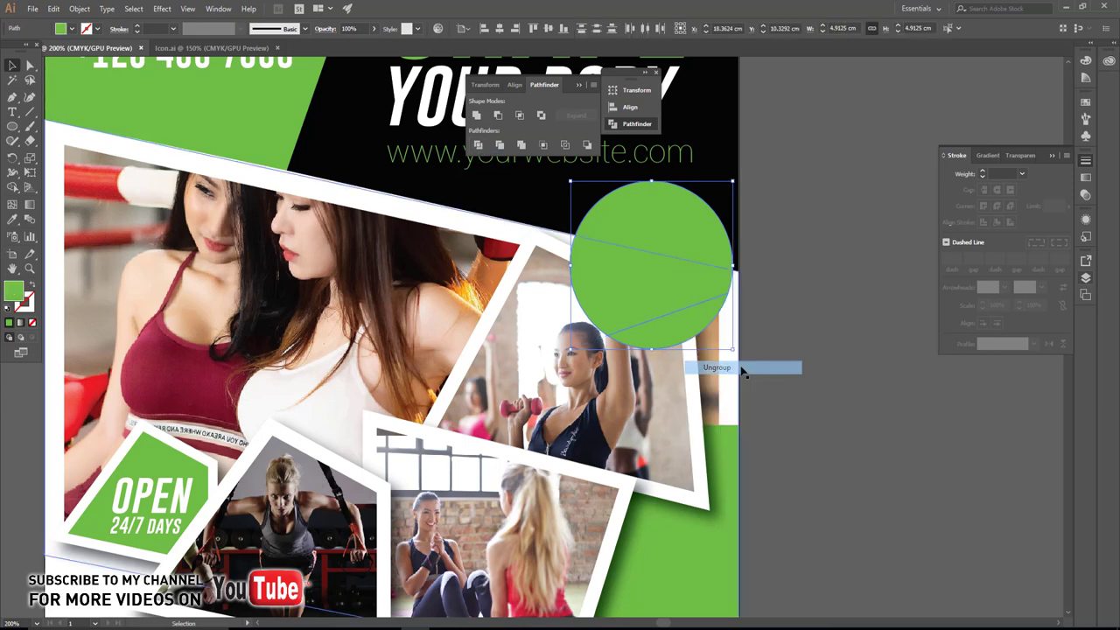
{"action": "left_click", "coordinate": [696, 333]}
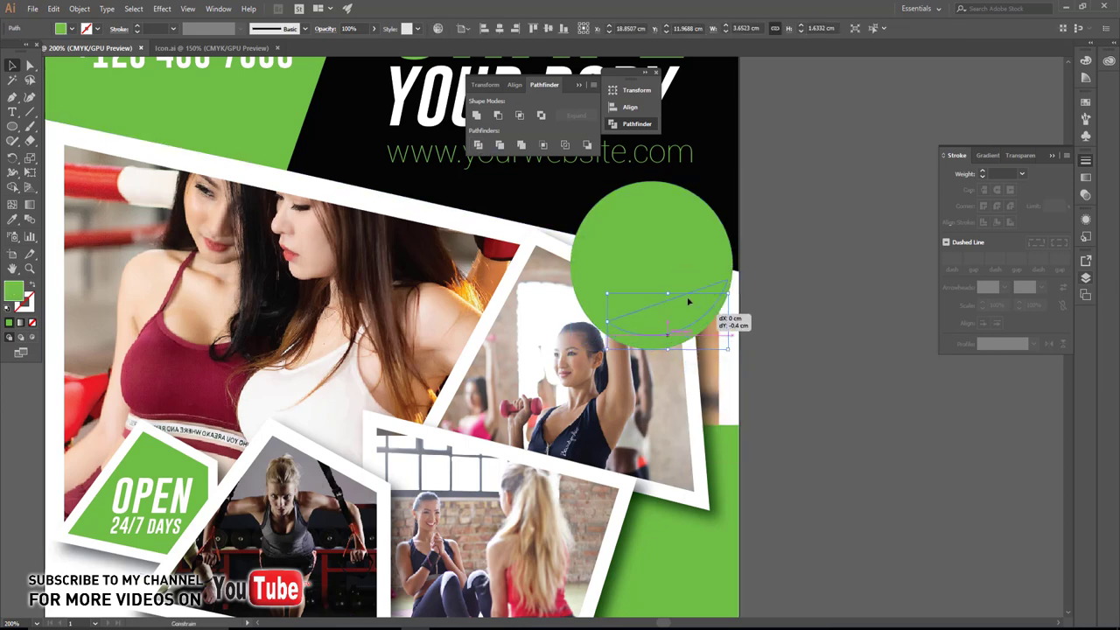
{"action": "left_click_drag", "start_coordinate": [695, 332], "coordinate": [666, 282]}
Reflect the cut piece and fill it with a white-to-black gradient.
{"action": "right_click", "coordinate": [649, 292]}
{"action": "mouse_move", "coordinate": [684, 462]}
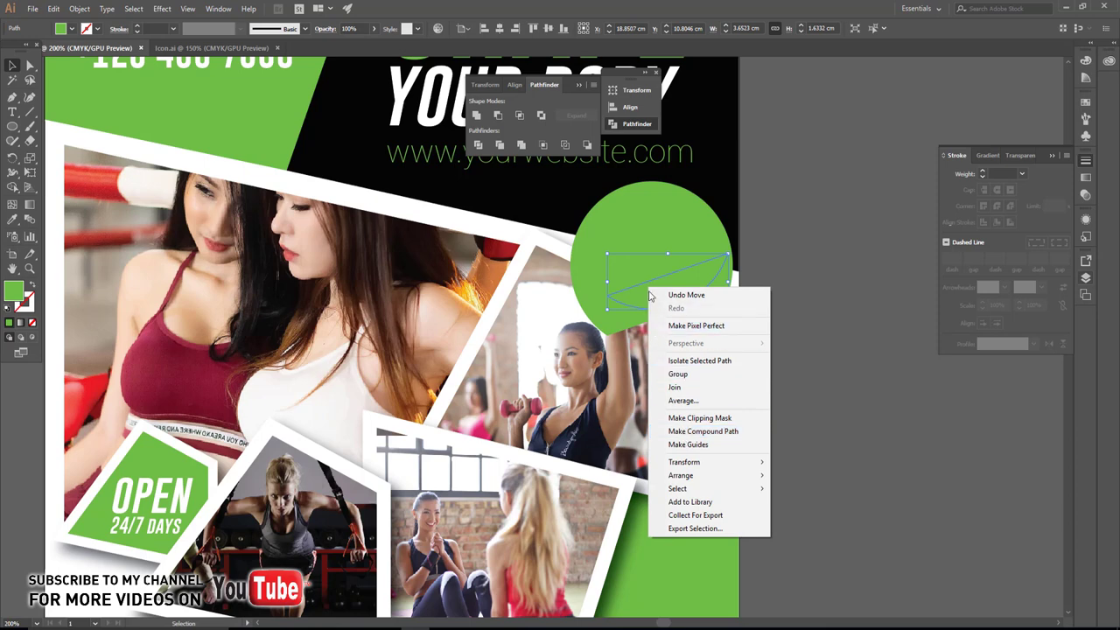
{"action": "left_click", "coordinate": [798, 506]}
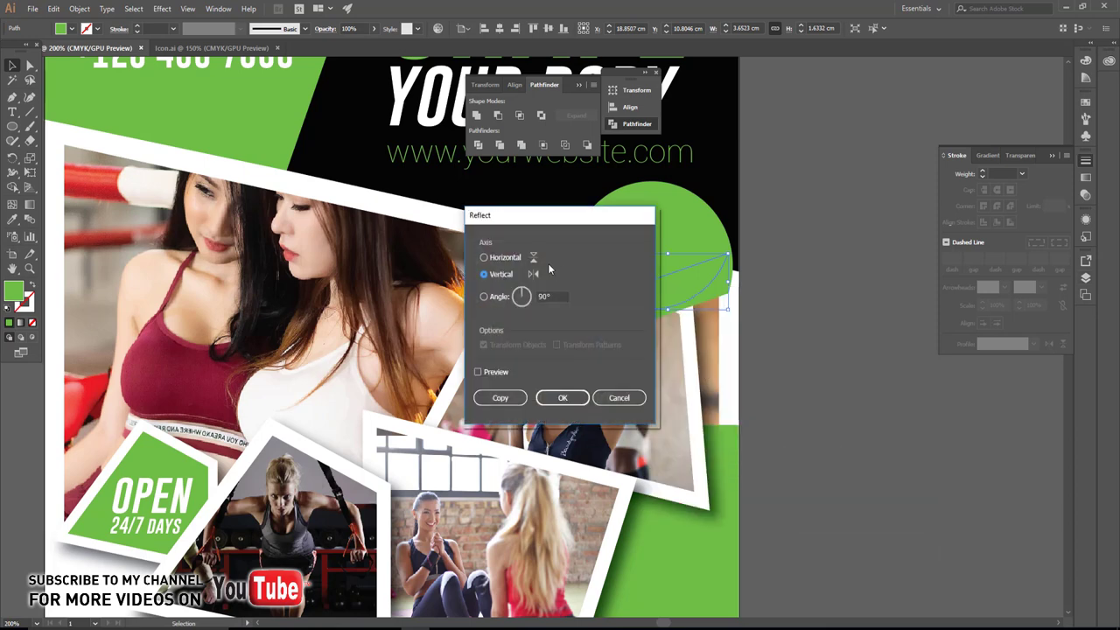
{"action": "left_click", "coordinate": [563, 397]}
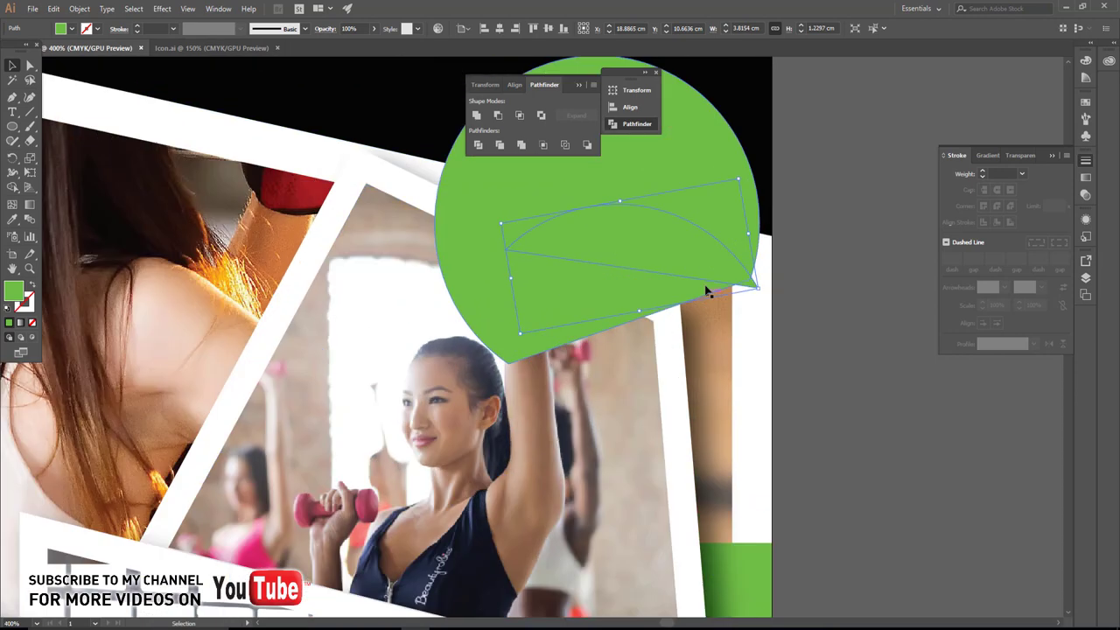
{"action": "scroll", "coordinate": [707, 310], "scroll_direction": "up", "scroll_amount": 2}
{"action": "left_click_drag", "start_coordinate": [709, 278], "coordinate": [695, 259]}
{"action": "left_click", "coordinate": [72, 29]}
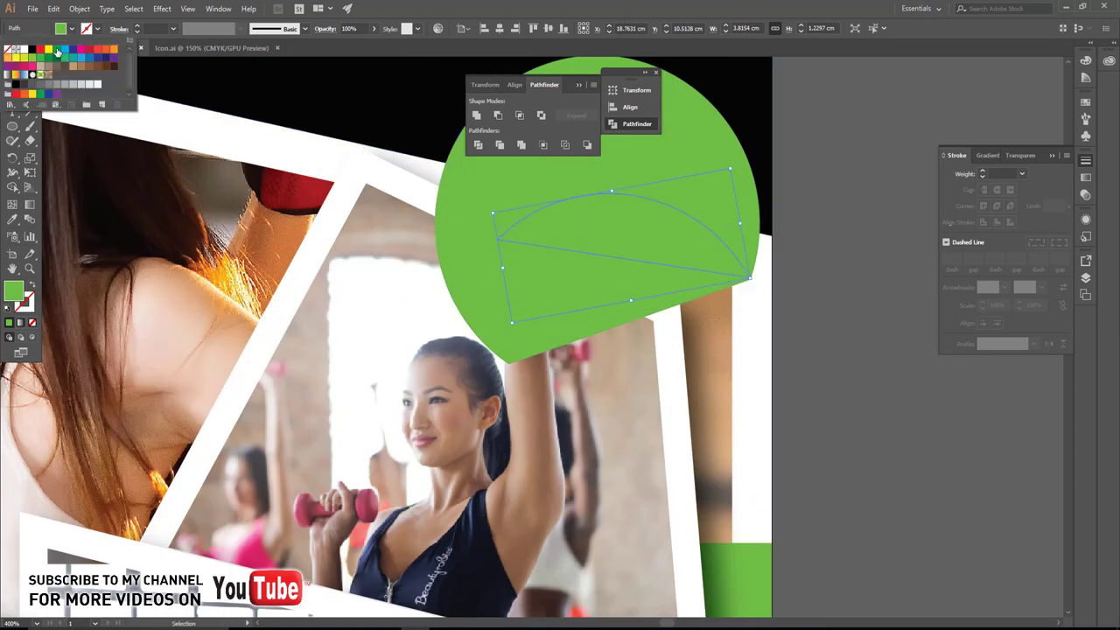
{"action": "left_click", "coordinate": [8, 75]}
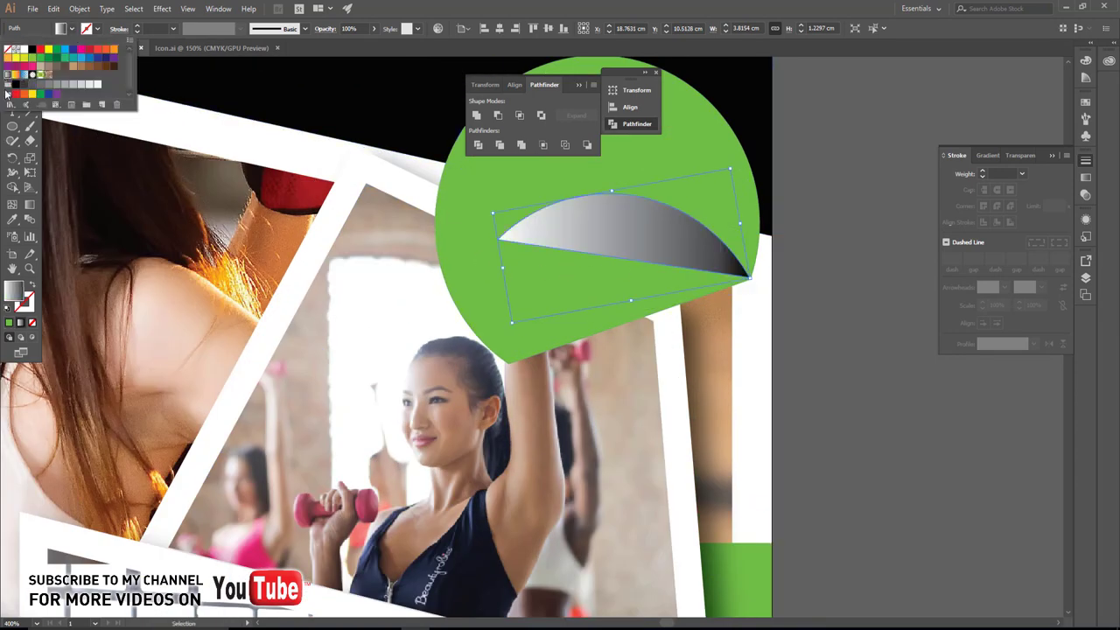
{"action": "left_click", "coordinate": [16, 158]}
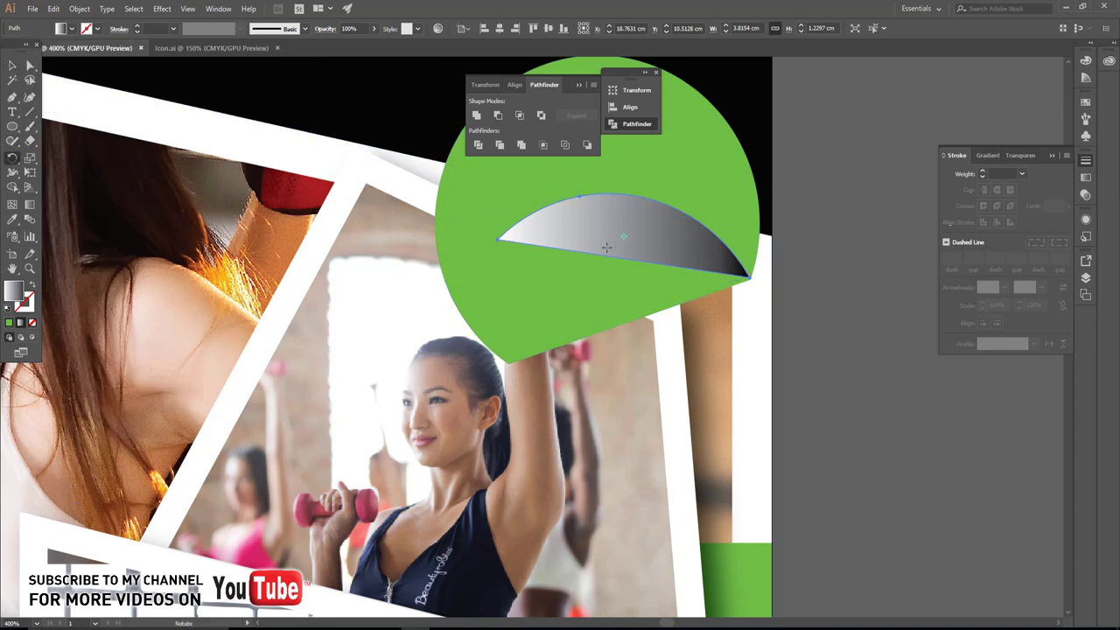
Rotate and position the gradient piece along the circle's cut edge as a peeled curl.
{"action": "left_click_drag", "start_coordinate": [623, 237], "coordinate": [694, 274]}
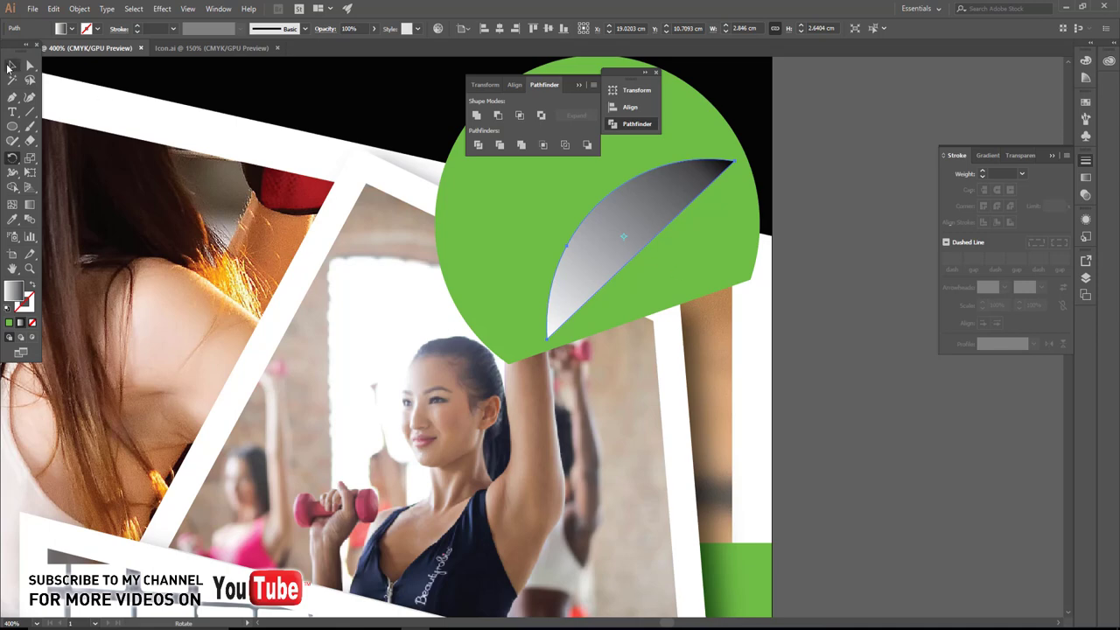
{"action": "left_click", "coordinate": [11, 65]}
{"action": "left_click_drag", "start_coordinate": [742, 160], "coordinate": [782, 225]}
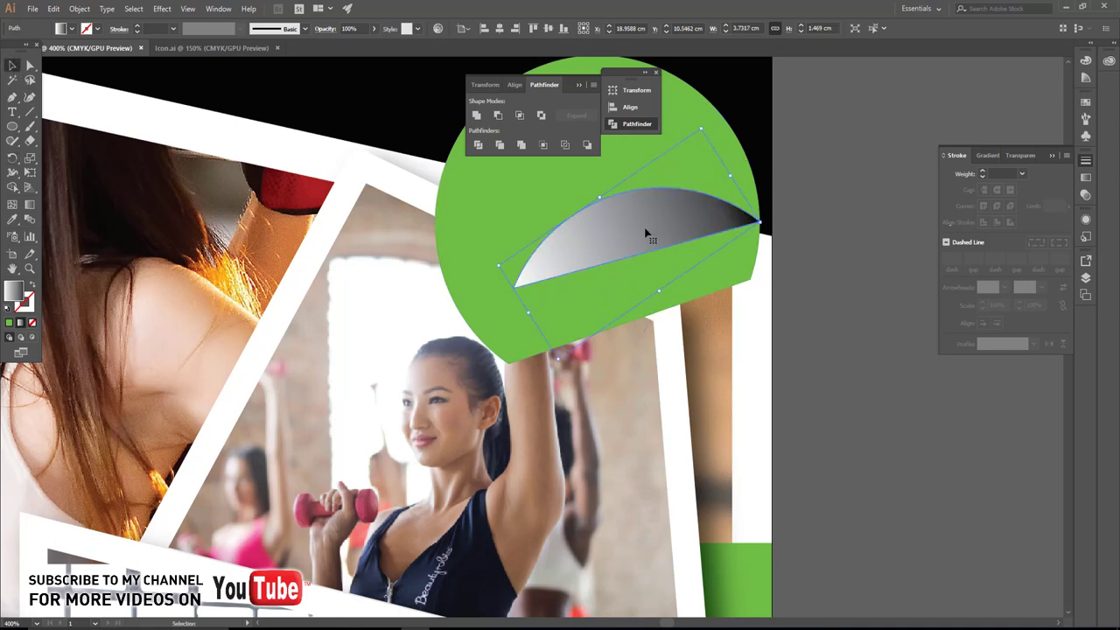
{"action": "left_click_drag", "start_coordinate": [645, 233], "coordinate": [640, 306]}
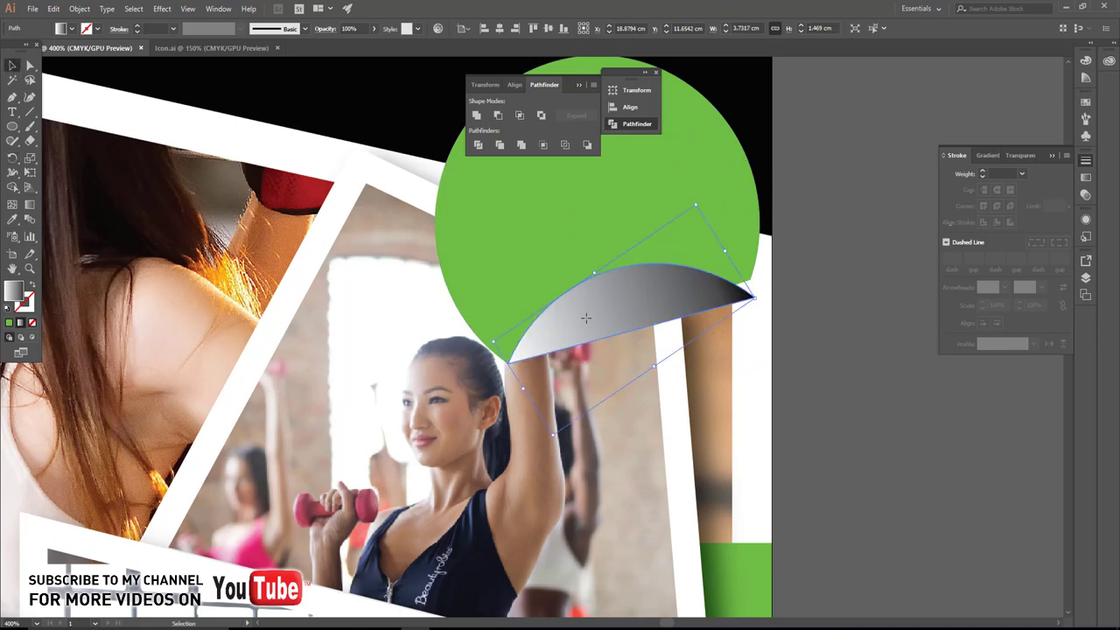
{"action": "key", "text": "r"}
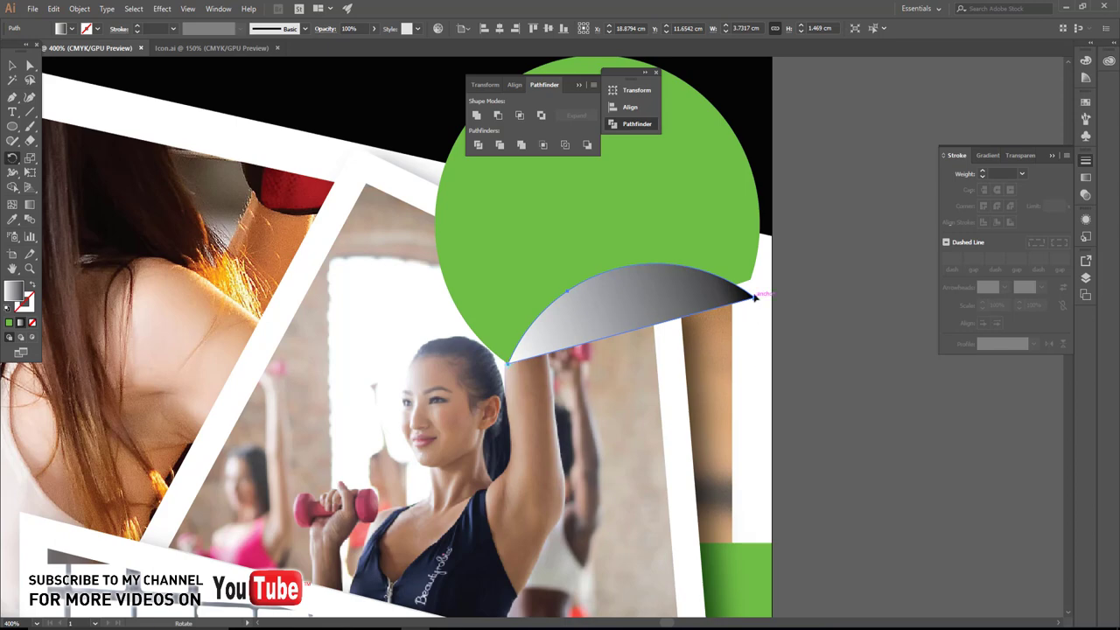
{"action": "left_click_drag", "start_coordinate": [755, 298], "coordinate": [759, 282]}
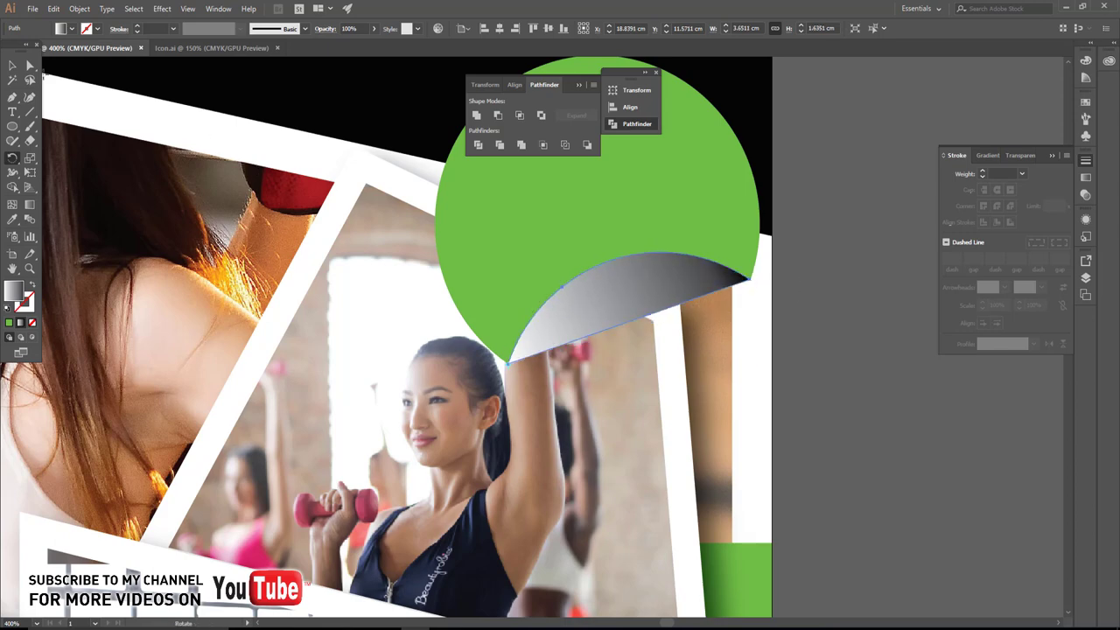
{"action": "left_click", "coordinate": [10, 69]}
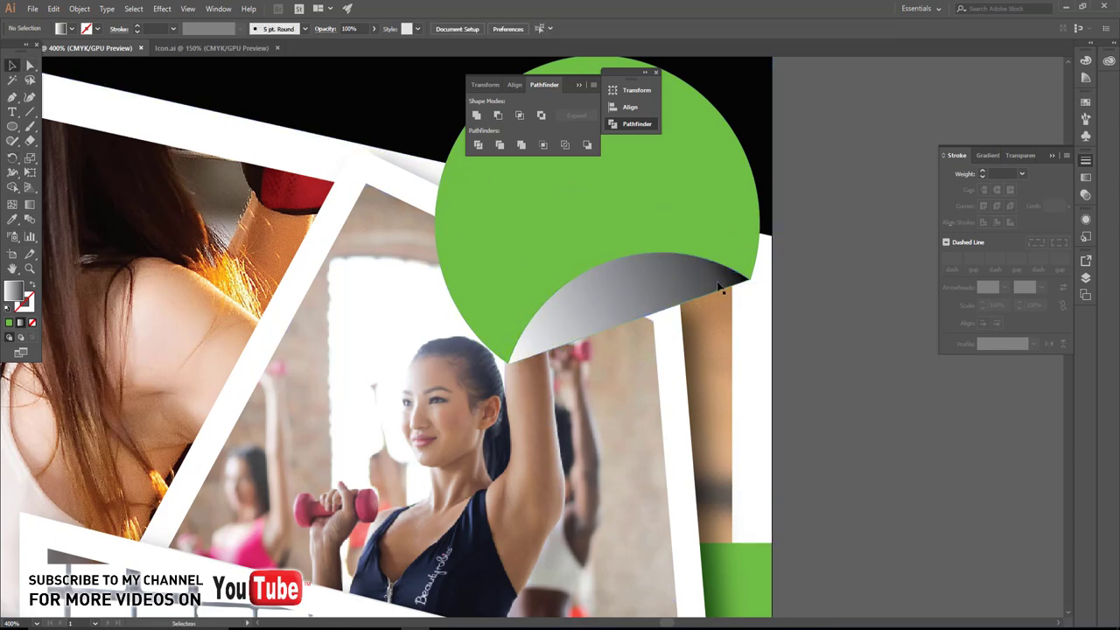
Set the curl's gradient to Linear at a 90° angle.
{"action": "left_click", "coordinate": [1087, 176]}
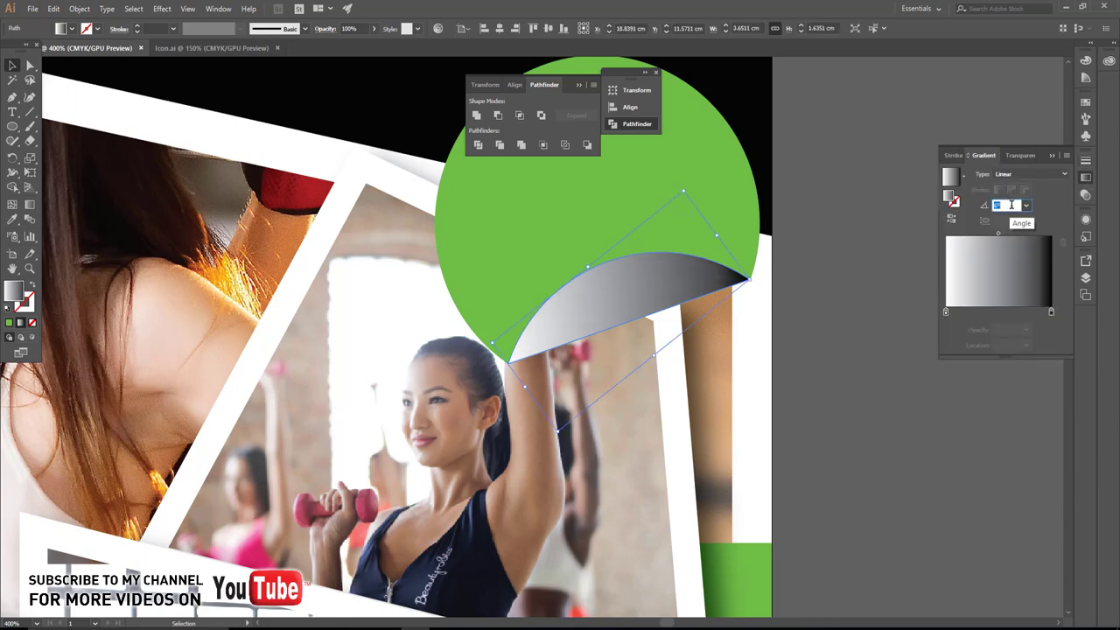
{"action": "left_click", "coordinate": [953, 220]}
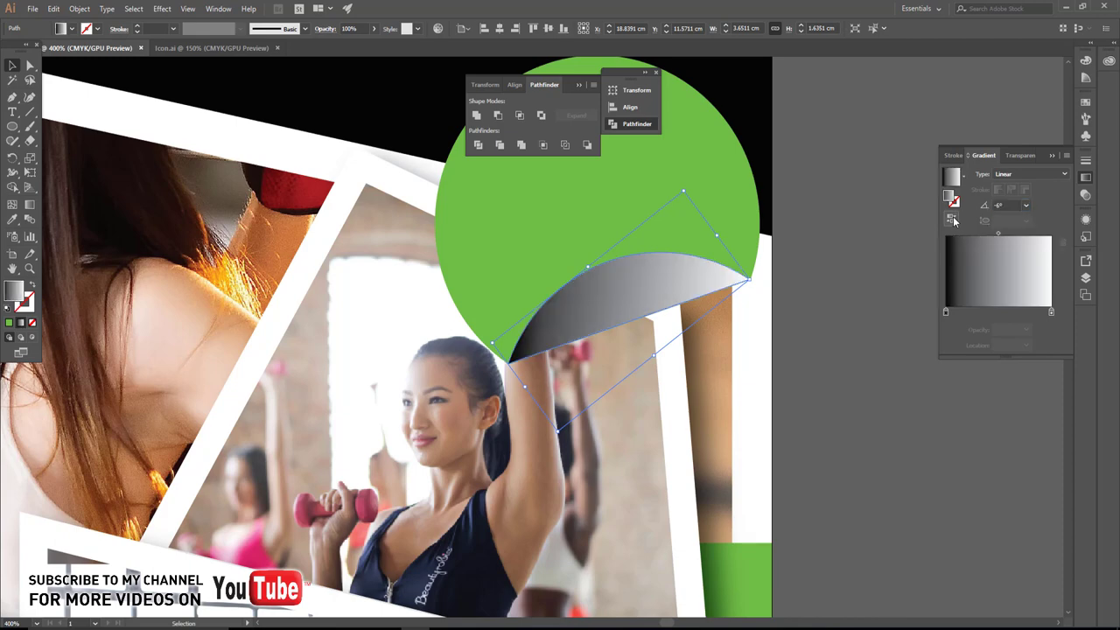
{"action": "left_click", "coordinate": [1029, 174]}
{"action": "left_click", "coordinate": [1014, 200]}
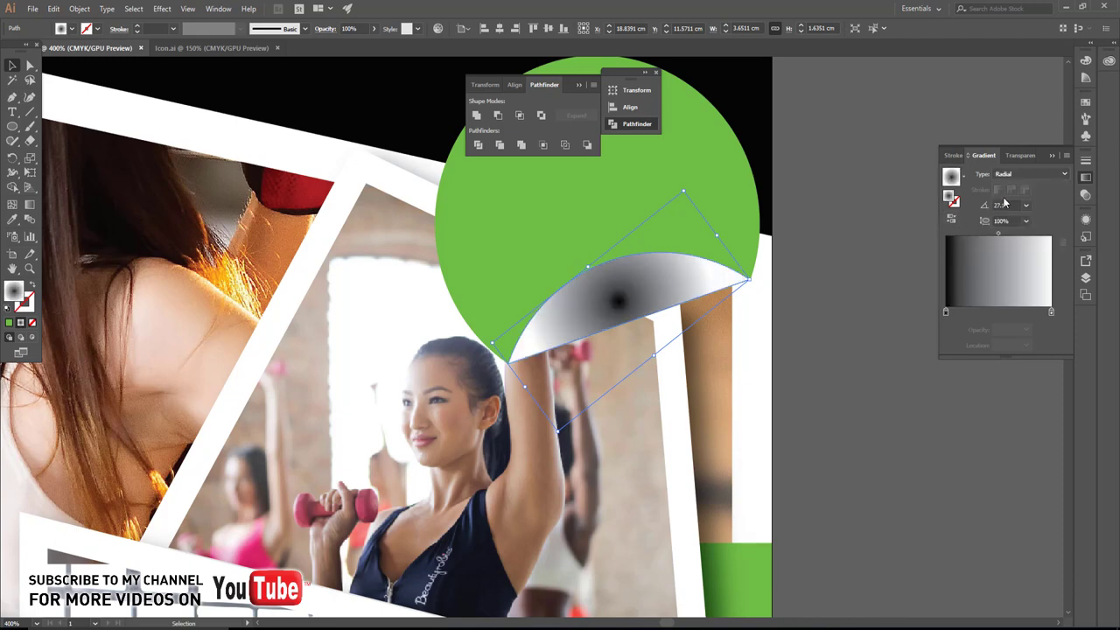
{"action": "left_click", "coordinate": [1016, 174]}
{"action": "left_click", "coordinate": [1012, 187]}
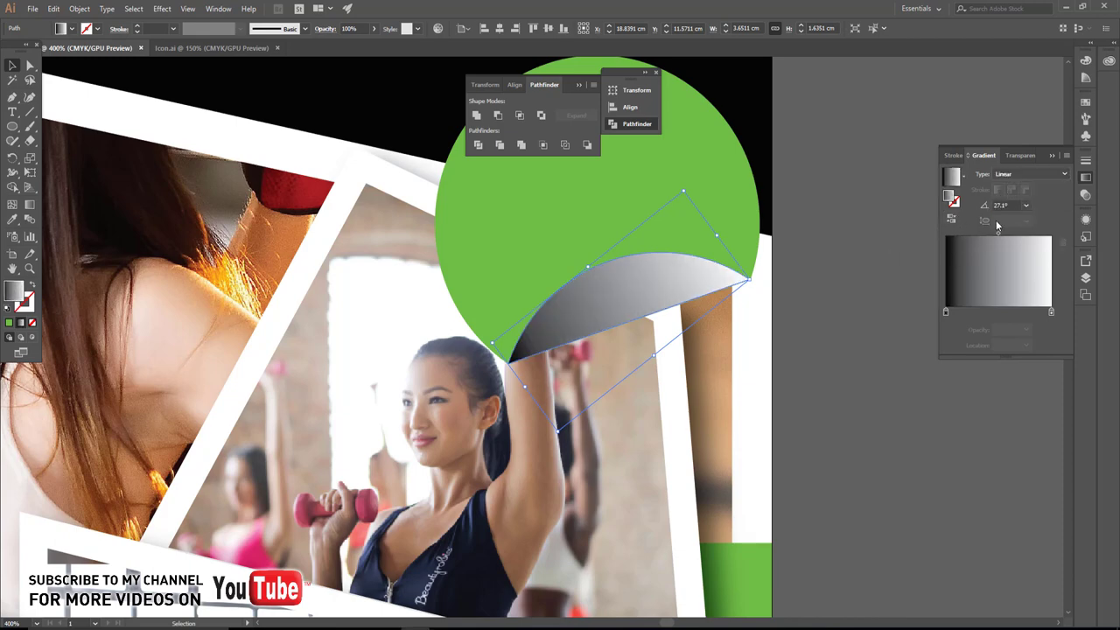
{"action": "type", "text": "90"}
{"action": "key", "text": "Return"}
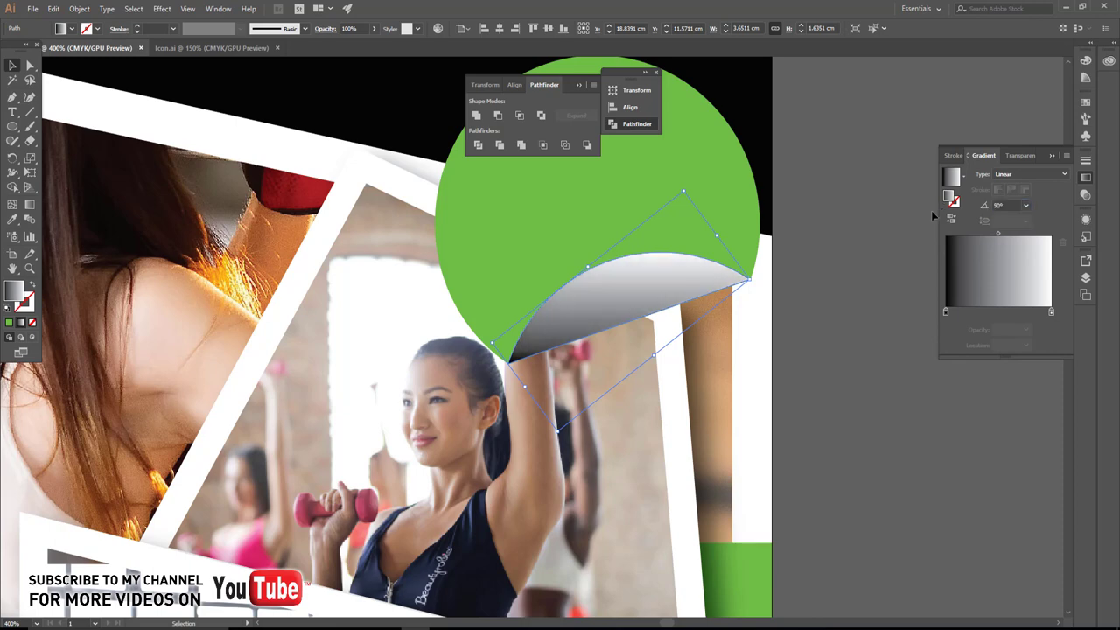
Adjust the gradient stops and bar so the curl shades white at top to dark along the fold.
{"action": "left_click_drag", "start_coordinate": [947, 314], "coordinate": [949, 312]}
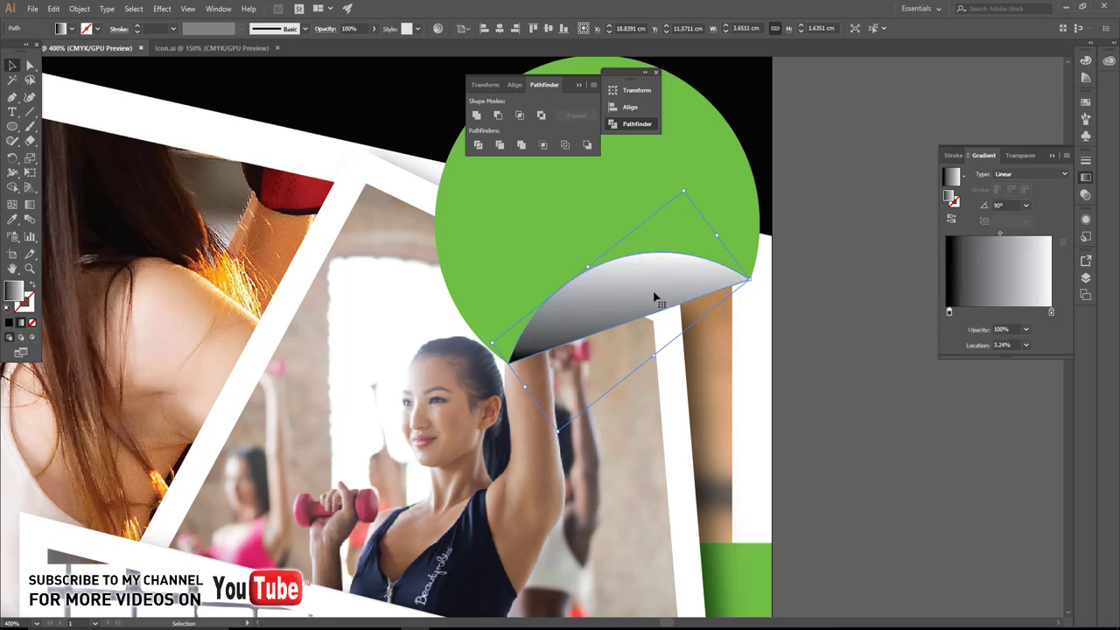
{"action": "key", "text": "g"}
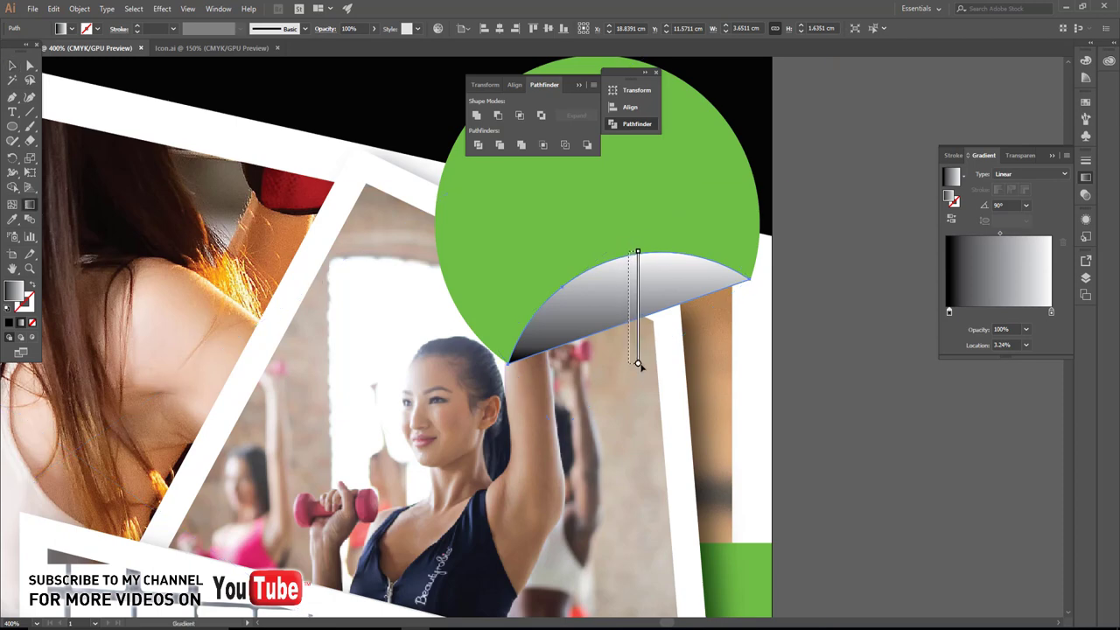
{"action": "left_click_drag", "start_coordinate": [639, 366], "coordinate": [638, 291]}
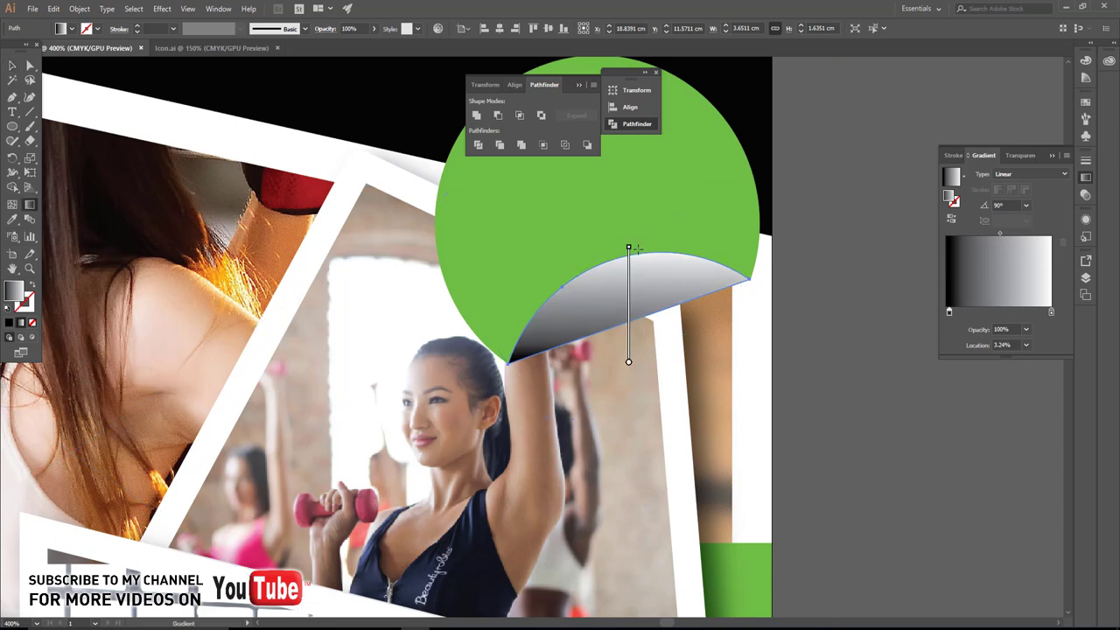
{"action": "left_click_drag", "start_coordinate": [631, 252], "coordinate": [631, 271]}
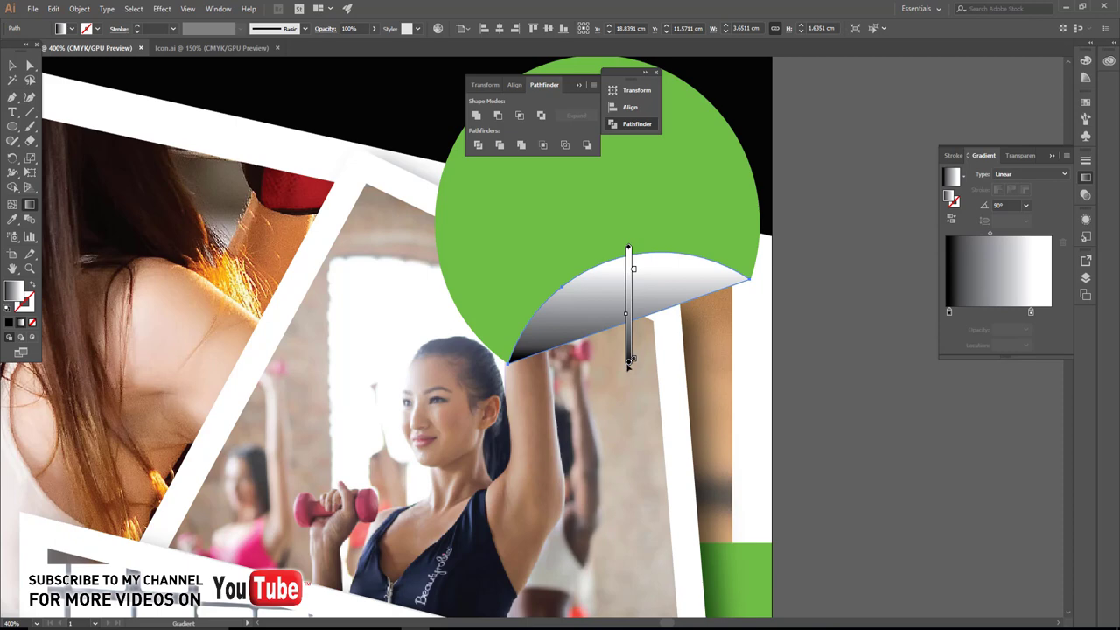
Apply a drop shadow to the green sticker circle.
{"action": "key", "text": "v"}
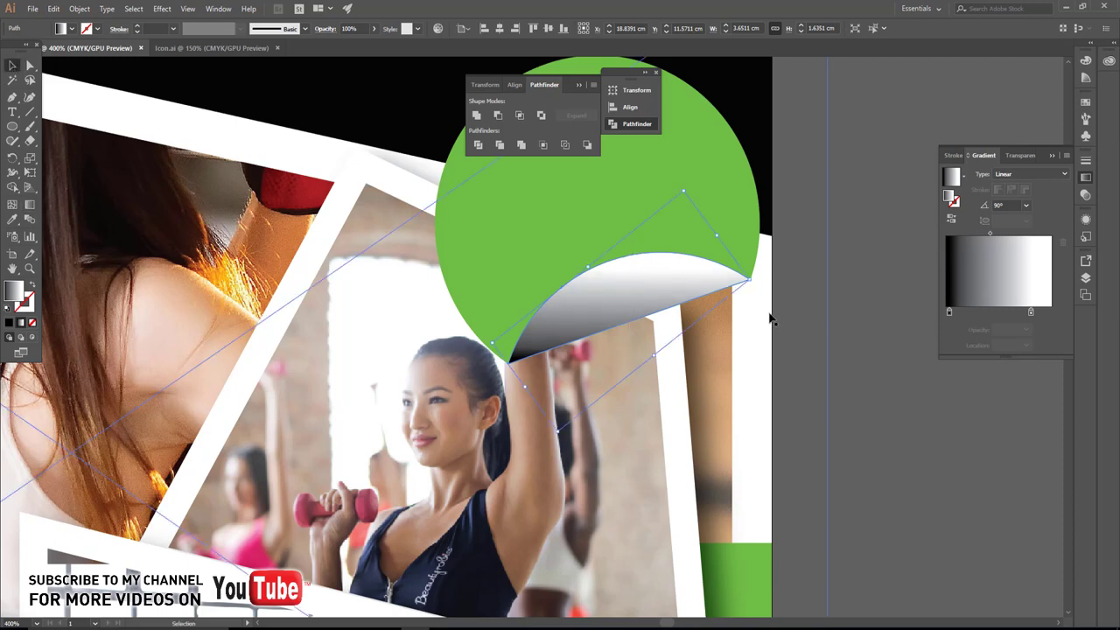
{"action": "left_click", "coordinate": [583, 190]}
{"action": "left_click", "coordinate": [162, 9]}
{"action": "left_click", "coordinate": [163, 21]}
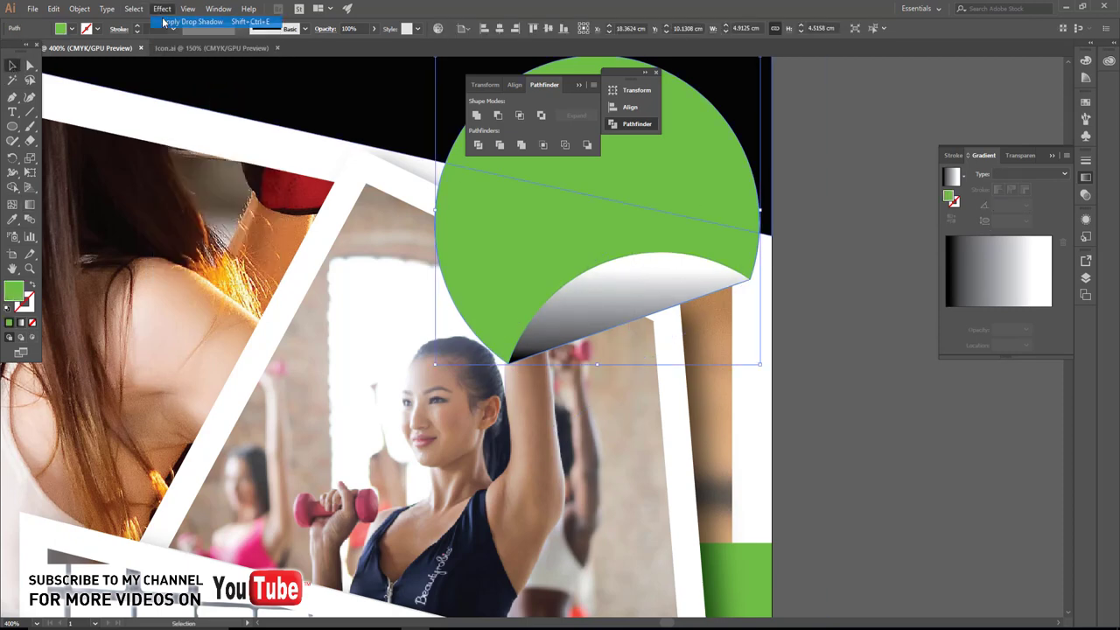
{"action": "left_click", "coordinate": [823, 345]}
Place a copy of the 'About Our Fitness studio' heading to the right of the flyer.
{"action": "scroll", "coordinate": [819, 342], "scroll_direction": "down", "scroll_amount": 3}
{"action": "scroll", "coordinate": [781, 348], "scroll_direction": "up", "scroll_amount": 2}
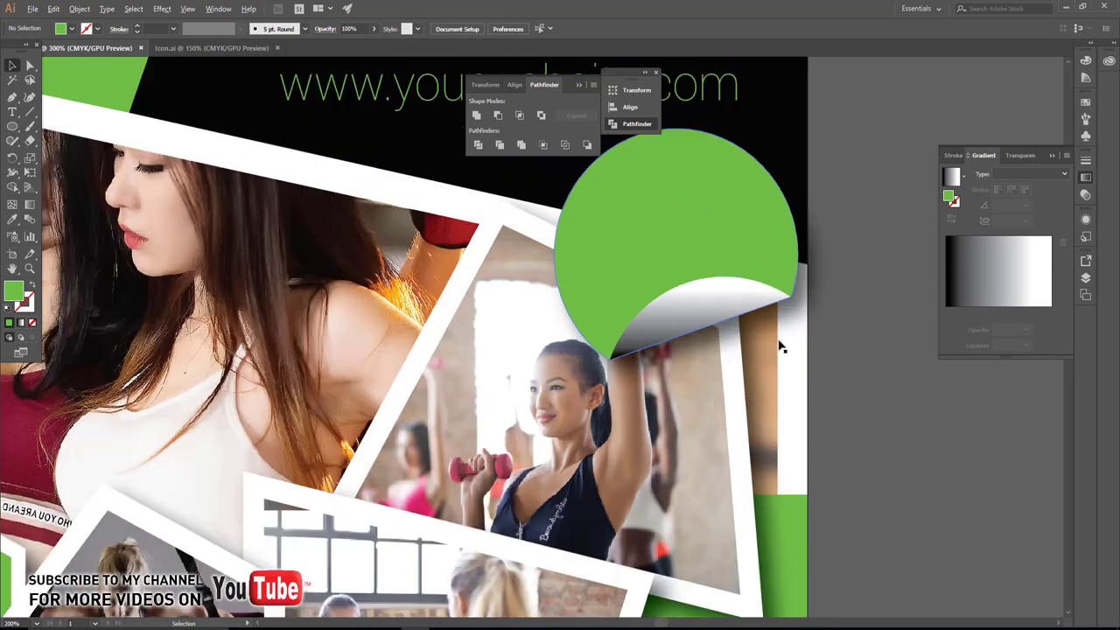
{"action": "scroll", "coordinate": [782, 348], "scroll_direction": "up", "scroll_amount": 2}
{"action": "left_click", "coordinate": [595, 310]}
{"action": "scroll", "coordinate": [577, 319], "scroll_direction": "up", "scroll_amount": 1}
{"action": "scroll", "coordinate": [573, 325], "scroll_direction": "down", "scroll_amount": 3}
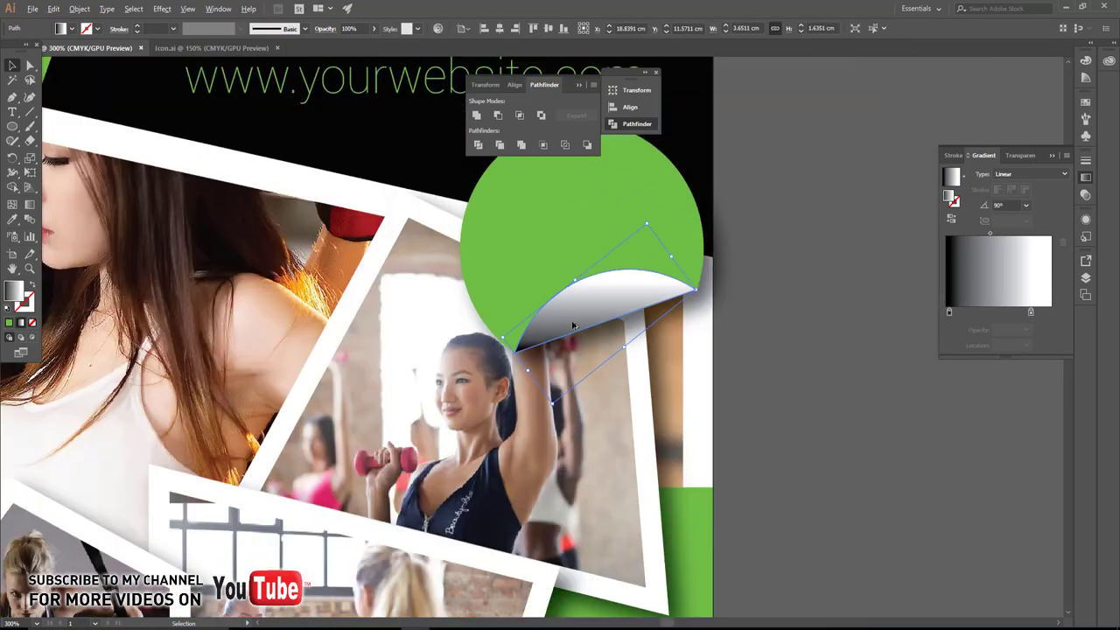
{"action": "scroll", "coordinate": [573, 325], "scroll_direction": "down", "scroll_amount": 3}
{"action": "left_click_drag", "start_coordinate": [723, 332], "coordinate": [756, 314]}
{"action": "left_click_drag", "start_coordinate": [370, 481], "coordinate": [738, 333]}
Replace the copied heading's text with '25% OFF'.
{"action": "left_click", "coordinate": [730, 341]}
{"action": "key", "text": "ctrl+a"}
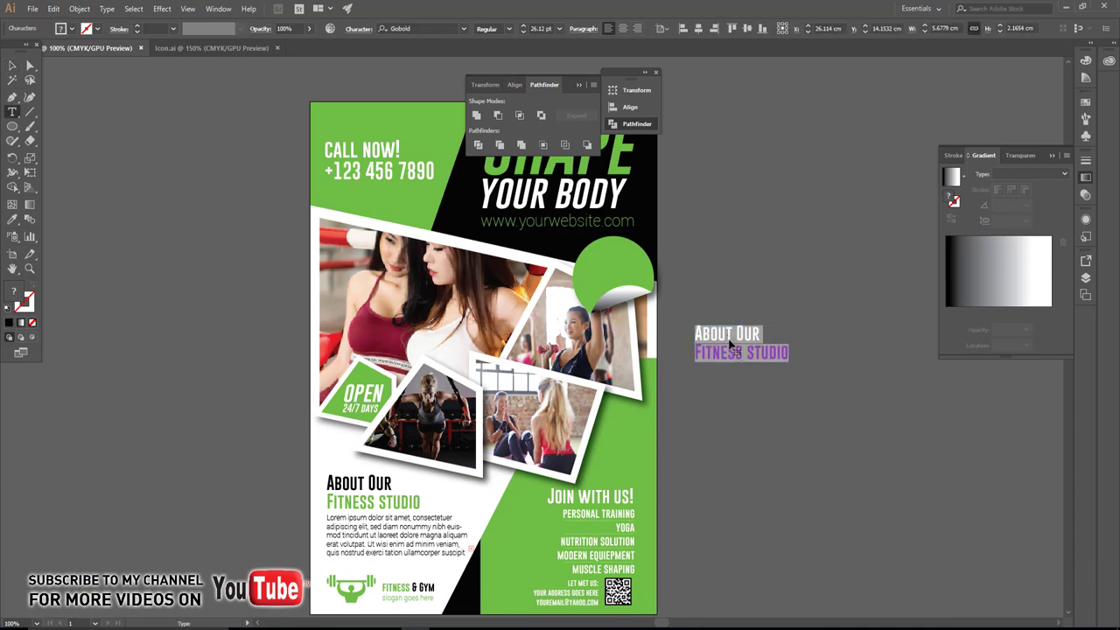
{"action": "type", "text": "25"}
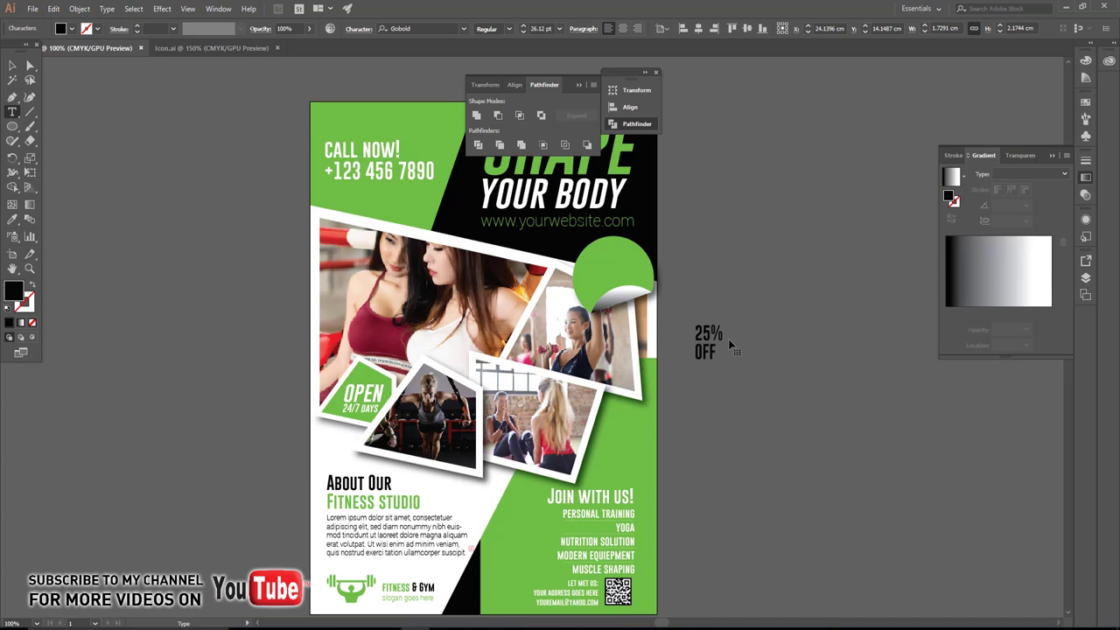
Make '25% OFF' italic and right-aligned, and move it onto the green sticker.
{"action": "key", "text": "ctrl+a"}
{"action": "left_click", "coordinate": [490, 28]}
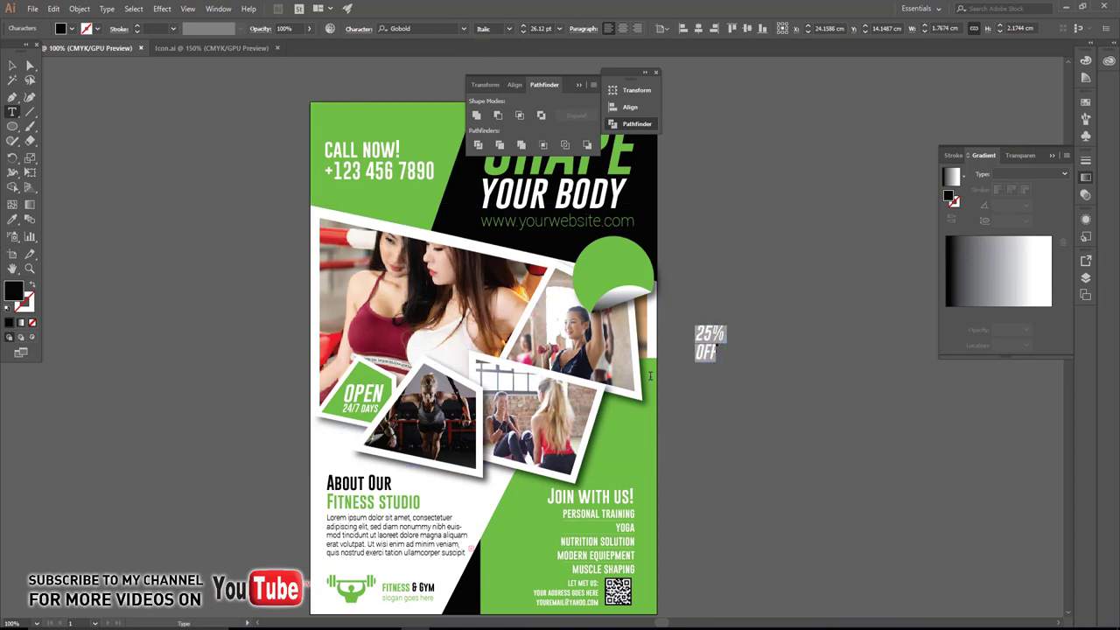
{"action": "left_click", "coordinate": [637, 29]}
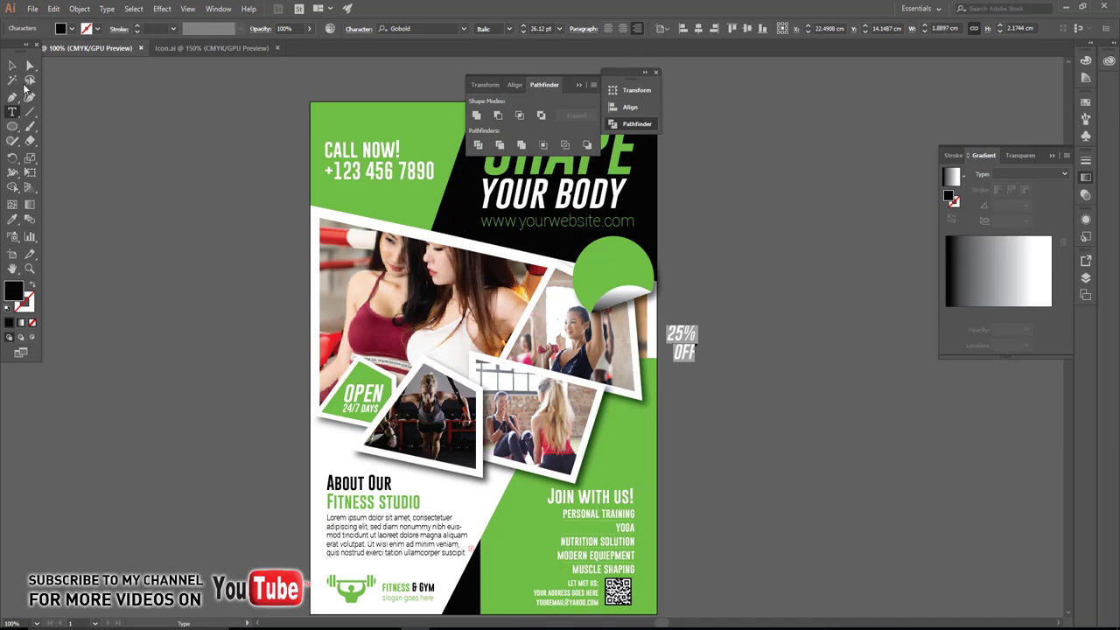
{"action": "key", "text": "Escape"}
{"action": "scroll", "coordinate": [704, 331], "scroll_direction": "up", "scroll_amount": 3}
{"action": "mouse_move", "coordinate": [648, 346]}
{"action": "left_mouse_down"}
{"action": "mouse_move", "coordinate": [428, 116]}
{"action": "mouse_move", "coordinate": [441, 199]}
{"action": "left_mouse_up"}
Bring the '25% OFF' text in front of the circle, enlarge it, and nudge it down.
{"action": "right_click", "coordinate": [440, 199]}
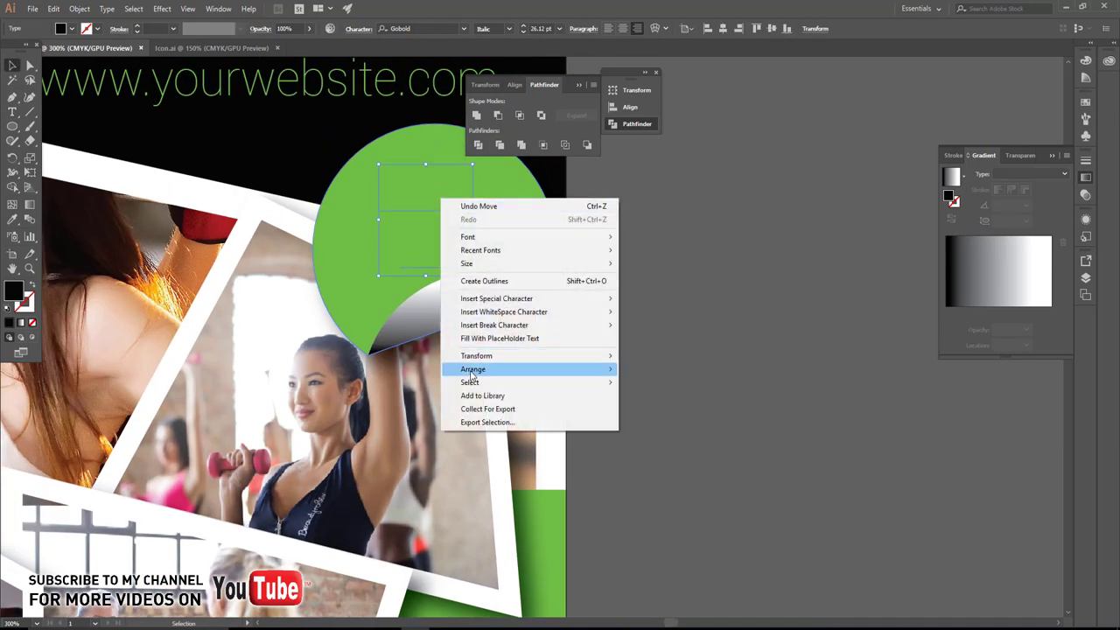
{"action": "left_click", "coordinate": [633, 371]}
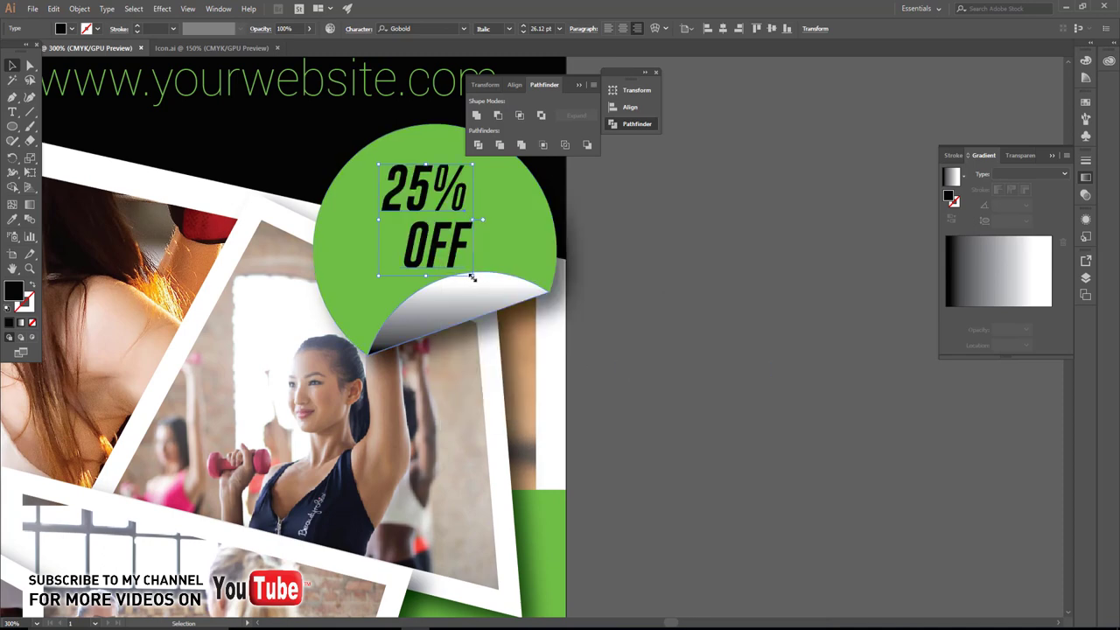
{"action": "left_click_drag", "start_coordinate": [472, 278], "coordinate": [484, 291]}
{"action": "left_click", "coordinate": [494, 305]}
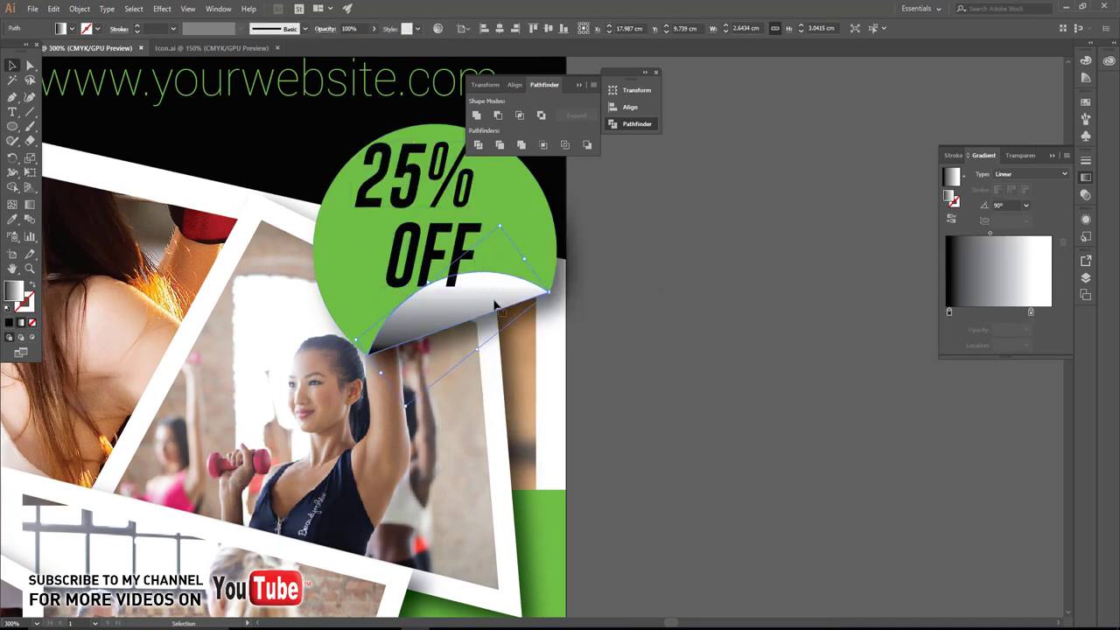
{"action": "left_click", "coordinate": [495, 305], "text": "ctrl"}
{"action": "left_click_drag", "start_coordinate": [438, 252], "coordinate": [442, 265]}
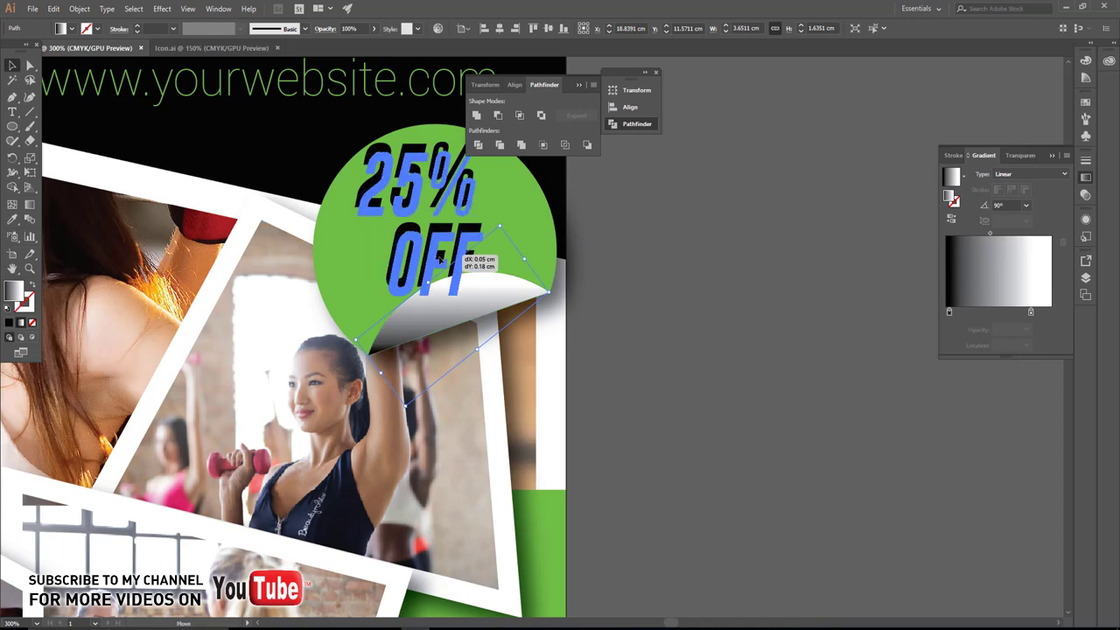
Tighten the leading, loosen the tracking, and fill '25% OFF' white; close the Pathfinder panel.
{"action": "key", "text": "alt+Up"}
{"action": "key", "text": "alt+Up"}
{"action": "key", "text": "alt+Up"}
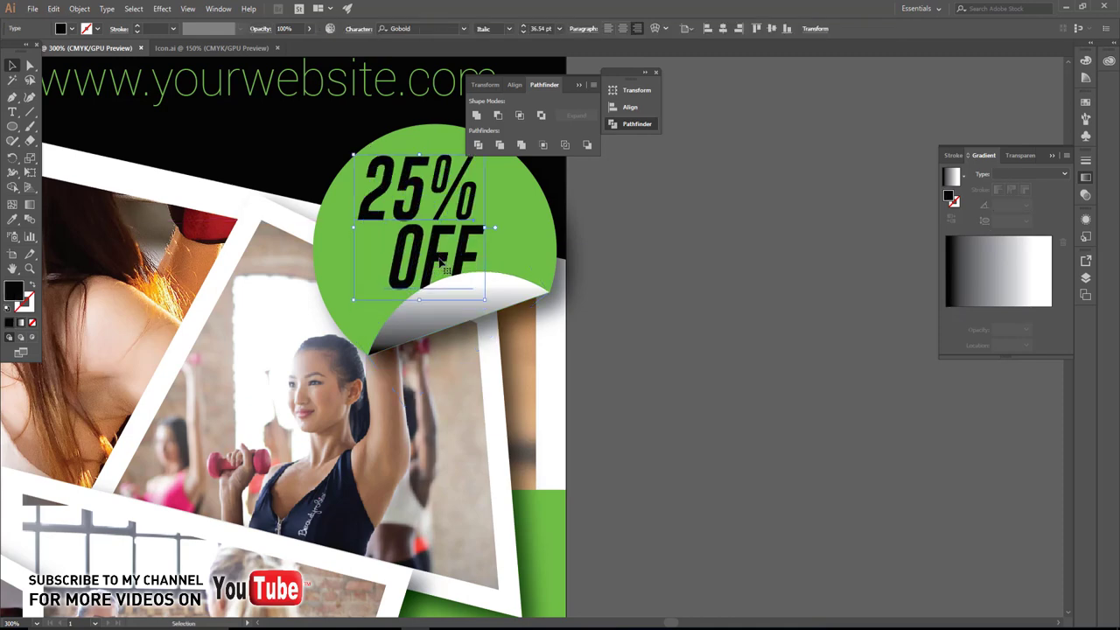
{"action": "key", "text": "alt+Up"}
{"action": "key", "text": "alt+Right"}
{"action": "left_click", "coordinate": [72, 29]}
{"action": "left_click", "coordinate": [25, 51]}
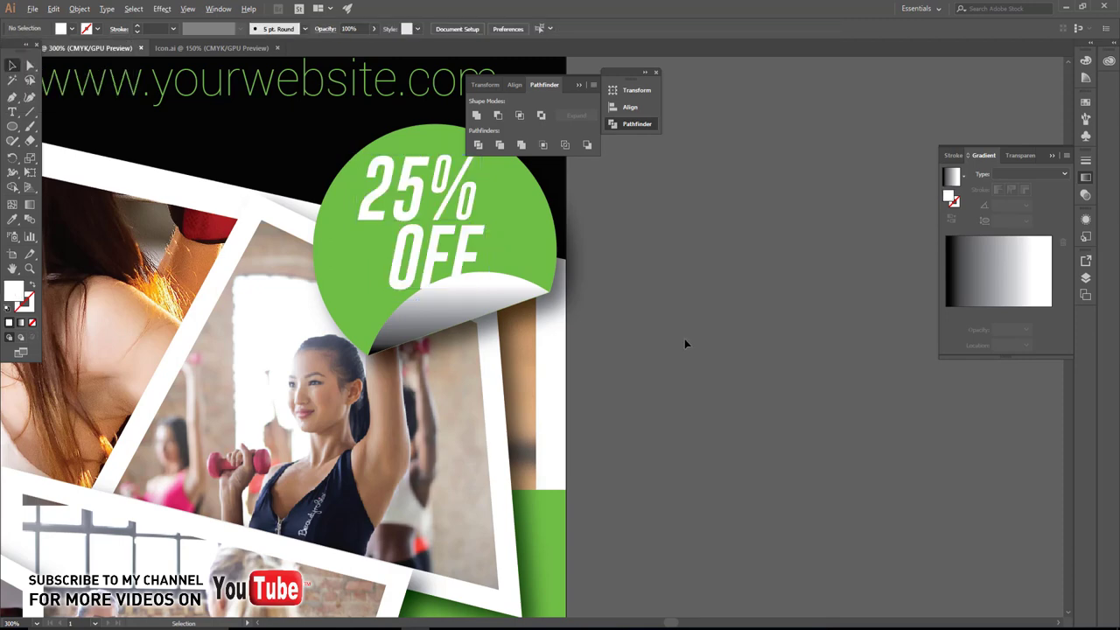
{"action": "key", "text": "ctrl+Tab"}
{"action": "left_click", "coordinate": [656, 73]}
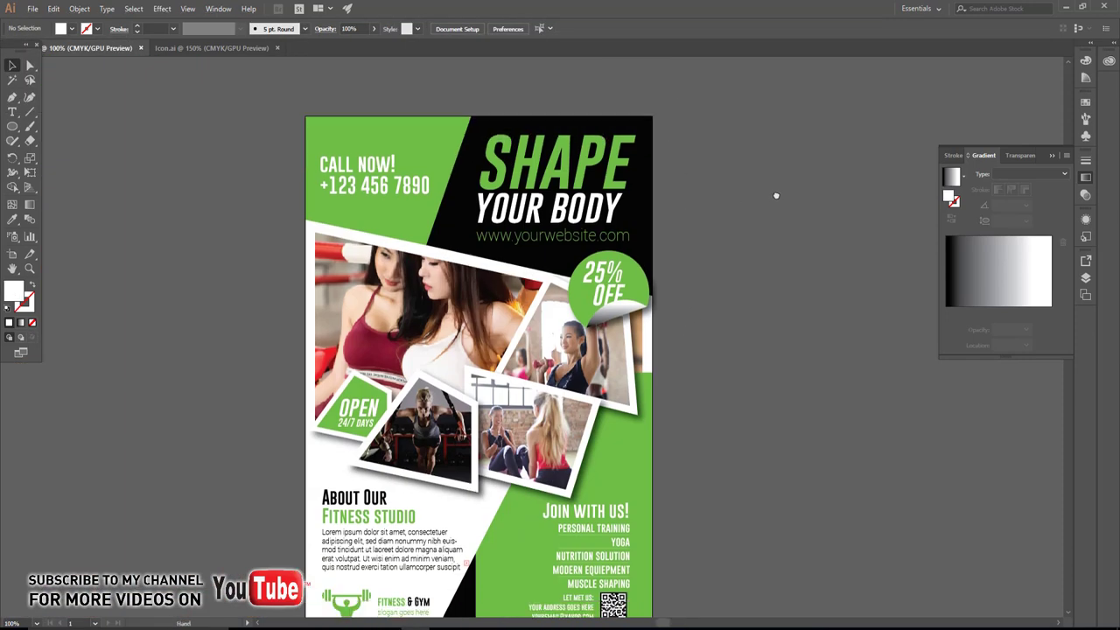
{"action": "scroll", "coordinate": [775, 193], "scroll_direction": "down", "scroll_amount": 3}
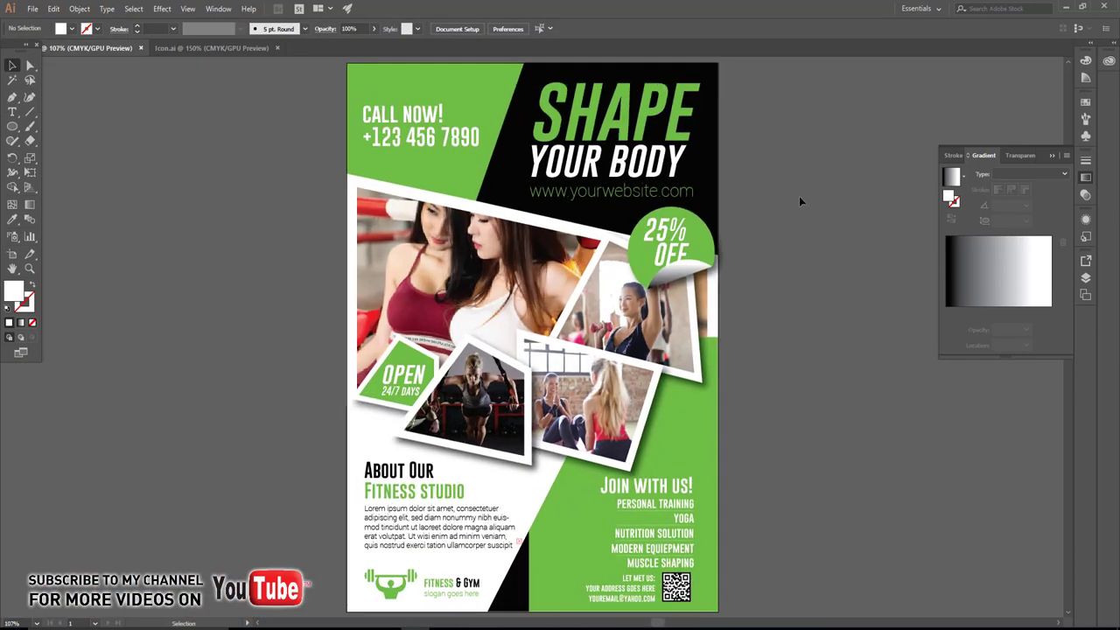